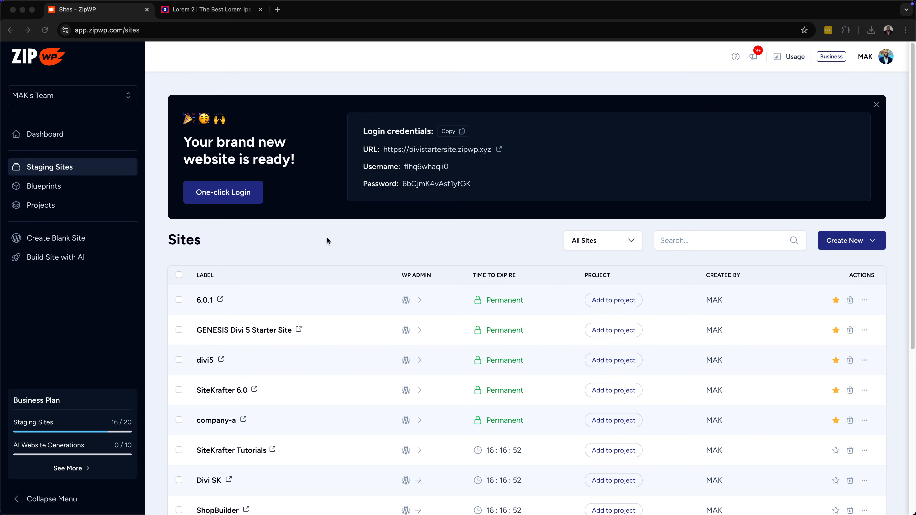
Start a permanent blank ZipWP website titled 'Divi 5 Course' with subdomain 'd5'
{"action": "left_click", "coordinate": [842, 246]}
{"action": "left_click", "coordinate": [841, 244]}
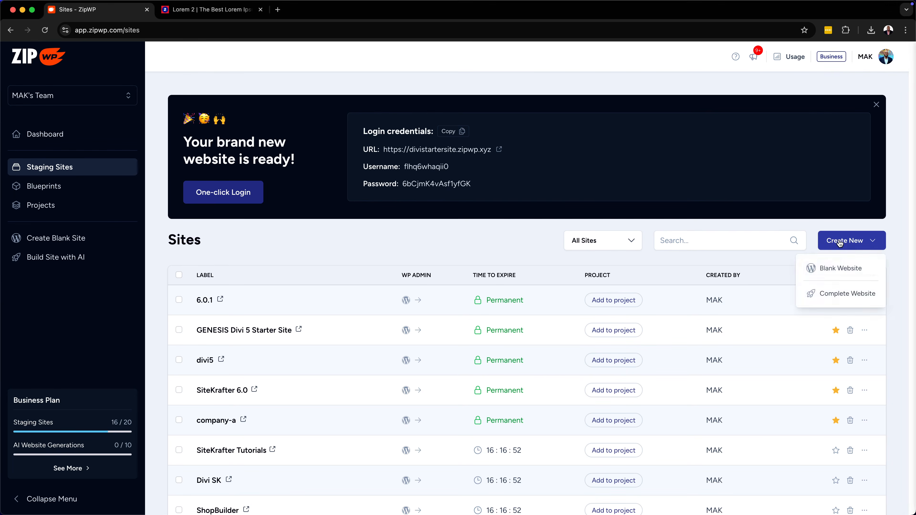
{"action": "left_click", "coordinate": [841, 270]}
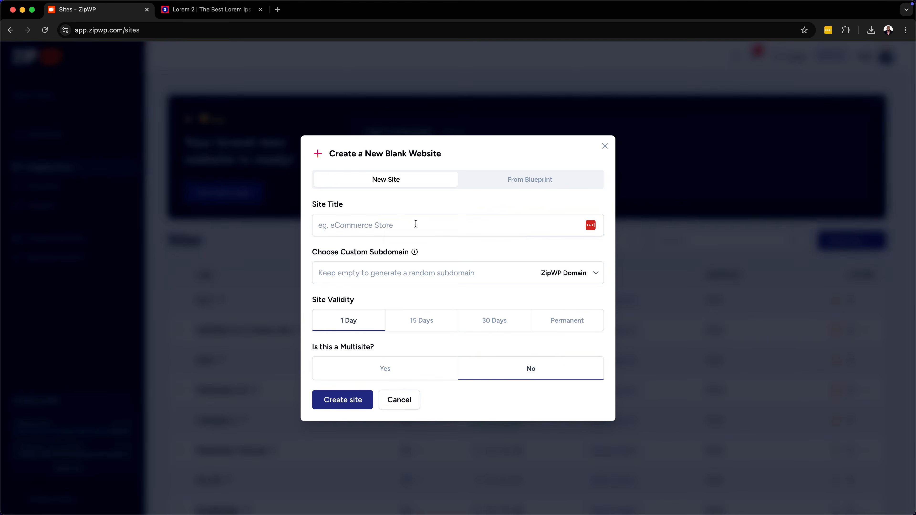
{"action": "left_click", "coordinate": [413, 225]}
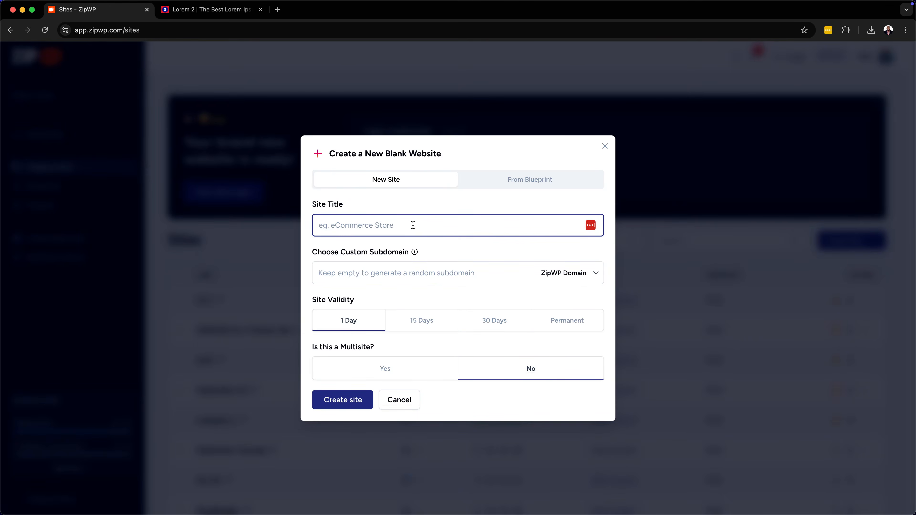
{"action": "type", "text": "Divi 5 Course"}
{"action": "left_click", "coordinate": [446, 273]}
{"action": "type", "text": "d5"}
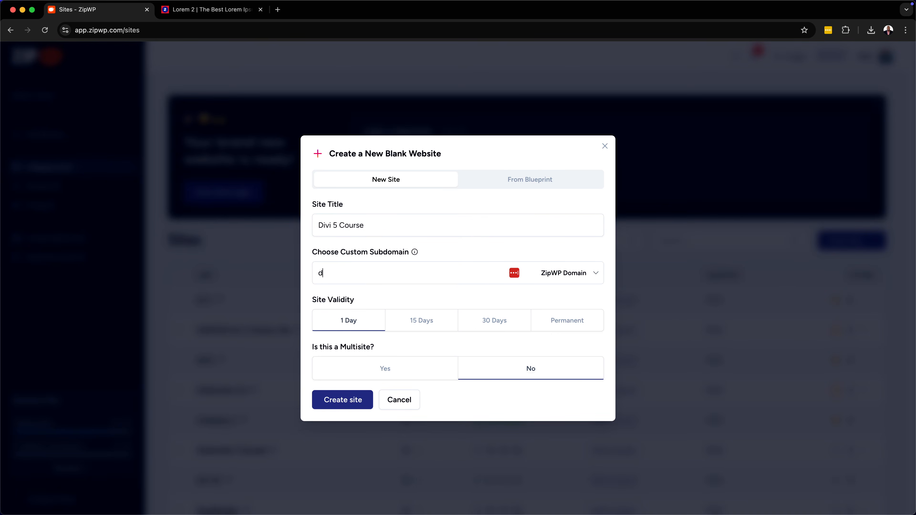
{"action": "left_click", "coordinate": [583, 323]}
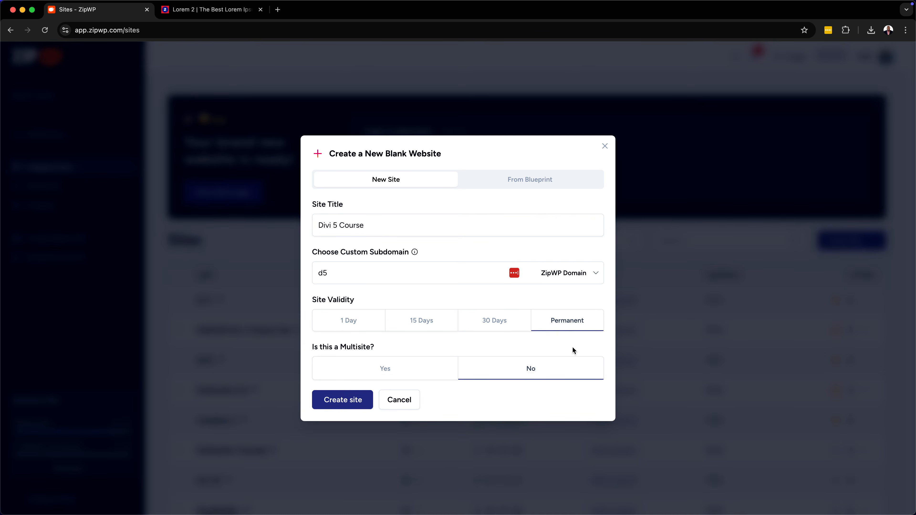
Change the subdomain to 'divi' and create the site
{"action": "left_click", "coordinate": [327, 401]}
{"action": "key", "text": "BackSpace"}
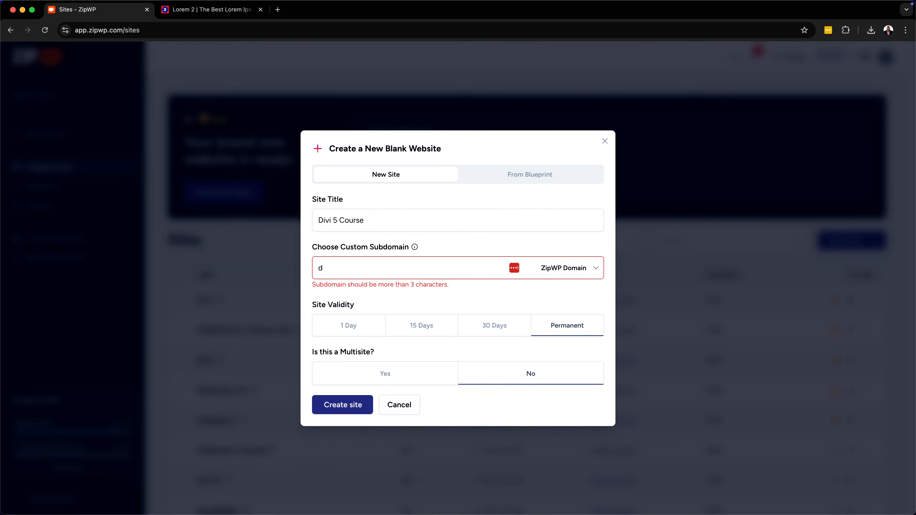
{"action": "type", "text": "ivi"}
{"action": "left_click", "coordinate": [333, 403]}
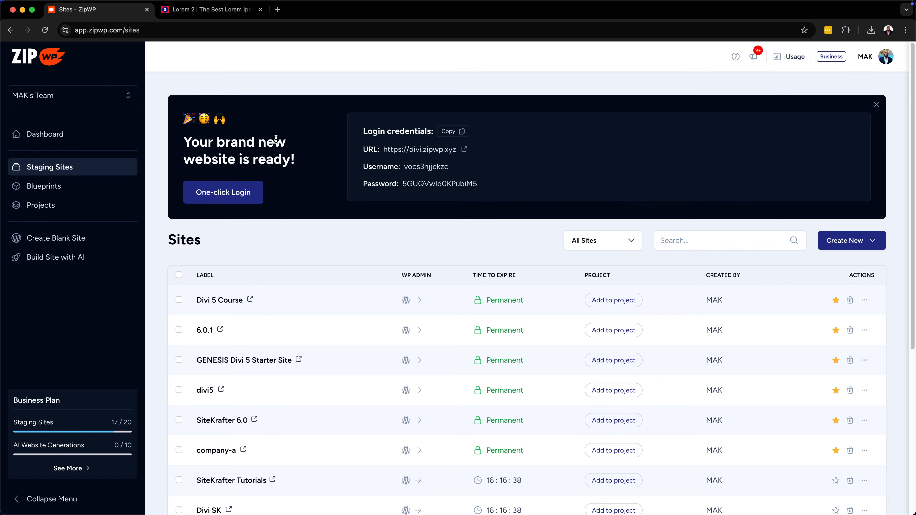
Log into the new site's admin, dismiss the welcome panel, and hide all five dashboard widgets
{"action": "left_click", "coordinate": [239, 199]}
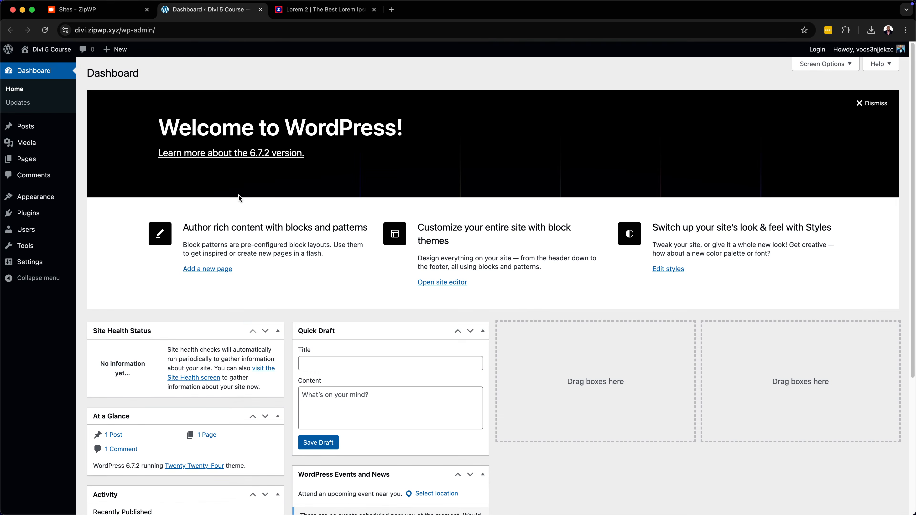
{"action": "left_click", "coordinate": [861, 107]}
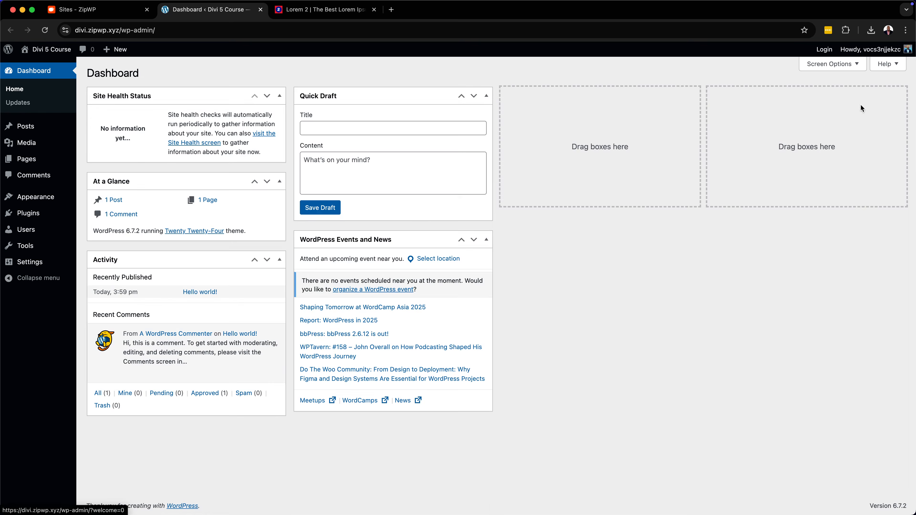
{"action": "left_click", "coordinate": [834, 65]}
{"action": "left_click", "coordinate": [309, 106]}
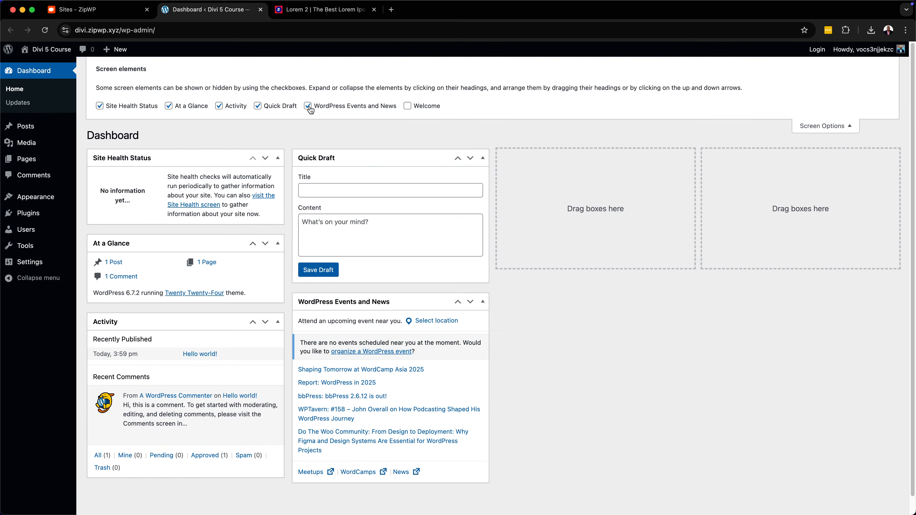
{"action": "left_click", "coordinate": [257, 106]}
{"action": "left_click", "coordinate": [219, 106]}
{"action": "left_click", "coordinate": [169, 106]}
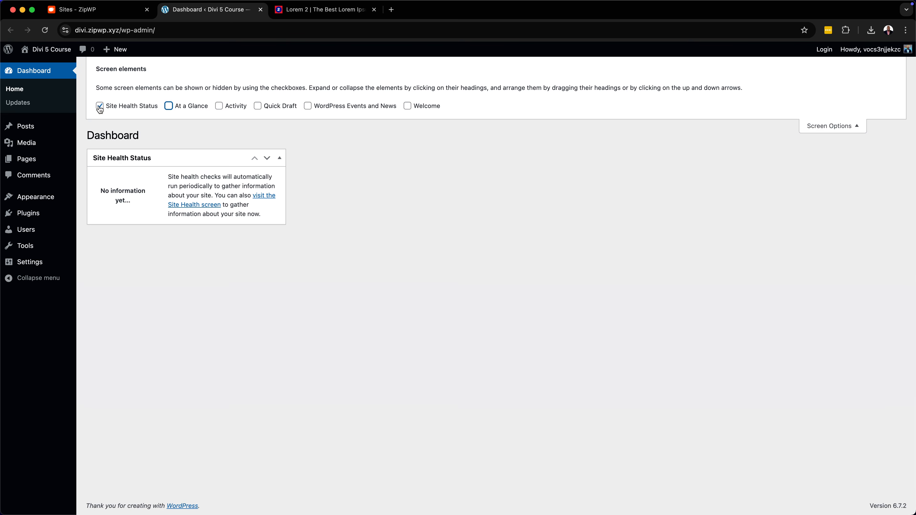
{"action": "left_click", "coordinate": [99, 106]}
{"action": "left_click", "coordinate": [836, 131]}
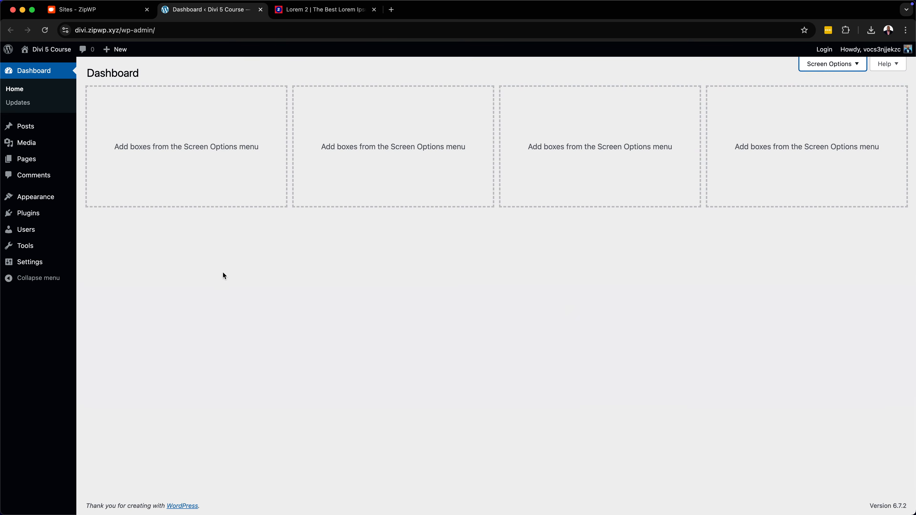
{"action": "mouse_move", "coordinate": [59, 201]}
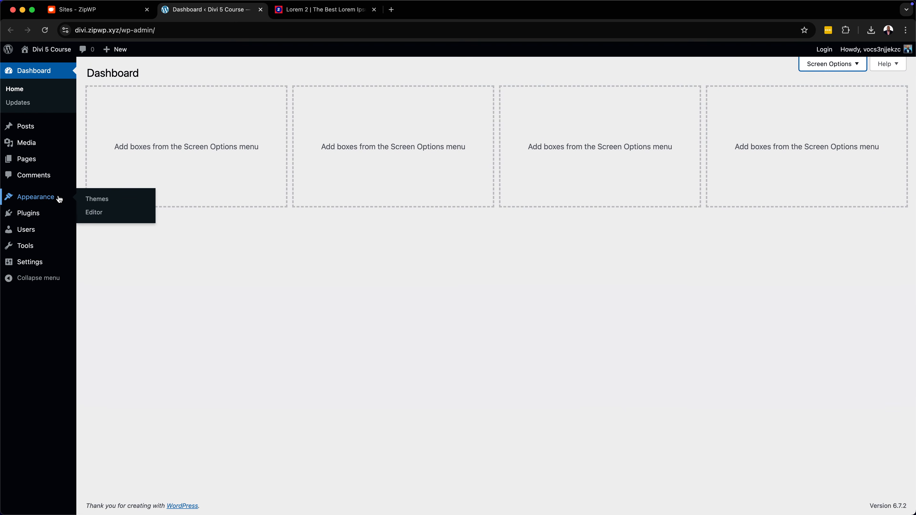
Upload and install the Divi_5 (2).zip theme, then activate Divi
{"action": "left_click", "coordinate": [105, 203]}
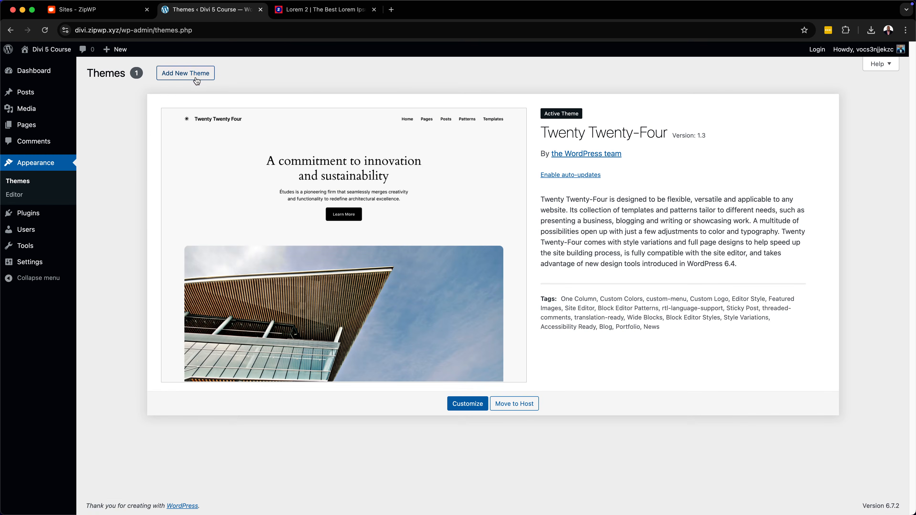
{"action": "left_click", "coordinate": [195, 74]}
{"action": "left_click", "coordinate": [197, 74]}
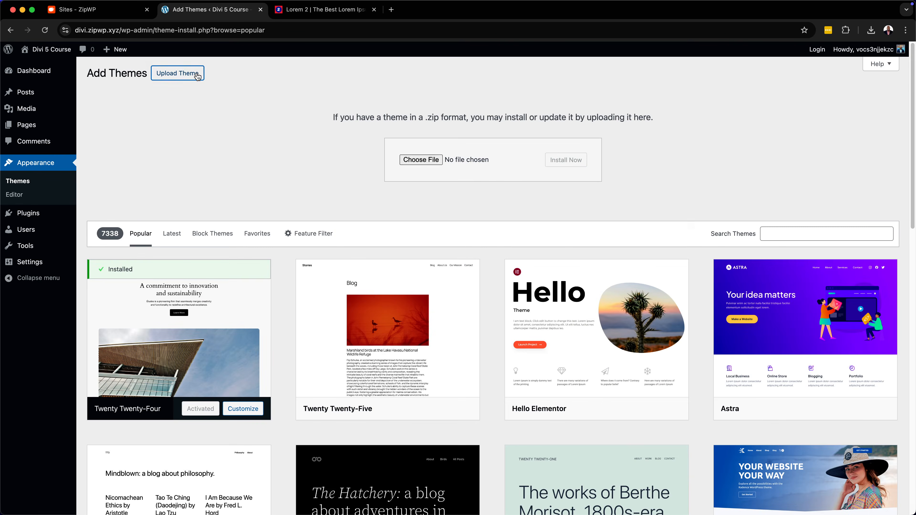
{"action": "left_click", "coordinate": [437, 162]}
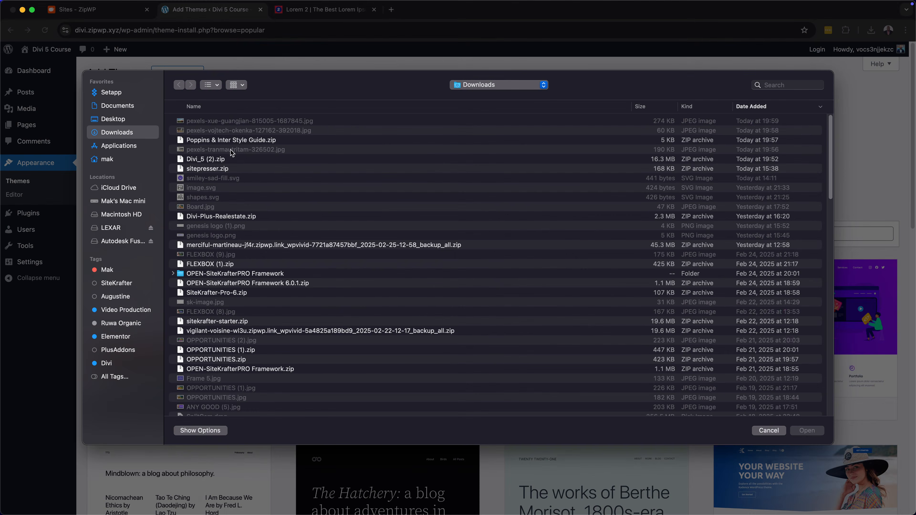
{"action": "left_click", "coordinate": [253, 162]}
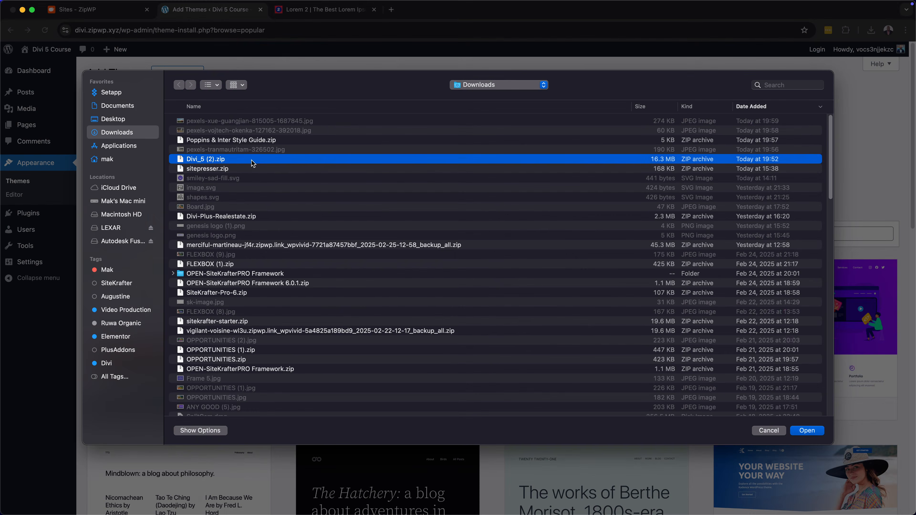
{"action": "double_click", "coordinate": [252, 162]}
{"action": "left_click", "coordinate": [576, 162]}
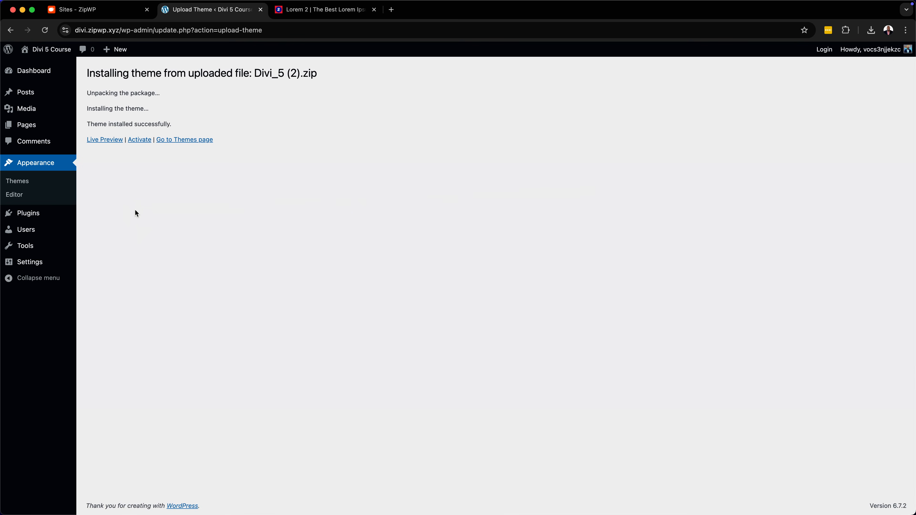
{"action": "left_click", "coordinate": [145, 143]}
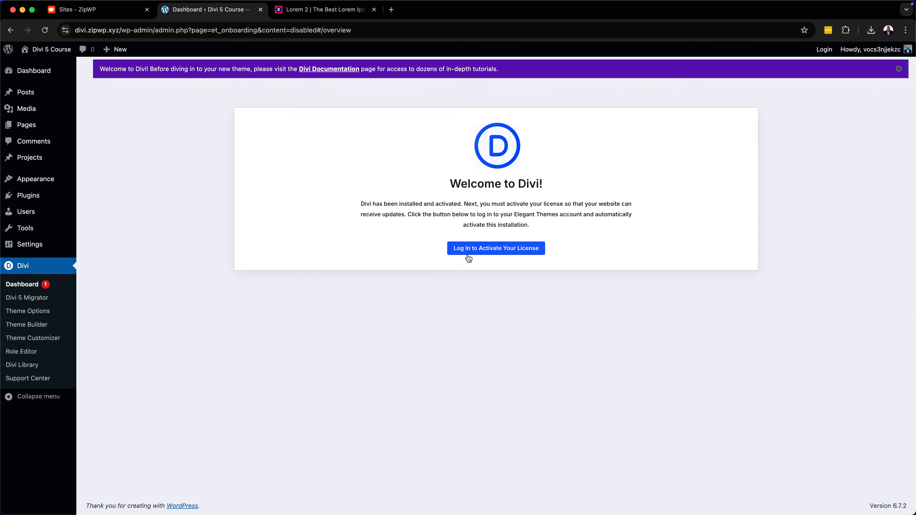
Activate Divi's license by signing into the Elegant Themes account with saved credentials and the two-factor code
{"action": "left_click", "coordinate": [513, 251]}
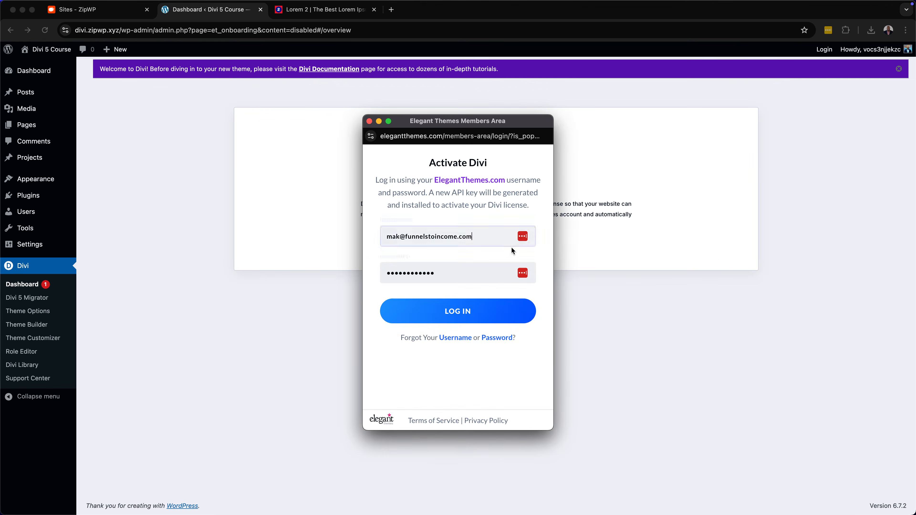
{"action": "left_click", "coordinate": [482, 240]}
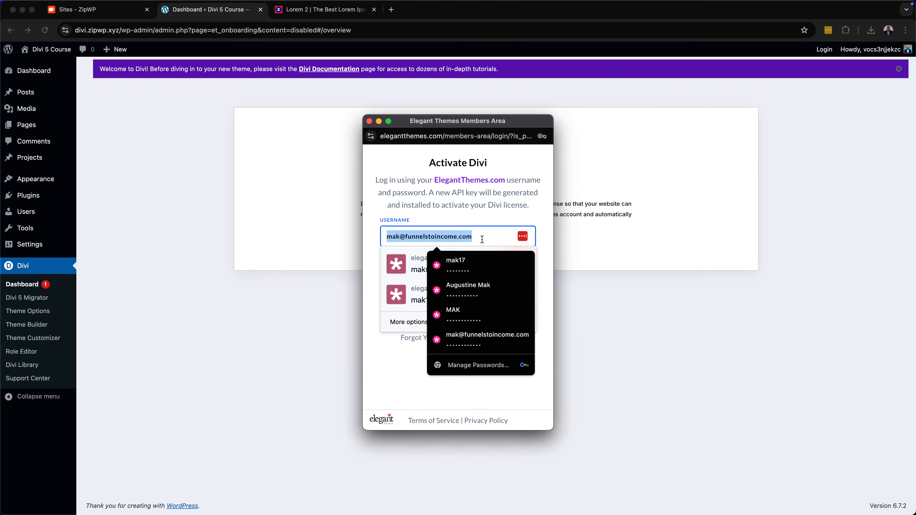
{"action": "left_click", "coordinate": [469, 266]}
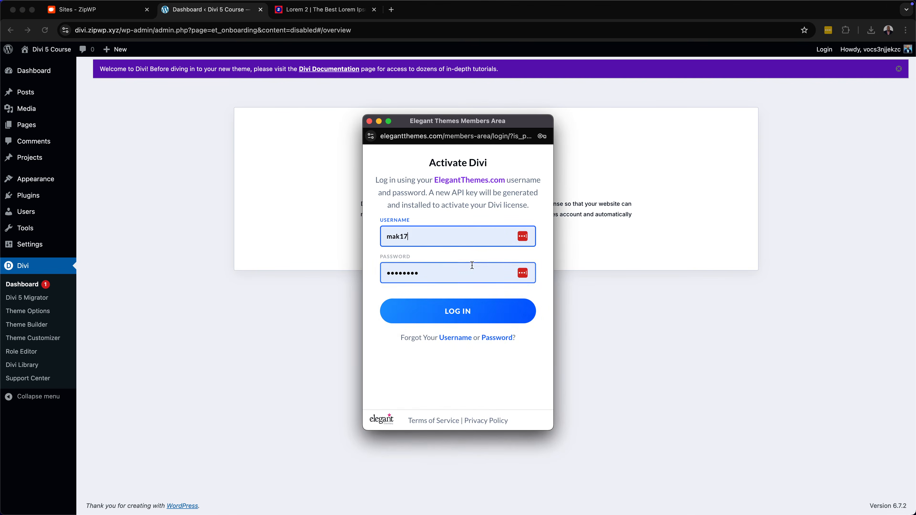
{"action": "left_click", "coordinate": [467, 312]}
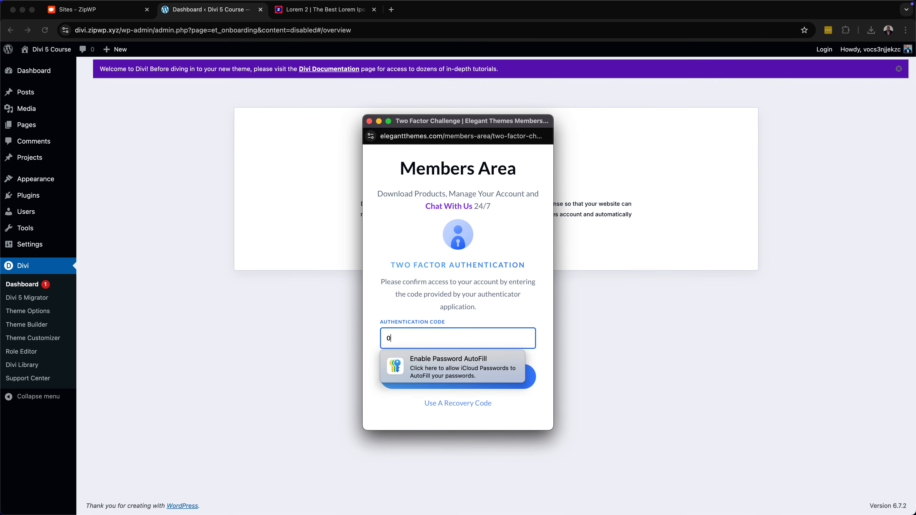
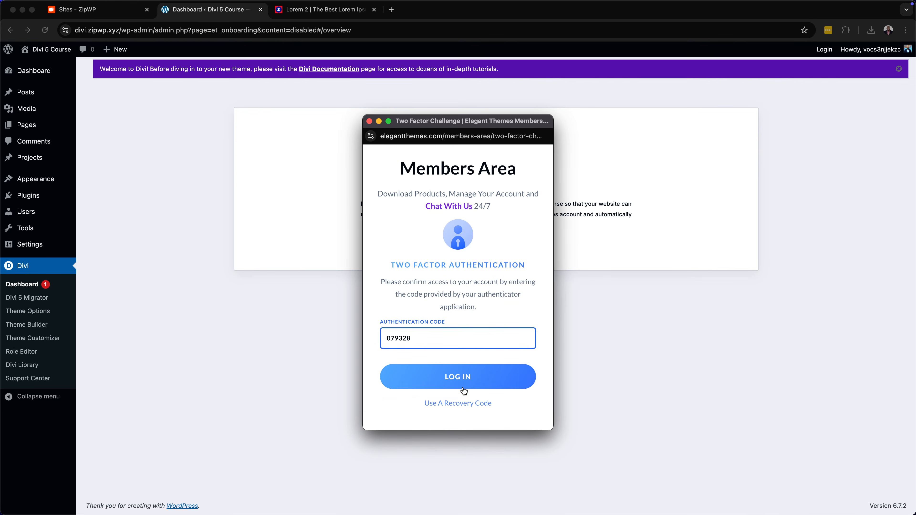
{"action": "left_click", "coordinate": [461, 384]}
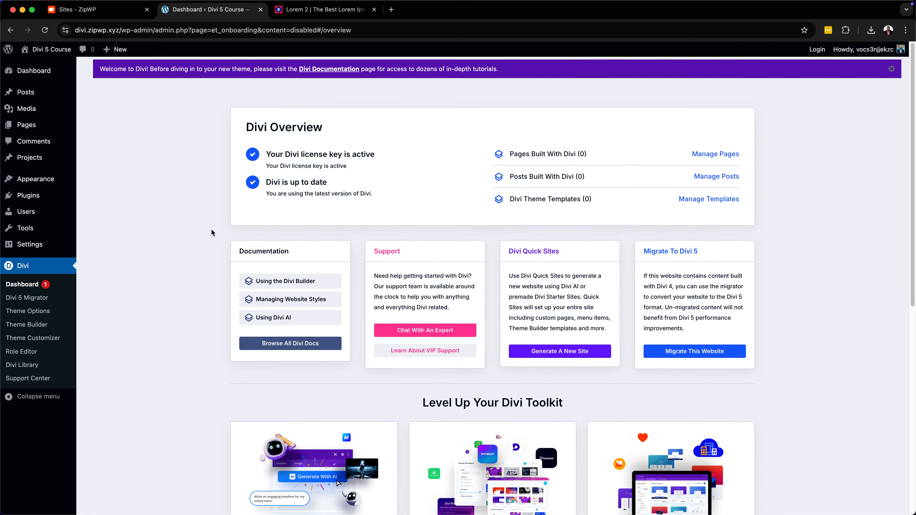
{"action": "mouse_move", "coordinate": [29, 129]}
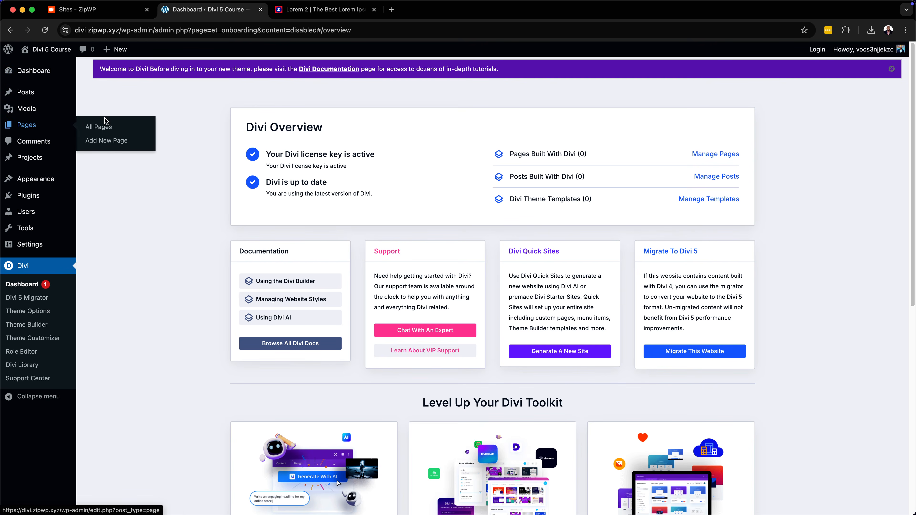
Create a new page titled 'Home' and open it in the Divi Builder
{"action": "left_click", "coordinate": [104, 143]}
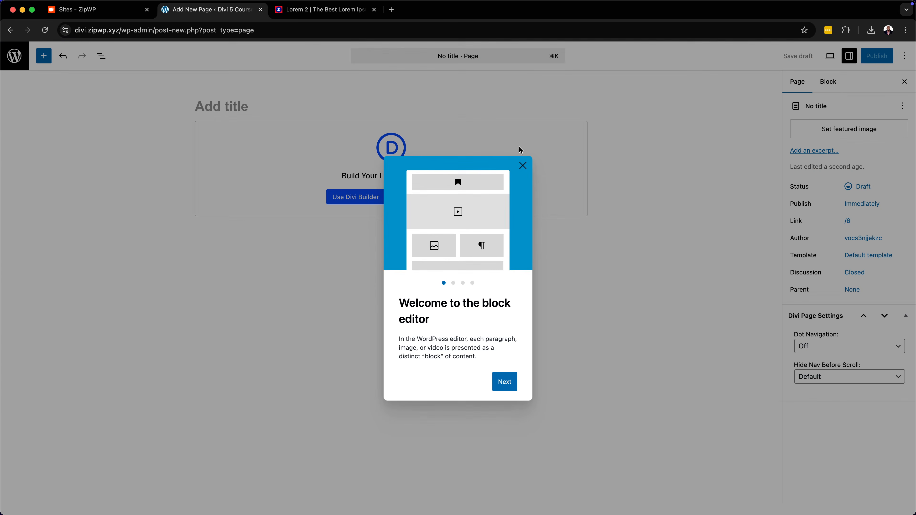
{"action": "left_click", "coordinate": [522, 165]}
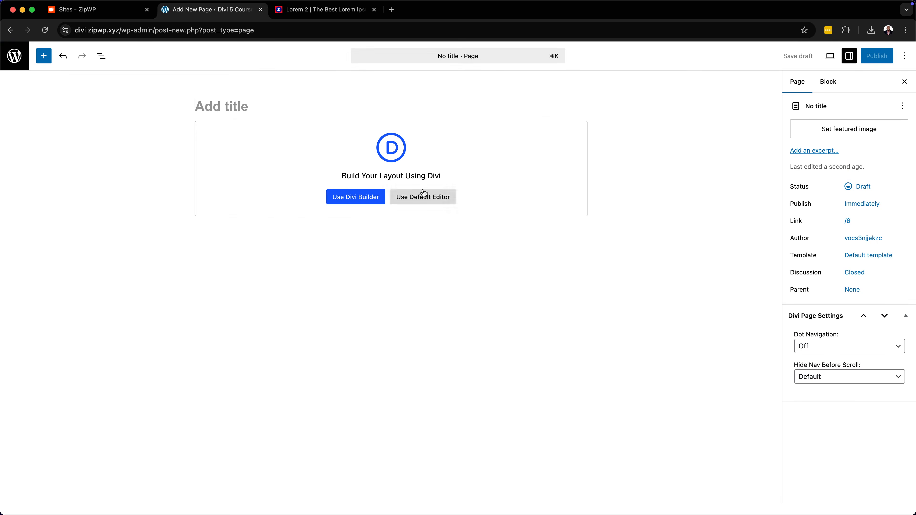
{"action": "type", "text": "h"}
{"action": "key", "text": "BackSpace"}
{"action": "type", "text": "Home"}
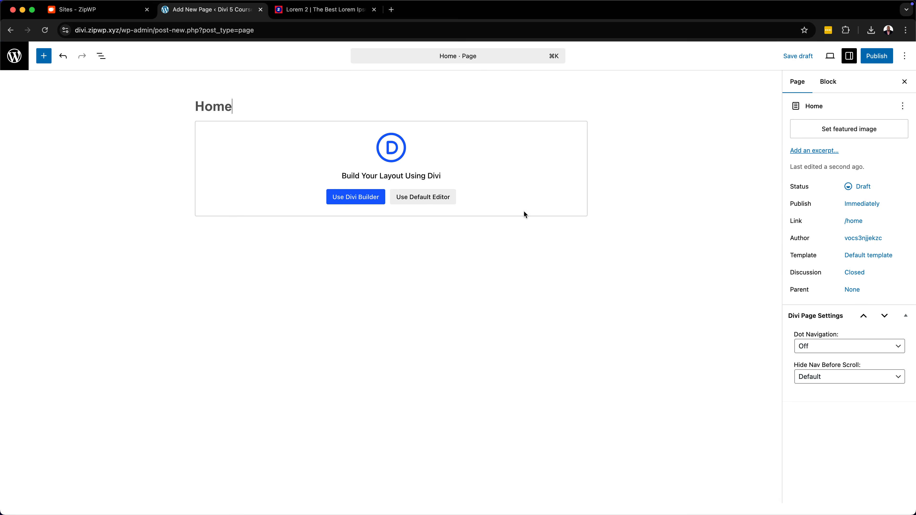
{"action": "left_click", "coordinate": [364, 197]}
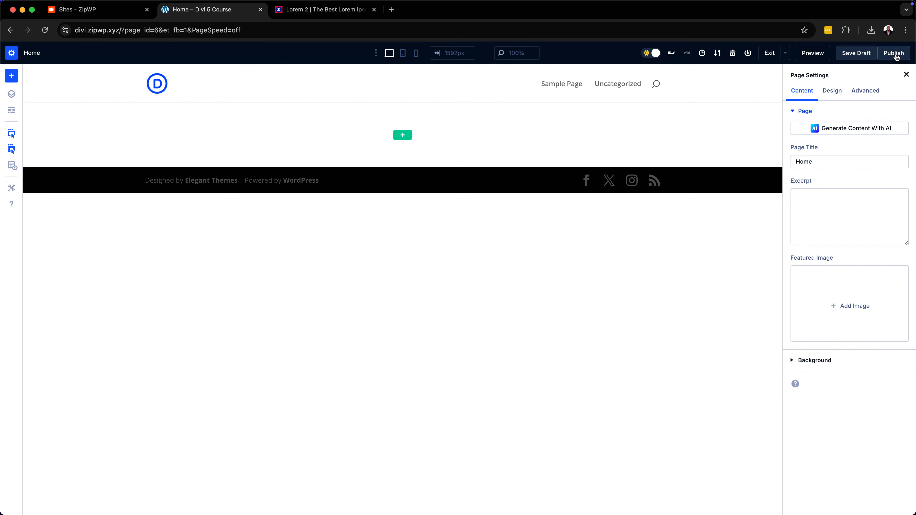
Publish the empty Home page and enable the admin bar in Builder Settings
{"action": "left_click", "coordinate": [894, 54]}
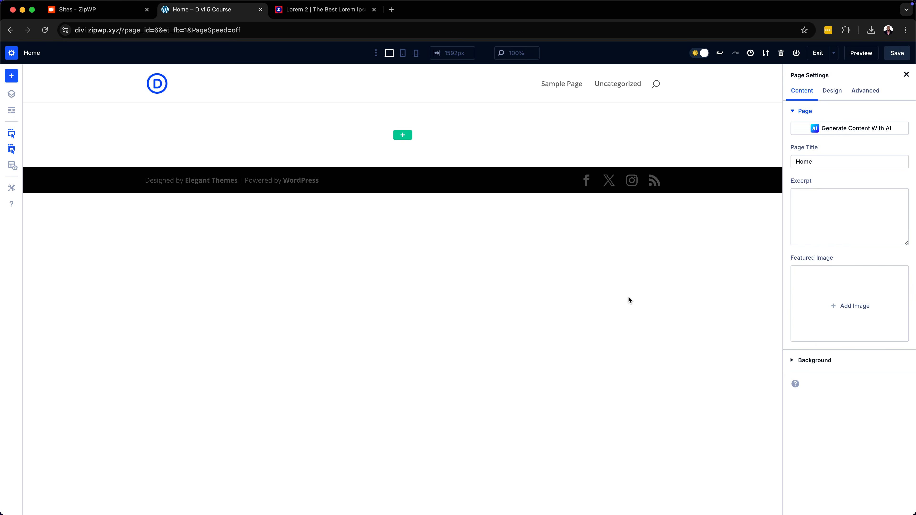
{"action": "left_click", "coordinate": [16, 190]}
{"action": "scroll", "coordinate": [97, 181], "scroll_direction": "down", "scroll_amount": 10}
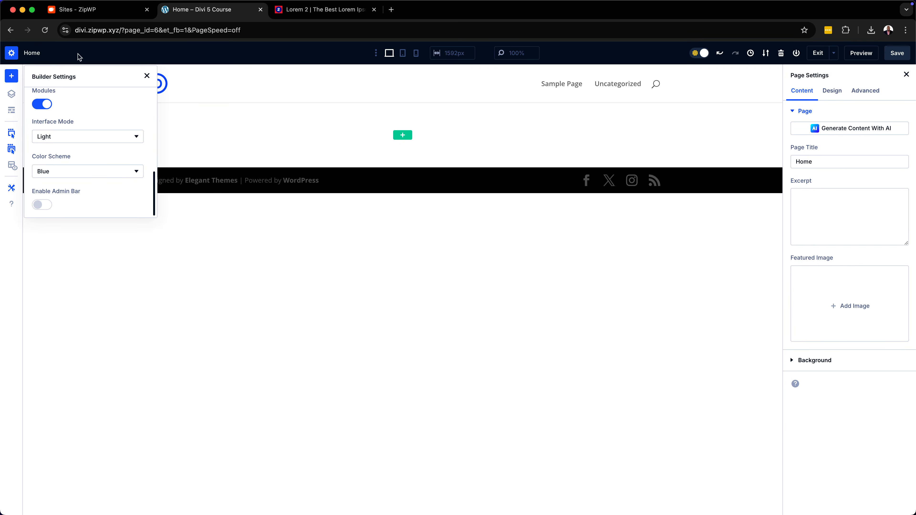
{"action": "left_click", "coordinate": [836, 55]}
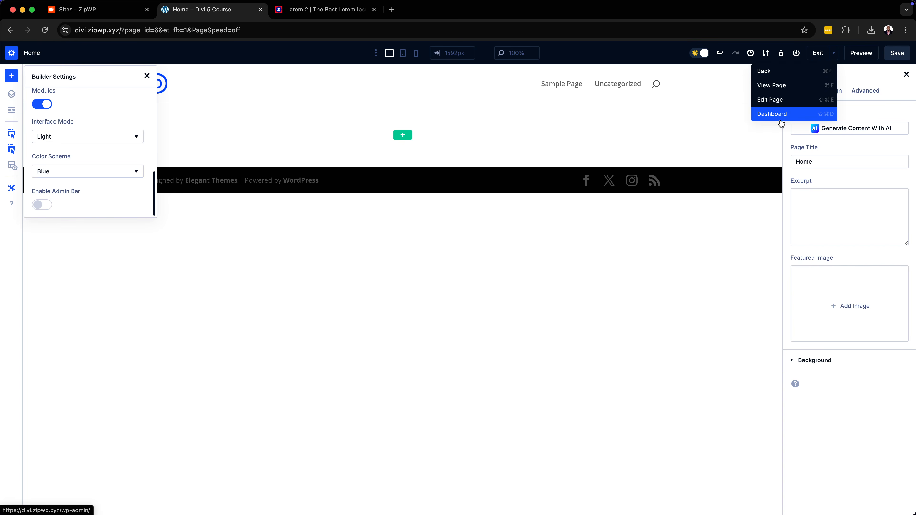
{"action": "left_click", "coordinate": [69, 205]}
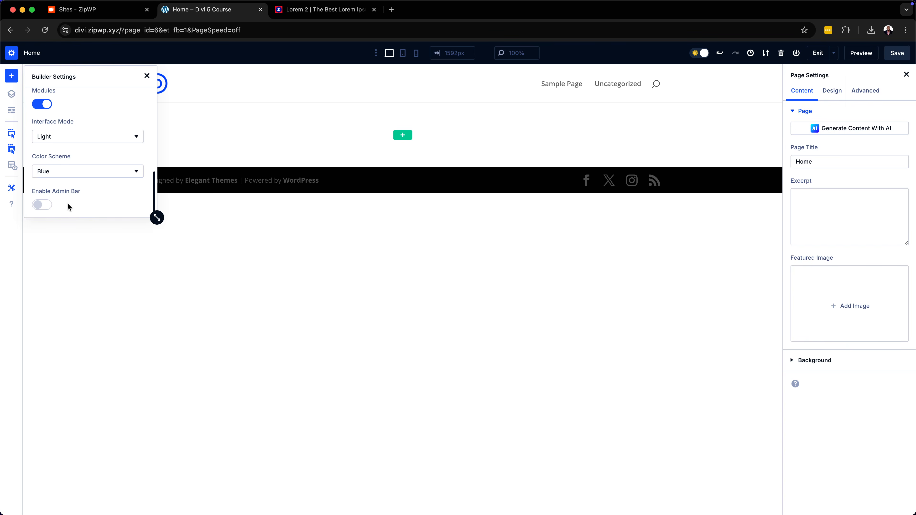
{"action": "left_click", "coordinate": [42, 204]}
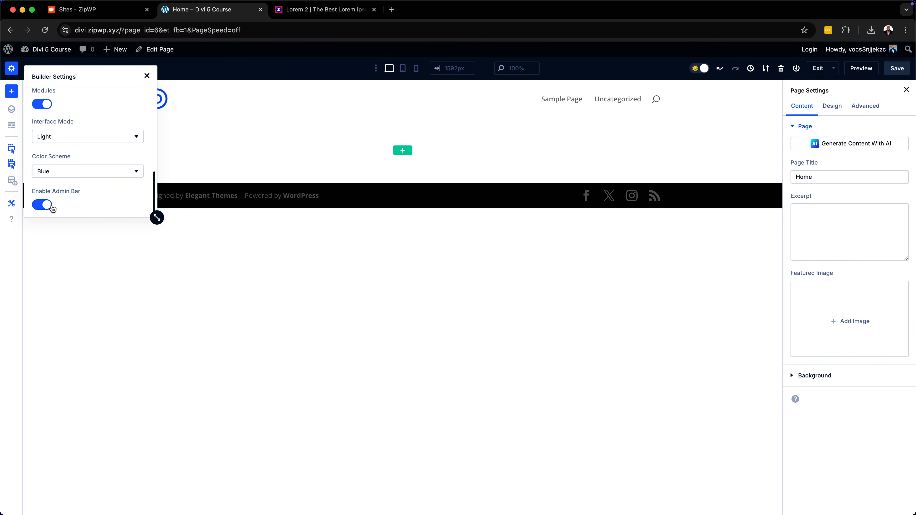
{"action": "left_click", "coordinate": [146, 75]}
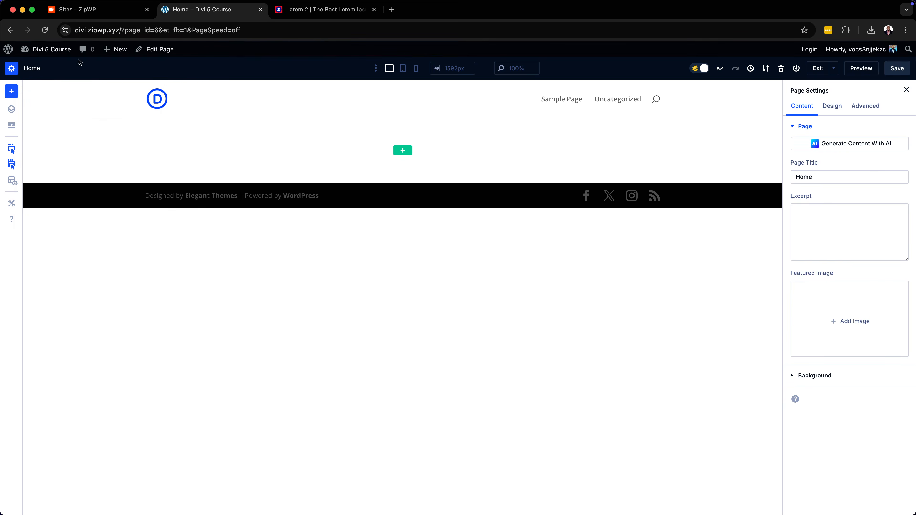
{"action": "mouse_move", "coordinate": [110, 54]}
{"action": "left_click", "coordinate": [11, 203]}
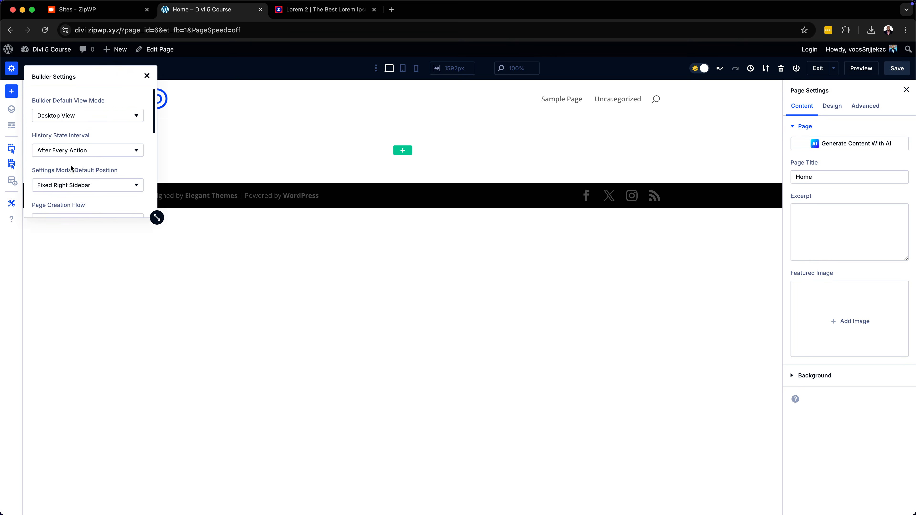
{"action": "scroll", "coordinate": [76, 161], "scroll_direction": "down", "scroll_amount": 1}
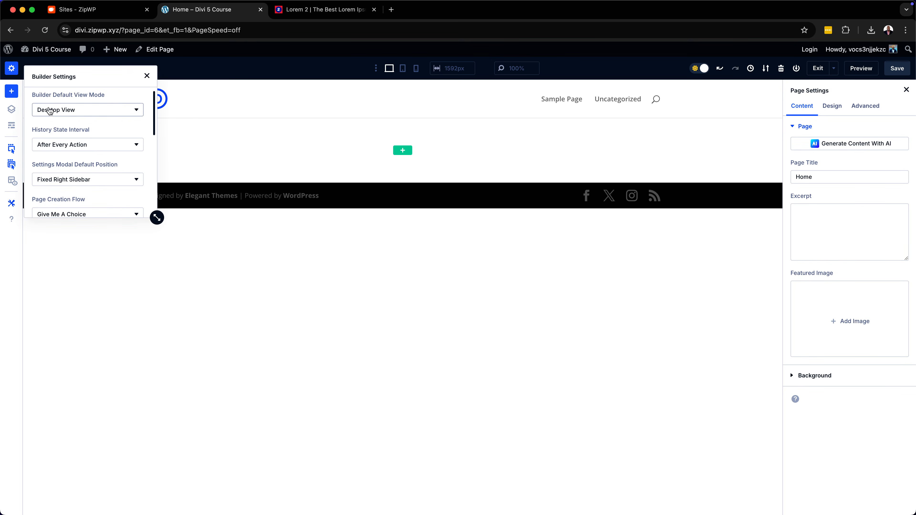
{"action": "left_click", "coordinate": [86, 112]}
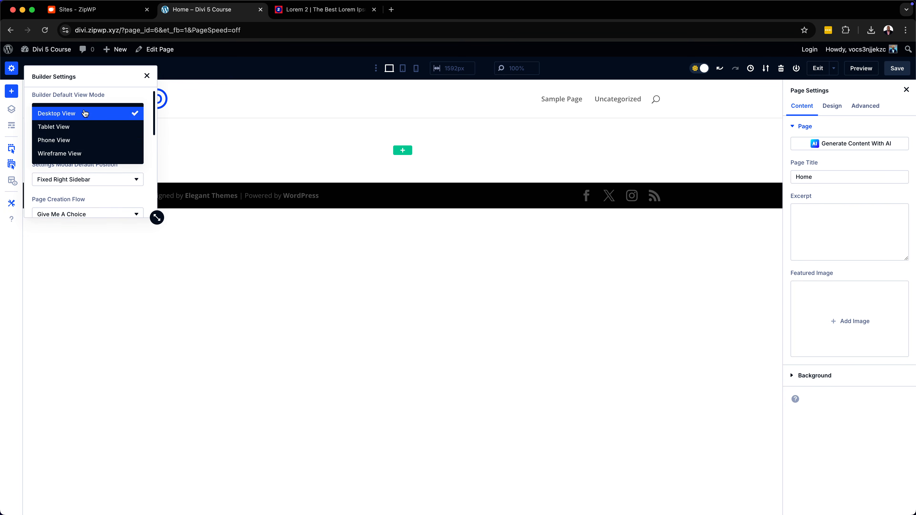
{"action": "left_click", "coordinate": [86, 154]}
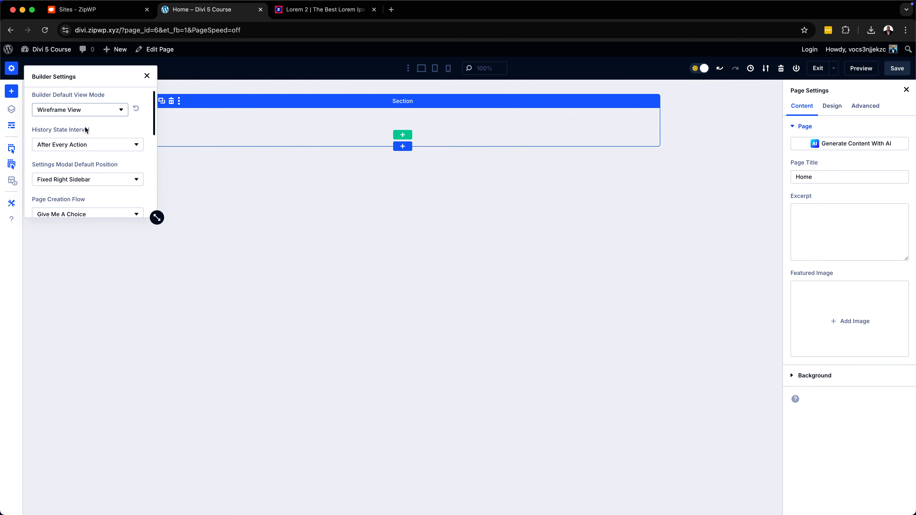
{"action": "left_click", "coordinate": [90, 111]}
{"action": "left_click", "coordinate": [90, 113]}
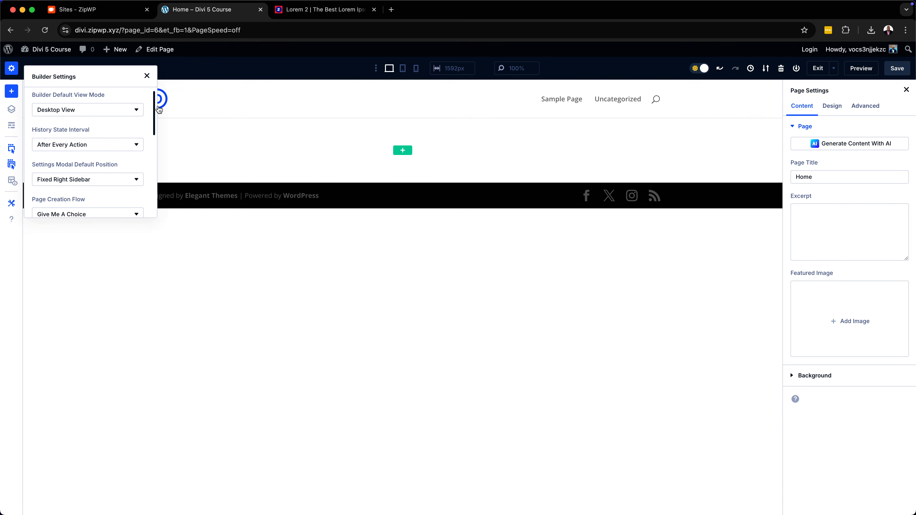
{"action": "left_click", "coordinate": [147, 76]}
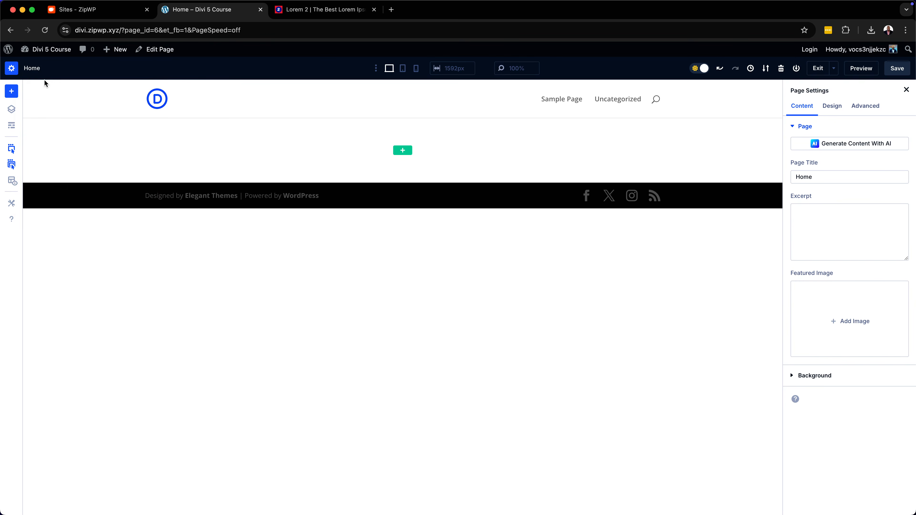
{"action": "mouse_move", "coordinate": [9, 51]}
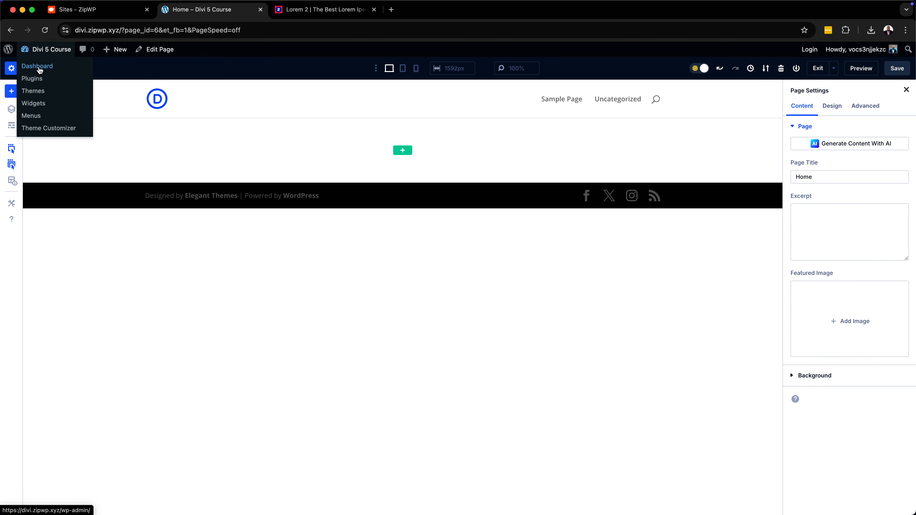
Go to the Dashboard and open the live site in a new tab
{"action": "left_click", "coordinate": [39, 67]}
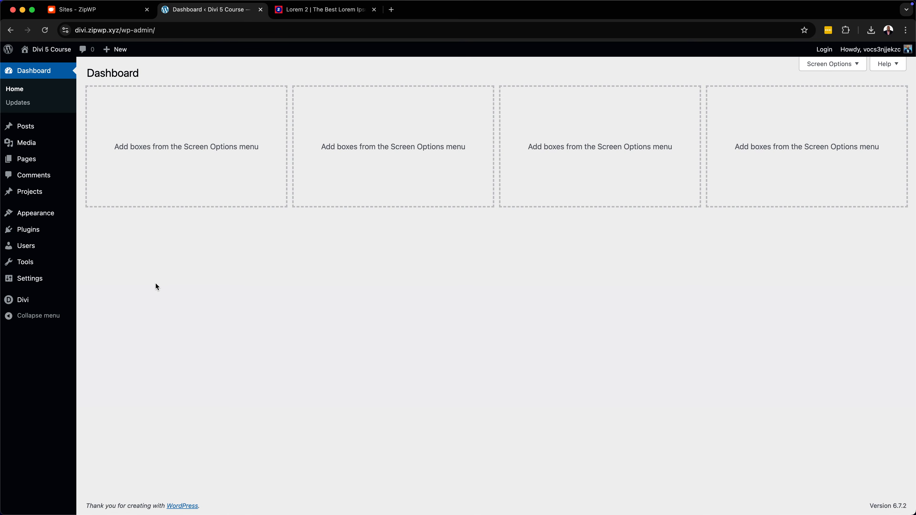
{"action": "mouse_move", "coordinate": [60, 235]}
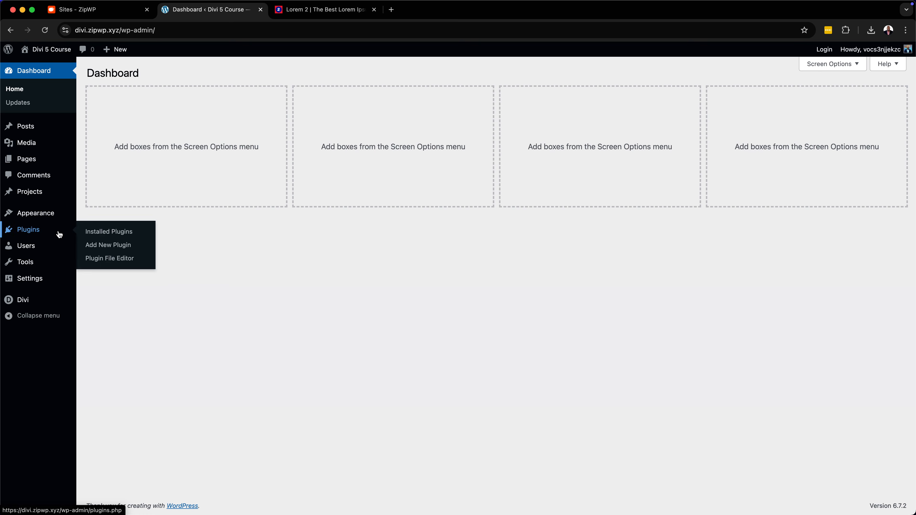
{"action": "mouse_move", "coordinate": [42, 51]}
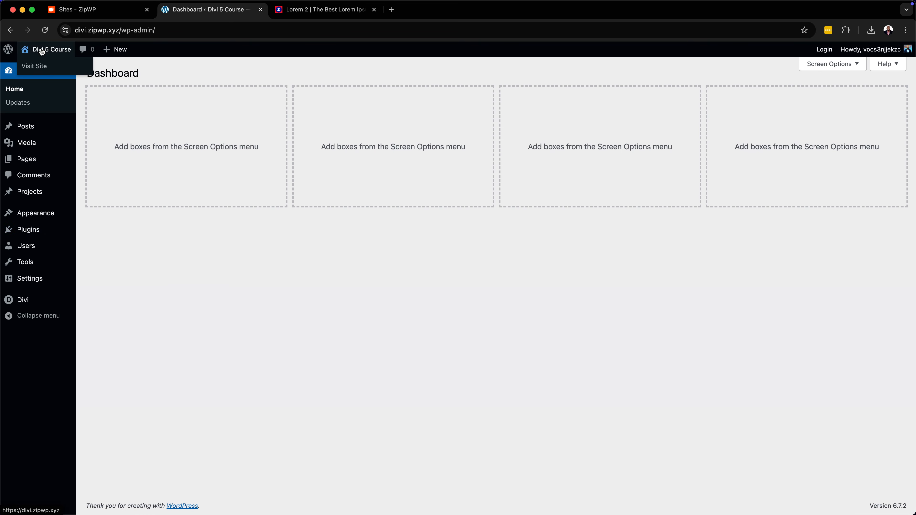
{"action": "left_click", "coordinate": [39, 67], "text": "super"}
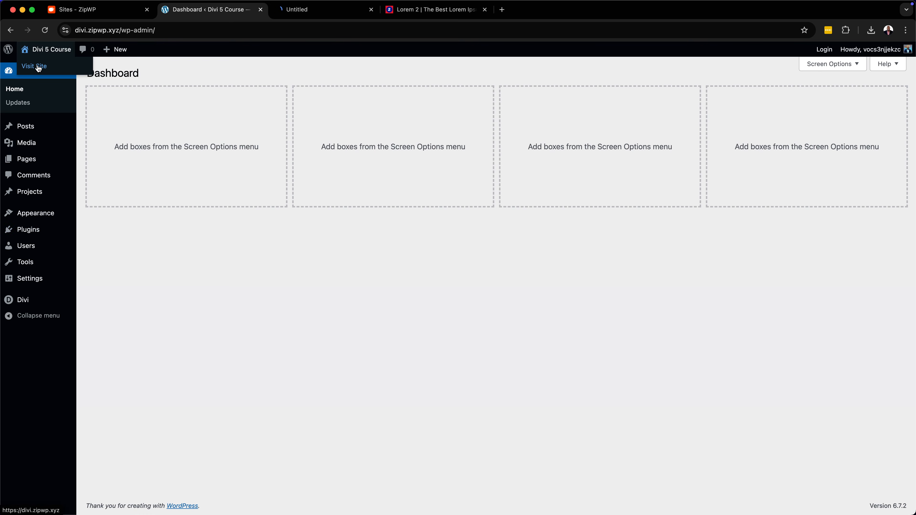
{"action": "left_click", "coordinate": [319, 14]}
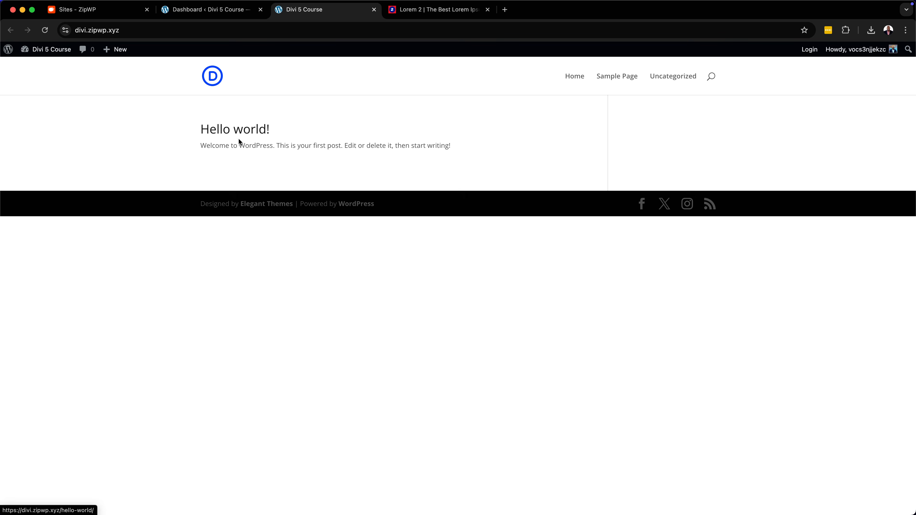
Select four Lorem ipsum paragraphs in the Lorem 2 tab, then return to the Dashboard
{"action": "left_click", "coordinate": [440, 12]}
{"action": "left_click_drag", "start_coordinate": [375, 139], "coordinate": [534, 307]}
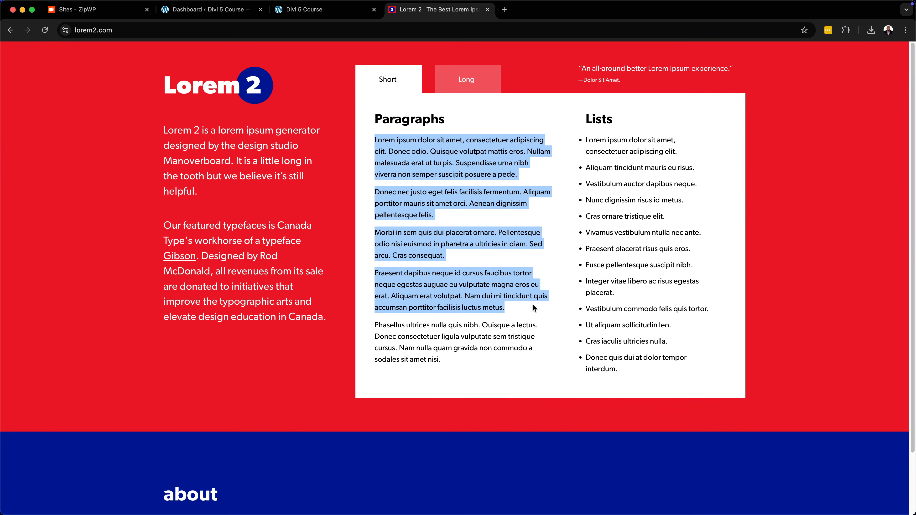
{"action": "left_click", "coordinate": [225, 11]}
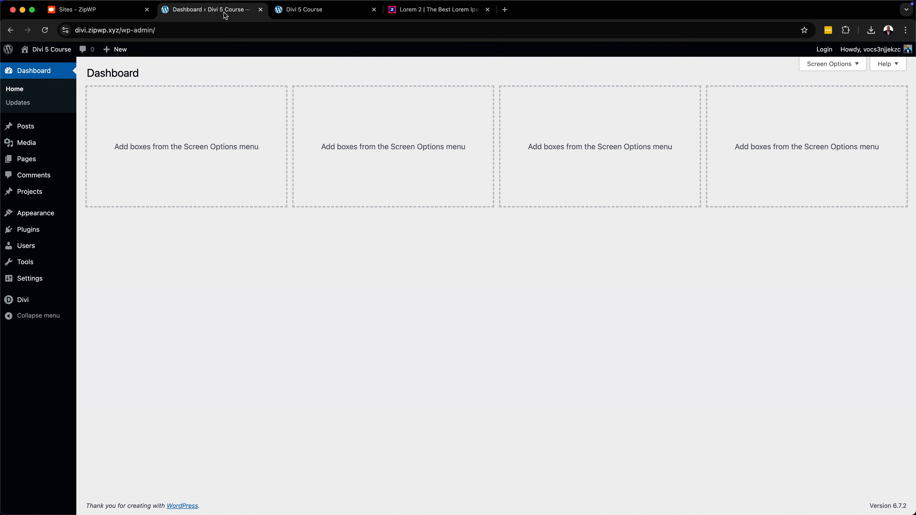
Open the Home page from All Pages with Edit With Divi
{"action": "mouse_move", "coordinate": [35, 151]}
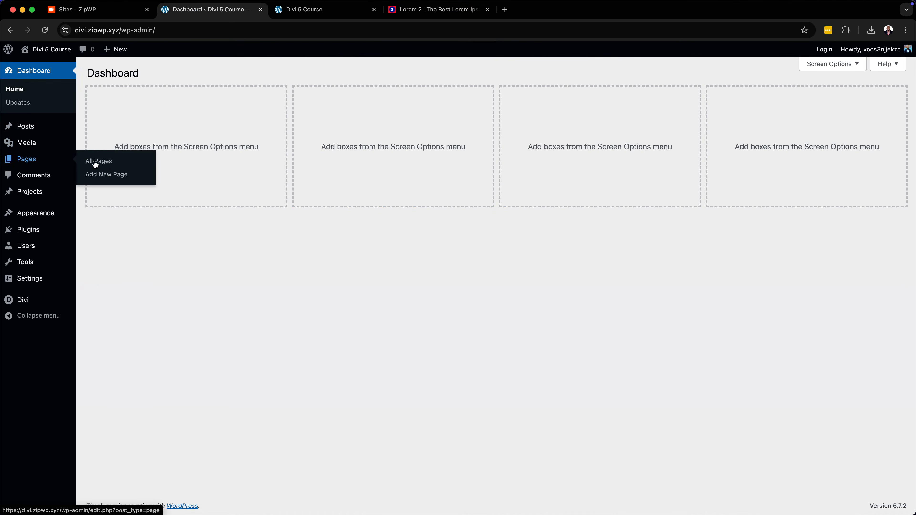
{"action": "left_click", "coordinate": [108, 162]}
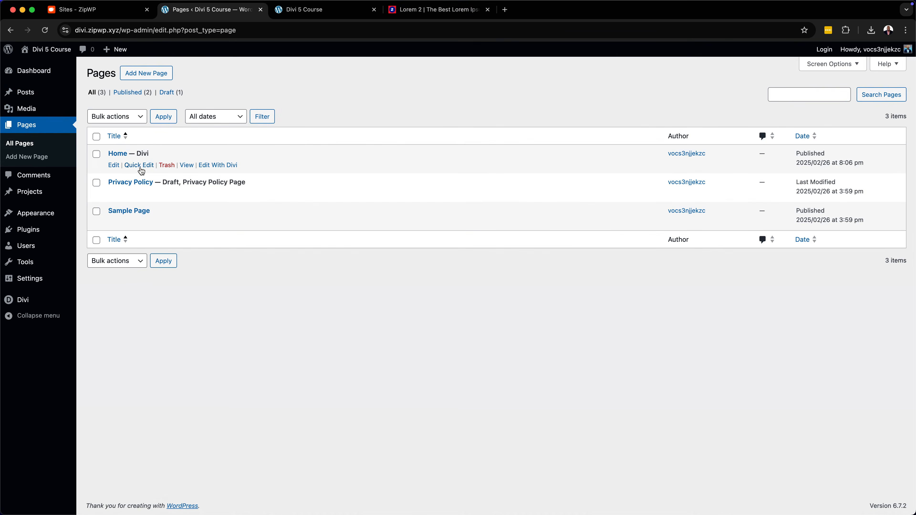
{"action": "left_click", "coordinate": [211, 166]}
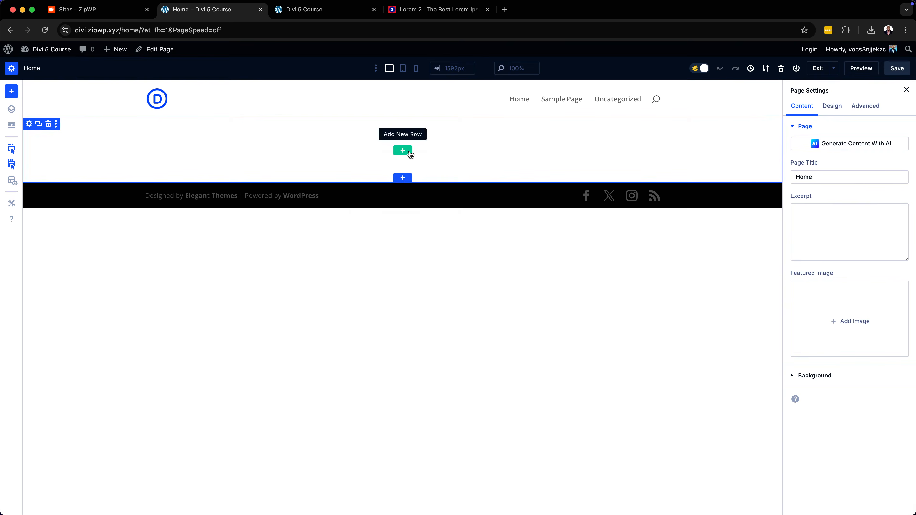
Add a one-column row containing a Text module to the empty section
{"action": "left_click", "coordinate": [410, 154]}
{"action": "left_click", "coordinate": [365, 216]}
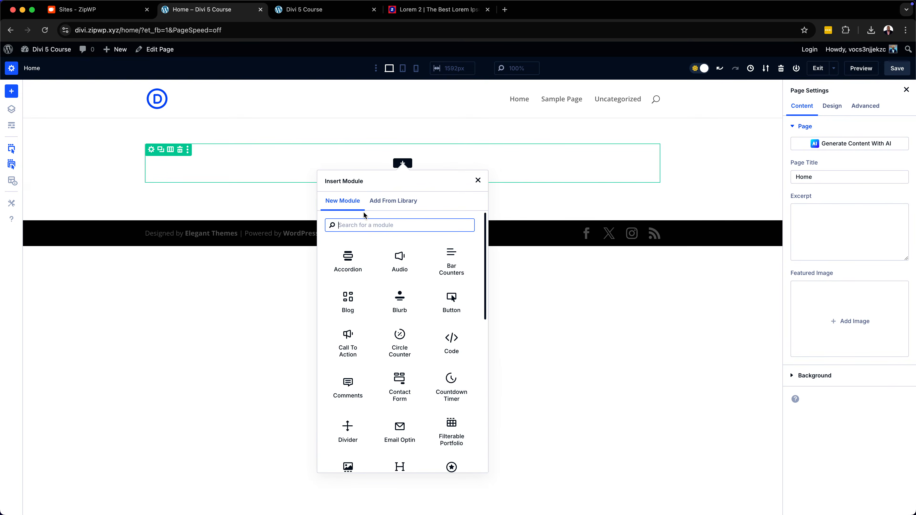
{"action": "type", "text": "text"}
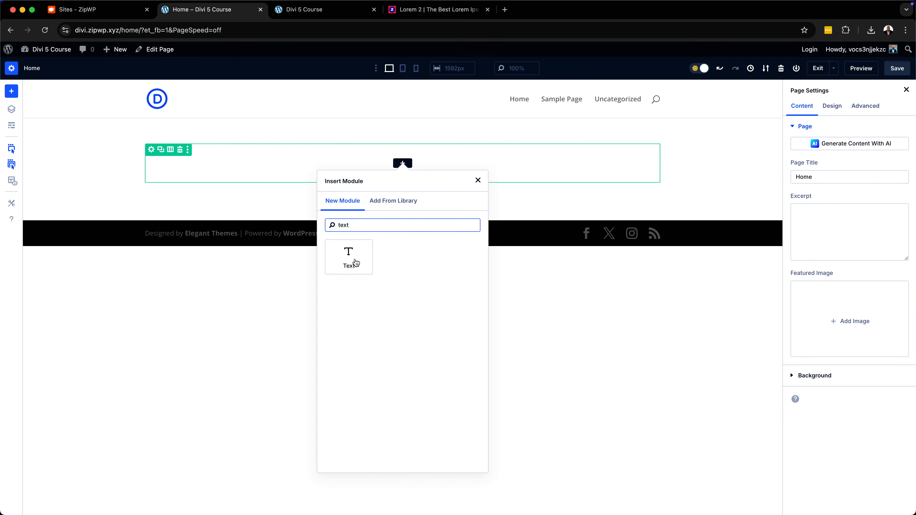
{"action": "left_click", "coordinate": [346, 263]}
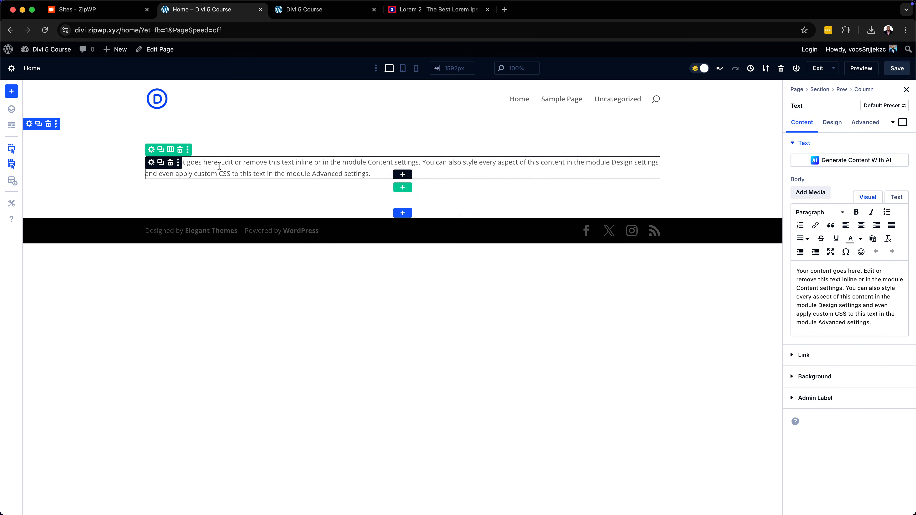
Replace the Text module's default body with the four copied Lorem ipsum paragraphs
{"action": "left_click_drag", "start_coordinate": [873, 322], "coordinate": [796, 272]}
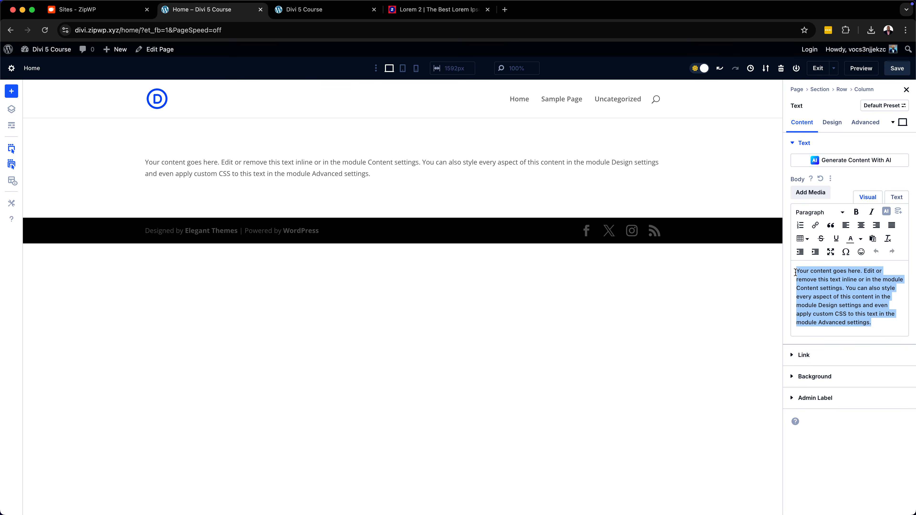
{"action": "type", "text": "Lorem ipsum dolor sit amet, consectetuer adipiscing elit. Donec odio. Quisque volutpat mattis eros. Nullam malesuada erat ut turpis. Suspendisse urna nibh viverra non semper suscipit posuere a pede. Donec nec justo eget felis facilisis fermentum. Aliquam porttitor mauris sit amet orci. Aenean dignissim pellentesque felis. Morbi in sem quis dui placerat ornare. Pellentesque odio nisi euismod in pharetra a ultricies in diam. Sed arcu. Cras consequat. Praesent dapibus neque id cursus faucibus tortor neque egestas auguae eu vulputate magna eros eu erat. Aliquam erat volutpat. Nam dui mi tincidunt quis accumsan porttitor facilisis luctus metus."}
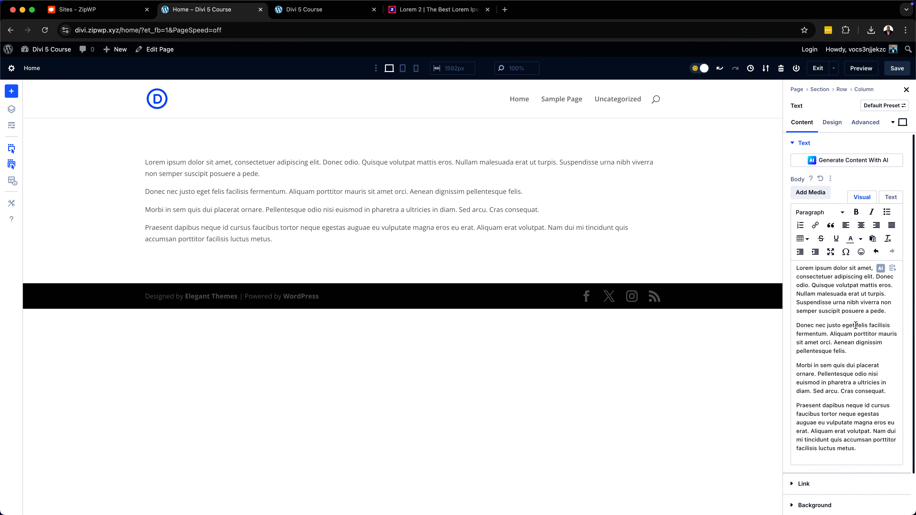
{"action": "left_click", "coordinate": [833, 123]}
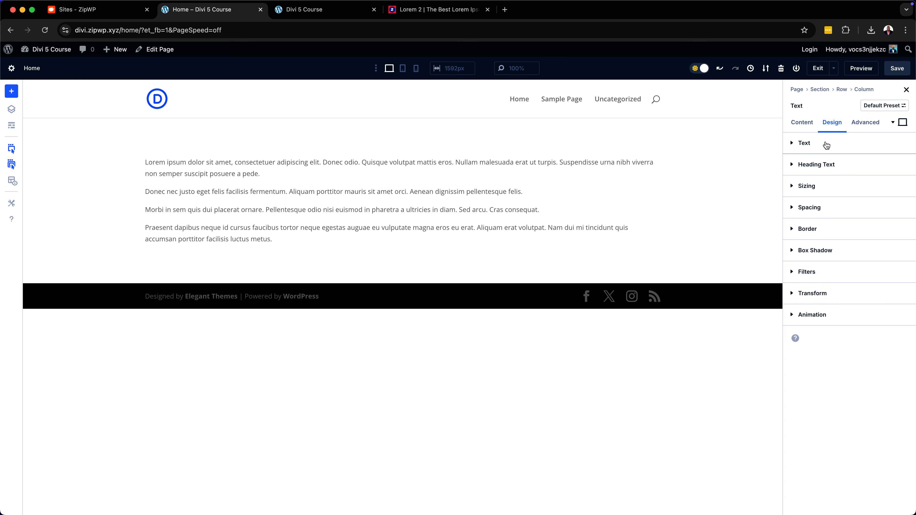
Turn uppercase on for the paragraph text, then turn it back off
{"action": "left_click", "coordinate": [827, 143]}
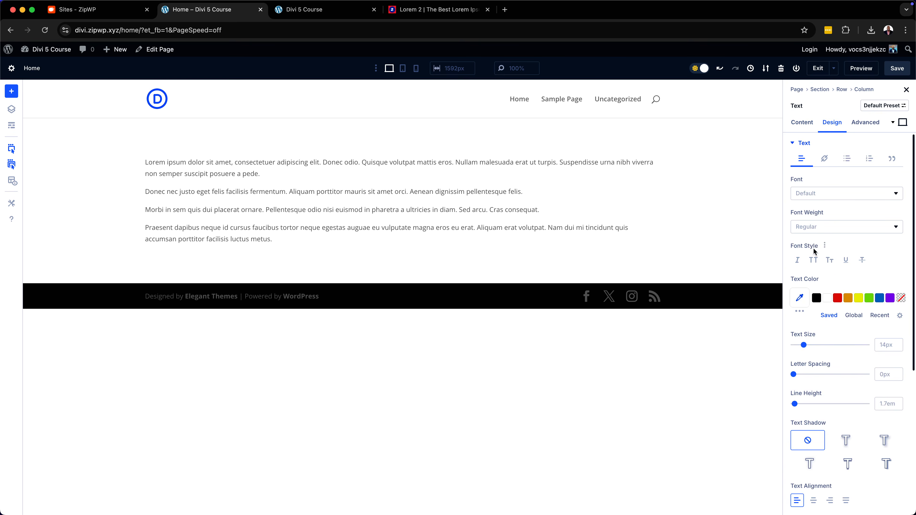
{"action": "left_click", "coordinate": [813, 260]}
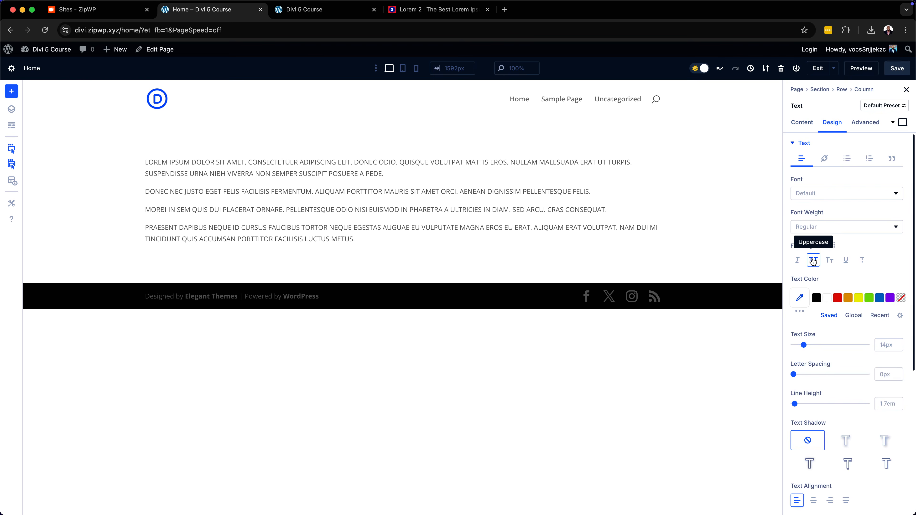
{"action": "left_click", "coordinate": [813, 260]}
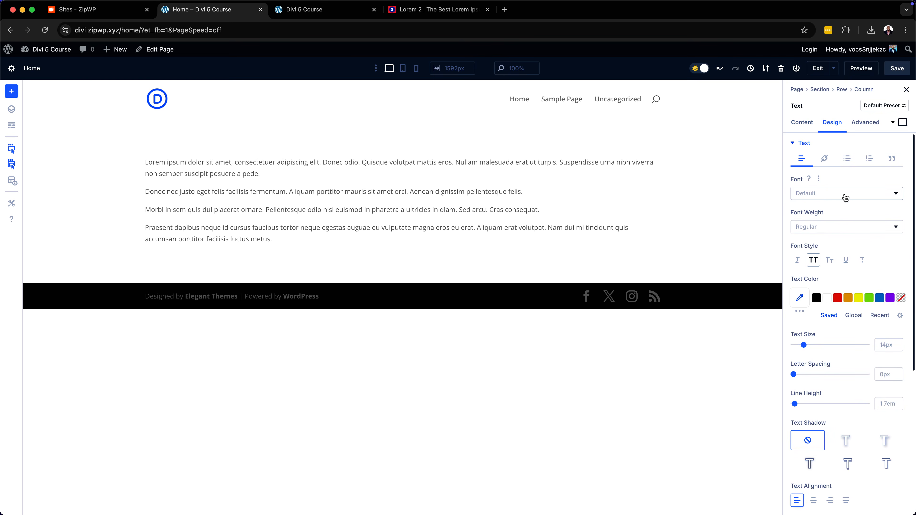
Enlarge the paragraph text to 36px, then reset it to the 14px default
{"action": "scroll", "coordinate": [842, 355], "scroll_direction": "down", "scroll_amount": 2}
{"action": "scroll", "coordinate": [841, 368], "scroll_direction": "down", "scroll_amount": 3}
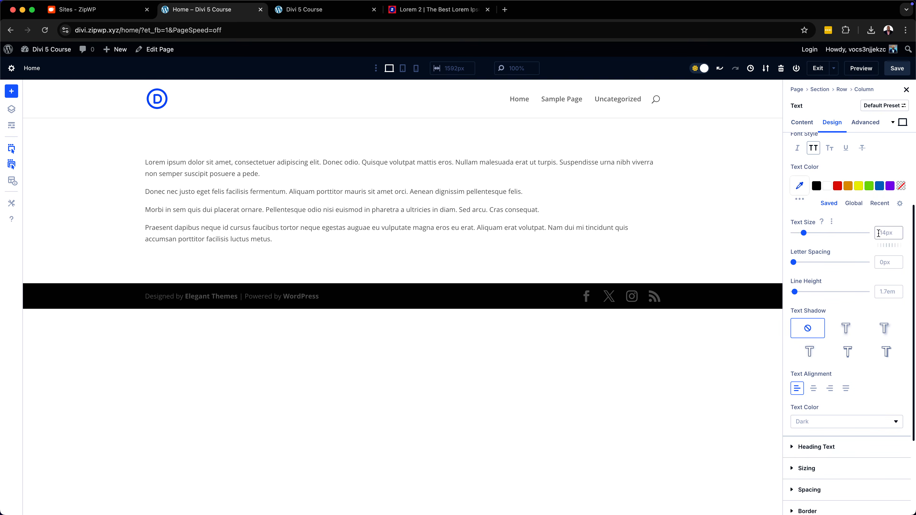
{"action": "left_click_drag", "start_coordinate": [804, 233], "coordinate": [819, 233]}
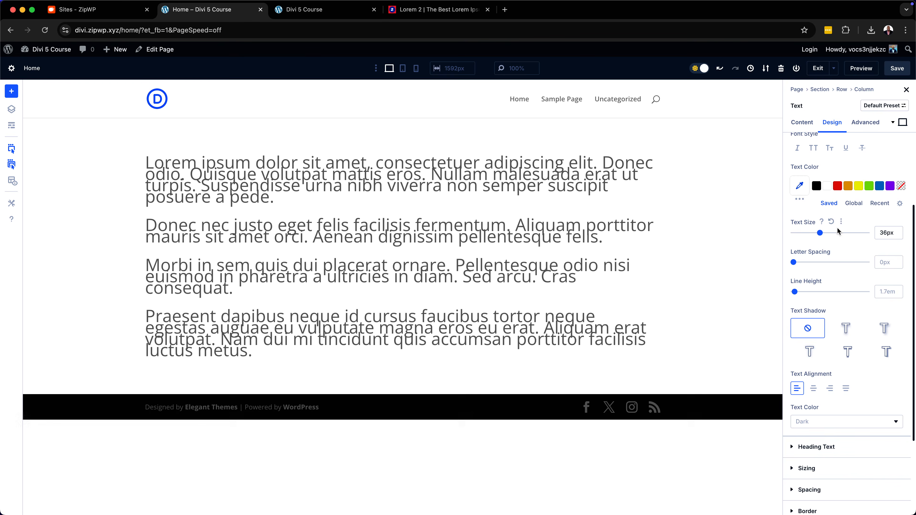
{"action": "left_click", "coordinate": [831, 221]}
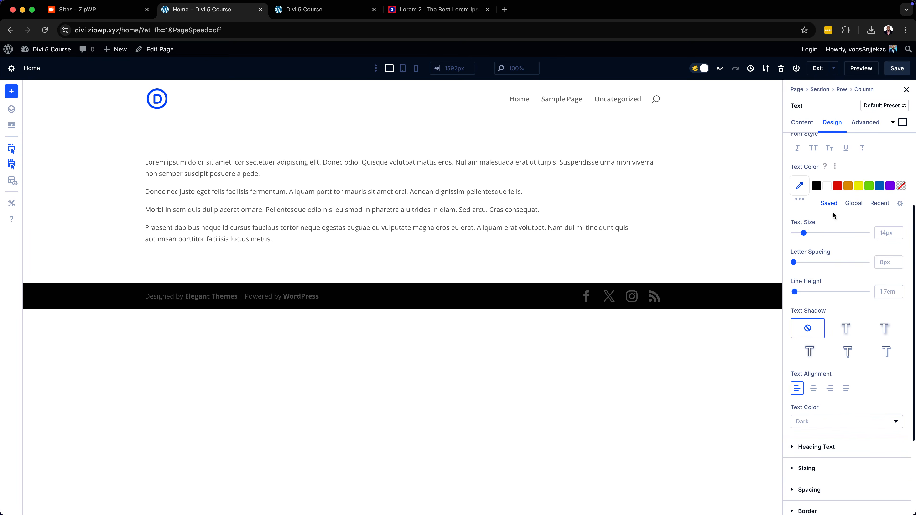
{"action": "scroll", "coordinate": [857, 379], "scroll_direction": "down", "scroll_amount": 2}
{"action": "scroll", "coordinate": [860, 389], "scroll_direction": "down", "scroll_amount": 4}
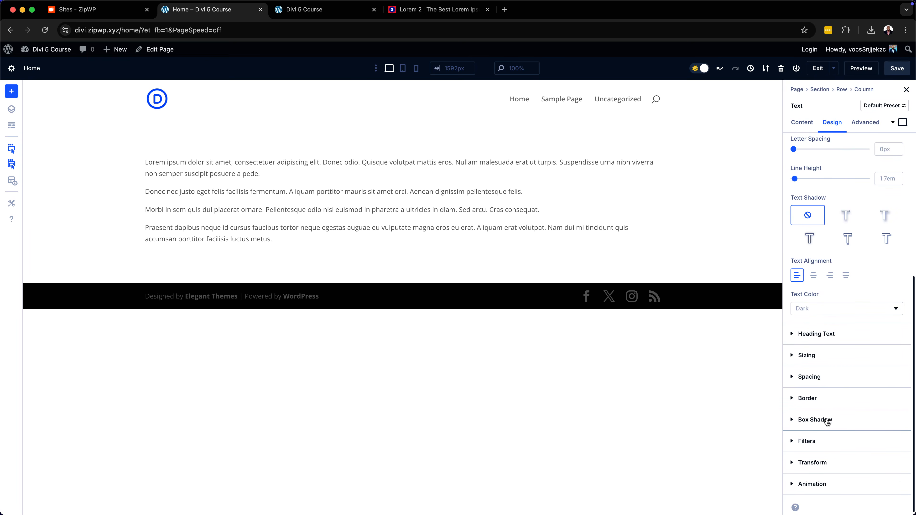
{"action": "scroll", "coordinate": [833, 397], "scroll_direction": "up", "scroll_amount": 10}
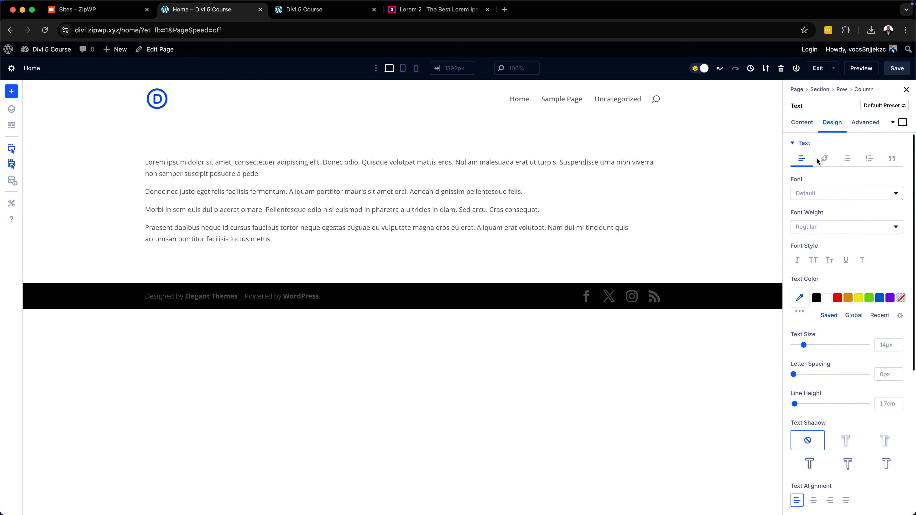
{"action": "left_click", "coordinate": [801, 123]}
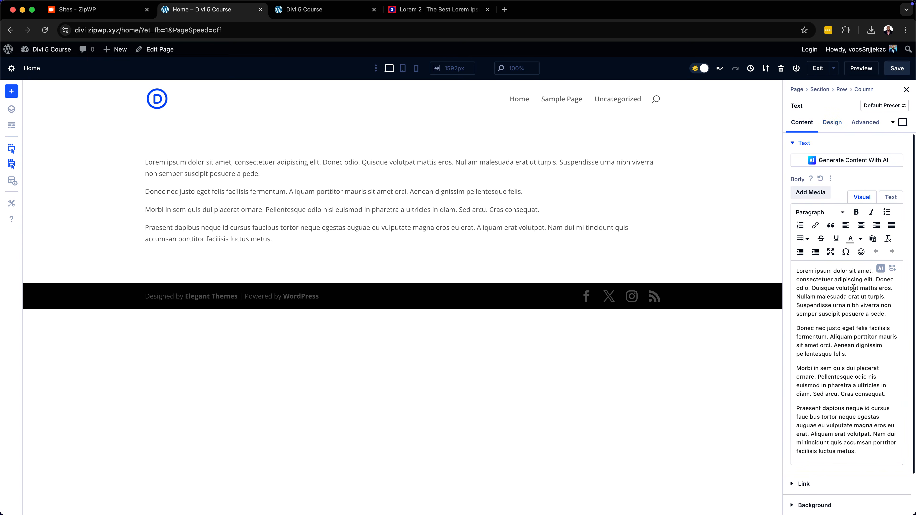
Explore the Text module's Advanced options: CSS ID & Classes, per-element Custom CSS editors, and Conditions types
{"action": "left_click", "coordinate": [862, 123]}
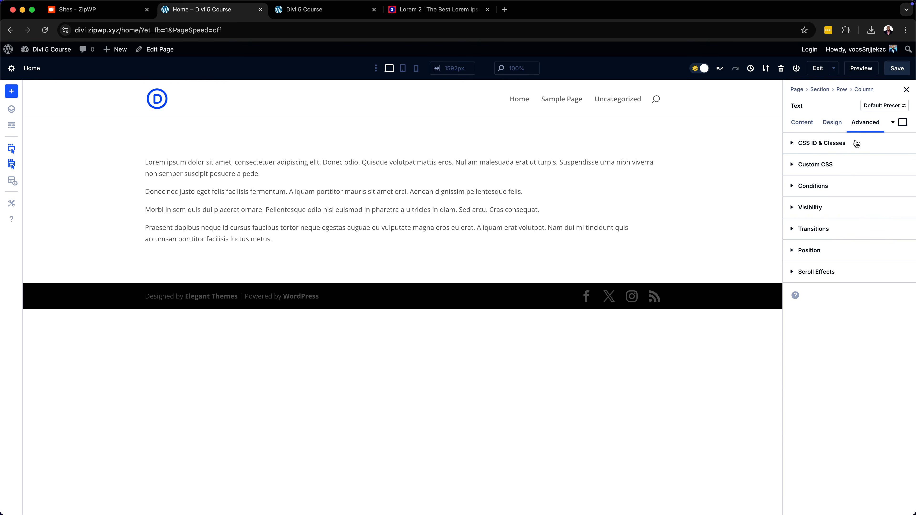
{"action": "left_click", "coordinate": [792, 144]}
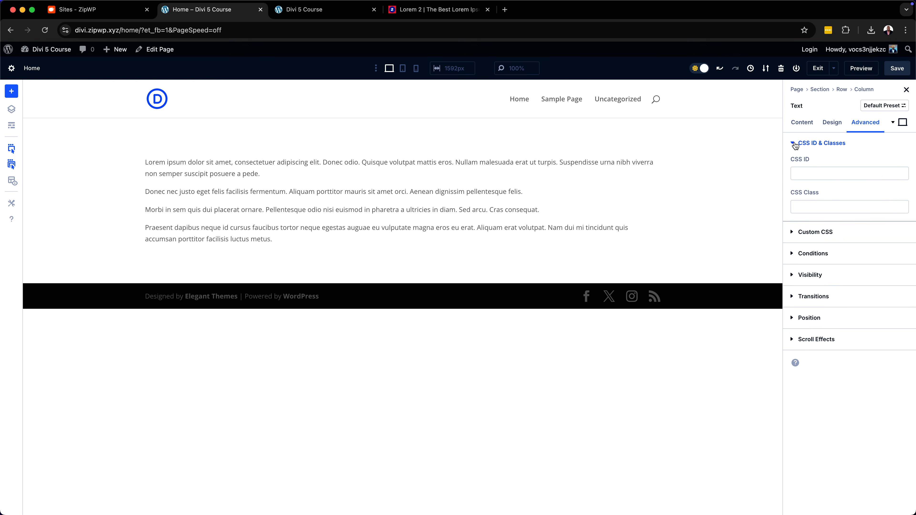
{"action": "left_click", "coordinate": [794, 144]}
{"action": "left_click", "coordinate": [794, 166]}
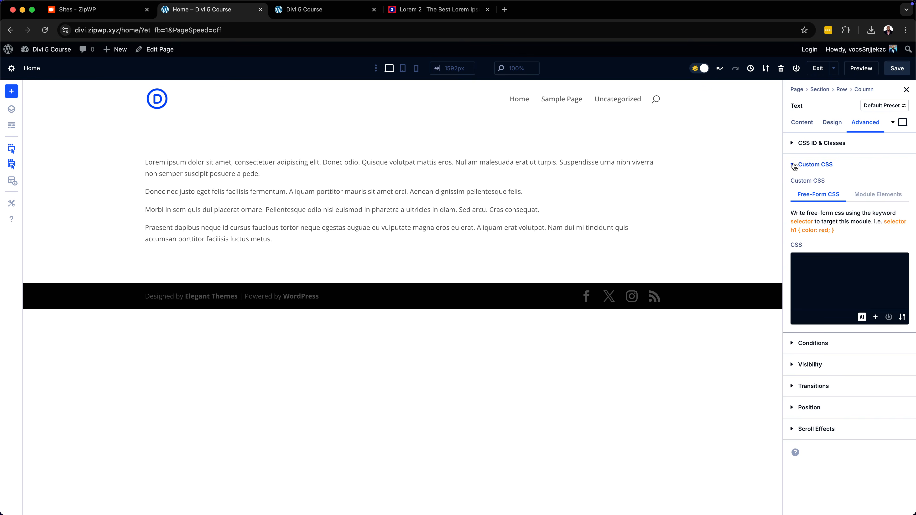
{"action": "left_click", "coordinate": [871, 196]}
{"action": "left_click", "coordinate": [827, 280]}
{"action": "left_click", "coordinate": [850, 372]}
{"action": "left_click", "coordinate": [836, 468]}
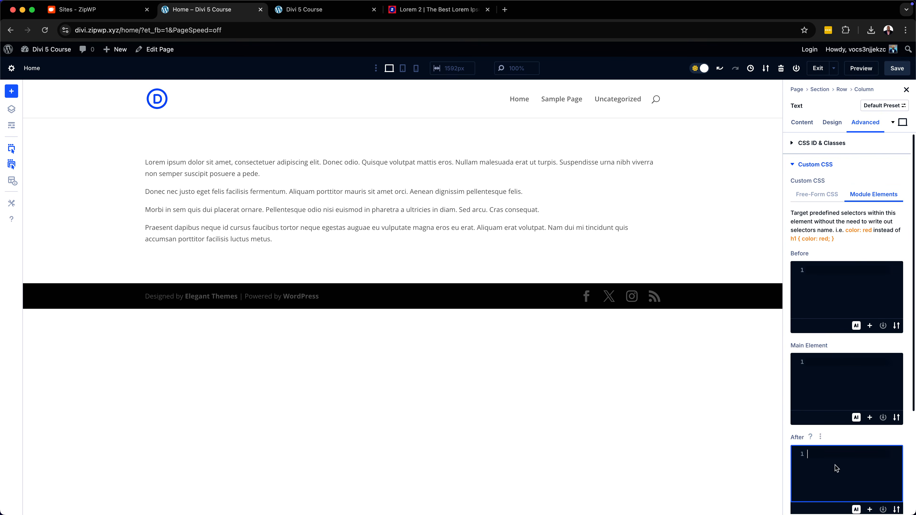
{"action": "left_click", "coordinate": [797, 165]}
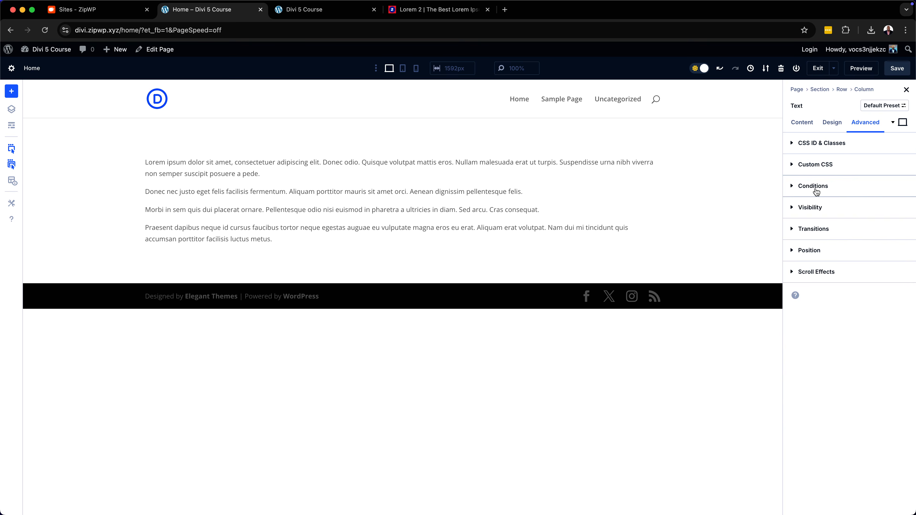
{"action": "left_click", "coordinate": [843, 189]}
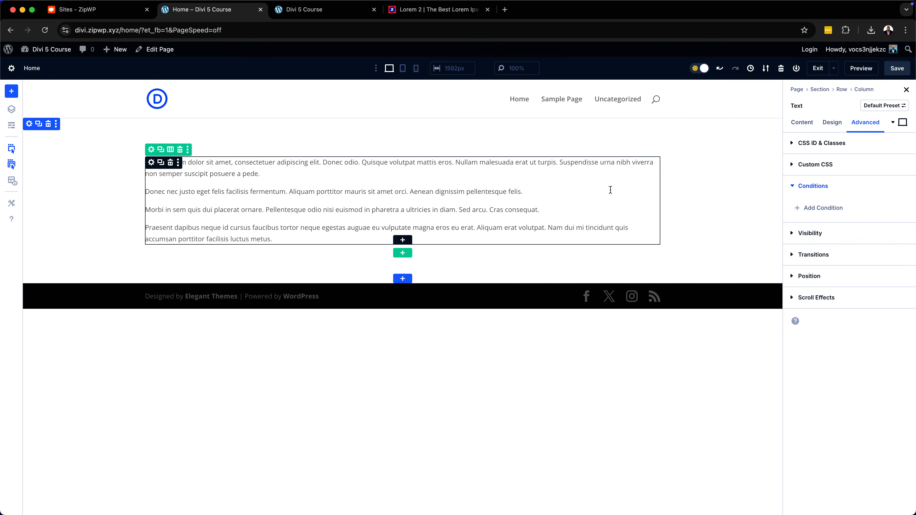
{"action": "left_click", "coordinate": [825, 211]}
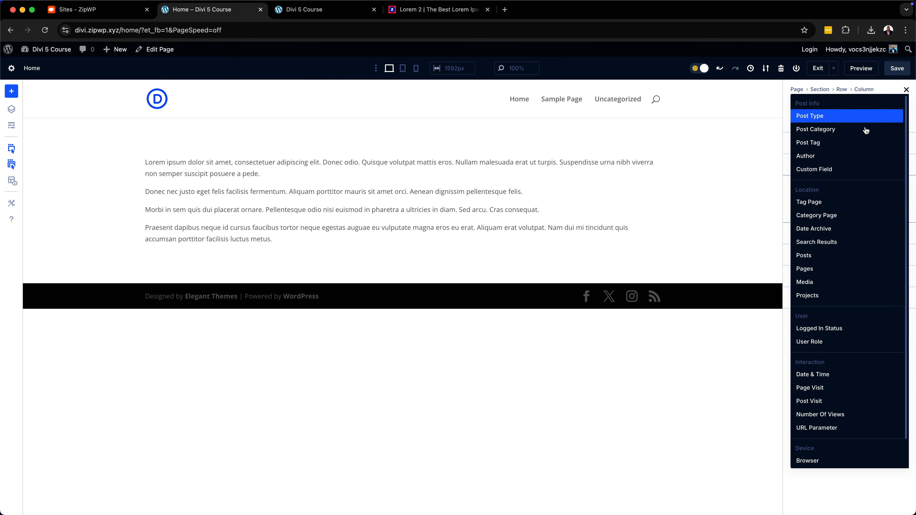
Switch to the parent section's settings and glance at its preset list, keeping the default preset
{"action": "left_click", "coordinate": [765, 249]}
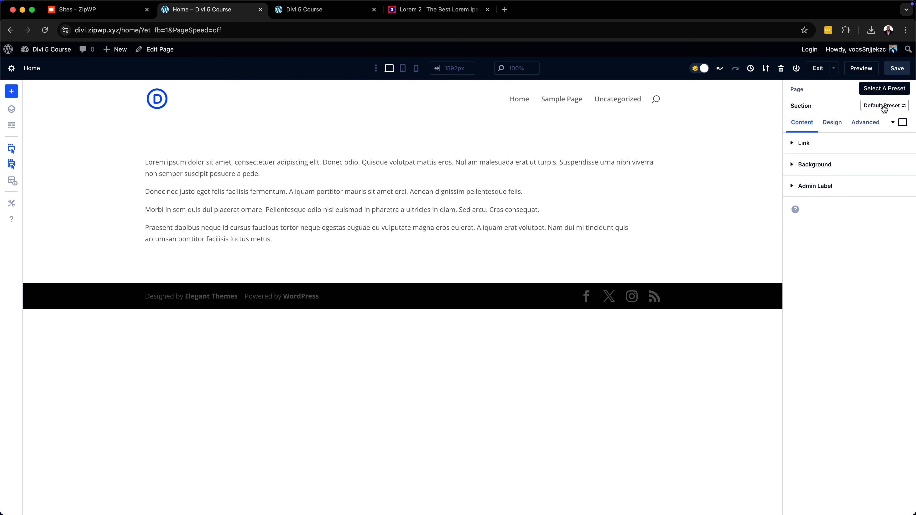
{"action": "left_click", "coordinate": [883, 106]}
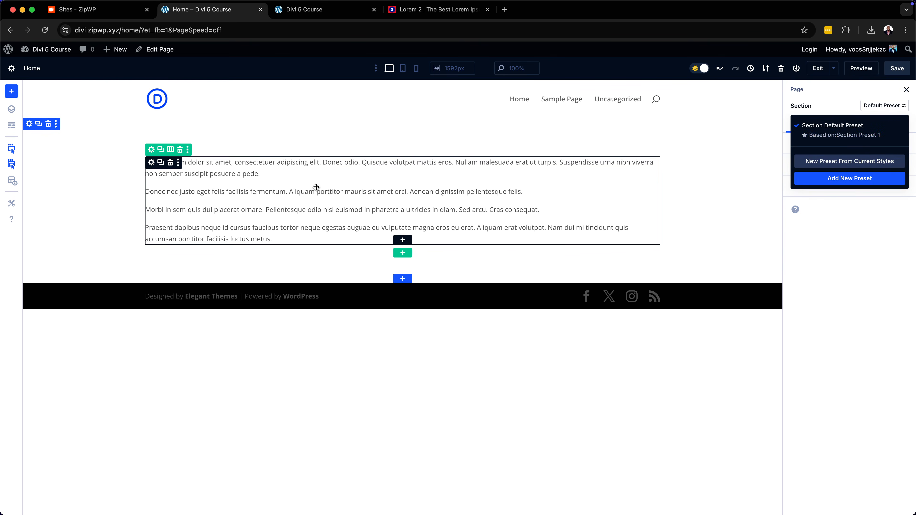
{"action": "left_click", "coordinate": [739, 199]}
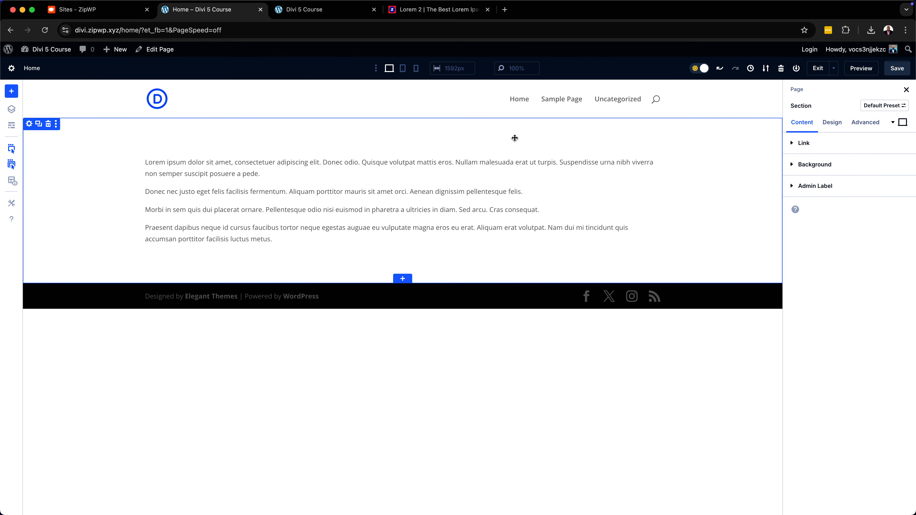
{"action": "left_click", "coordinate": [12, 91]}
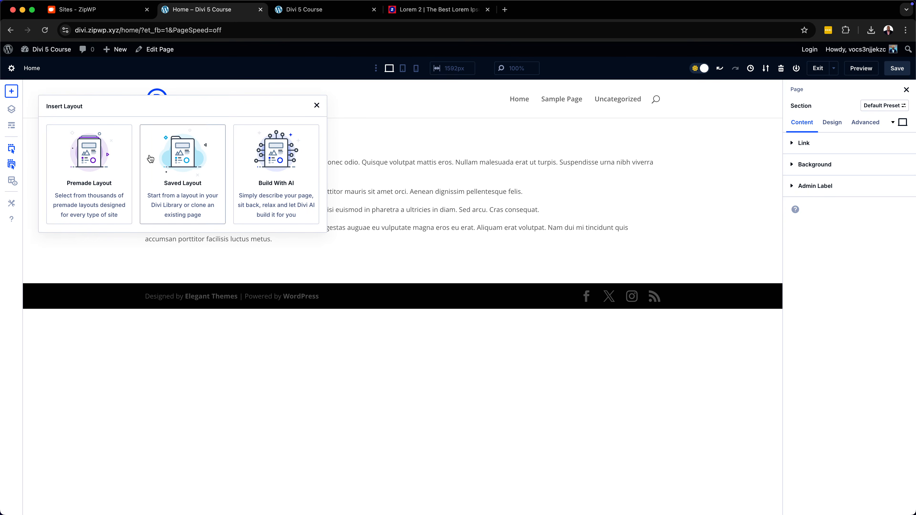
{"action": "left_click", "coordinate": [106, 178]}
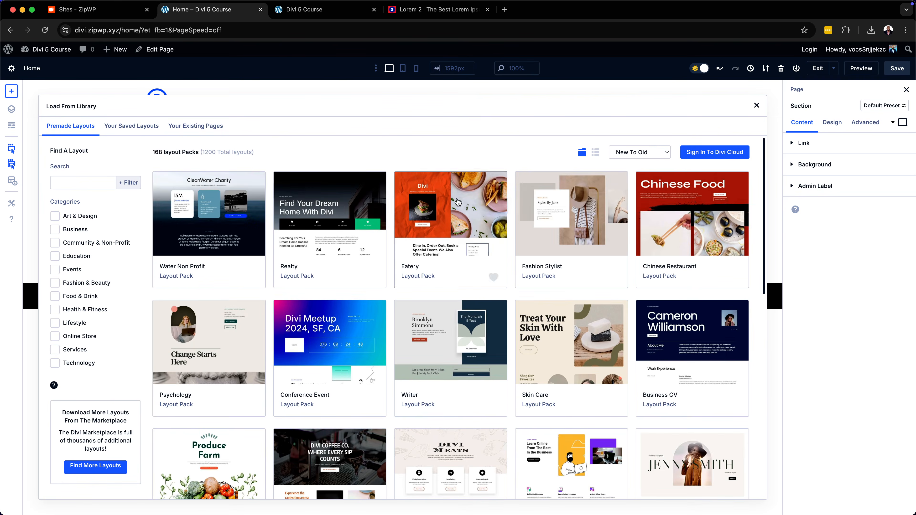
{"action": "scroll", "coordinate": [461, 313], "scroll_direction": "down", "scroll_amount": 7}
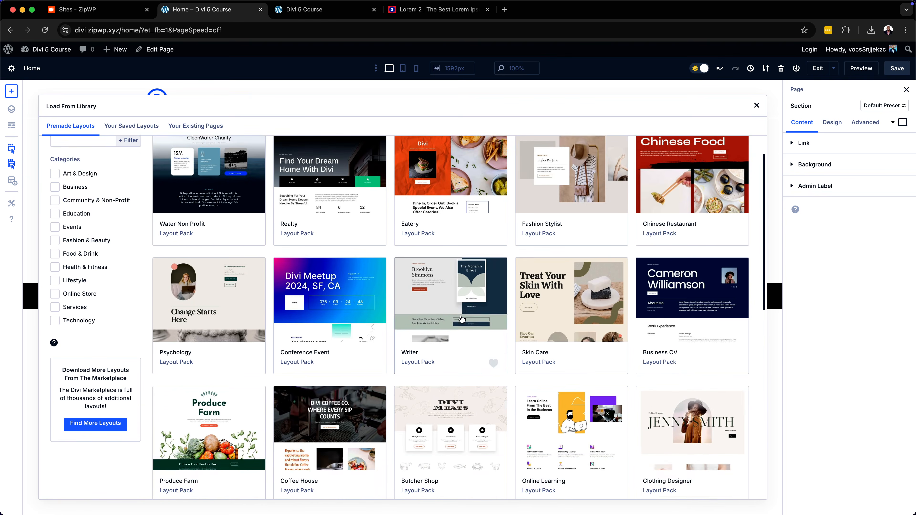
{"action": "scroll", "coordinate": [461, 319], "scroll_direction": "down", "scroll_amount": 14}
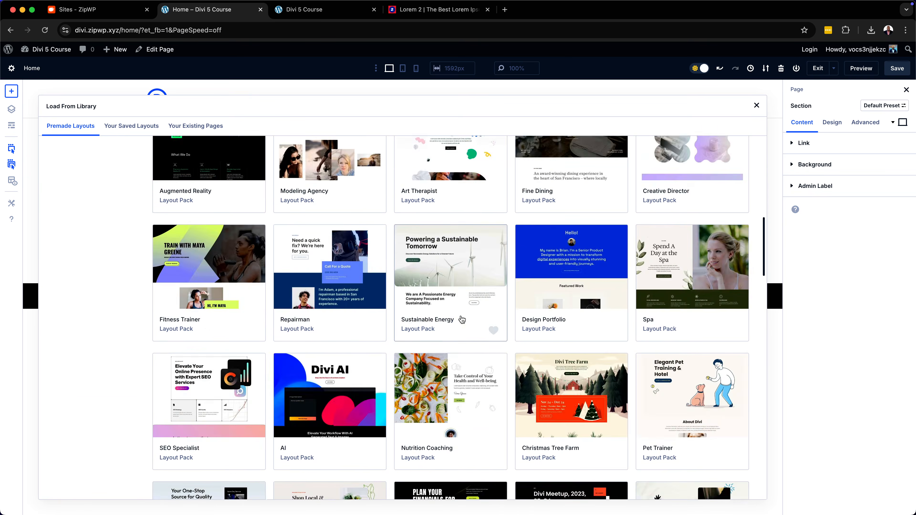
{"action": "scroll", "coordinate": [461, 319], "scroll_direction": "up", "scroll_amount": 20}
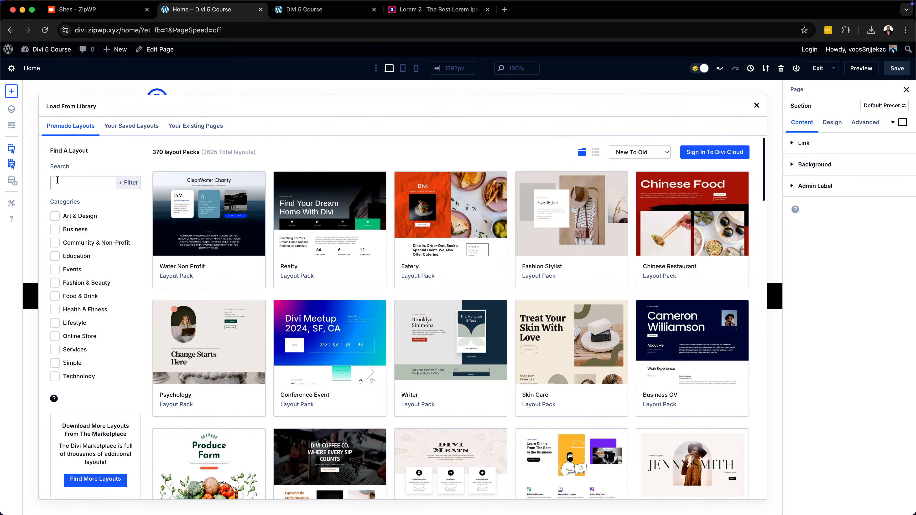
{"action": "left_click", "coordinate": [55, 216]}
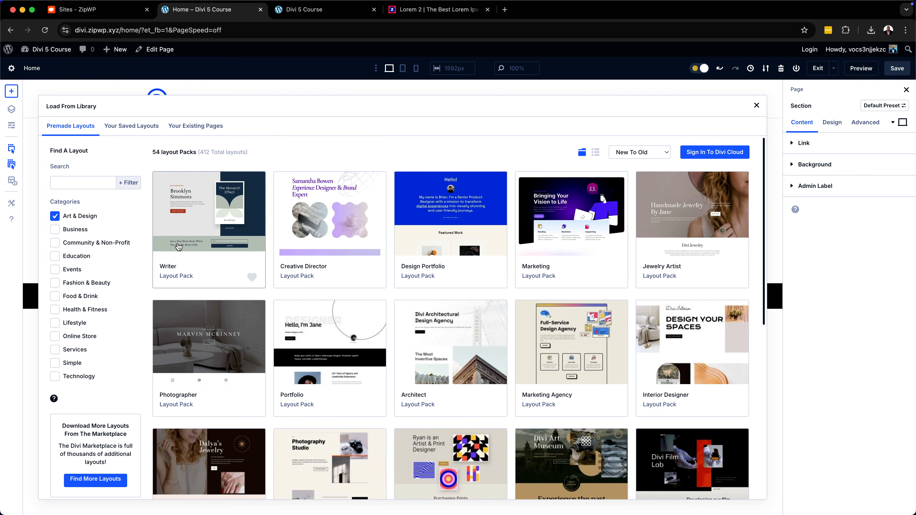
{"action": "left_click", "coordinate": [128, 126]}
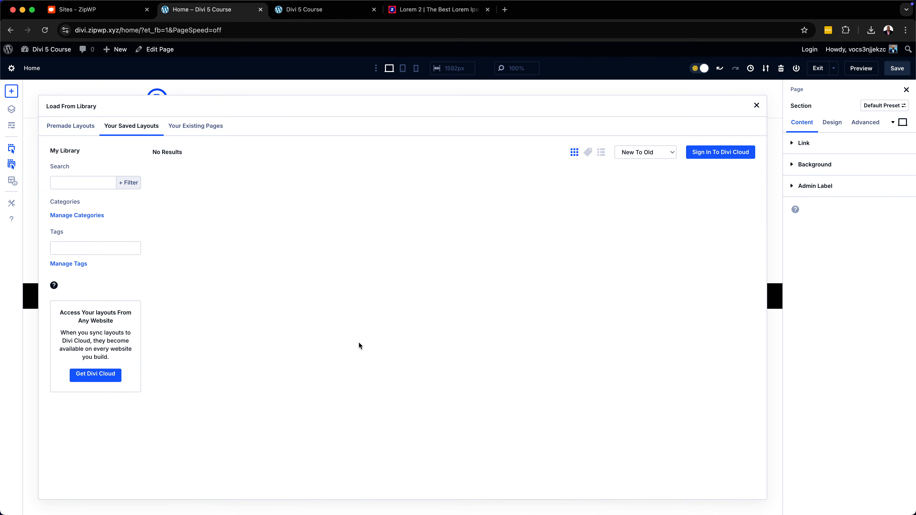
{"action": "left_click", "coordinate": [215, 130]}
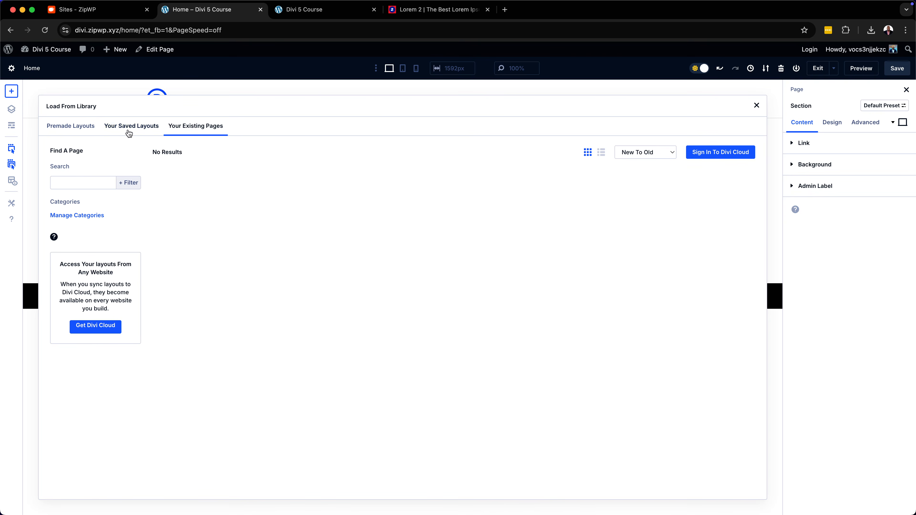
{"action": "left_click", "coordinate": [79, 126]}
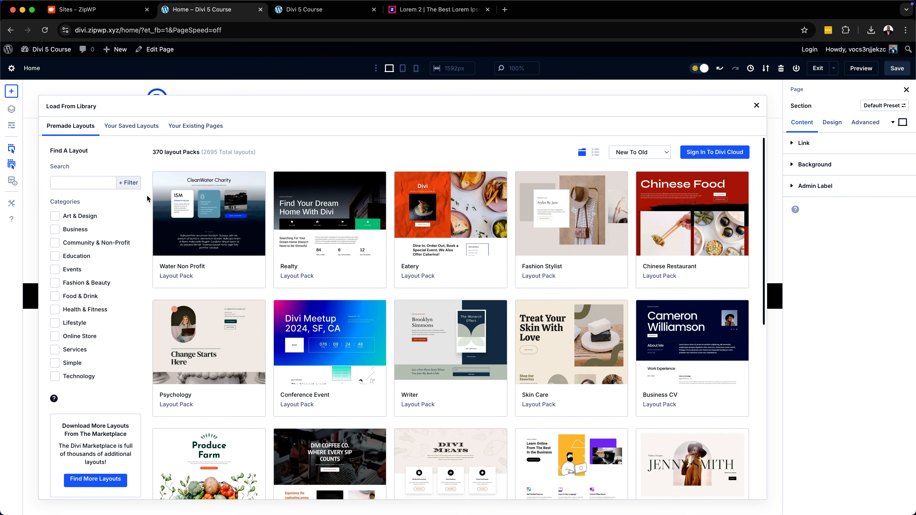
{"action": "left_click", "coordinate": [758, 106]}
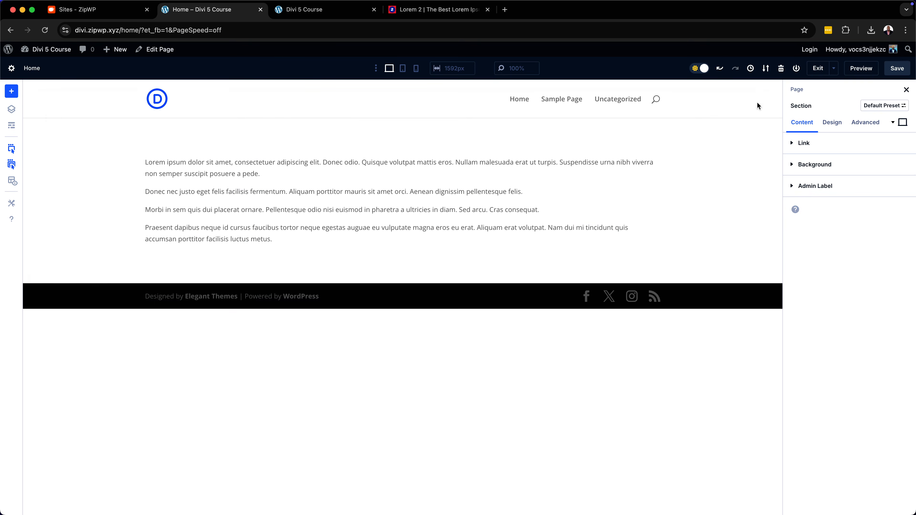
{"action": "left_click", "coordinate": [12, 110]}
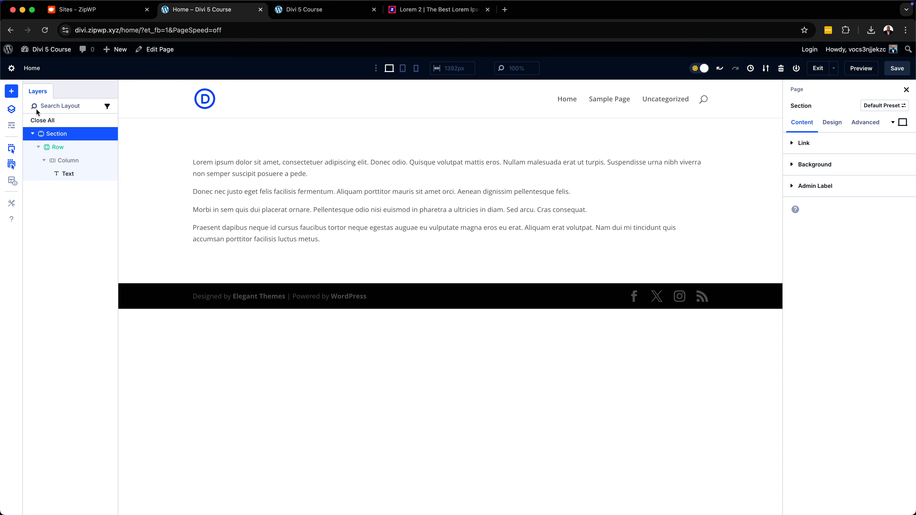
{"action": "left_click", "coordinate": [12, 110]}
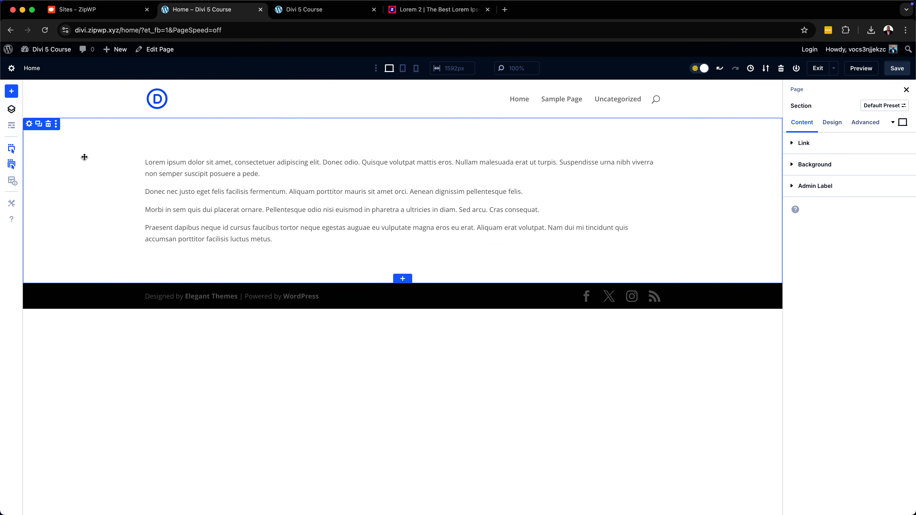
{"action": "left_click", "coordinate": [12, 126]}
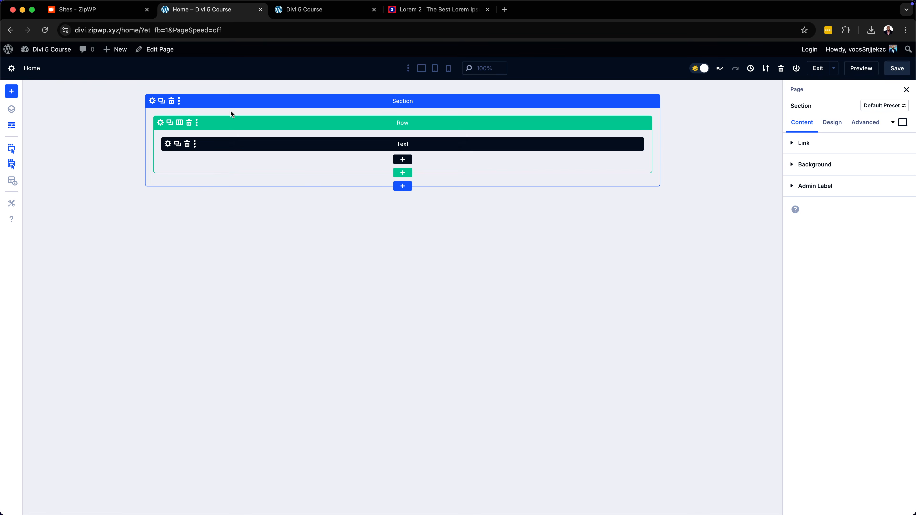
{"action": "left_click", "coordinate": [12, 128]}
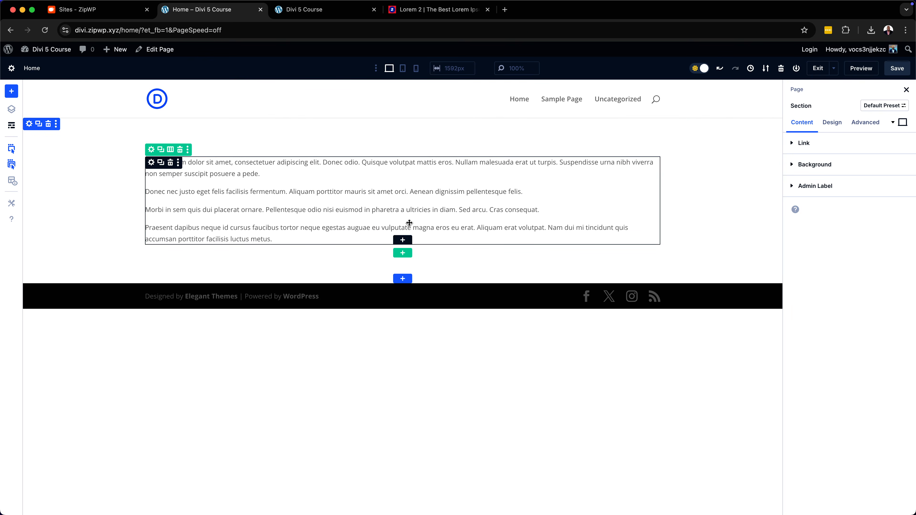
Turn off Action Icons On Hover and turn on X-Ray outlines in the left sidebar
{"action": "left_click", "coordinate": [12, 149]}
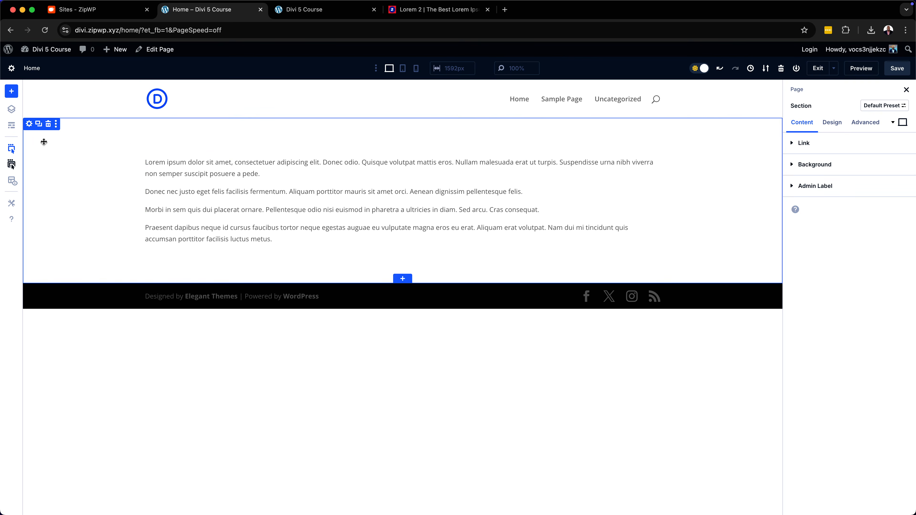
{"action": "left_click", "coordinate": [12, 181]}
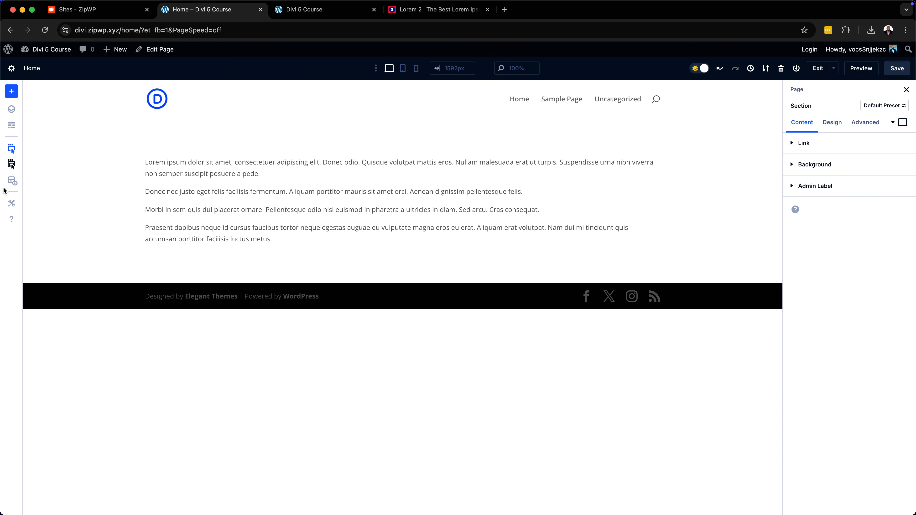
{"action": "left_click", "coordinate": [12, 181]}
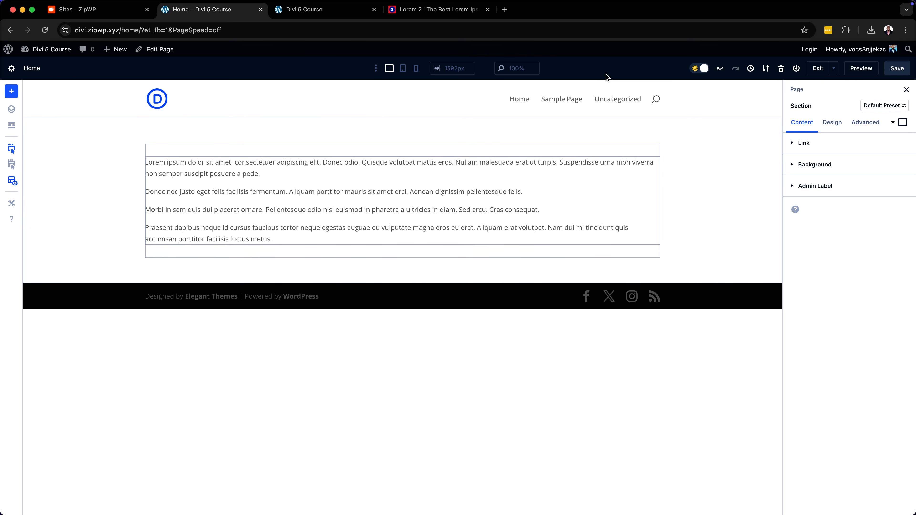
Enable and save the sitewide Phone Wide (860px) breakpoint, then preview the page at that width
{"action": "left_click", "coordinate": [403, 70]}
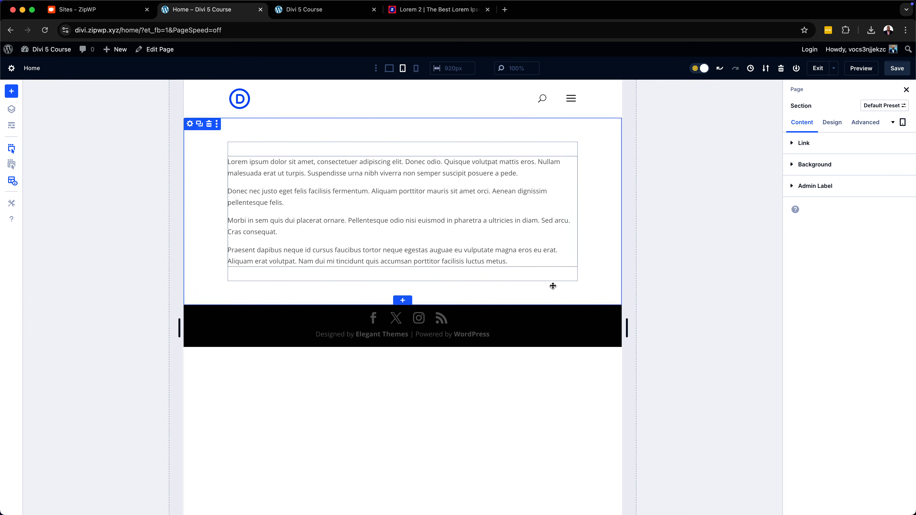
{"action": "left_click", "coordinate": [416, 70]}
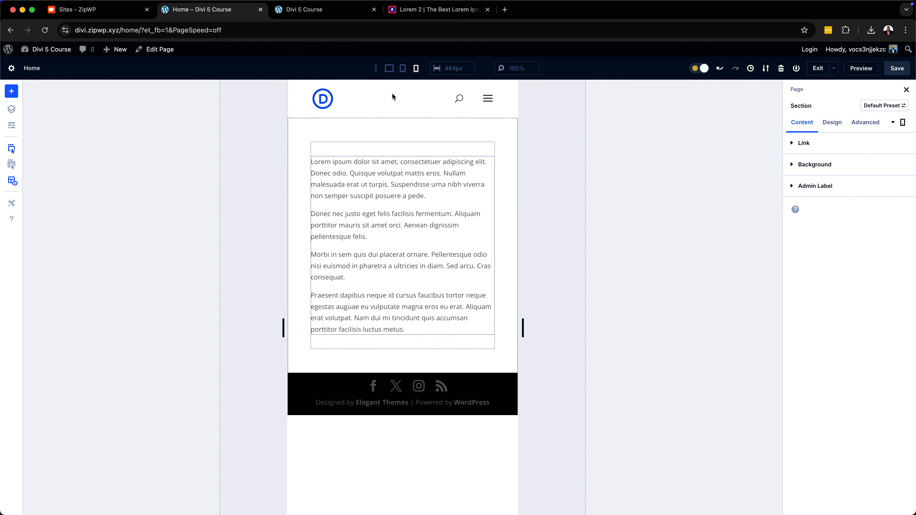
{"action": "left_click", "coordinate": [376, 70]}
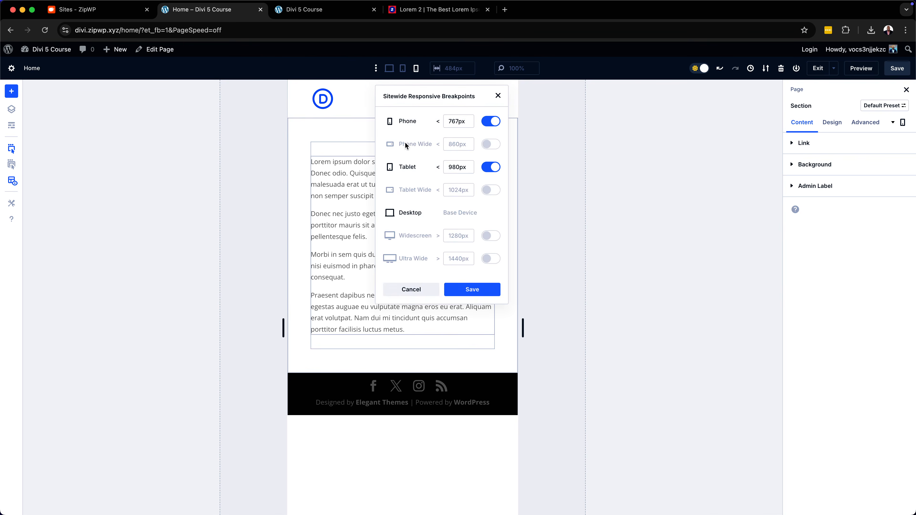
{"action": "left_click", "coordinate": [497, 145]}
{"action": "left_click", "coordinate": [477, 292]}
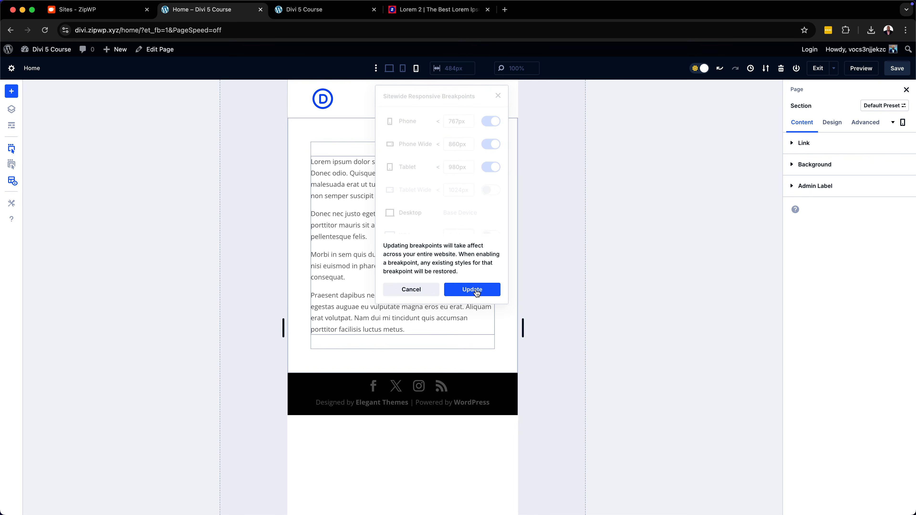
{"action": "left_click", "coordinate": [475, 291]}
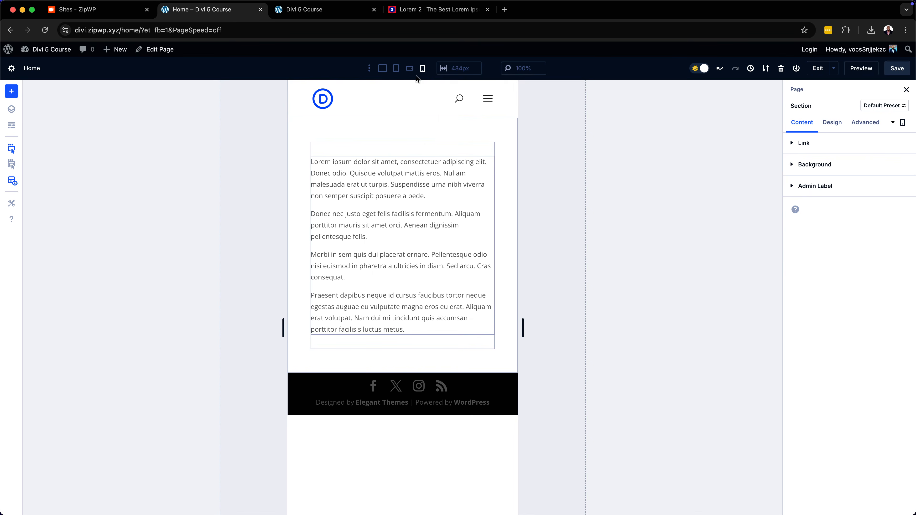
{"action": "left_click", "coordinate": [410, 68]}
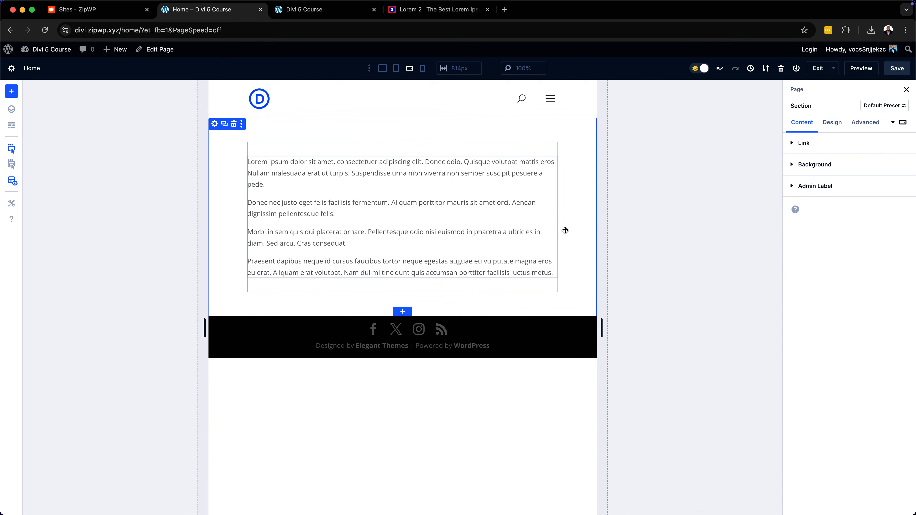
Return the preview to Desktop width, toggling dark mode on and then back to light mode
{"action": "left_click", "coordinate": [696, 70]}
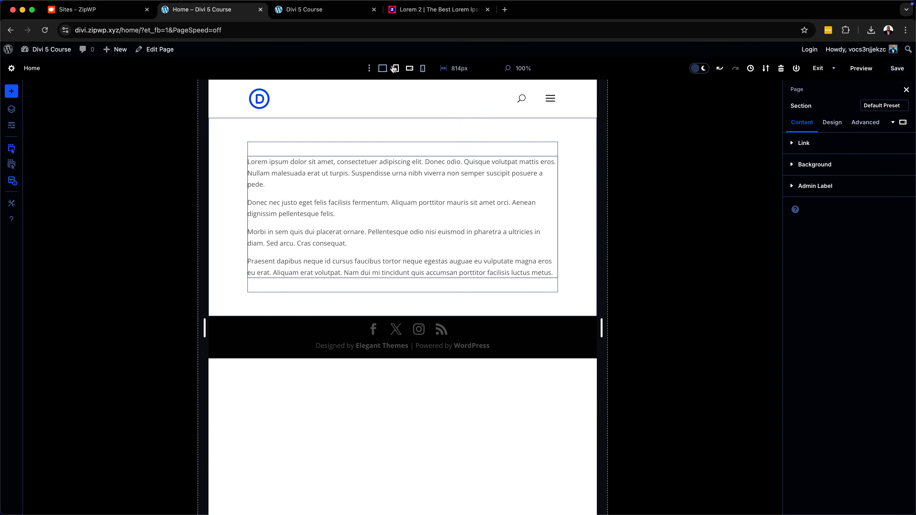
{"action": "left_click", "coordinate": [383, 69]}
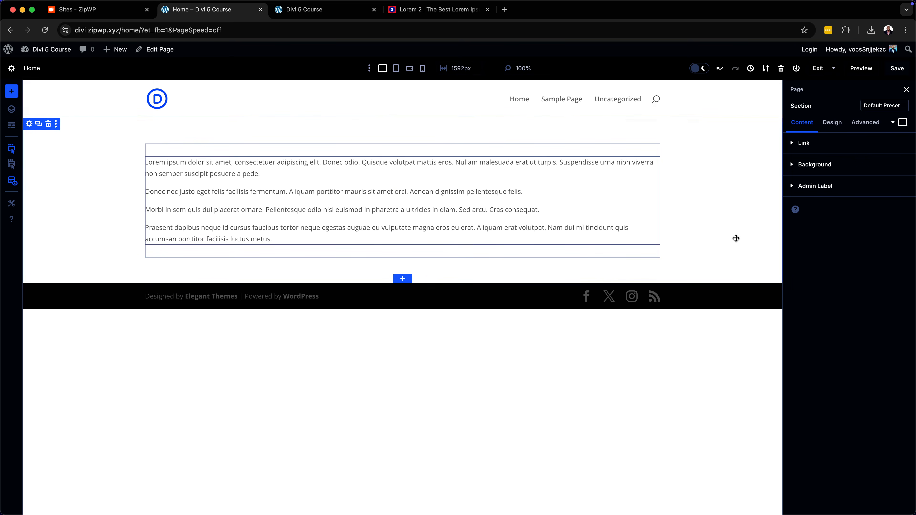
{"action": "left_click", "coordinate": [701, 71]}
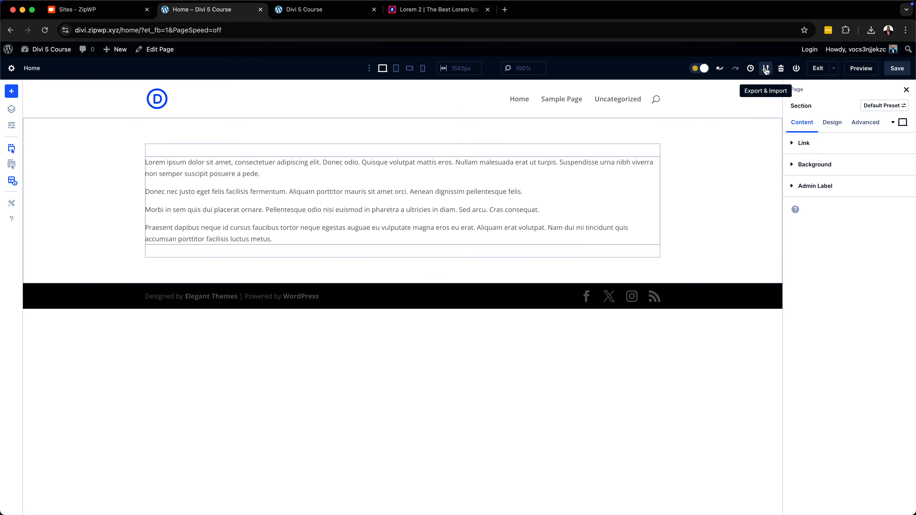
Save the current layout to the Divi Library under a layout name, then save the Home page
{"action": "left_click", "coordinate": [797, 69]}
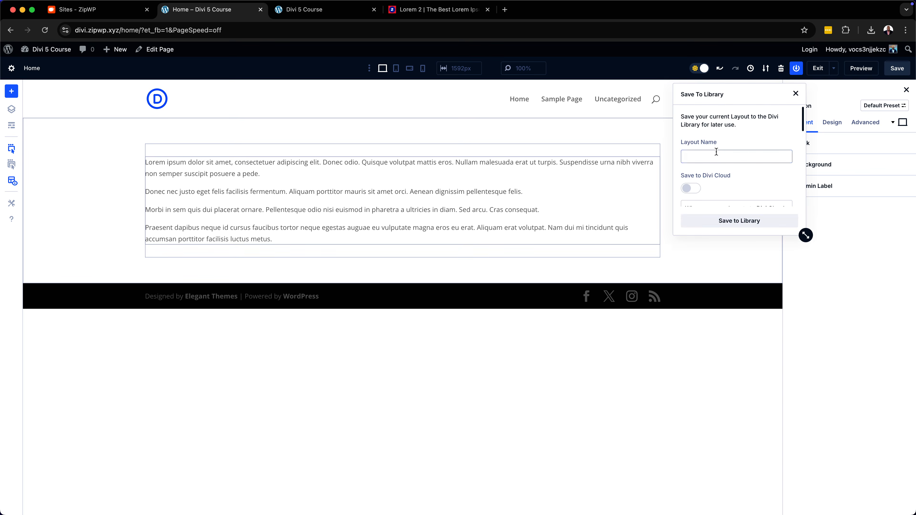
{"action": "left_click", "coordinate": [708, 156]}
{"action": "scroll", "coordinate": [736, 185], "scroll_direction": "down", "scroll_amount": 2}
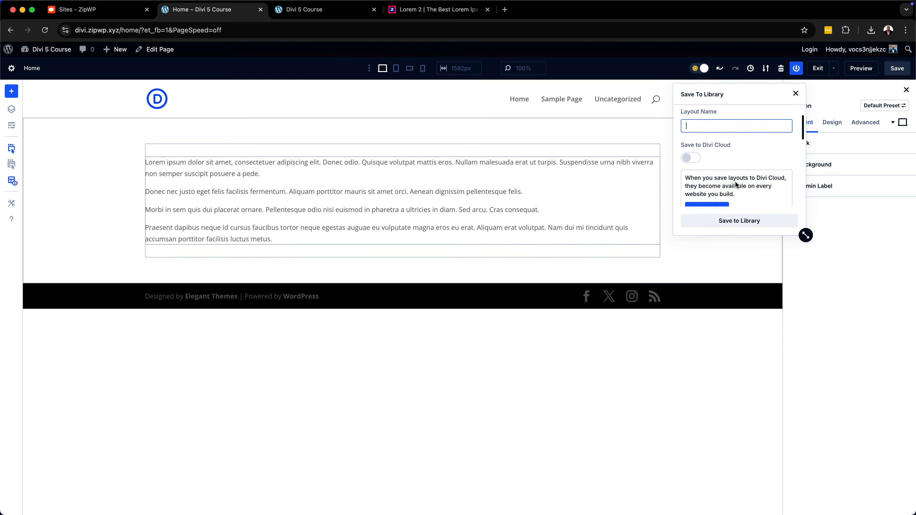
{"action": "scroll", "coordinate": [736, 185], "scroll_direction": "down", "scroll_amount": 1}
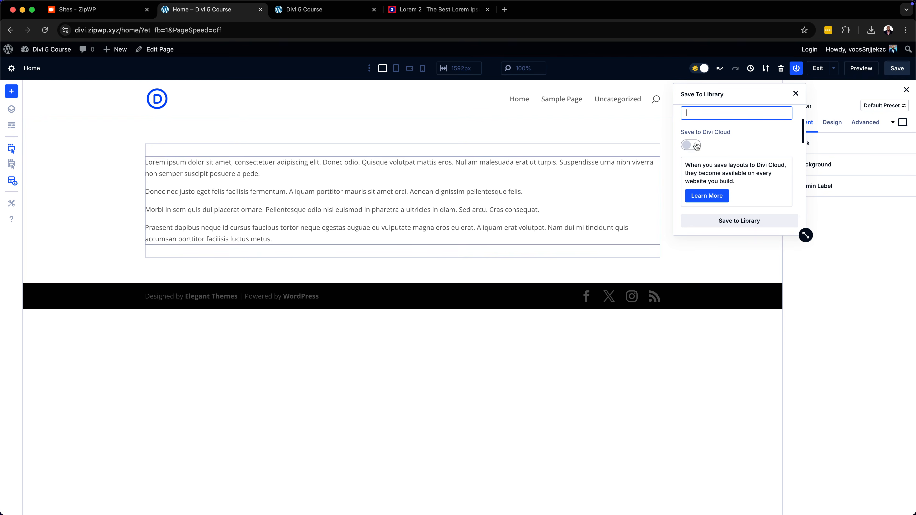
{"action": "scroll", "coordinate": [746, 155], "scroll_direction": "down", "scroll_amount": 2}
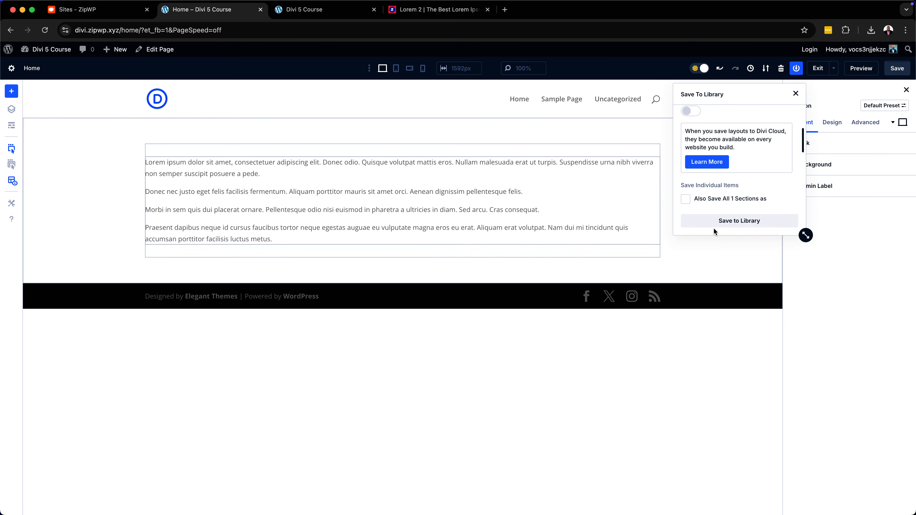
{"action": "left_click", "coordinate": [740, 221]}
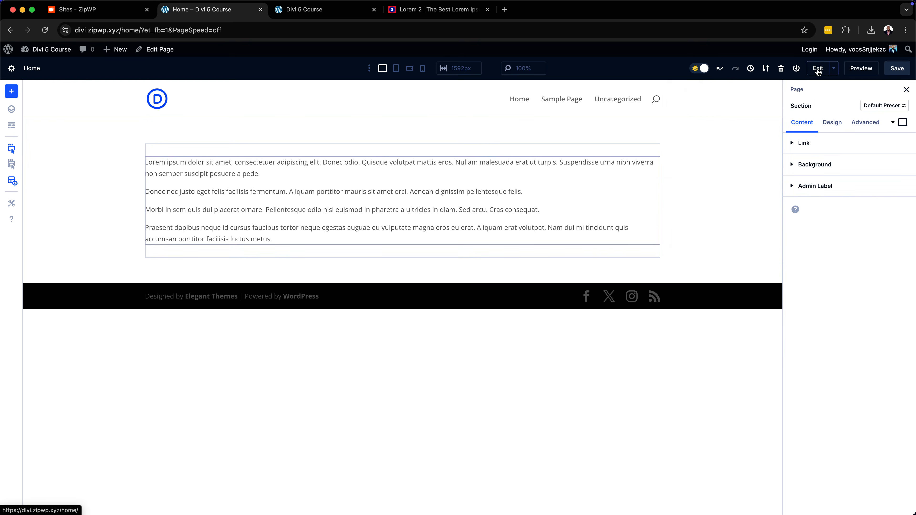
{"action": "left_click", "coordinate": [894, 69]}
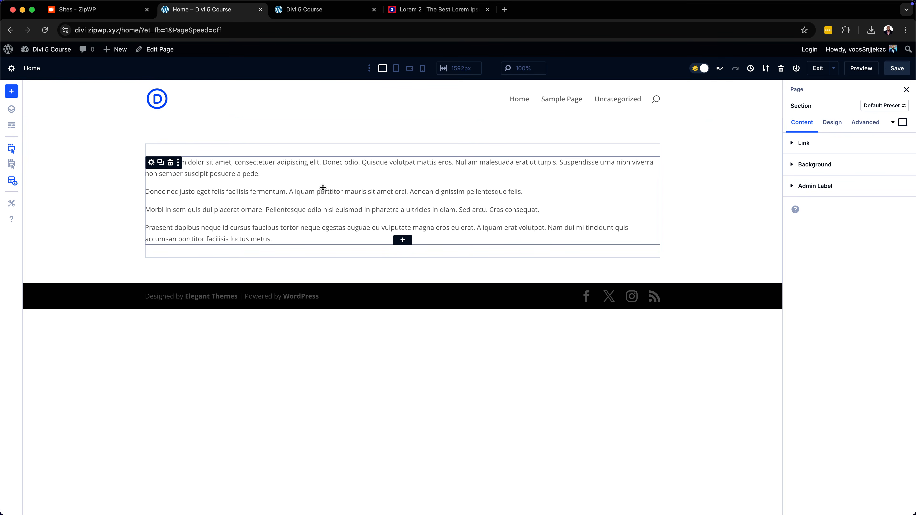
Go to the WordPress Dashboard and open Appearance > Customize
{"action": "mouse_move", "coordinate": [58, 53]}
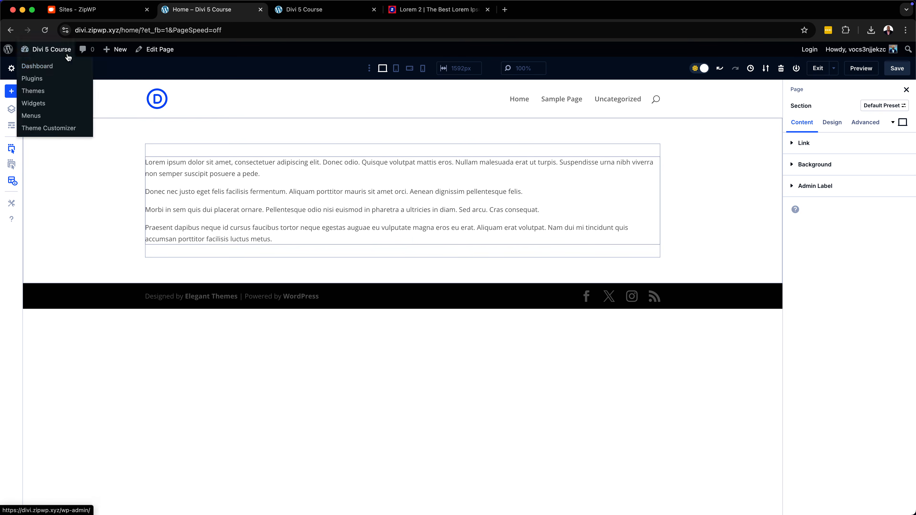
{"action": "left_click", "coordinate": [50, 68]}
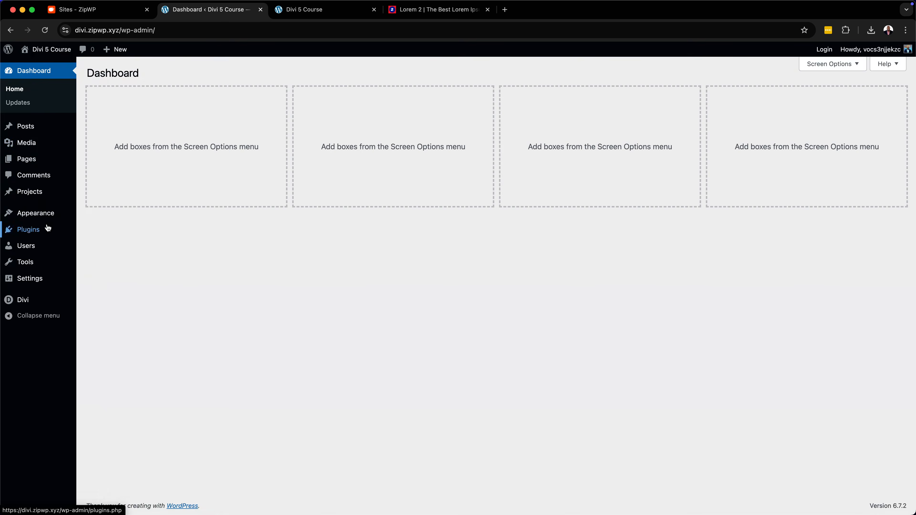
{"action": "mouse_move", "coordinate": [45, 215]}
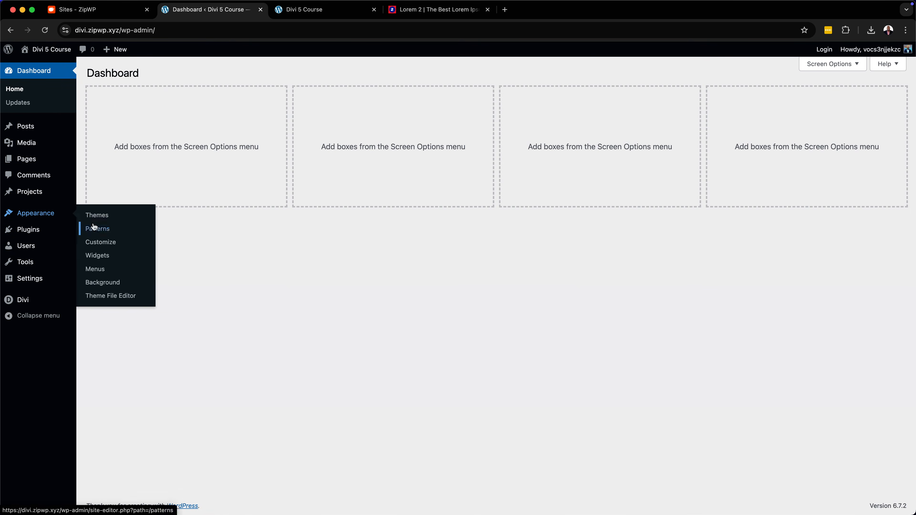
{"action": "left_click", "coordinate": [106, 242]}
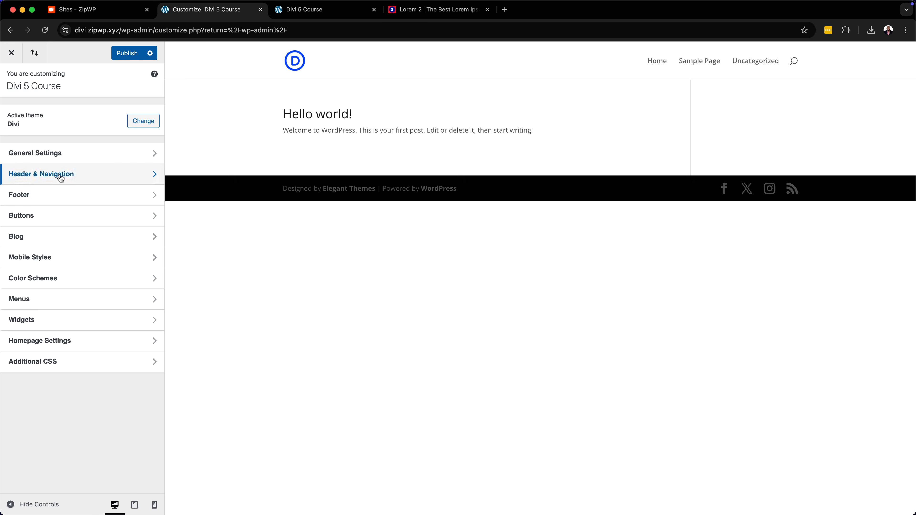
Open General Settings > Typography and review header font, heading colour and weight, keeping Medium weight
{"action": "left_click", "coordinate": [60, 156]}
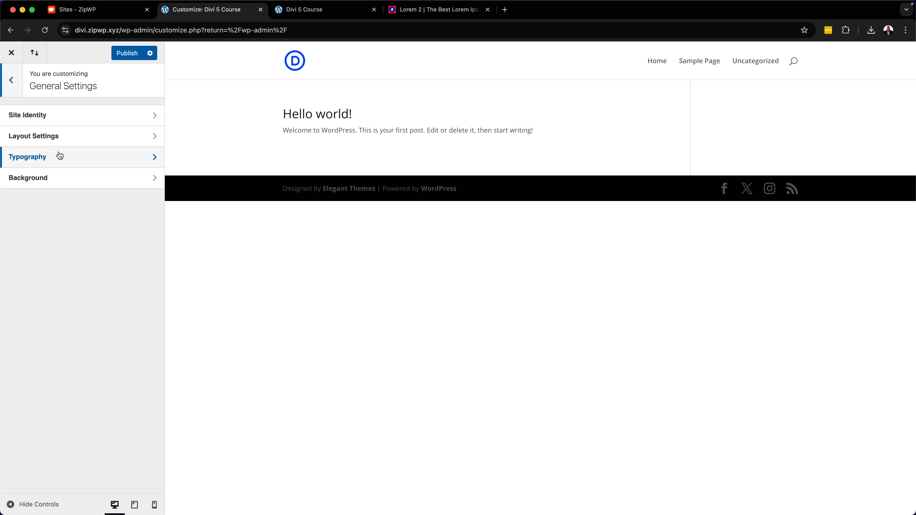
{"action": "left_click", "coordinate": [53, 159]}
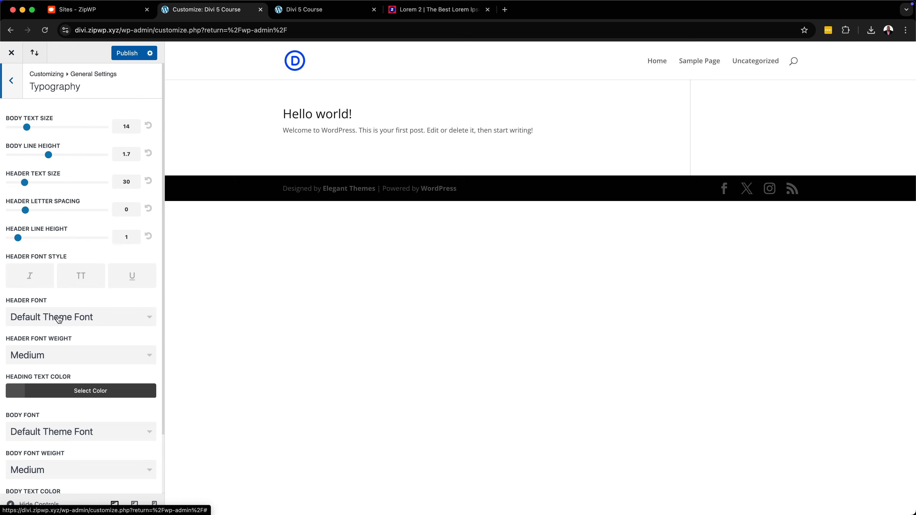
{"action": "left_click", "coordinate": [116, 321]}
{"action": "scroll", "coordinate": [101, 394], "scroll_direction": "down", "scroll_amount": 10}
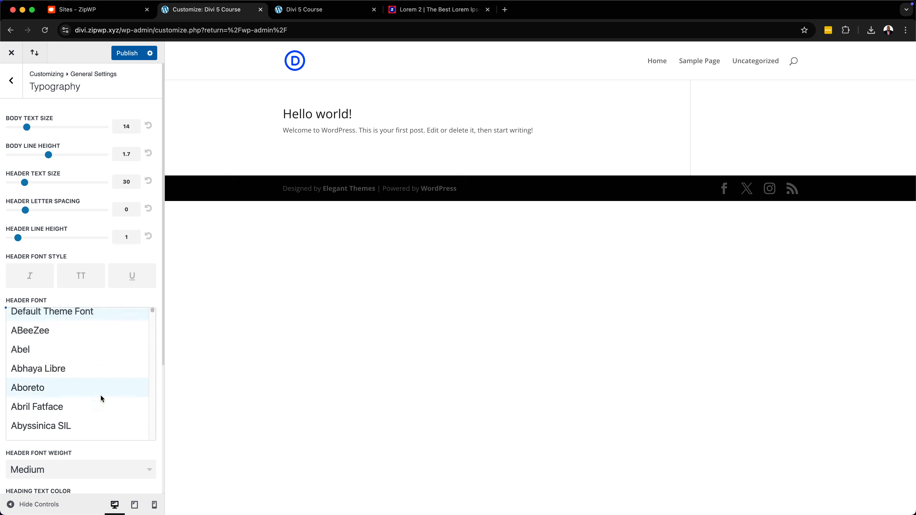
{"action": "scroll", "coordinate": [101, 392], "scroll_direction": "down", "scroll_amount": 20}
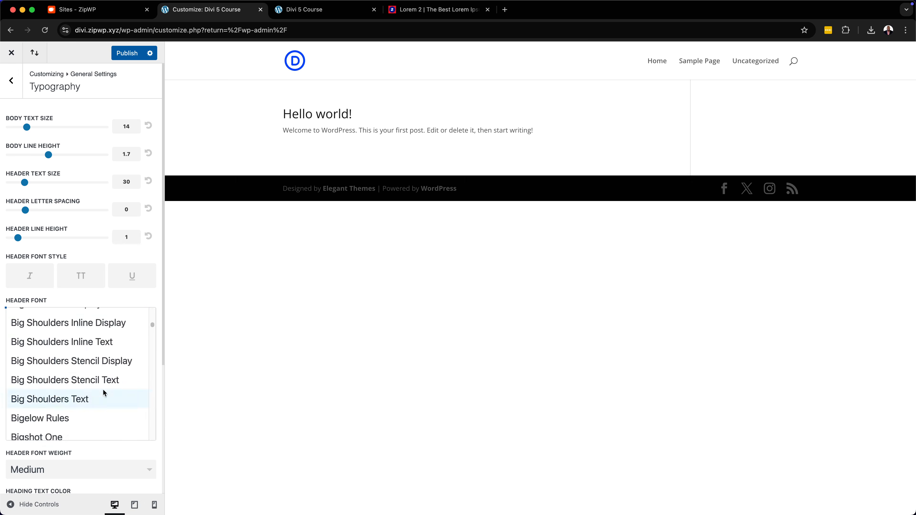
{"action": "left_click", "coordinate": [143, 385]}
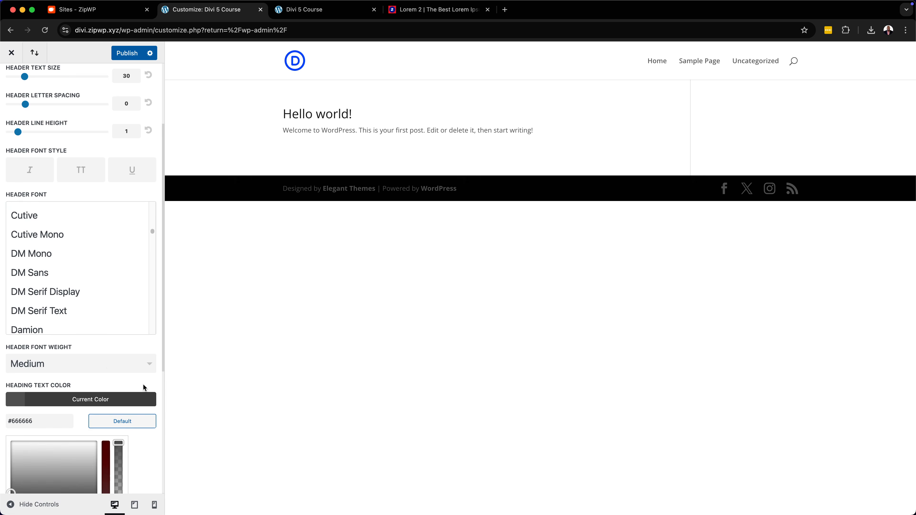
{"action": "left_click", "coordinate": [110, 365]}
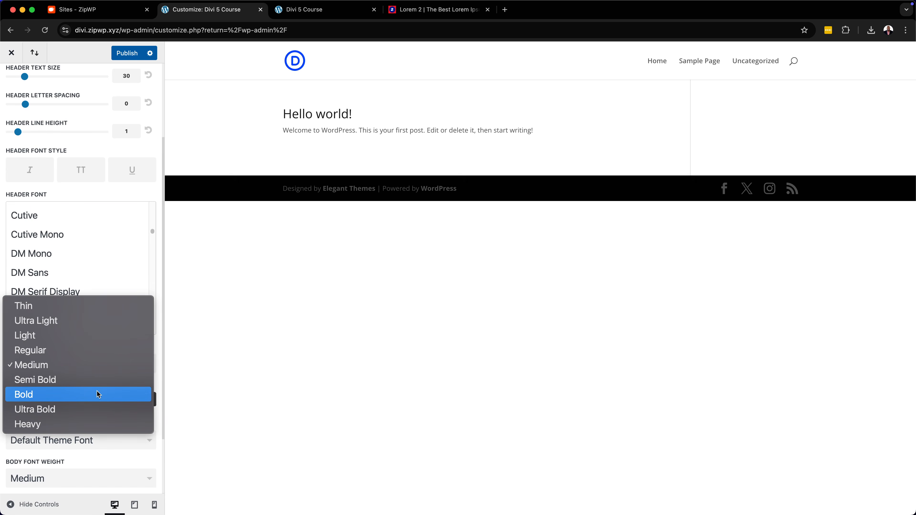
{"action": "left_click", "coordinate": [148, 263]}
{"action": "scroll", "coordinate": [119, 374], "scroll_direction": "down", "scroll_amount": 2}
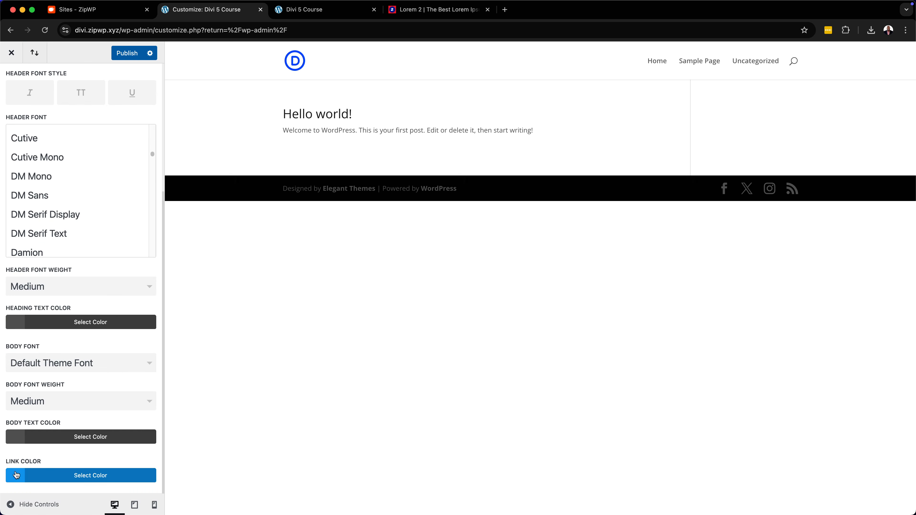
{"action": "scroll", "coordinate": [122, 303], "scroll_direction": "up", "scroll_amount": 5}
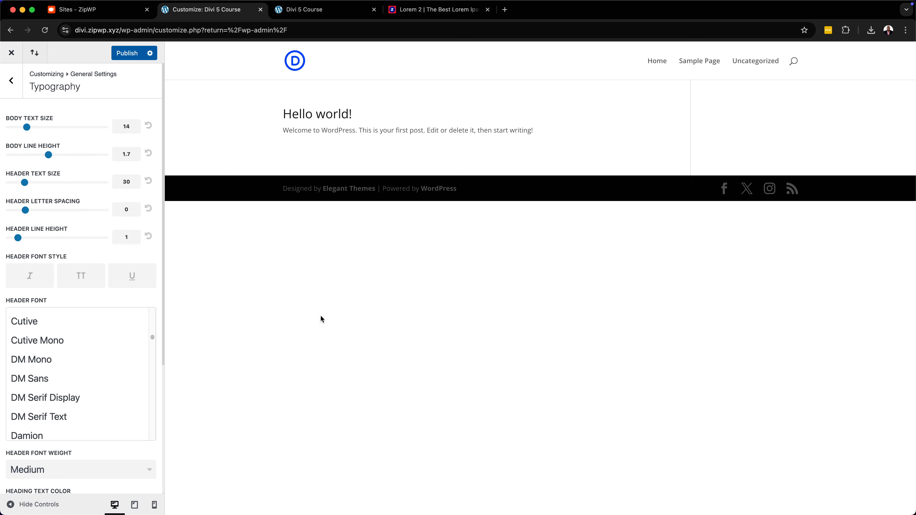
{"action": "mouse_move", "coordinate": [325, 510]}
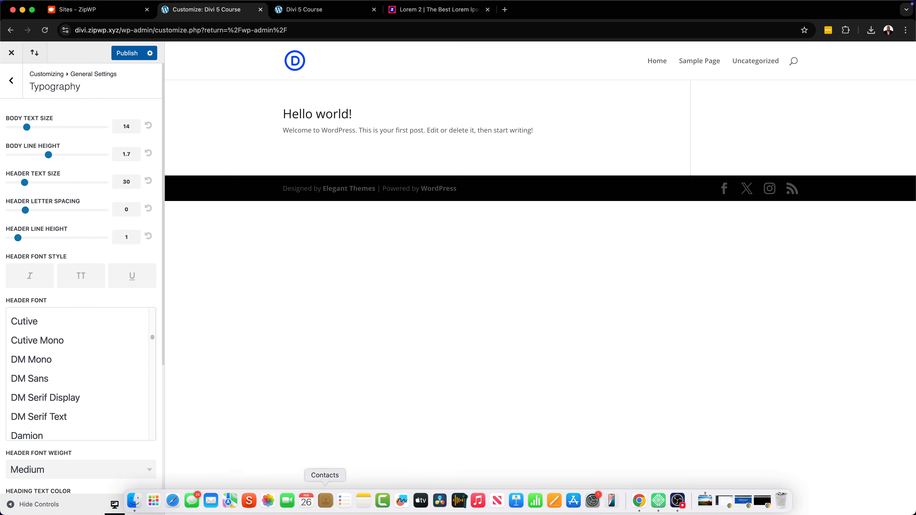
Extract Poppins & Inter Style Guide.zip in Downloads and open the resulting folder in Finder
{"action": "left_click", "coordinate": [135, 502]}
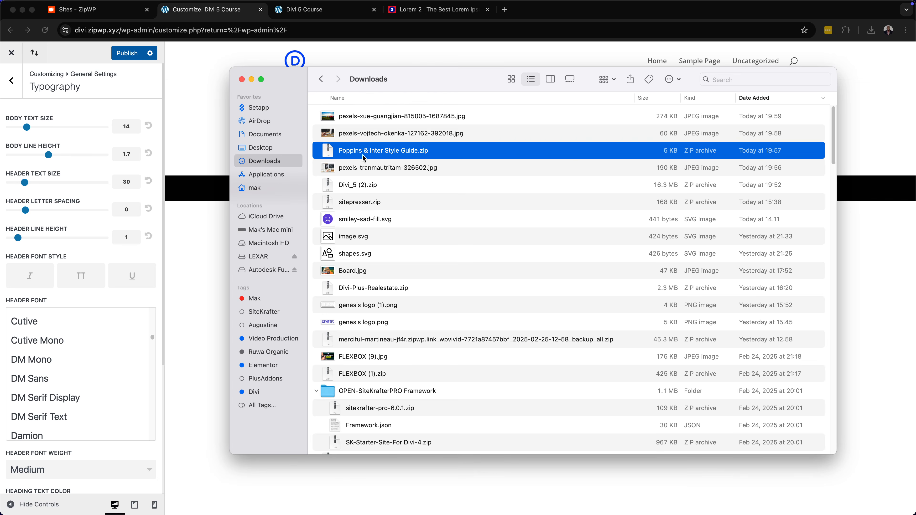
{"action": "double_click", "coordinate": [328, 151]}
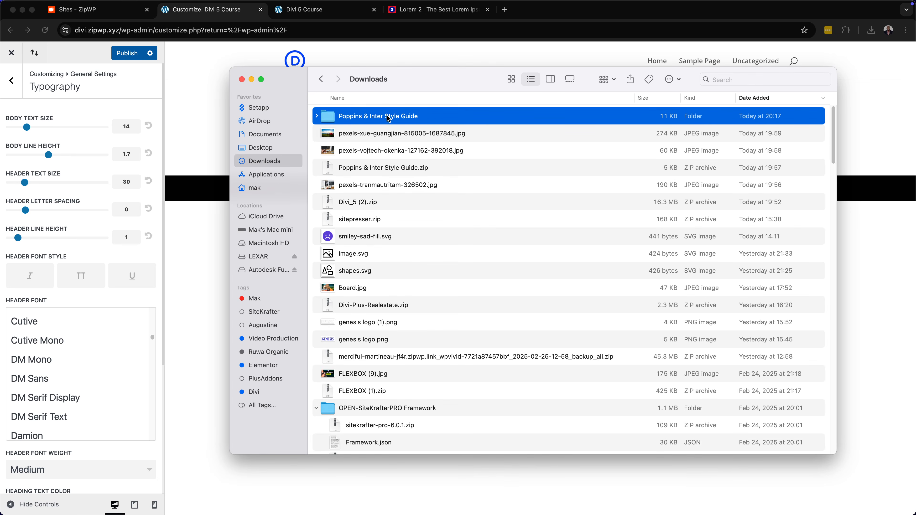
{"action": "double_click", "coordinate": [329, 119]}
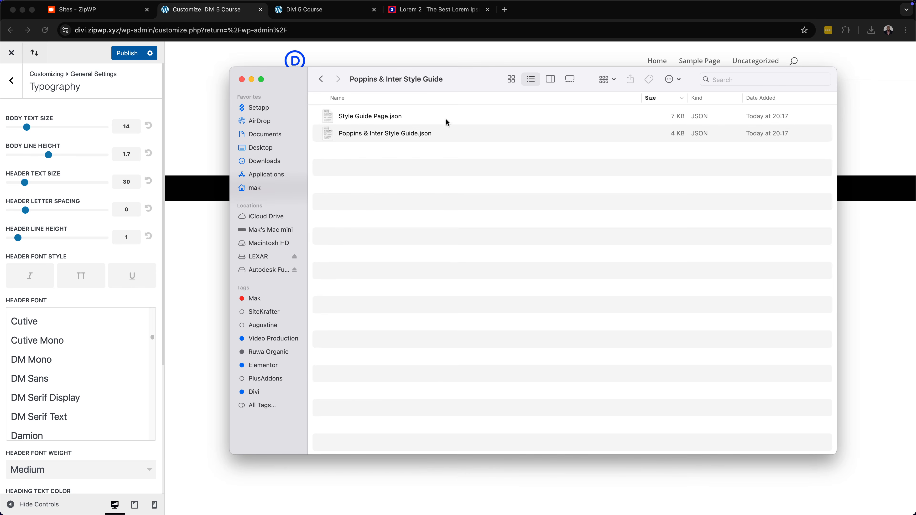
{"action": "left_click_drag", "start_coordinate": [472, 76], "coordinate": [0, 152]}
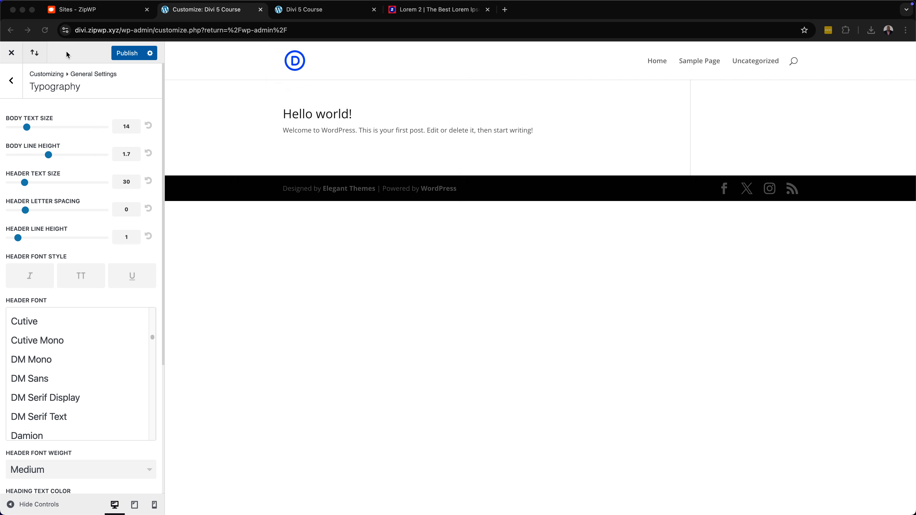
Import Poppins & Inter Style Guide.json through the Customizer's Import & Export Import tab
{"action": "left_click", "coordinate": [35, 54]}
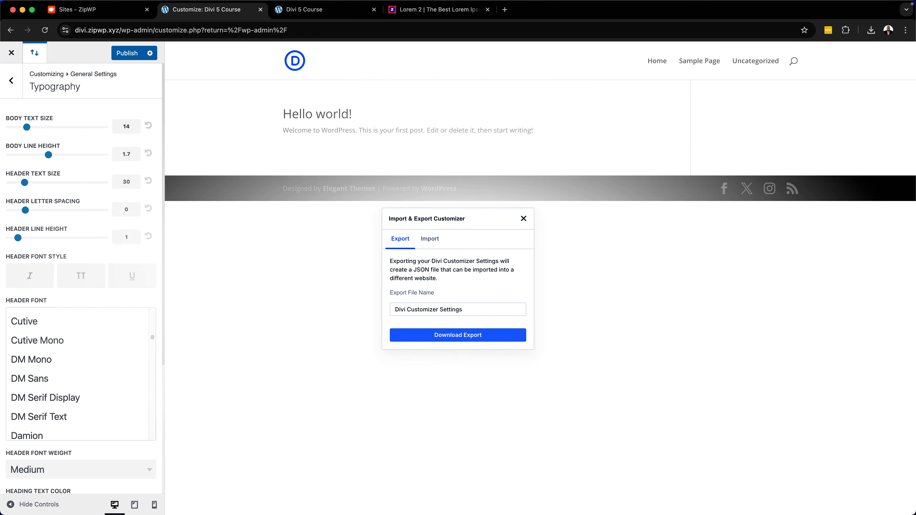
{"action": "left_click_drag", "start_coordinate": [0, 207], "coordinate": [822, 123]}
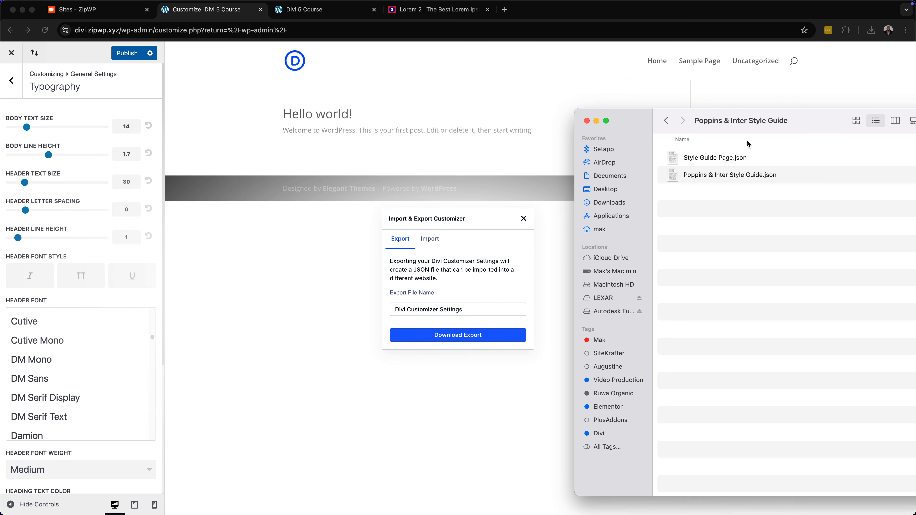
{"action": "left_click_drag", "start_coordinate": [801, 124], "coordinate": [0, 206]}
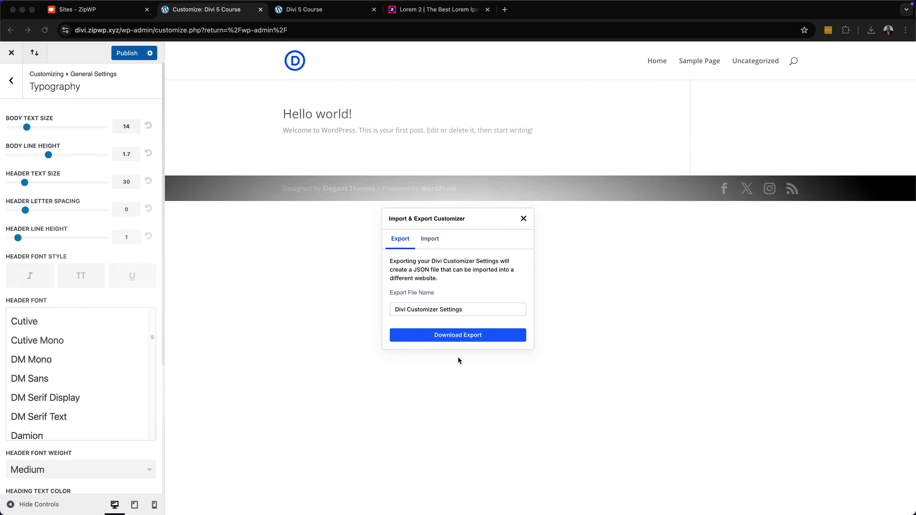
{"action": "left_click", "coordinate": [430, 239]}
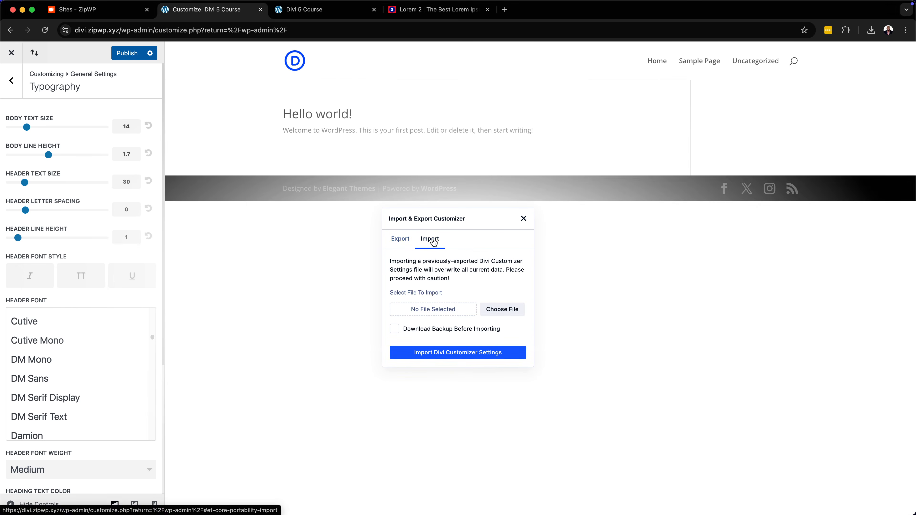
{"action": "left_click_drag", "start_coordinate": [0, 206], "coordinate": [818, 130]}
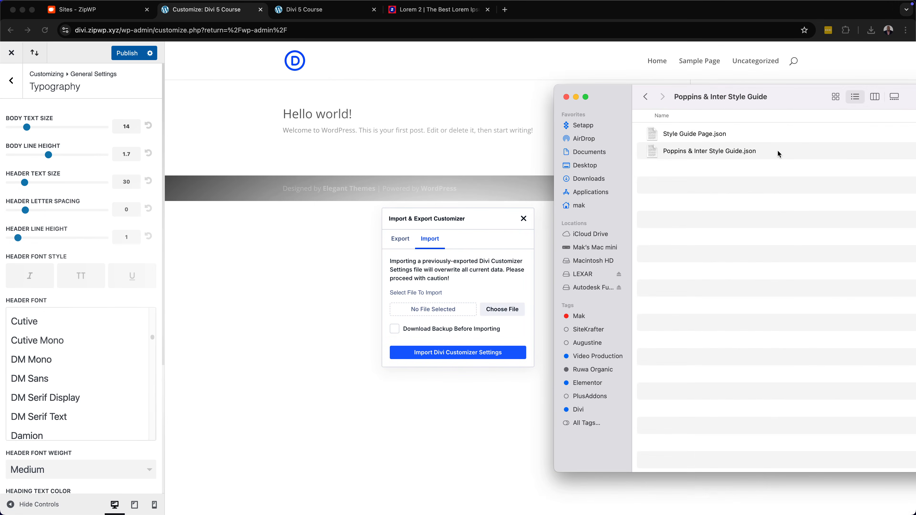
{"action": "left_click", "coordinate": [778, 154]}
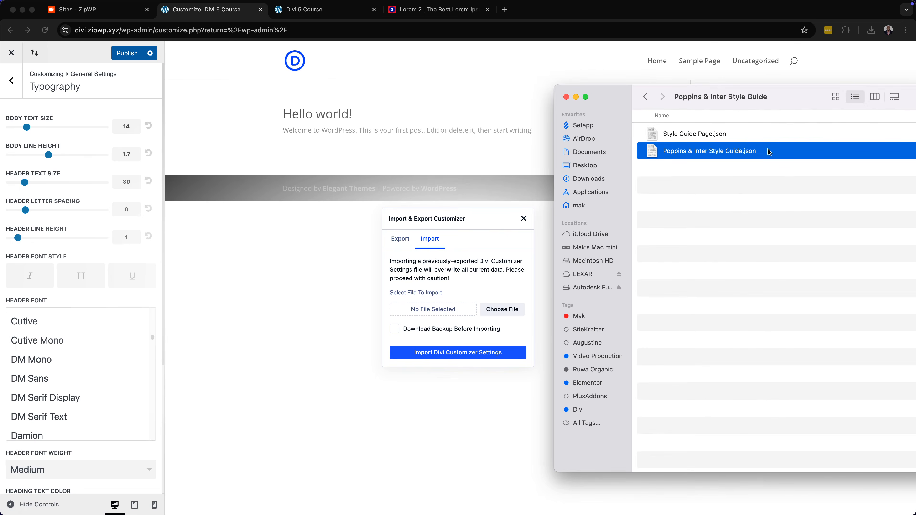
{"action": "left_click_drag", "start_coordinate": [653, 157], "coordinate": [429, 311]}
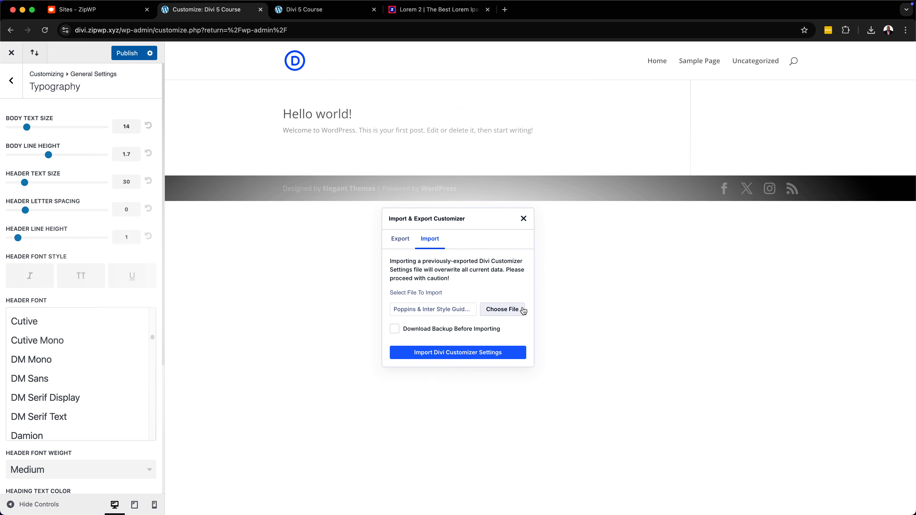
{"action": "left_click", "coordinate": [481, 355]}
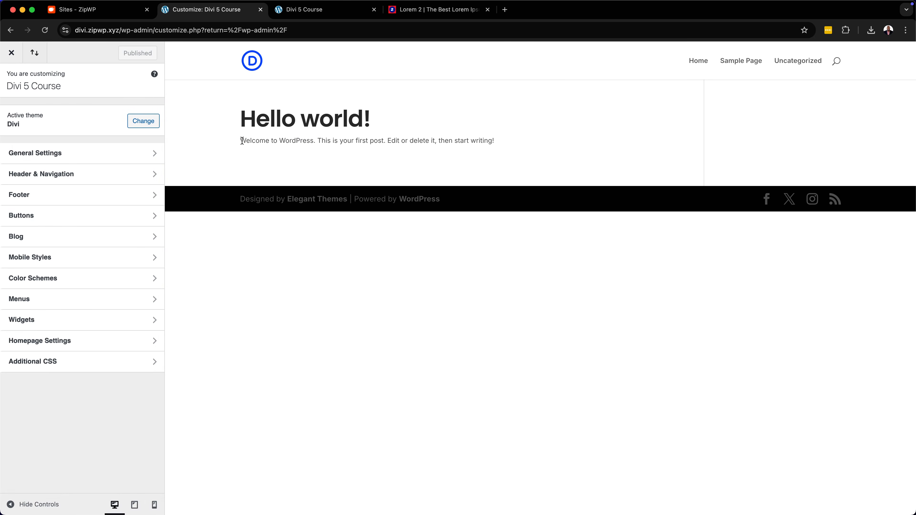
{"action": "left_click_drag", "start_coordinate": [240, 140], "coordinate": [518, 148]}
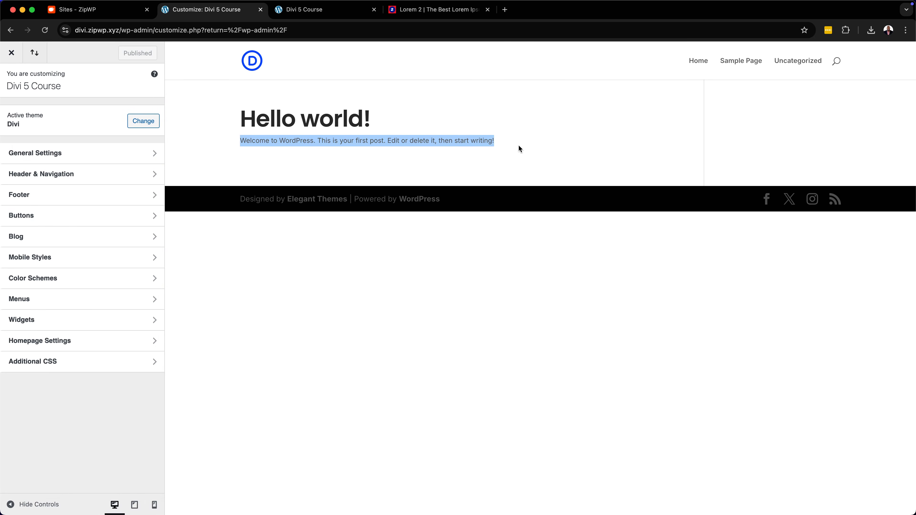
{"action": "left_click", "coordinate": [519, 145]}
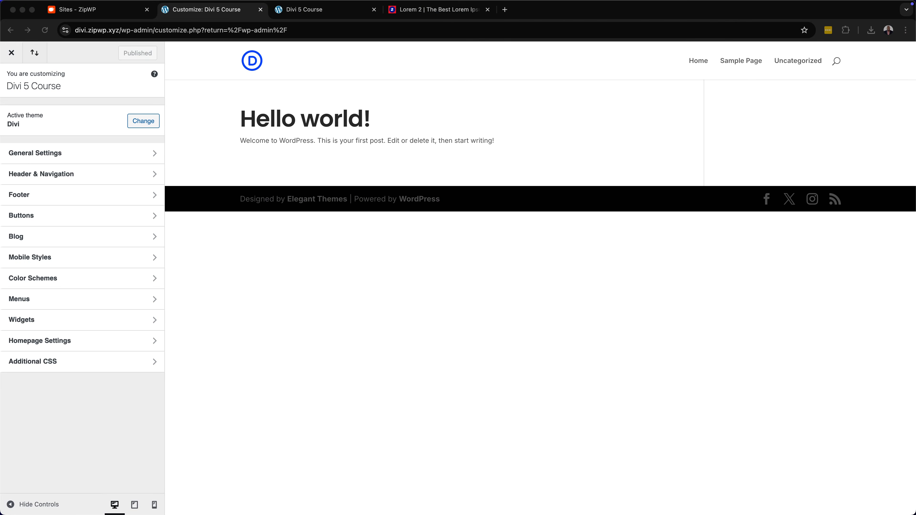
Open the Home page in the Divi builder via Dashboard > Pages > All Pages
{"action": "left_click", "coordinate": [357, 16]}
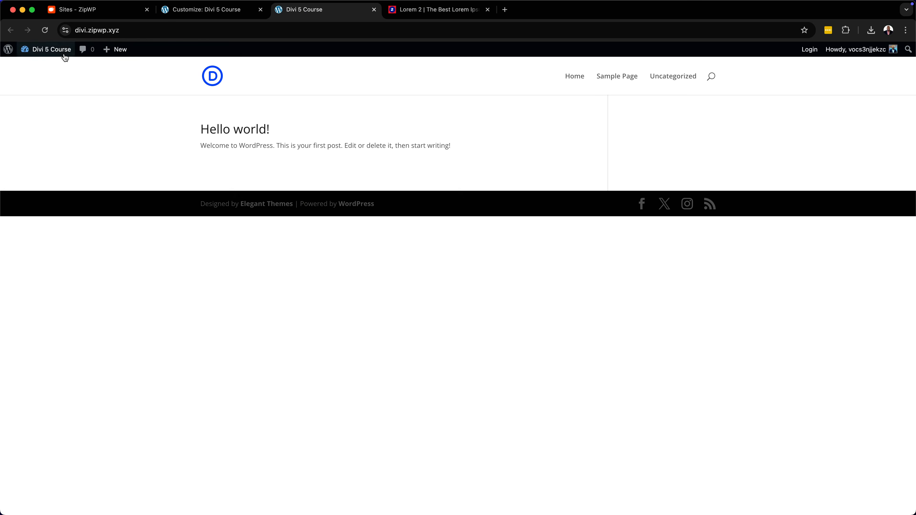
{"action": "mouse_move", "coordinate": [62, 53]}
{"action": "left_click", "coordinate": [55, 67]}
{"action": "mouse_move", "coordinate": [26, 159]}
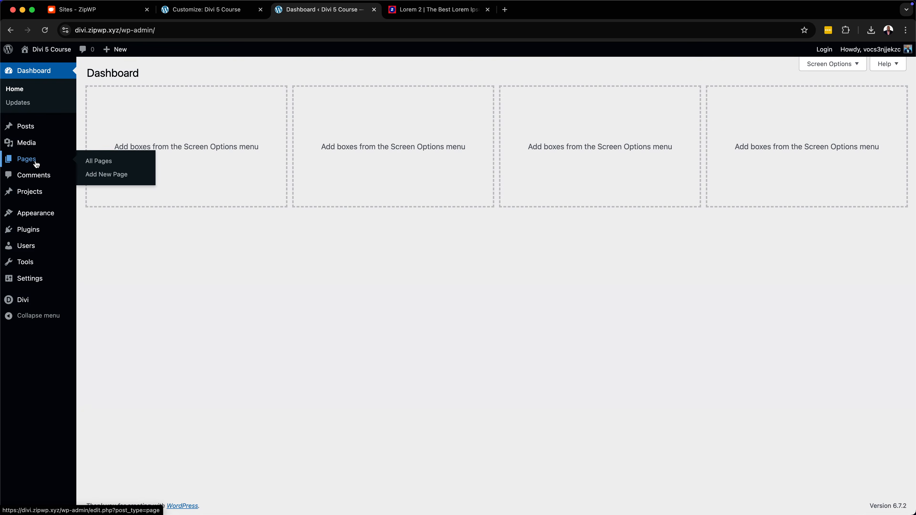
{"action": "left_click", "coordinate": [112, 163]}
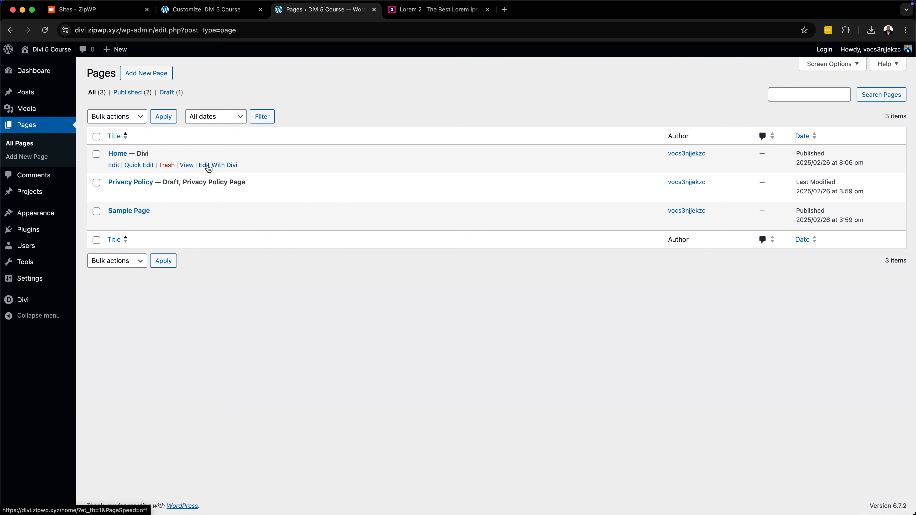
{"action": "left_click", "coordinate": [208, 166]}
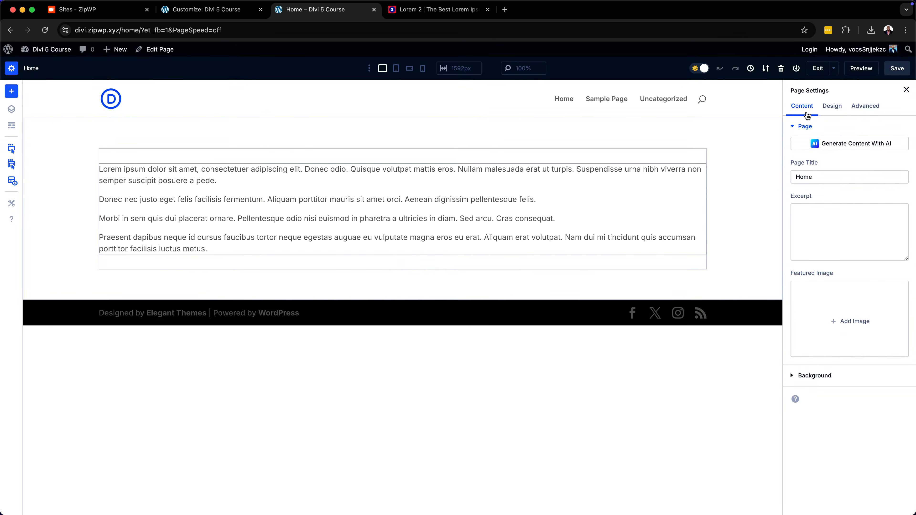
Split the first paragraph into lines 'Lorem ipsum dolor', 'consectetuer adipiscing', 'Donec odio.', deleting extra words
{"action": "left_click", "coordinate": [549, 190]}
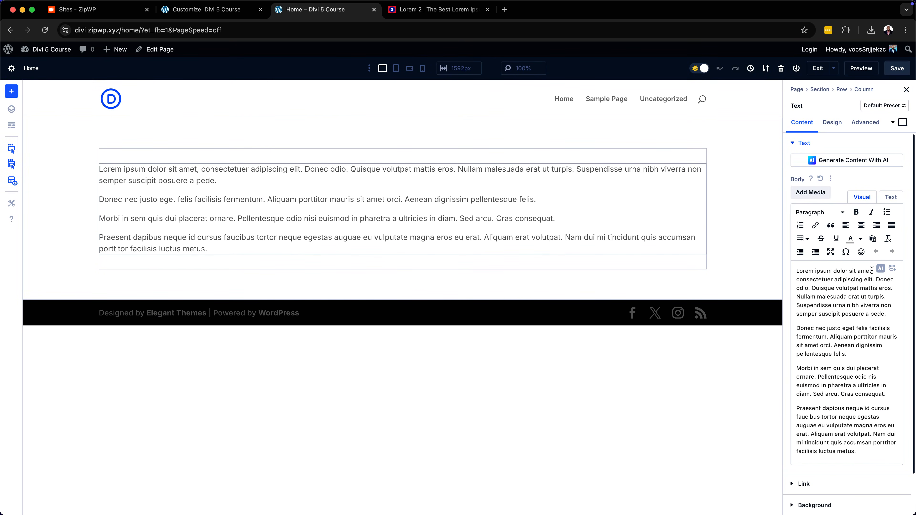
{"action": "left_click_drag", "start_coordinate": [848, 271], "coordinate": [828, 271]}
{"action": "left_click", "coordinate": [850, 271]}
{"action": "key", "text": "Return"}
{"action": "left_click_drag", "start_coordinate": [822, 285], "coordinate": [797, 285]}
{"action": "key", "text": "BackSpace"}
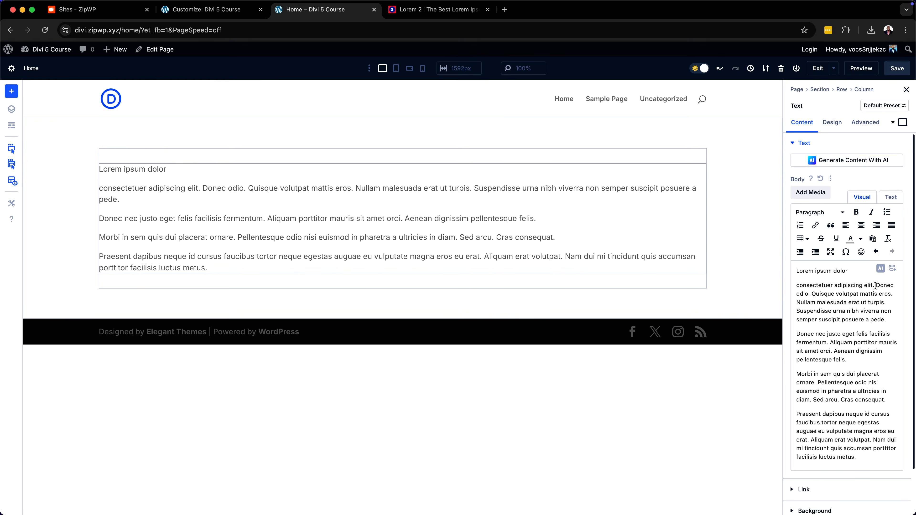
{"action": "key", "text": "Return"}
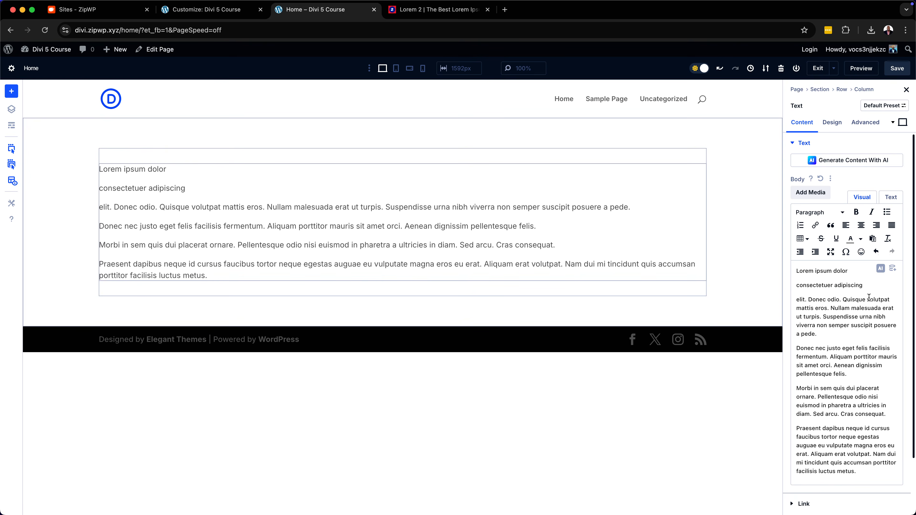
{"action": "left_click_drag", "start_coordinate": [809, 300], "coordinate": [791, 298]}
{"action": "key", "text": "BackSpace"}
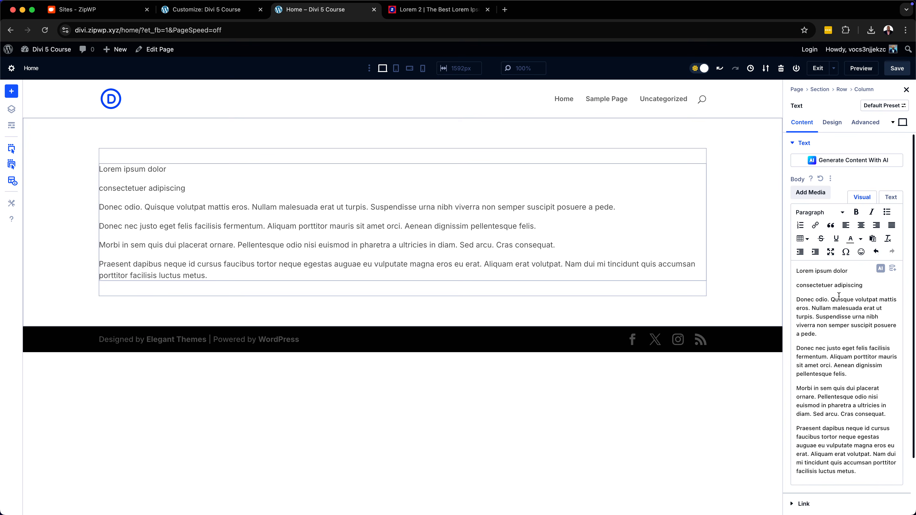
{"action": "key", "text": "Return"}
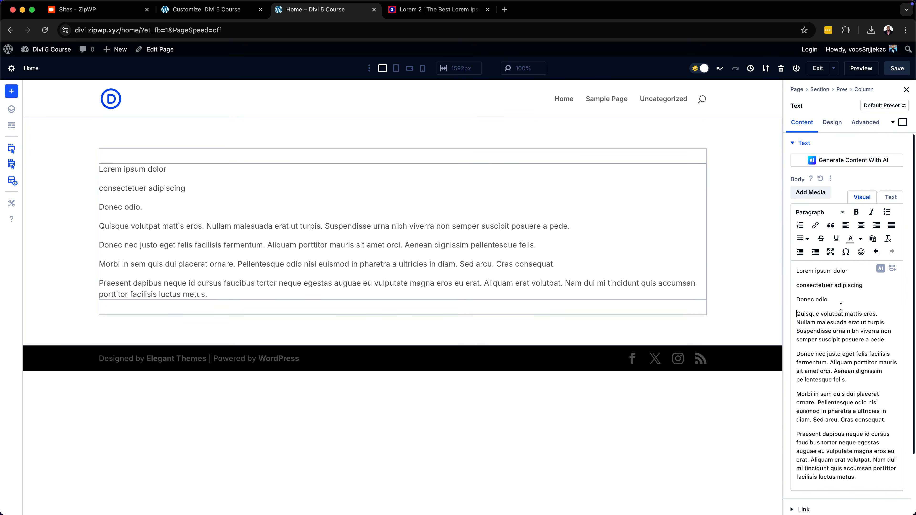
Format 'Lorem ipsum dolor', 'consectetuer adipiscing' and 'Donec odio.' as Heading 1, 2, 3, then save and preview
{"action": "left_click_drag", "start_coordinate": [853, 271], "coordinate": [787, 266]}
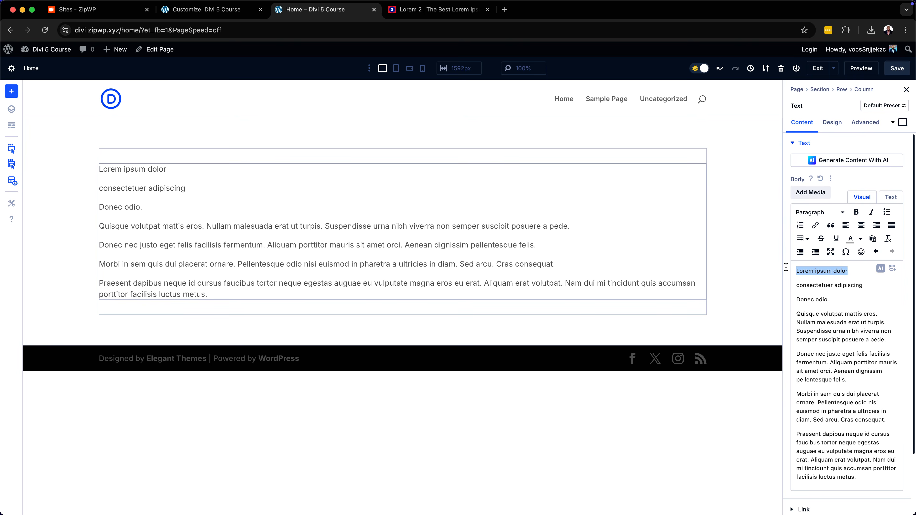
{"action": "left_click", "coordinate": [814, 213]}
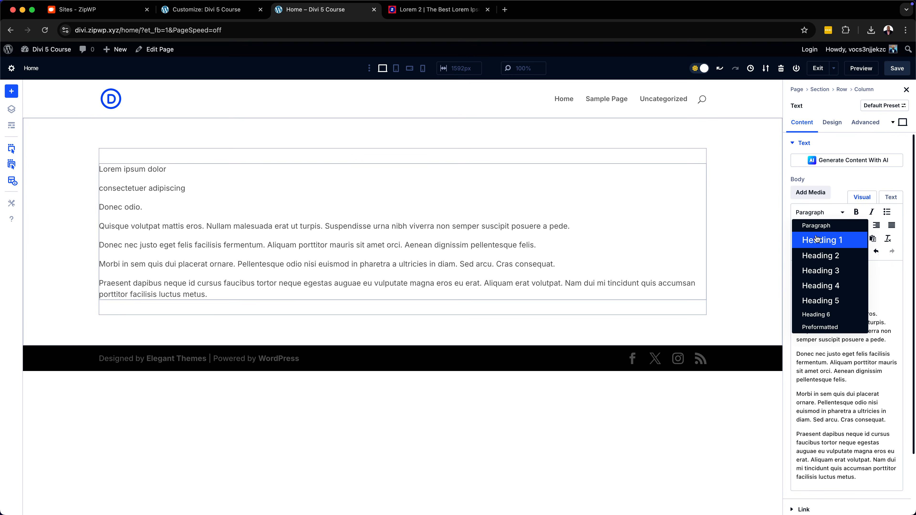
{"action": "left_click", "coordinate": [817, 240]}
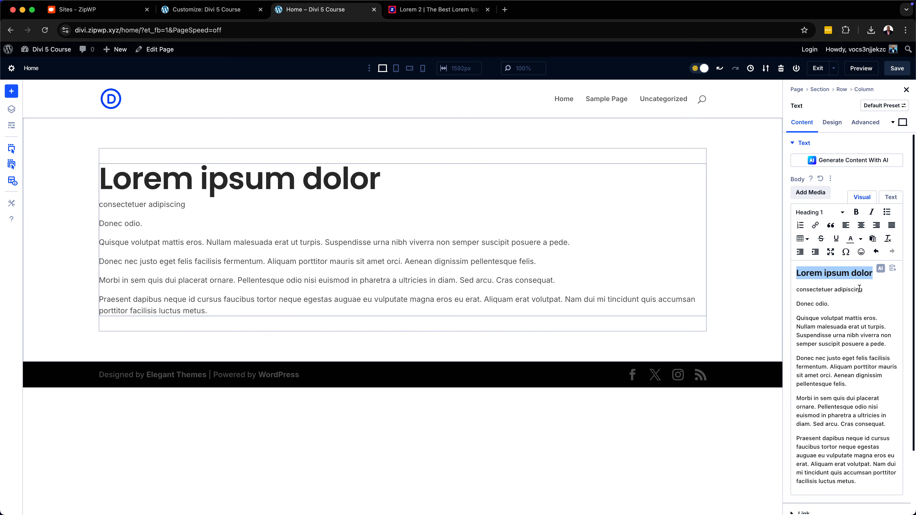
{"action": "left_click_drag", "start_coordinate": [864, 290], "coordinate": [795, 290]}
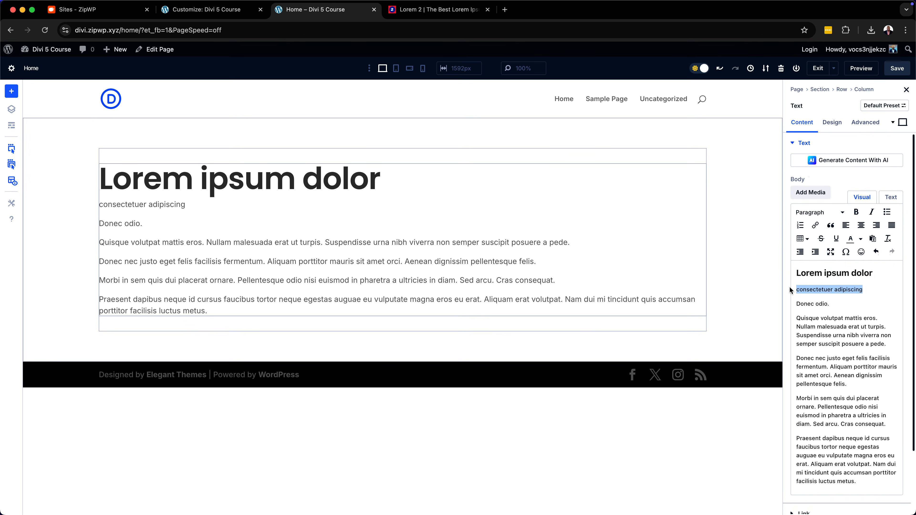
{"action": "left_click", "coordinate": [811, 213]}
{"action": "left_click", "coordinate": [815, 253]}
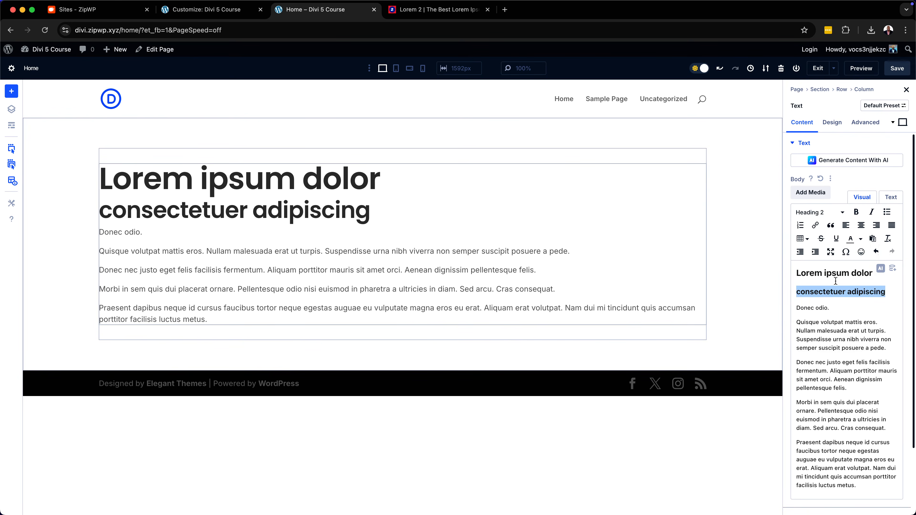
{"action": "left_click_drag", "start_coordinate": [832, 306], "coordinate": [796, 307]}
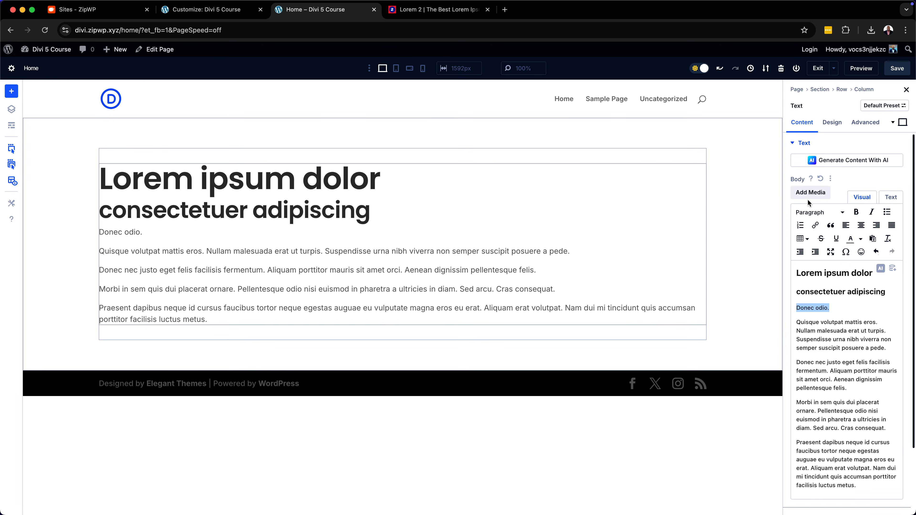
{"action": "left_click", "coordinate": [809, 216]}
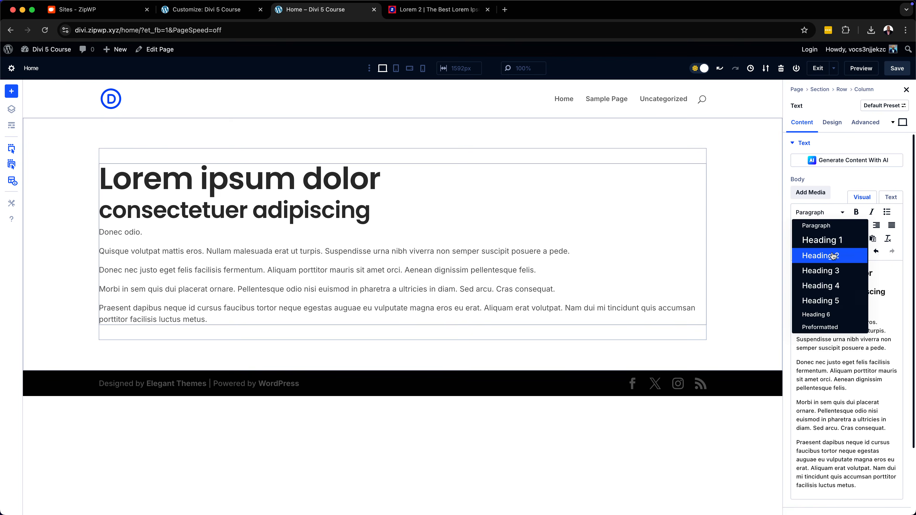
{"action": "left_click", "coordinate": [826, 267]}
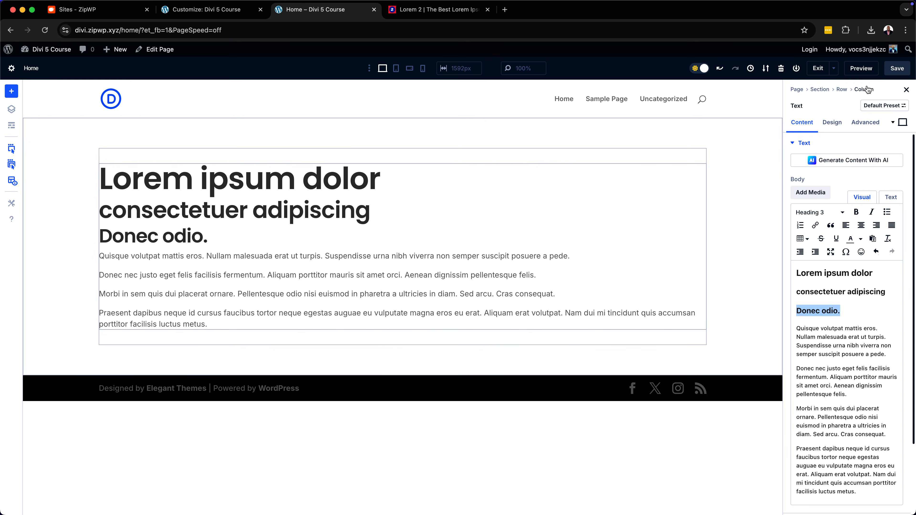
{"action": "left_click", "coordinate": [891, 70]}
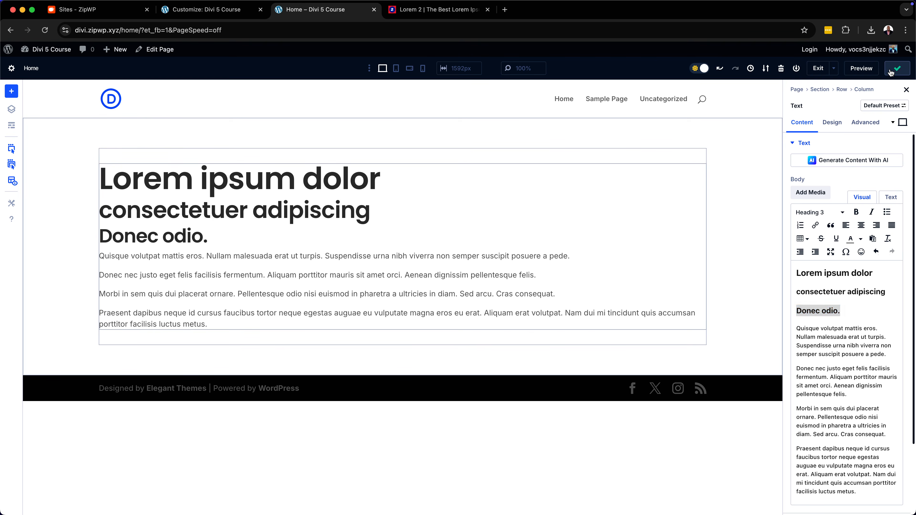
{"action": "left_click", "coordinate": [862, 69]}
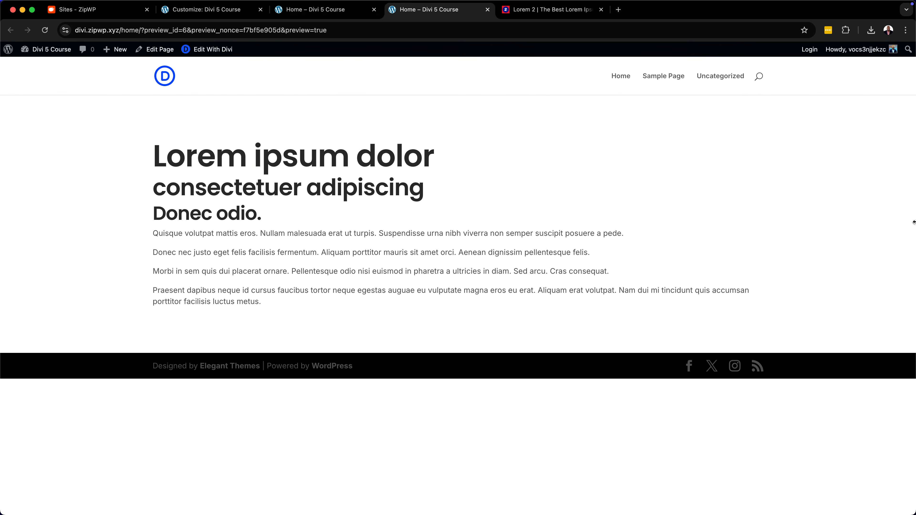
{"action": "mouse_move", "coordinate": [914, 222]}
{"action": "left_mouse_down"}
{"action": "mouse_move", "coordinate": [698, 228]}
{"action": "mouse_move", "coordinate": [170, 202]}
{"action": "mouse_move", "coordinate": [194, 216]}
{"action": "mouse_move", "coordinate": [266, 219]}
{"action": "mouse_move", "coordinate": [914, 228]}
{"action": "left_mouse_up"}
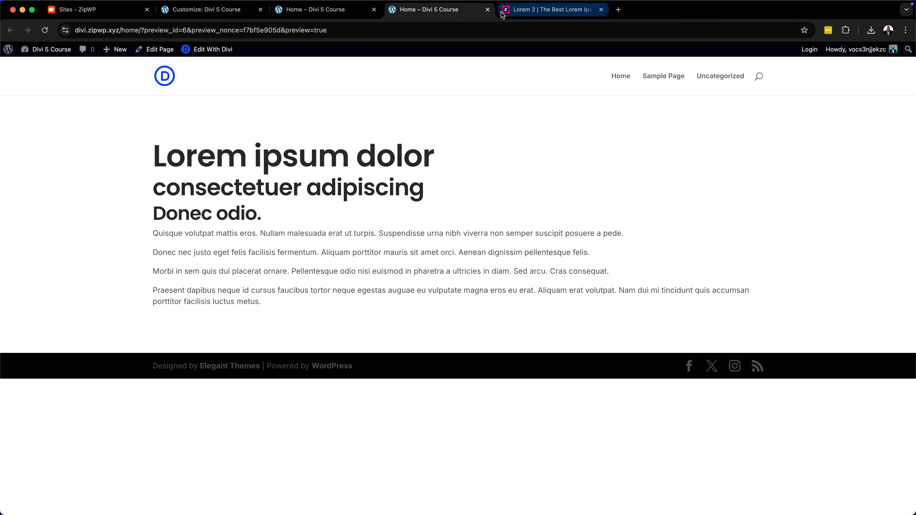
From the dashboard, add a new page titled 'Style Guide' and start it in the Divi Builder
{"action": "mouse_move", "coordinate": [107, 55]}
{"action": "left_click", "coordinate": [316, 9]}
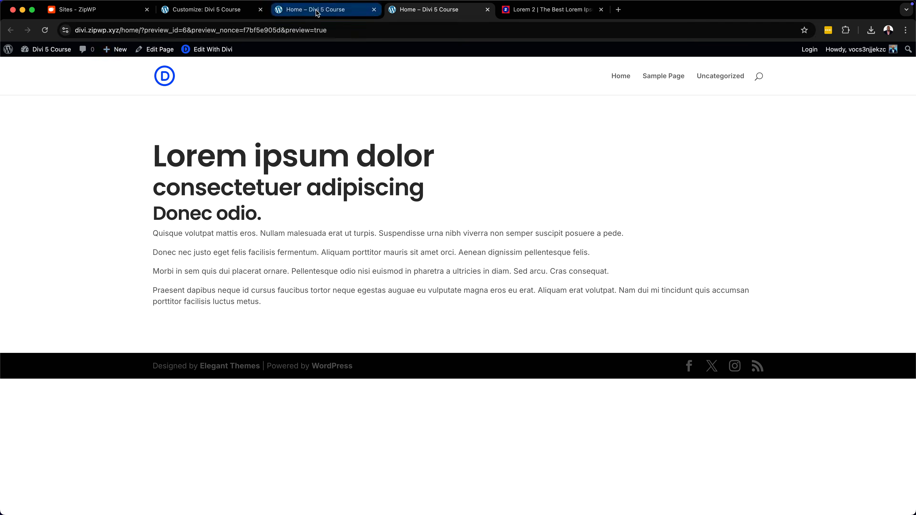
{"action": "mouse_move", "coordinate": [49, 51]}
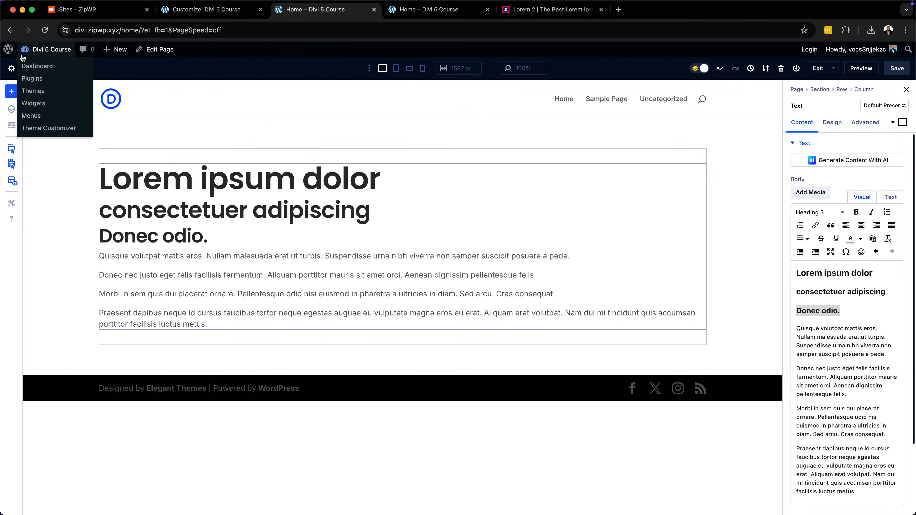
{"action": "left_click", "coordinate": [50, 52]}
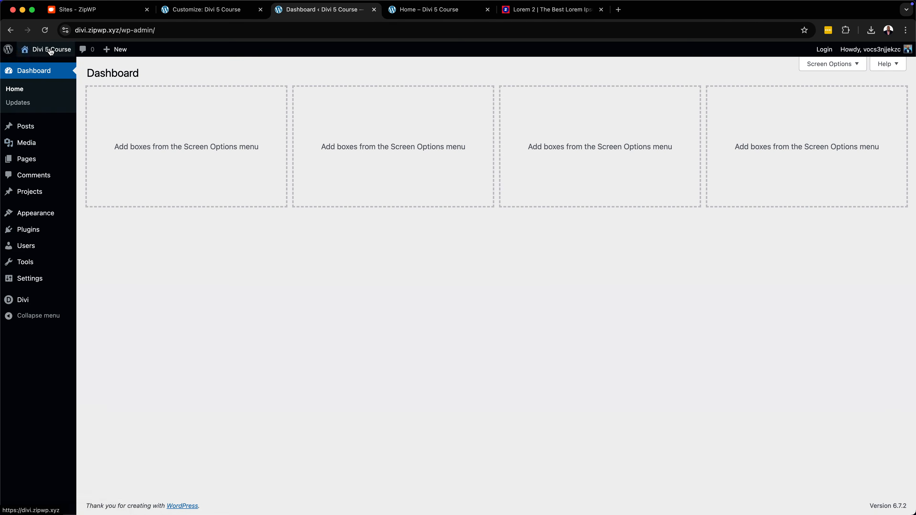
{"action": "mouse_move", "coordinate": [42, 163]}
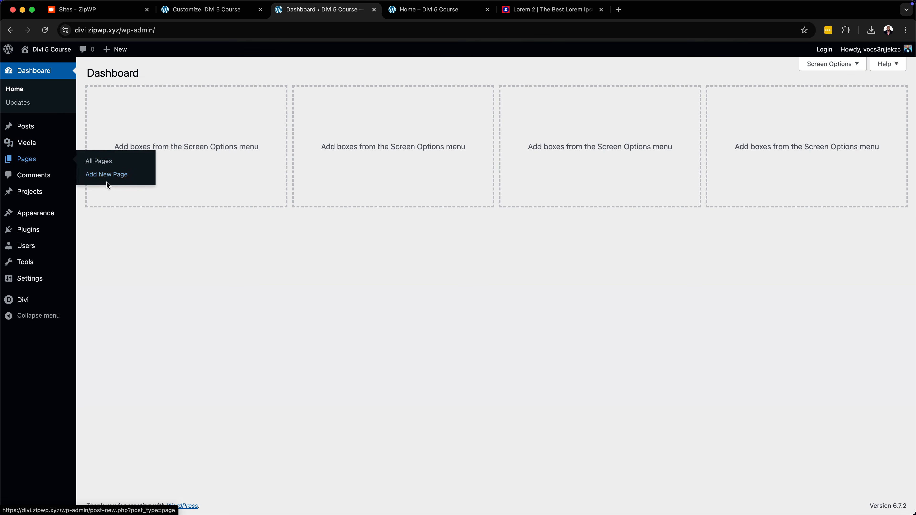
{"action": "left_click", "coordinate": [107, 175]}
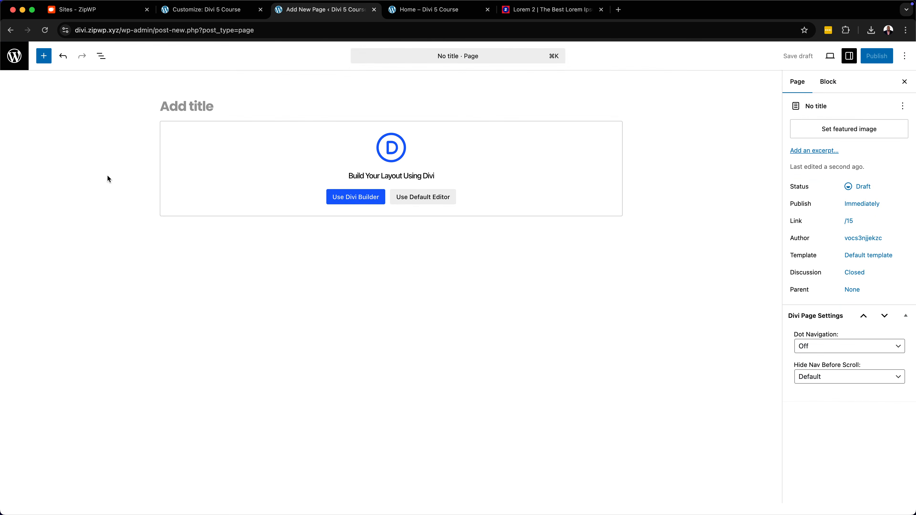
{"action": "type", "text": "Style Guide"}
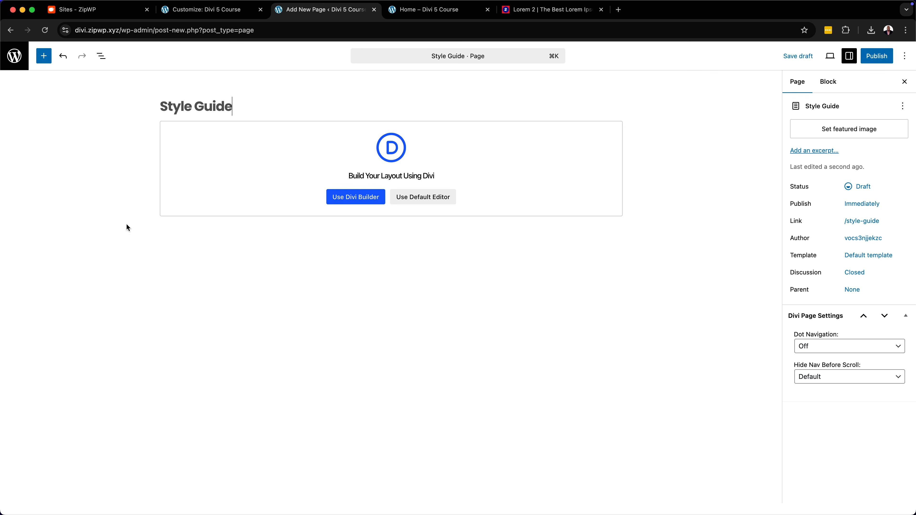
{"action": "left_click", "coordinate": [363, 198]}
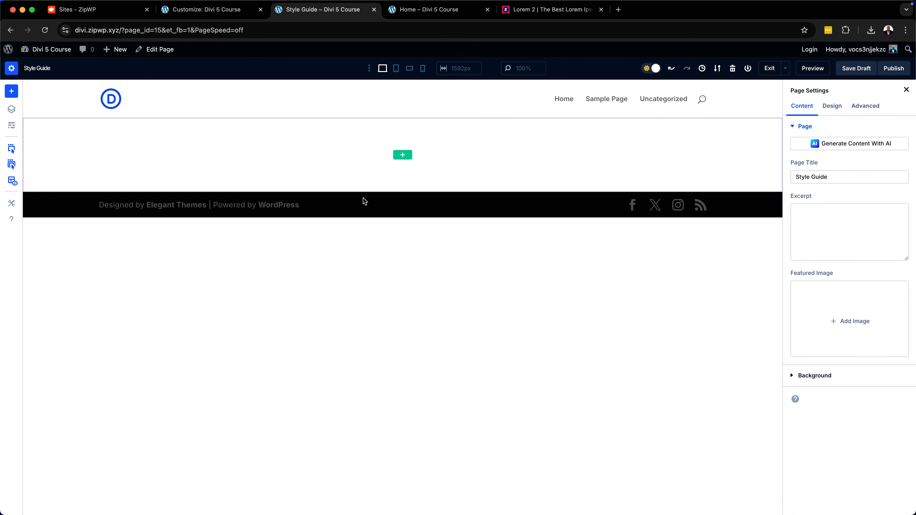
Bring up the Finder folder and select the Style Guide Page.json file beside the builder
{"action": "left_click", "coordinate": [134, 500]}
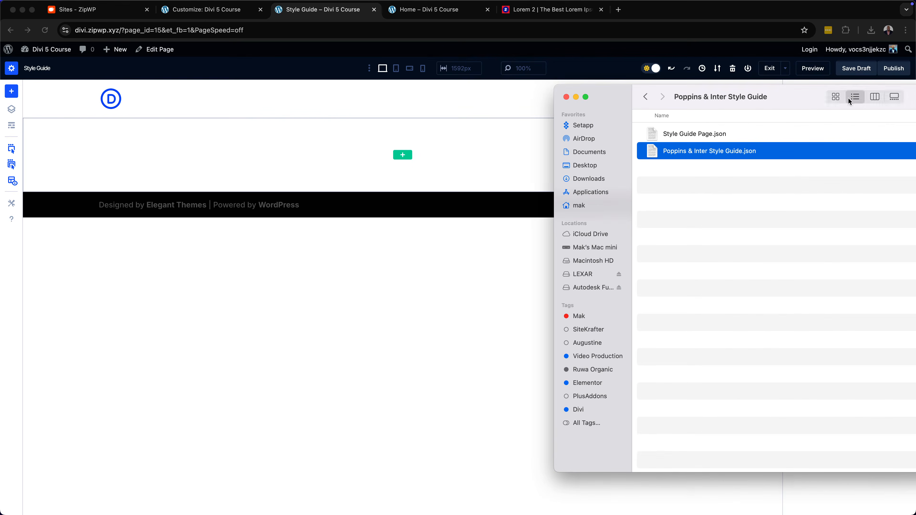
{"action": "left_click_drag", "start_coordinate": [790, 105], "coordinate": [498, 144]}
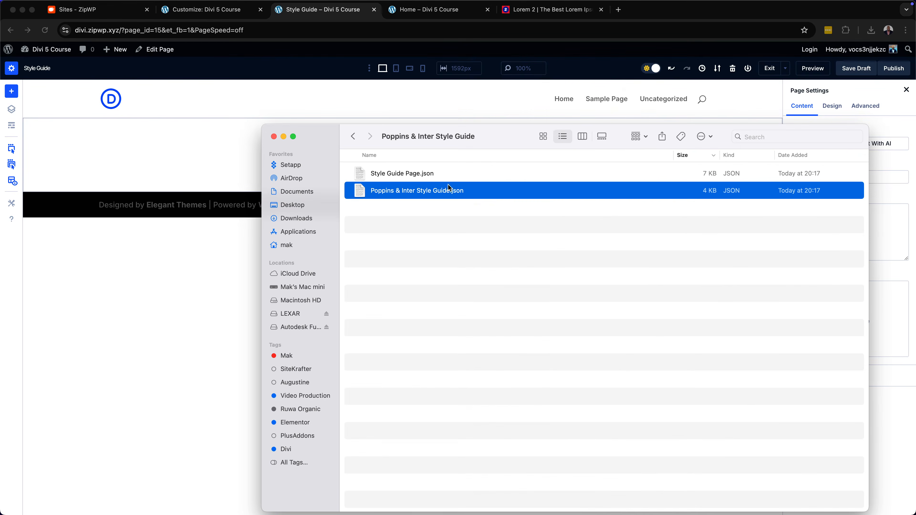
{"action": "left_click", "coordinate": [450, 172]}
{"action": "left_click_drag", "start_coordinate": [509, 139], "coordinate": [0, 159]}
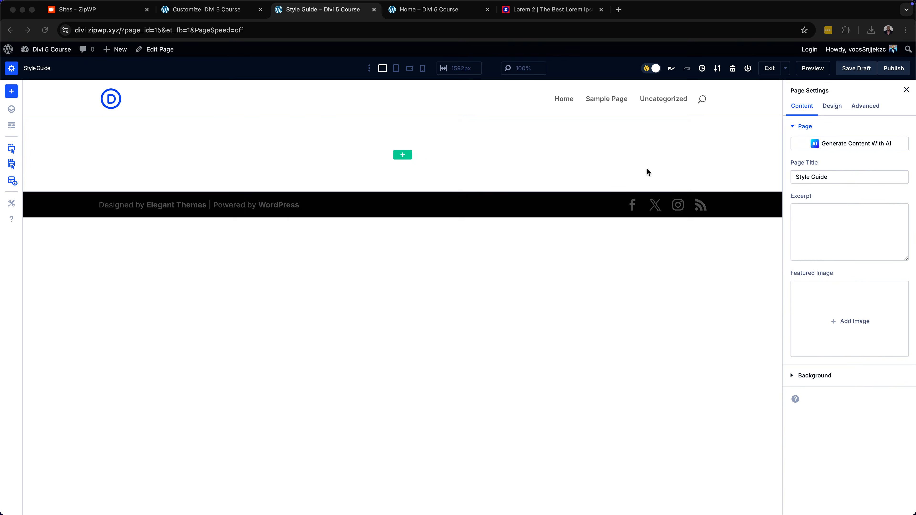
Import Style Guide Page.json through Import & Export as a Divi Builder layout
{"action": "left_click", "coordinate": [718, 69]}
{"action": "left_click", "coordinate": [637, 112]}
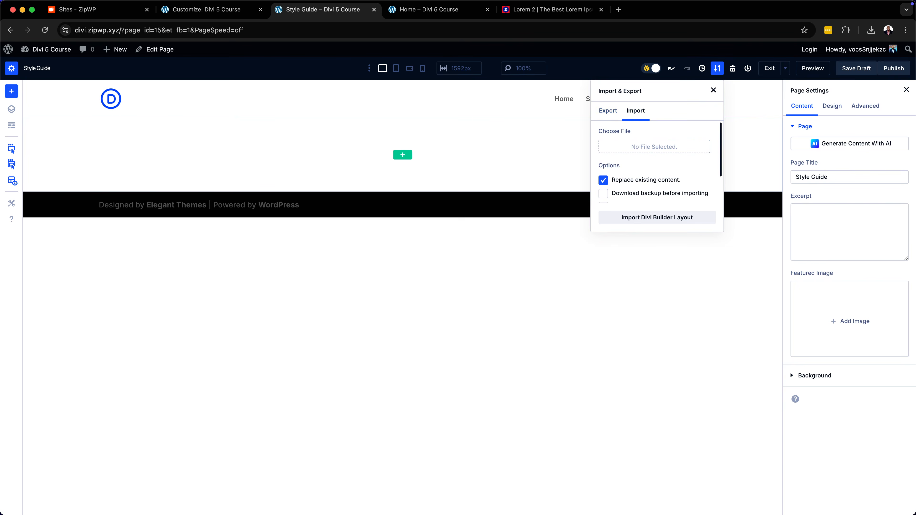
{"action": "left_click_drag", "start_coordinate": [610, 300], "coordinate": [650, 148]}
{"action": "scroll", "coordinate": [652, 155], "scroll_direction": "down", "scroll_amount": 3}
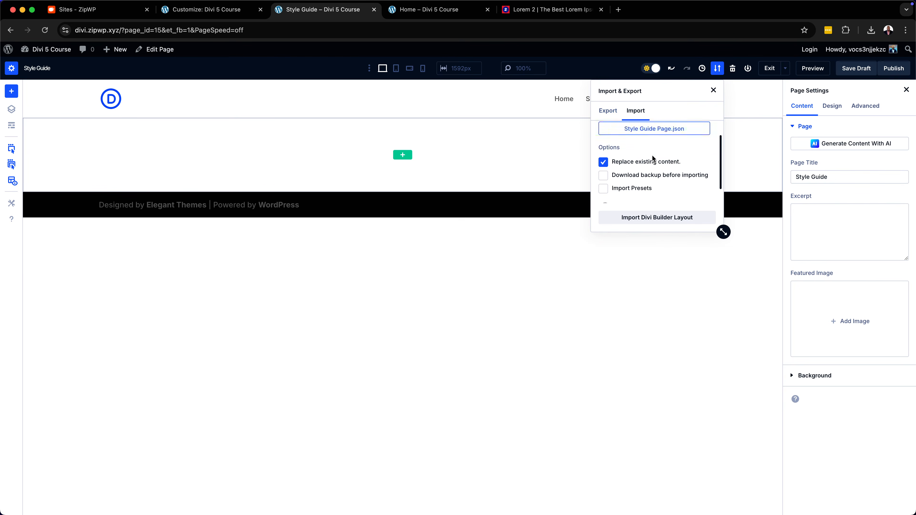
{"action": "left_click", "coordinate": [658, 218]}
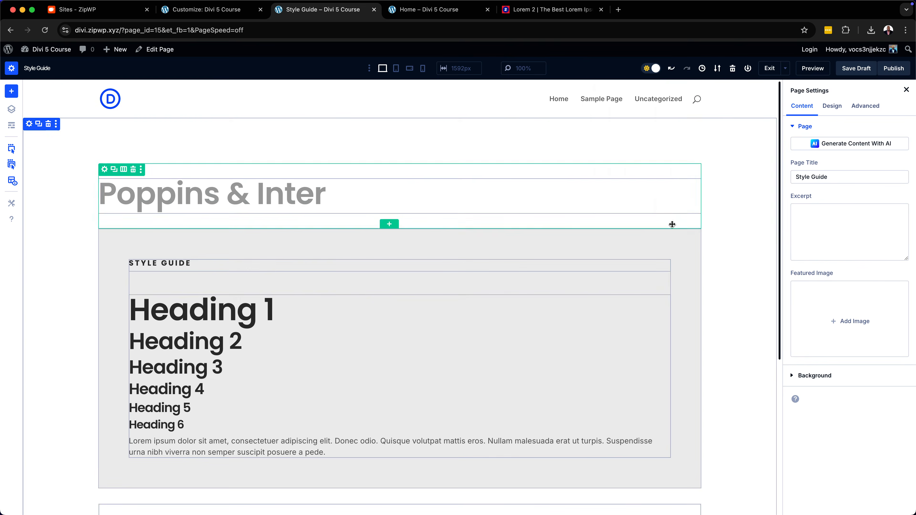
{"action": "scroll", "coordinate": [708, 302], "scroll_direction": "down", "scroll_amount": 5}
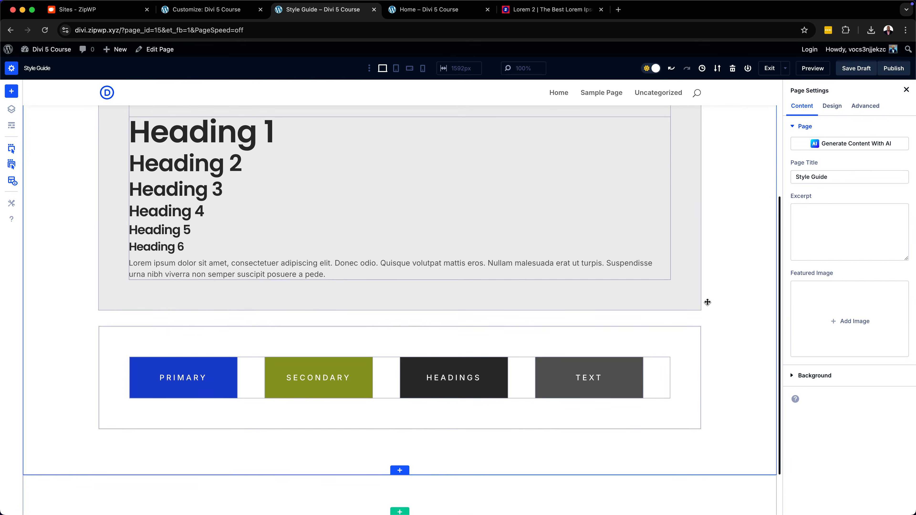
Publish the Style Guide page and exit the visual builder once the save completes
{"action": "scroll", "coordinate": [736, 362], "scroll_direction": "up", "scroll_amount": 2}
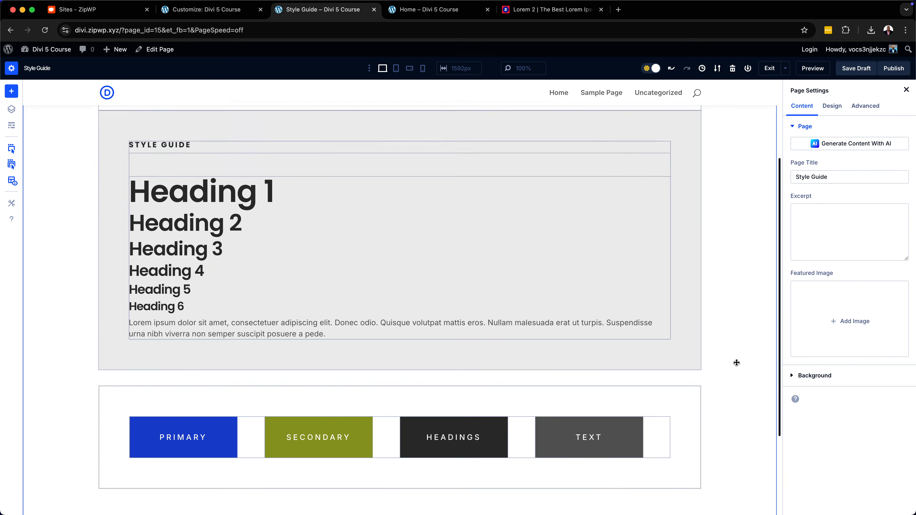
{"action": "scroll", "coordinate": [736, 363], "scroll_direction": "up", "scroll_amount": 4}
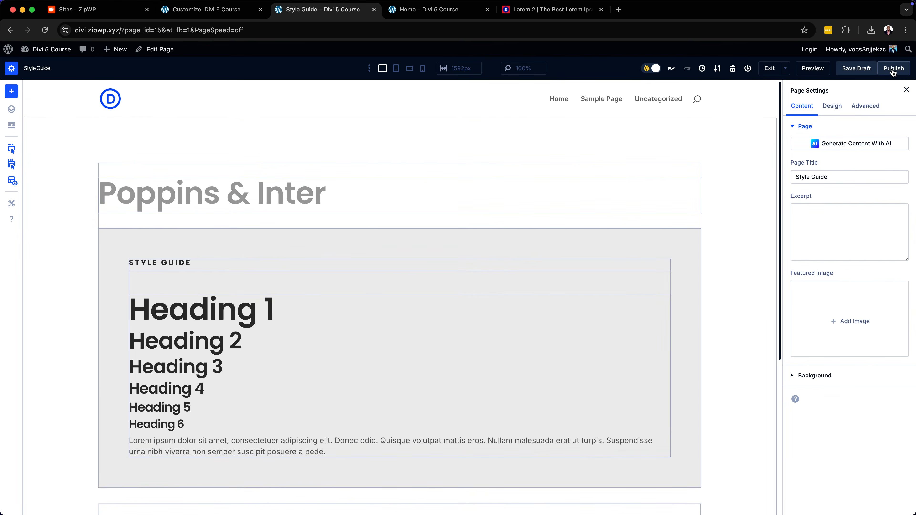
{"action": "left_click", "coordinate": [893, 70]}
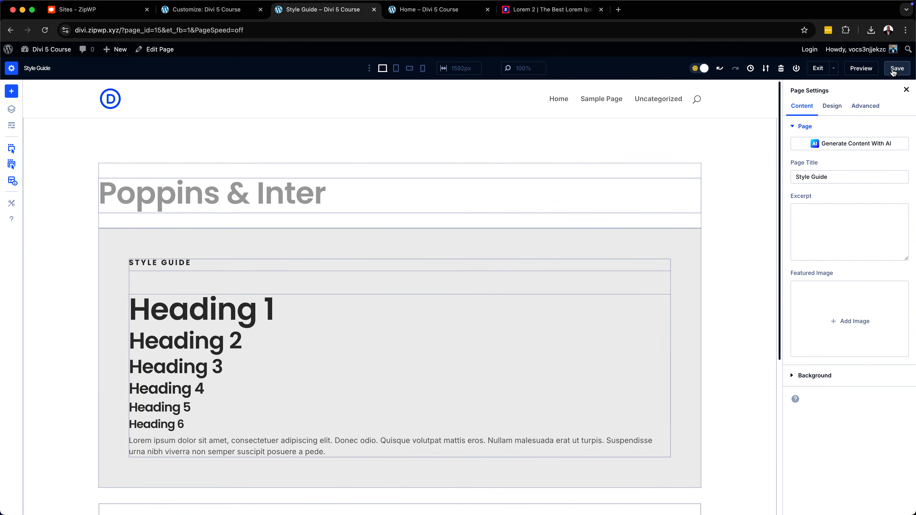
{"action": "scroll", "coordinate": [732, 266], "scroll_direction": "down", "scroll_amount": 6}
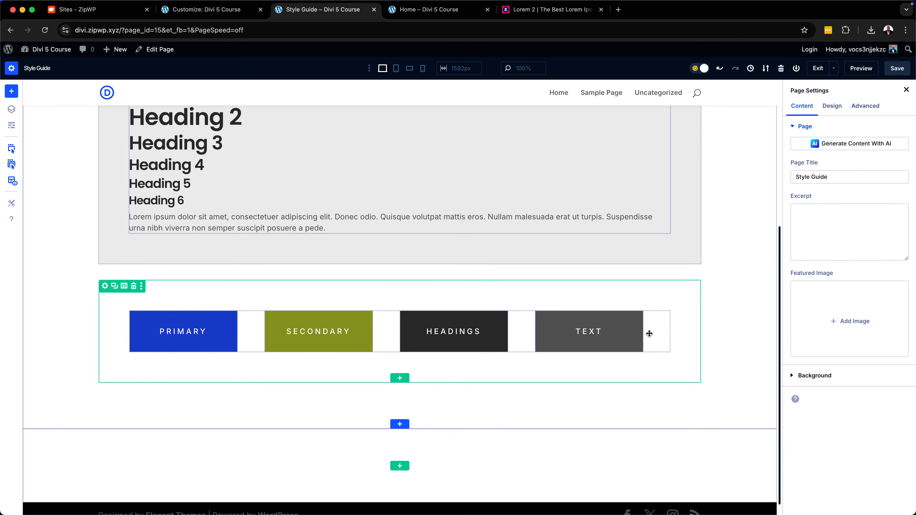
{"action": "scroll", "coordinate": [649, 334], "scroll_direction": "up", "scroll_amount": 3}
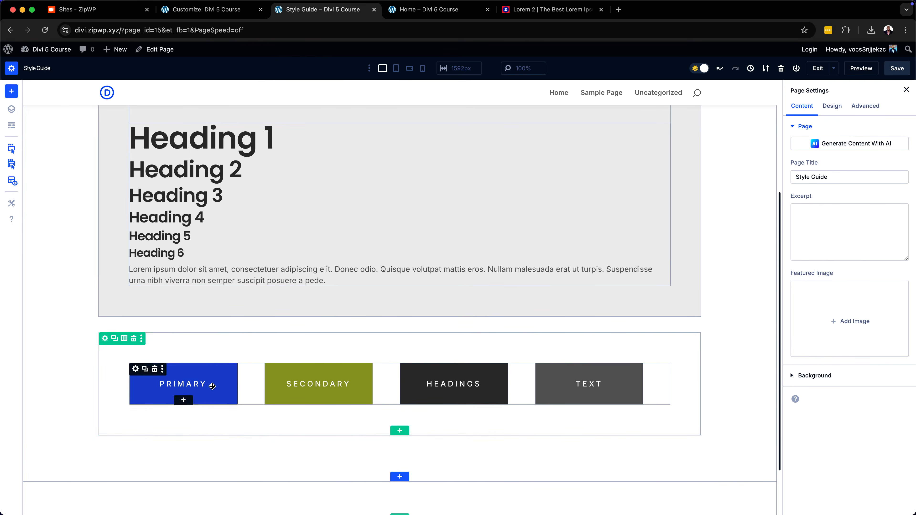
{"action": "scroll", "coordinate": [531, 262], "scroll_direction": "up", "scroll_amount": 10}
{"action": "mouse_move", "coordinate": [880, 78]}
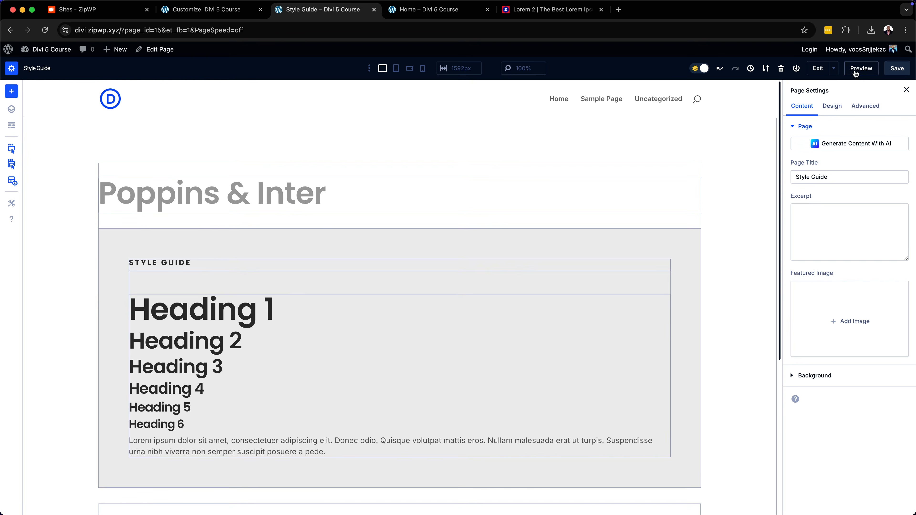
{"action": "left_click", "coordinate": [820, 70]}
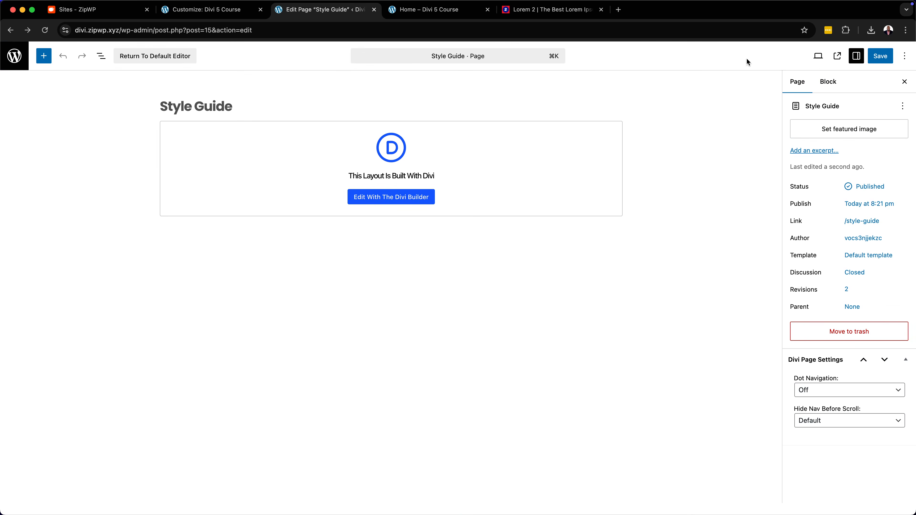
Close the Style Guide editor and reload the Home preview to see Style Guide in the menu and Hello world on the homepage
{"action": "left_click", "coordinate": [377, 10]}
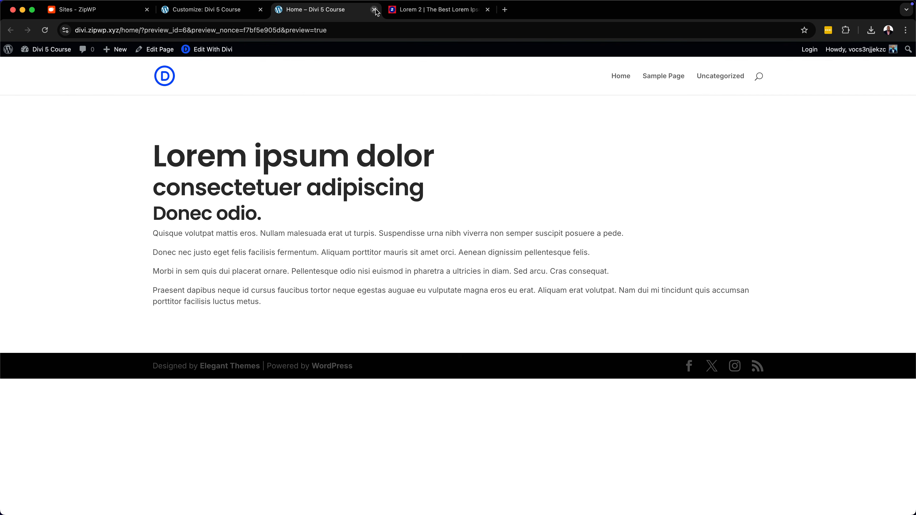
{"action": "left_click", "coordinate": [208, 11]}
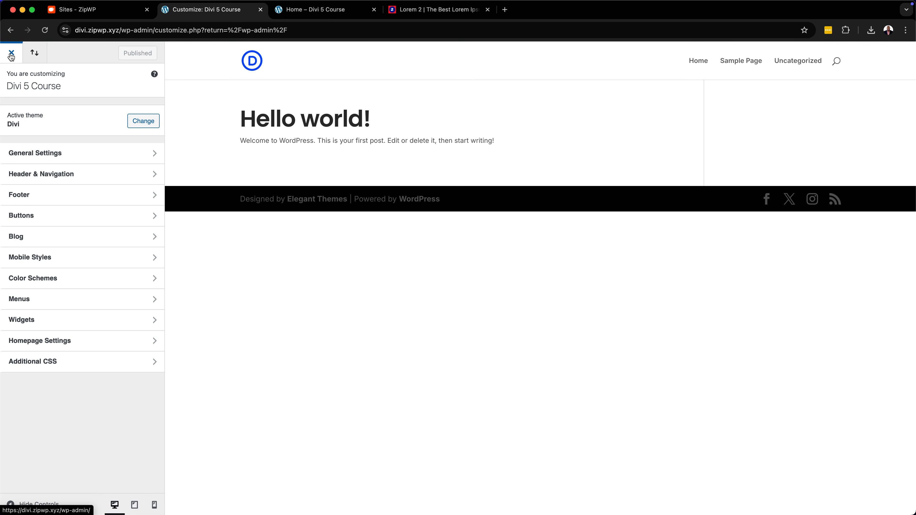
{"action": "left_click", "coordinate": [331, 11]}
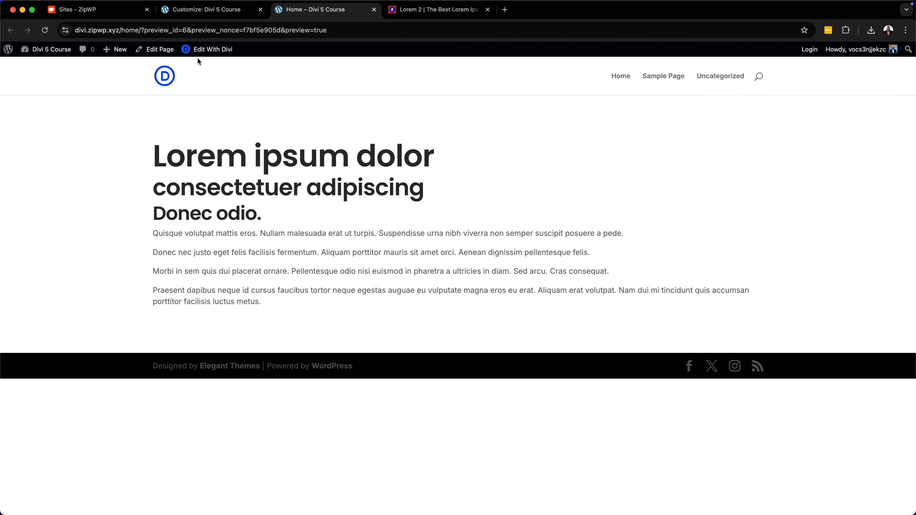
{"action": "left_click", "coordinate": [629, 81]}
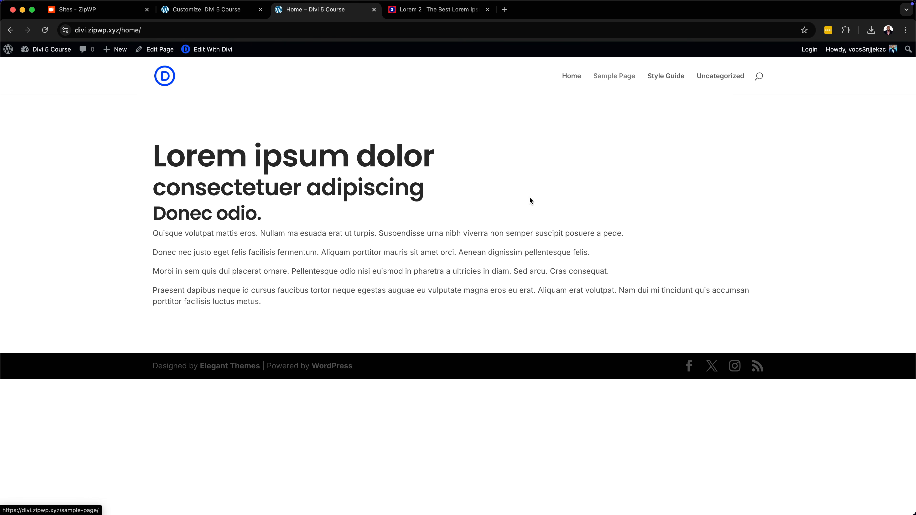
{"action": "left_click", "coordinate": [163, 80]}
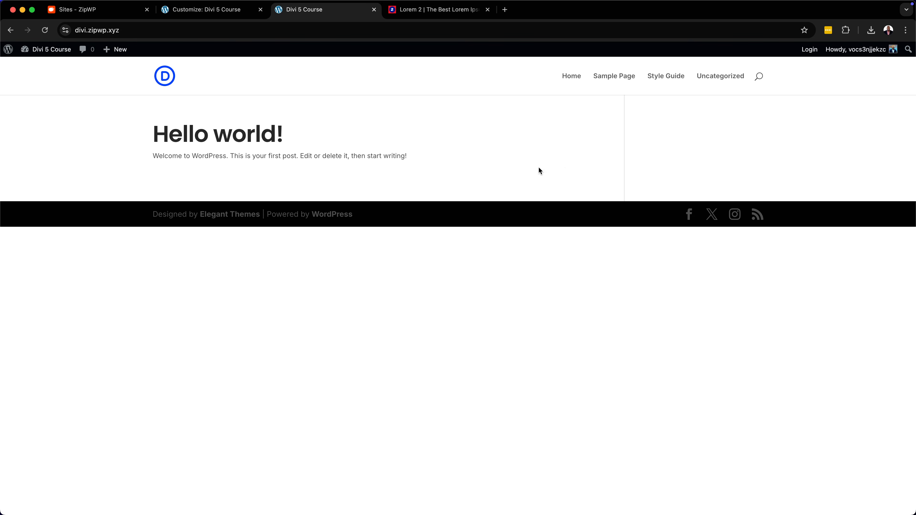
{"action": "left_click", "coordinate": [240, 14]}
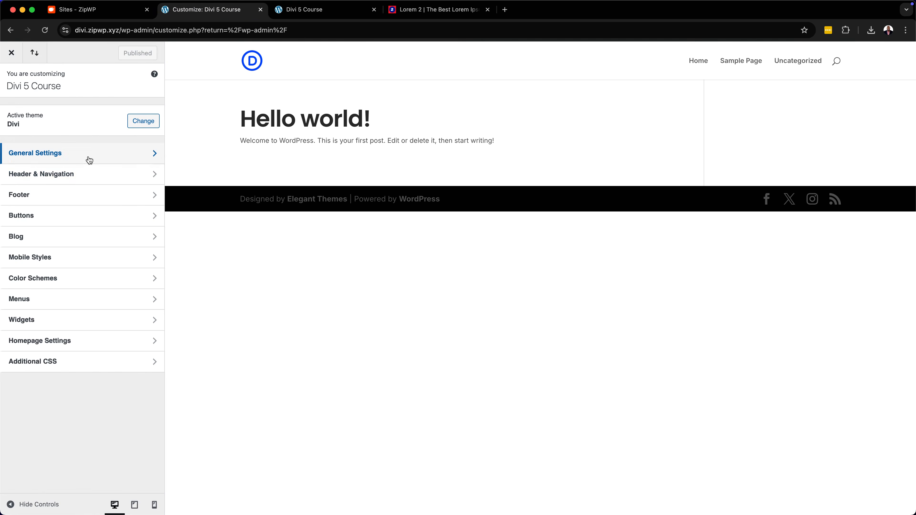
In Reading Settings, set the homepage to the static page Home and save the changes
{"action": "left_click", "coordinate": [16, 58]}
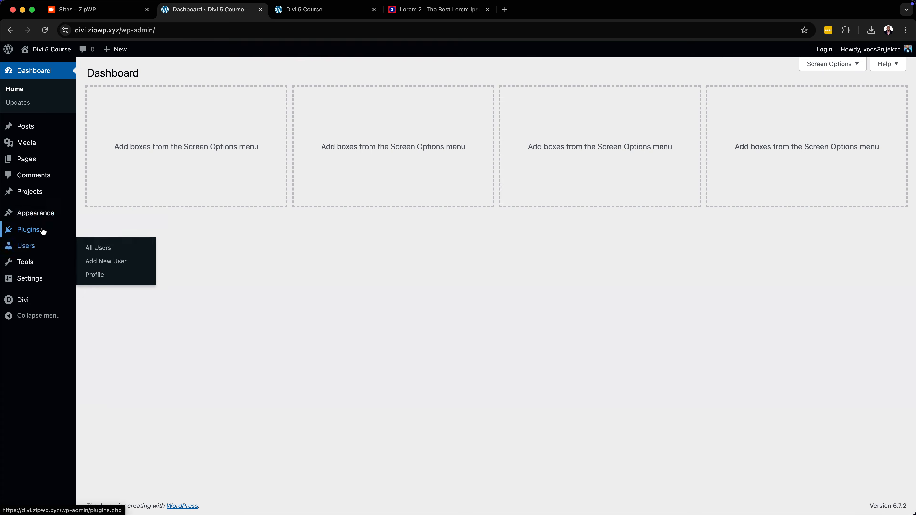
{"action": "mouse_move", "coordinate": [35, 284]}
{"action": "left_click", "coordinate": [100, 307]}
{"action": "left_click", "coordinate": [196, 115]}
{"action": "left_click", "coordinate": [270, 140]}
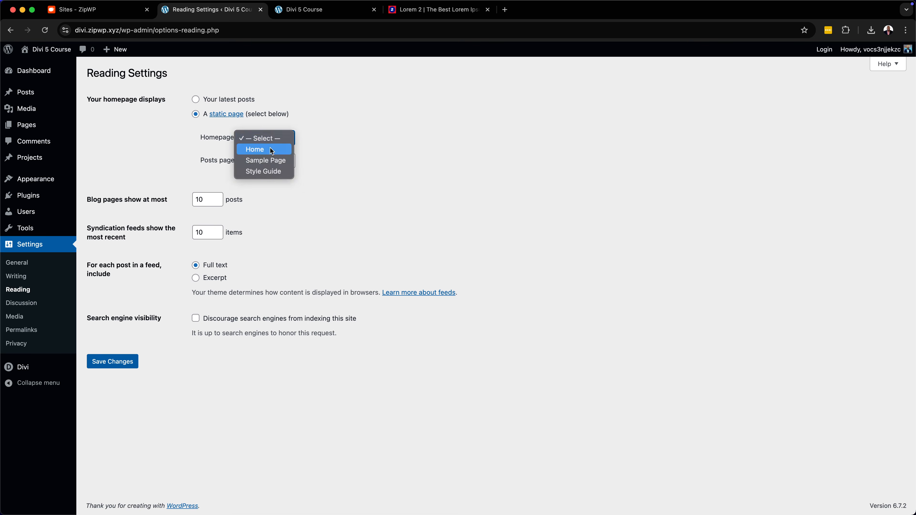
{"action": "left_click", "coordinate": [271, 149]}
{"action": "left_click", "coordinate": [127, 362]}
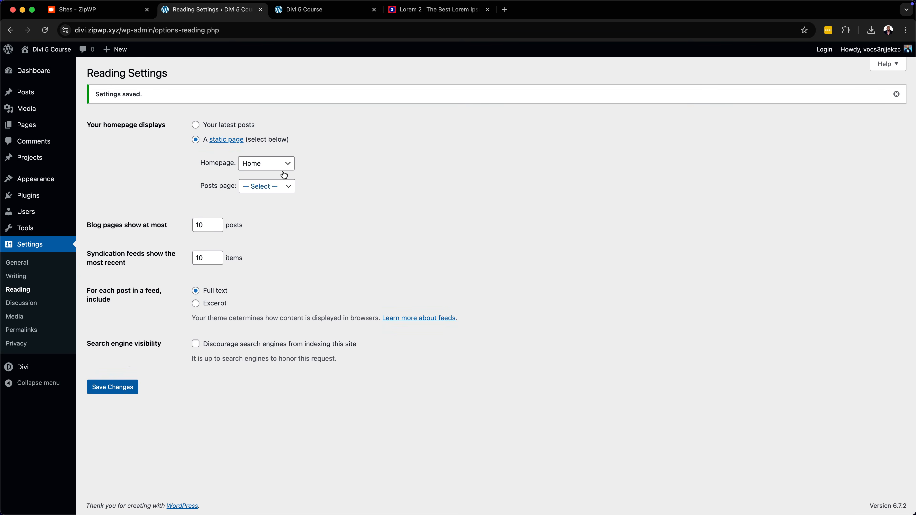
{"action": "left_click", "coordinate": [346, 14]}
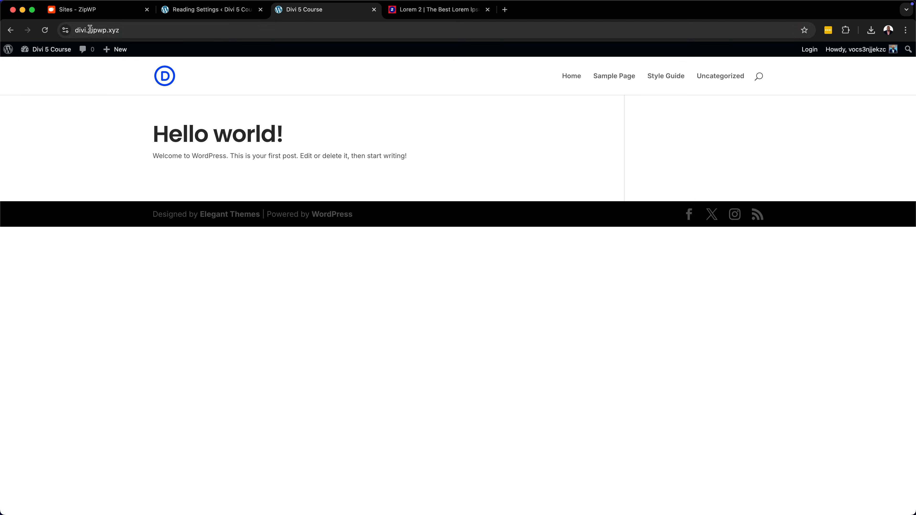
Load the Home page on the live site and open it with Edit With Divi
{"action": "left_click", "coordinate": [574, 80]}
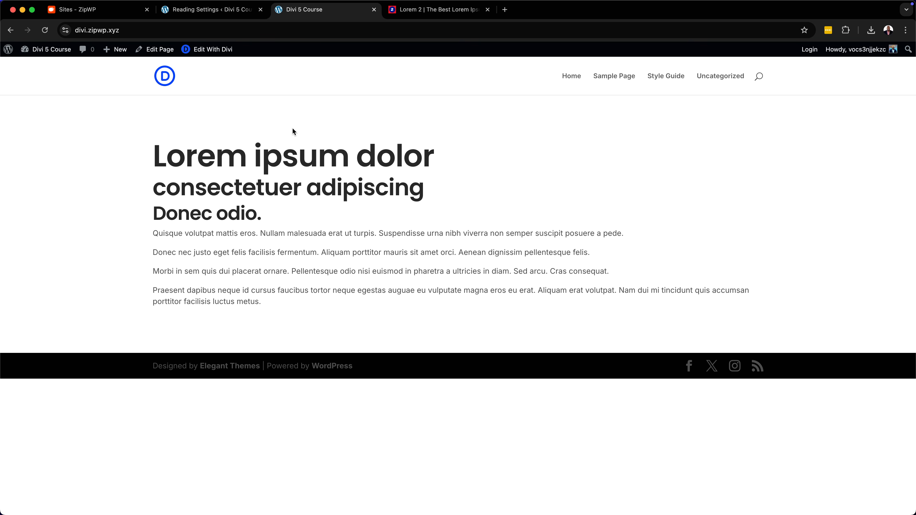
{"action": "left_click", "coordinate": [228, 52]}
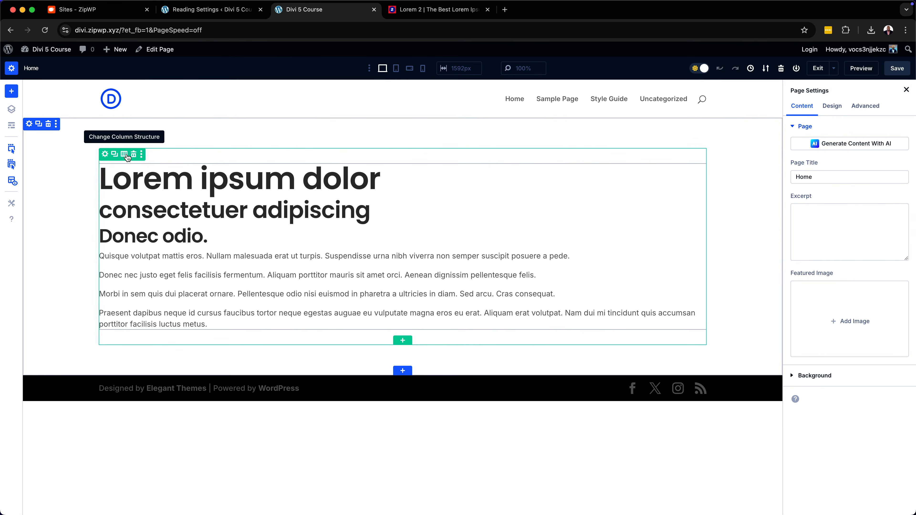
Clear the Lorem ipsum content and insert a new fullwidth section with a Fullwidth Header module
{"action": "left_click", "coordinate": [49, 125]}
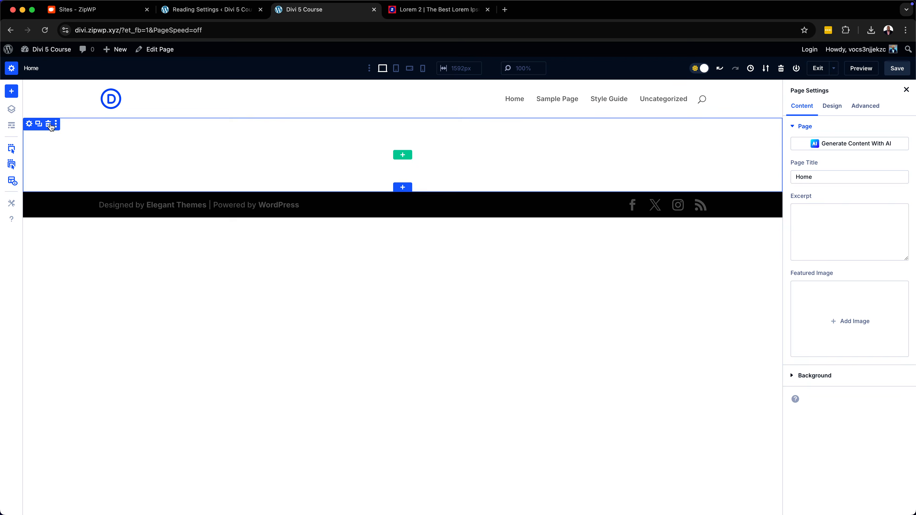
{"action": "left_click", "coordinate": [403, 187]}
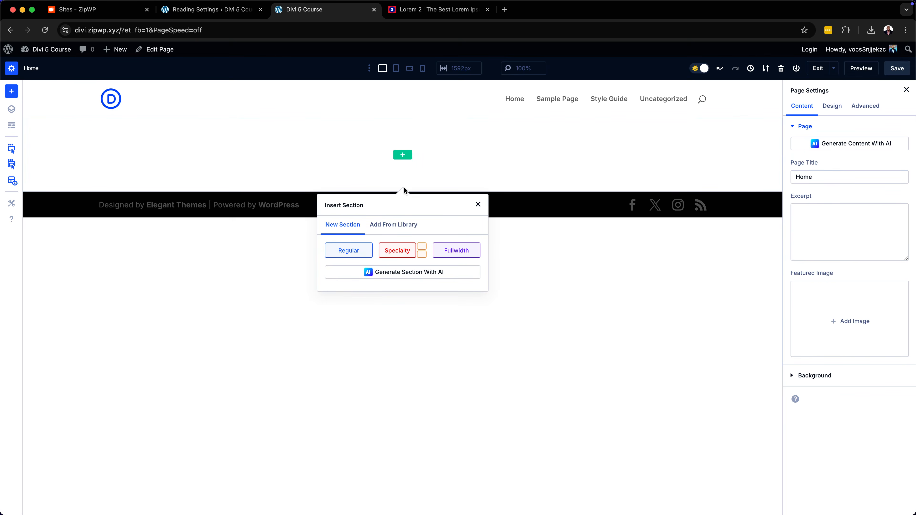
{"action": "left_click", "coordinate": [464, 252]}
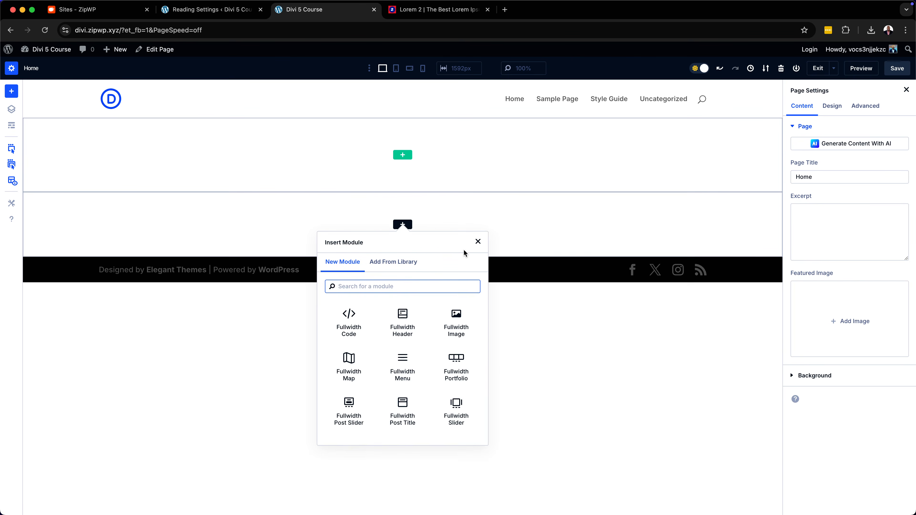
{"action": "left_click", "coordinate": [409, 317]}
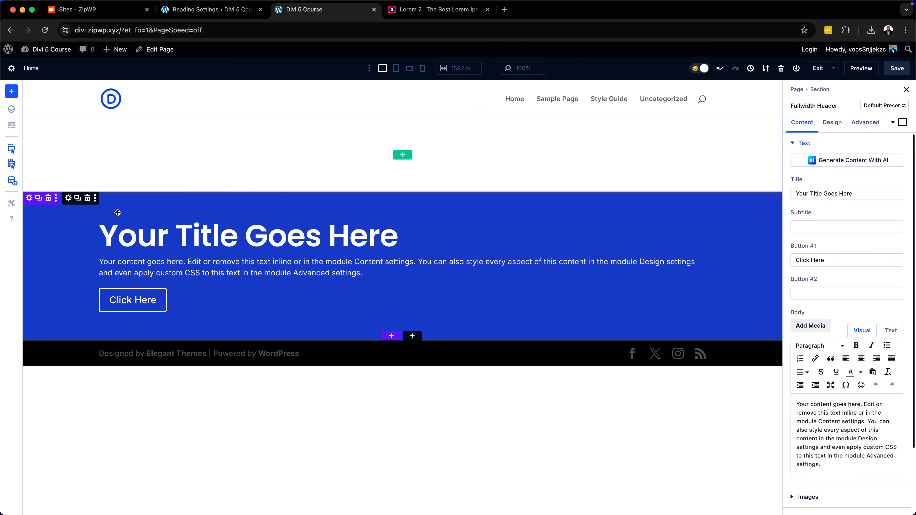
{"action": "left_click_drag", "start_coordinate": [621, 220], "coordinate": [363, 227]}
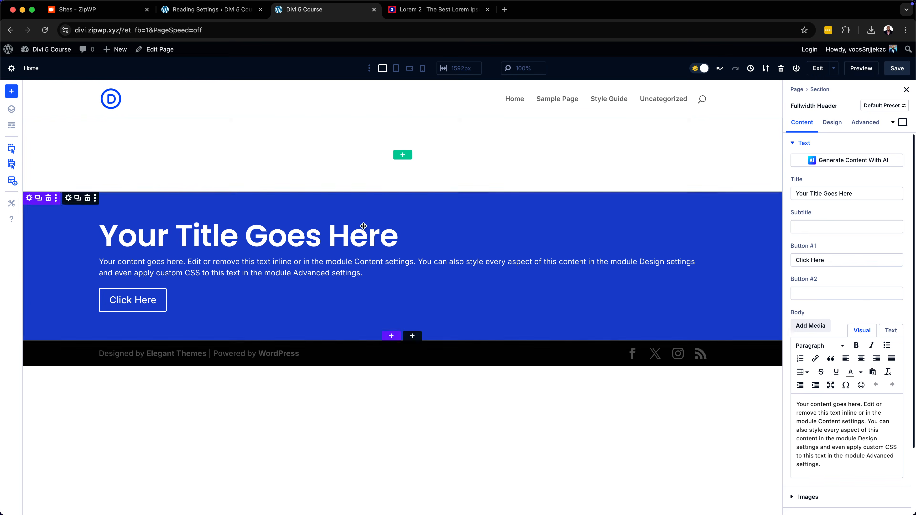
In the Layers panel, drag the Fullwidth Header section above the empty section
{"action": "left_click", "coordinate": [12, 113]}
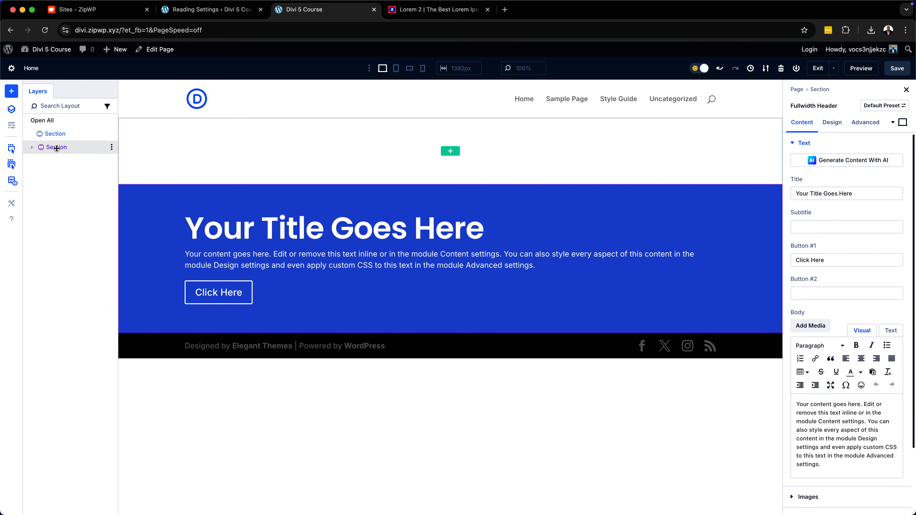
{"action": "left_click_drag", "start_coordinate": [57, 149], "coordinate": [53, 130]}
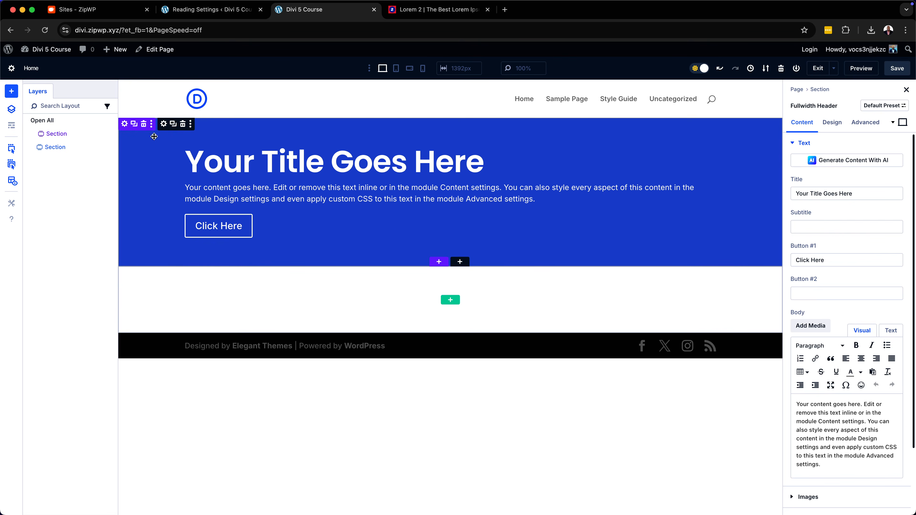
{"action": "left_click", "coordinate": [12, 109]}
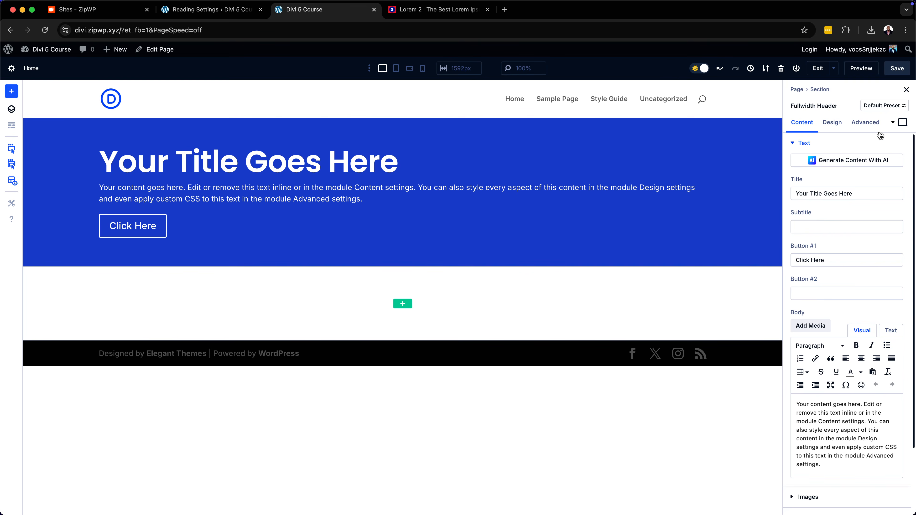
Set the header's Text & Logo Alignment to Center and turn on Make Fullscreen
{"action": "left_click", "coordinate": [841, 125]}
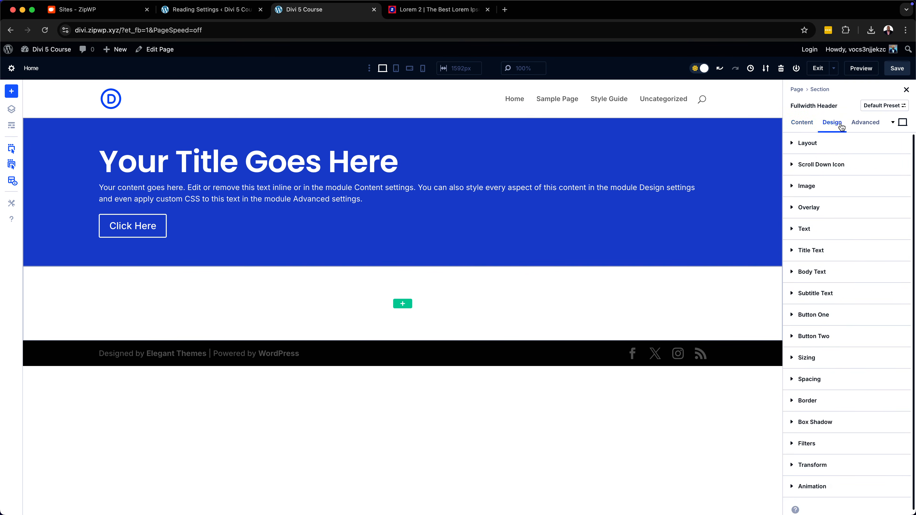
{"action": "left_click", "coordinate": [834, 144]}
{"action": "left_click", "coordinate": [813, 174]}
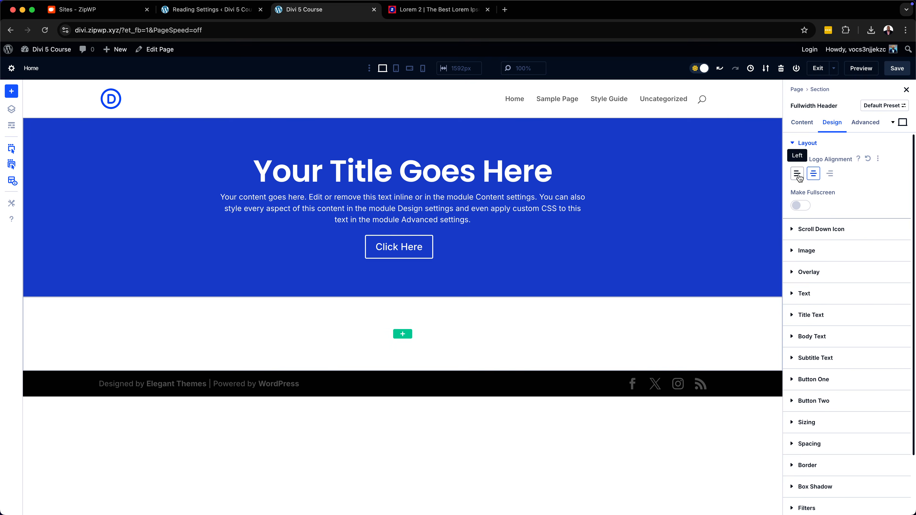
{"action": "left_click", "coordinate": [805, 207]}
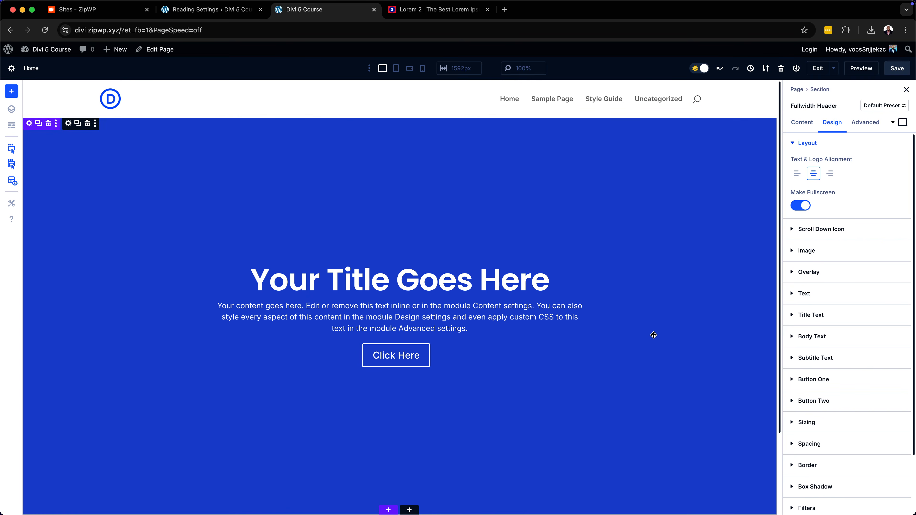
{"action": "left_click", "coordinate": [805, 123]}
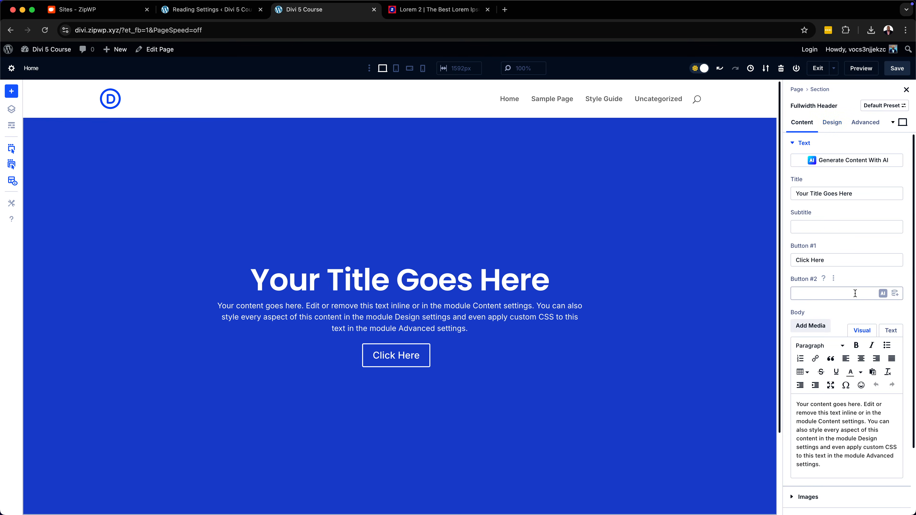
{"action": "scroll", "coordinate": [855, 294], "scroll_direction": "down", "scroll_amount": 4}
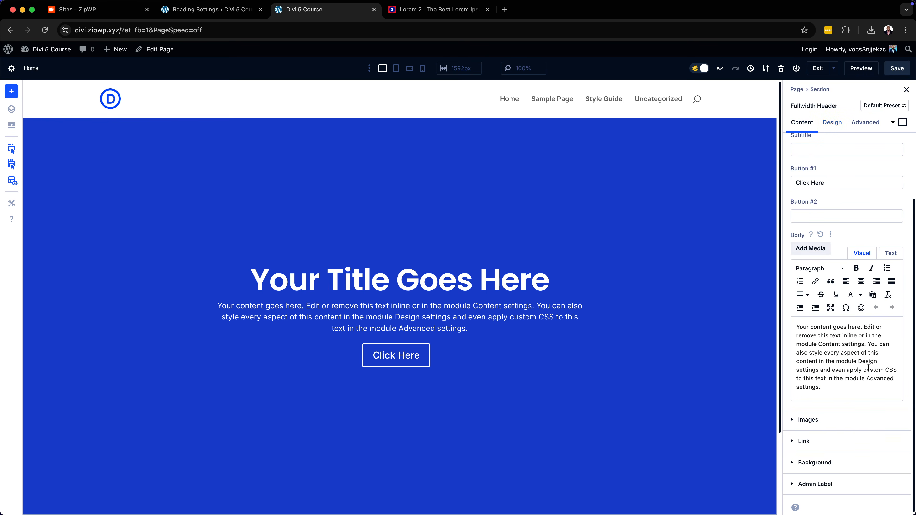
{"action": "scroll", "coordinate": [868, 367], "scroll_direction": "up", "scroll_amount": 4}
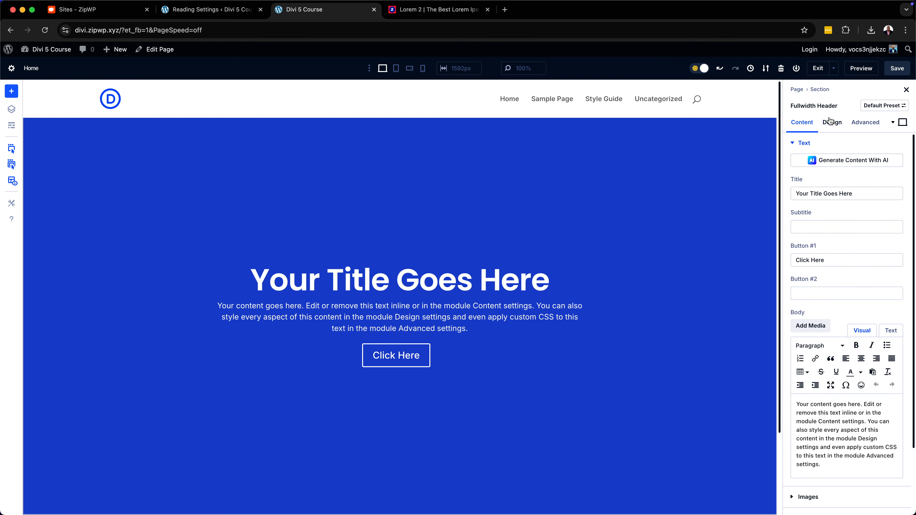
{"action": "scroll", "coordinate": [831, 324], "scroll_direction": "down", "scroll_amount": 4}
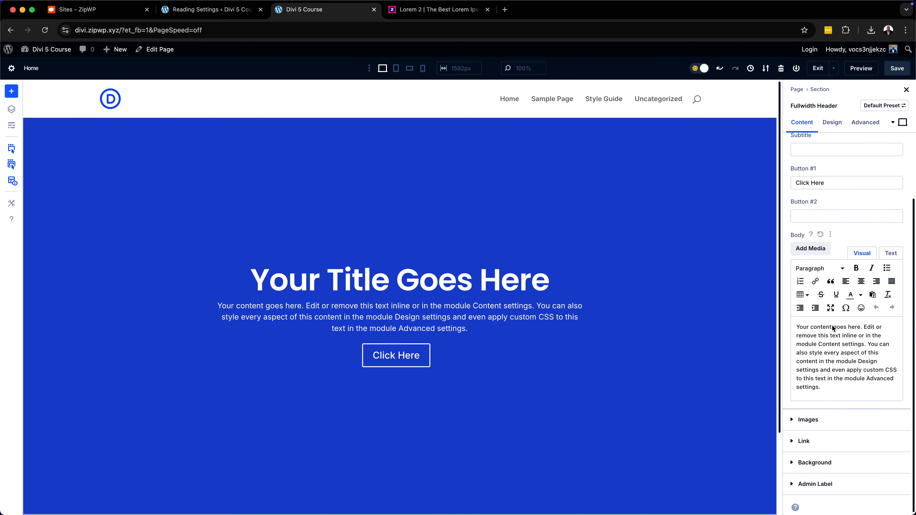
{"action": "left_click", "coordinate": [839, 463]}
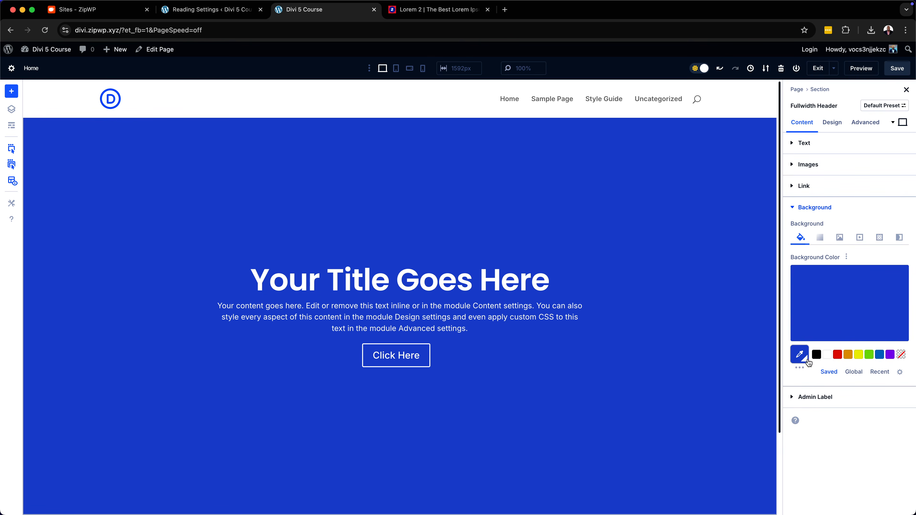
Add a new light grey #e8e8e8 global colour to the site's global colours
{"action": "left_click", "coordinate": [852, 373]}
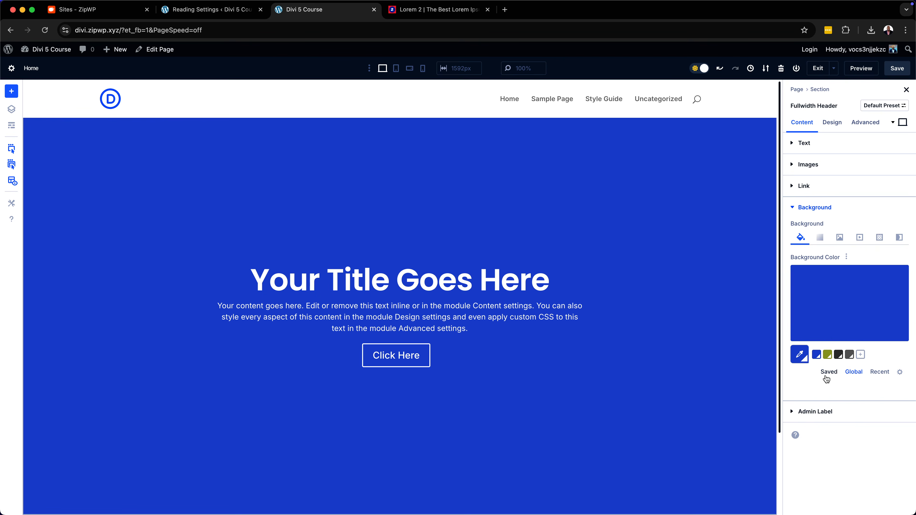
{"action": "left_click", "coordinate": [861, 355]}
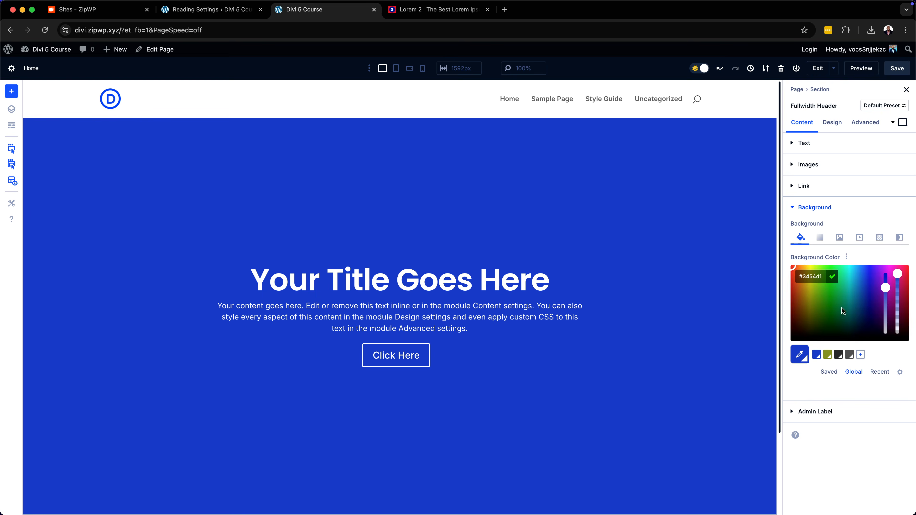
{"action": "left_click_drag", "start_coordinate": [886, 288], "coordinate": [887, 264]}
{"action": "left_click_drag", "start_coordinate": [806, 333], "coordinate": [796, 338]}
{"action": "double_click", "coordinate": [817, 275]}
{"action": "type", "text": "00"}
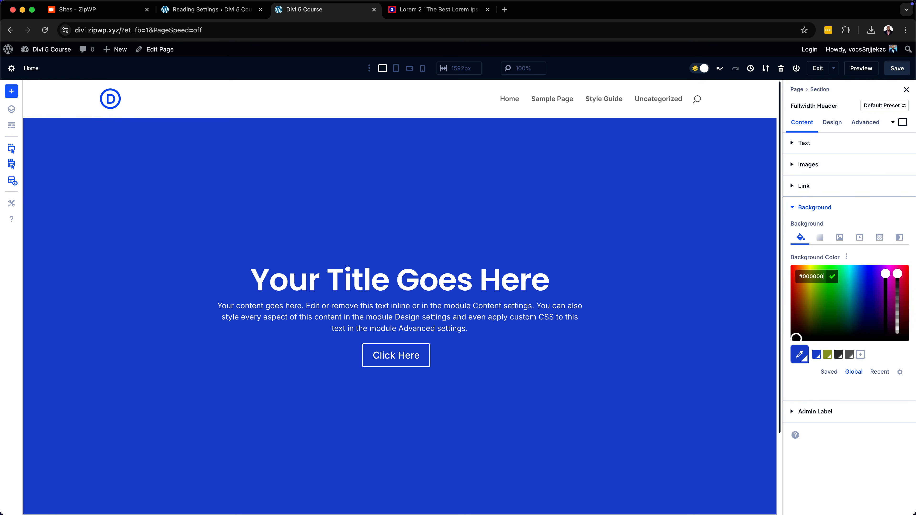
{"action": "type", "text": "0000"}
{"action": "key", "text": "Return"}
{"action": "mouse_move", "coordinate": [795, 334]}
{"action": "left_mouse_down"}
{"action": "mouse_move", "coordinate": [779, 307]}
{"action": "mouse_move", "coordinate": [793, 304]}
{"action": "mouse_move", "coordinate": [785, 272]}
{"action": "left_mouse_up"}
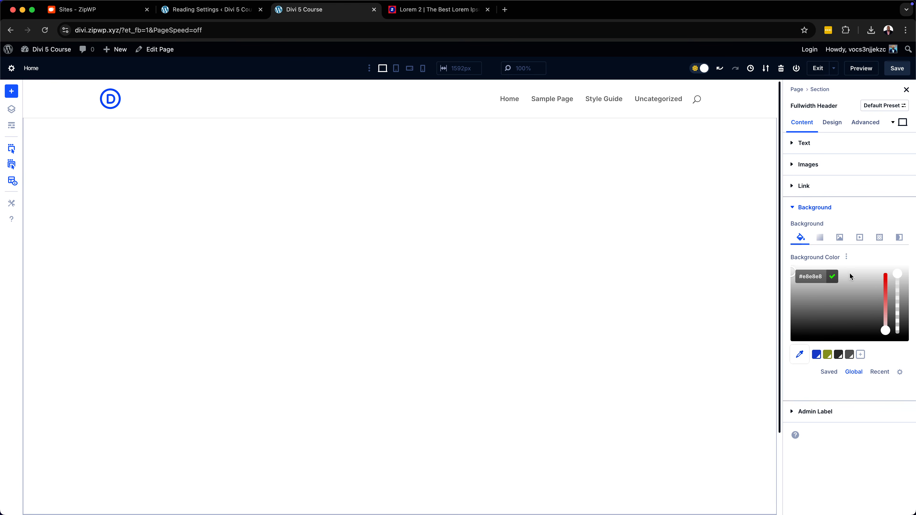
{"action": "left_click", "coordinate": [836, 277]}
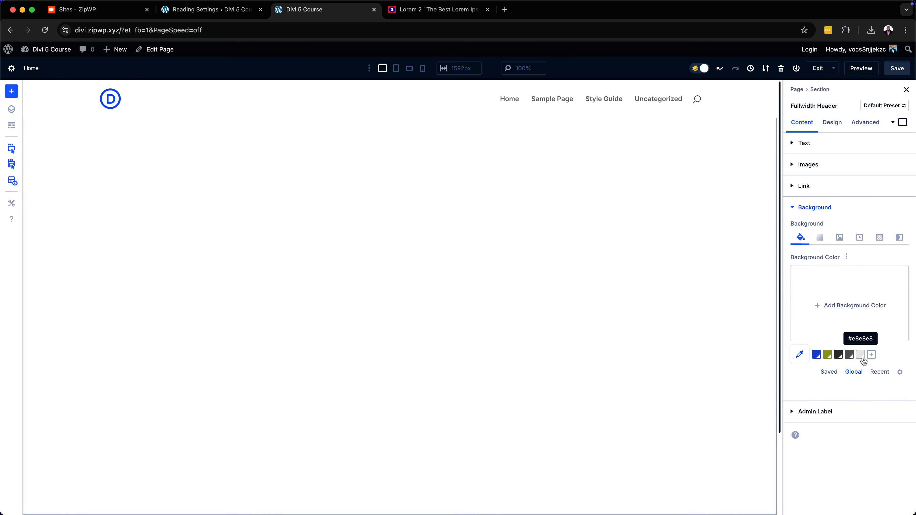
Delete the header section and insert a fresh default Fullwidth Header below the empty section
{"action": "mouse_move", "coordinate": [48, 126]}
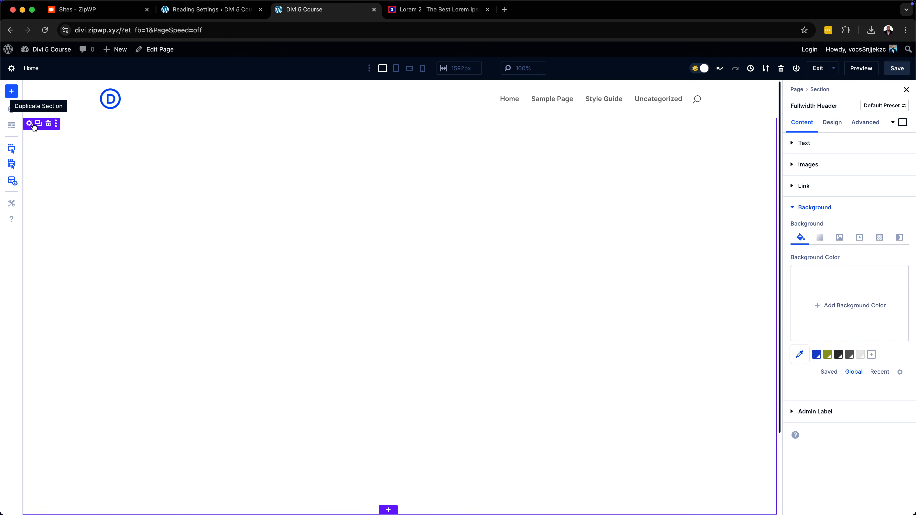
{"action": "left_click", "coordinate": [48, 123]}
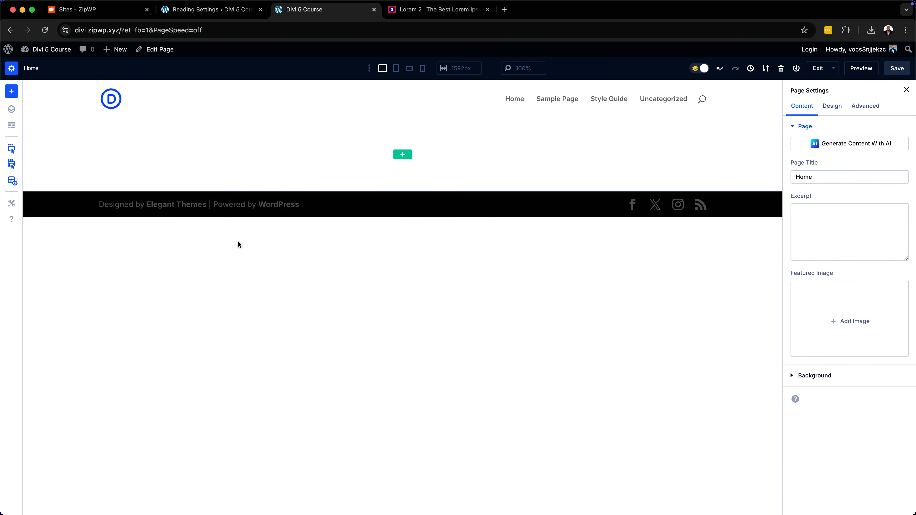
{"action": "left_click", "coordinate": [402, 186]}
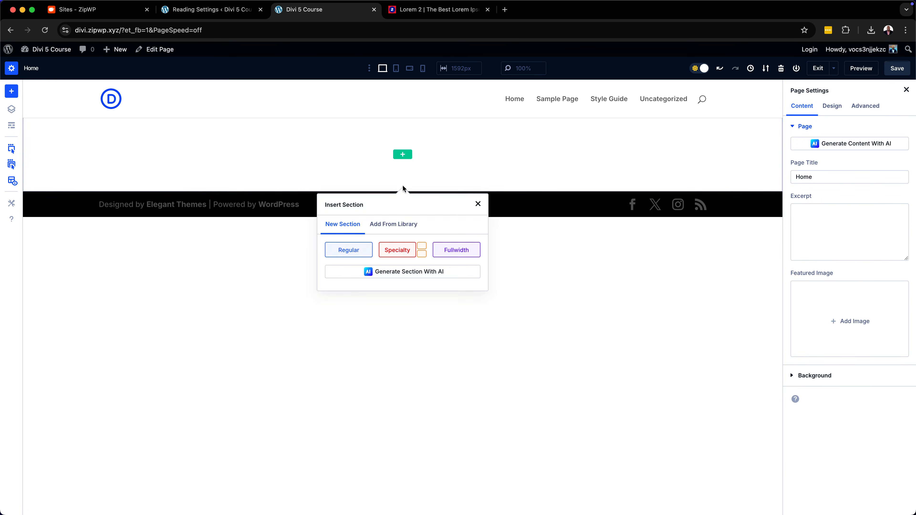
{"action": "left_click", "coordinate": [458, 254]}
{"action": "left_click", "coordinate": [409, 327]}
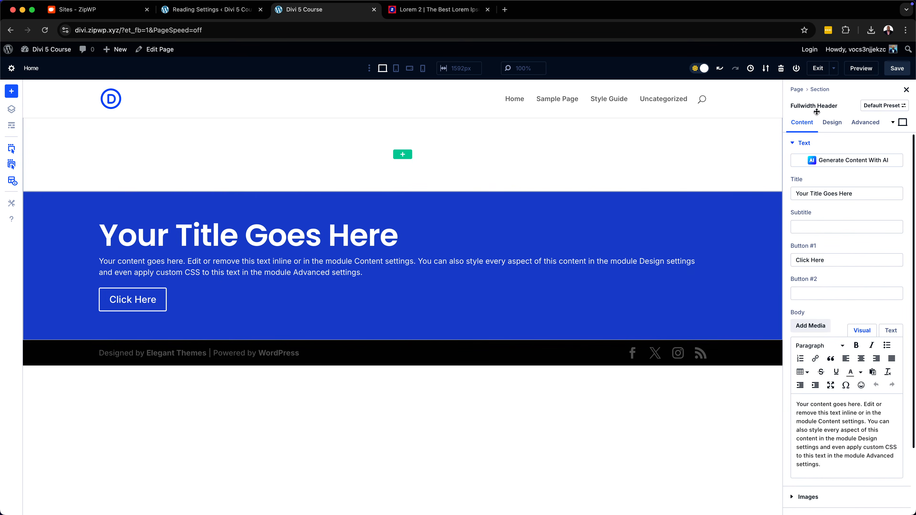
Switch the header's background to image options and open the Choose an Image modal
{"action": "scroll", "coordinate": [852, 343], "scroll_direction": "down", "scroll_amount": 2}
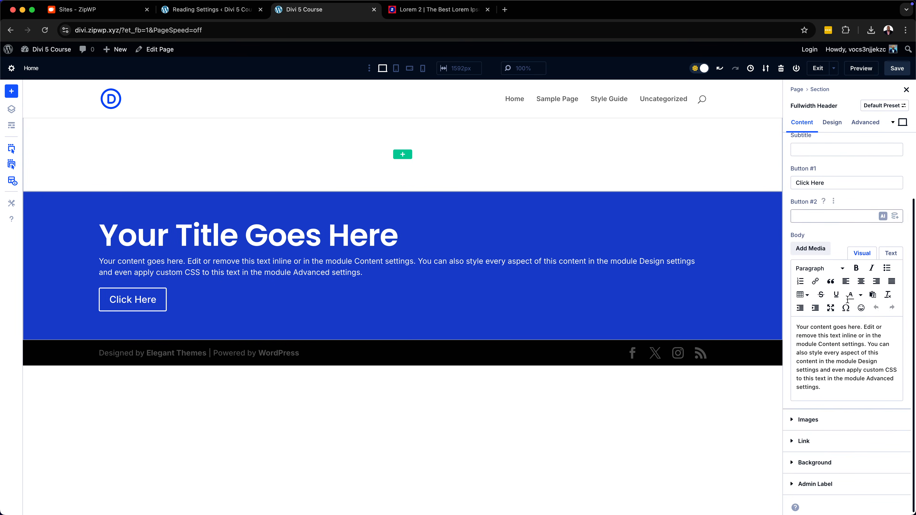
{"action": "left_click", "coordinate": [852, 462]}
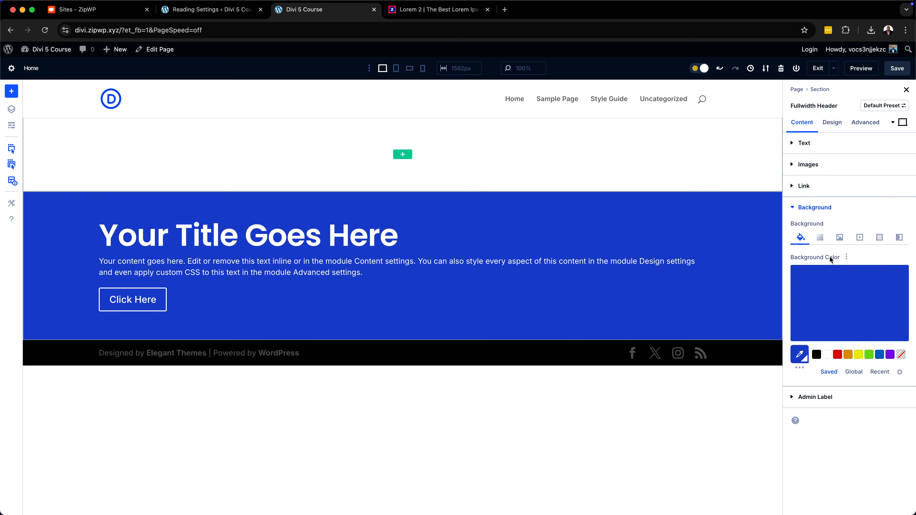
{"action": "left_click", "coordinate": [841, 238]}
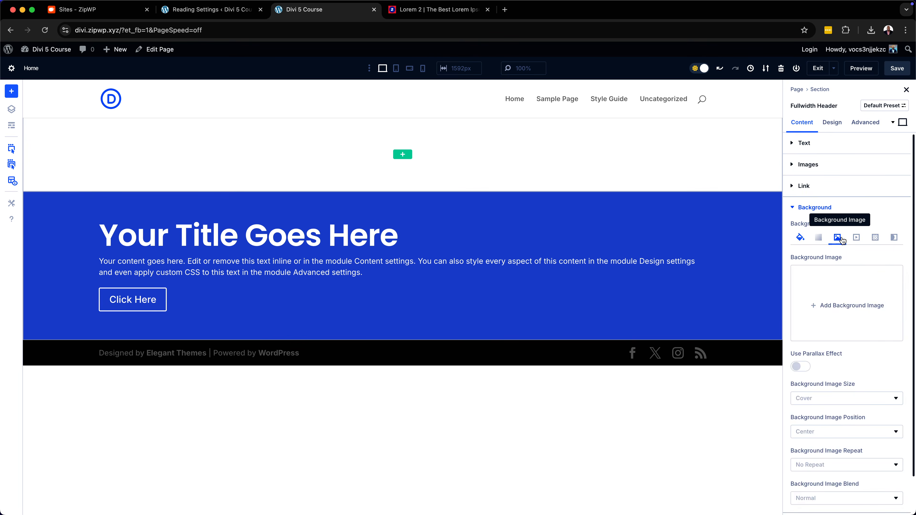
{"action": "left_click", "coordinate": [849, 305]}
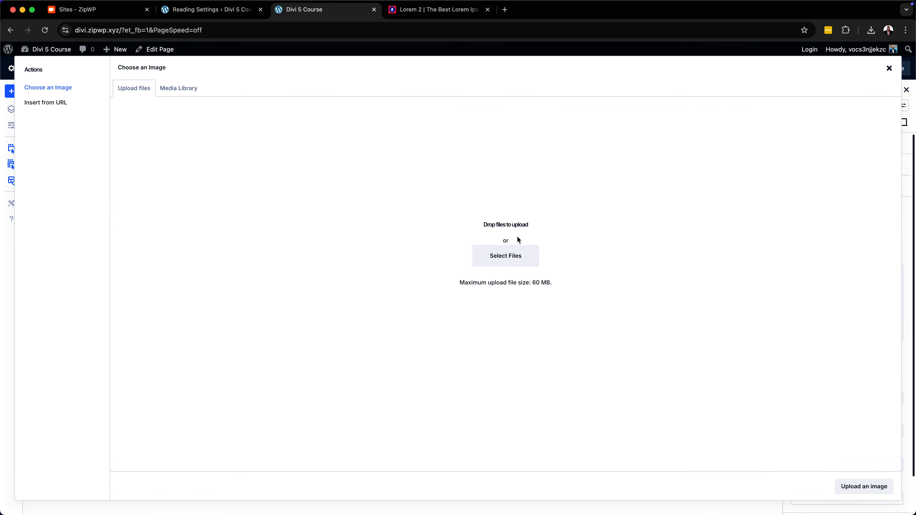
{"action": "left_click", "coordinate": [185, 88]}
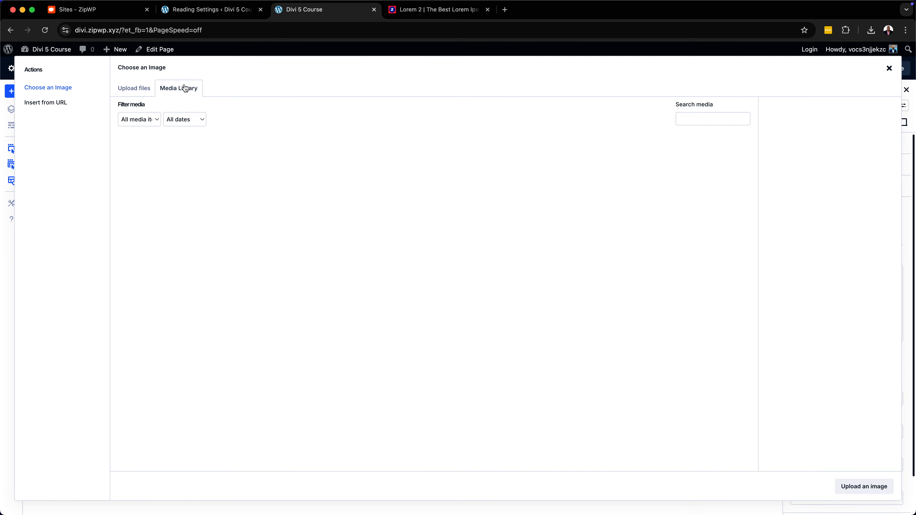
{"action": "left_click", "coordinate": [141, 89]}
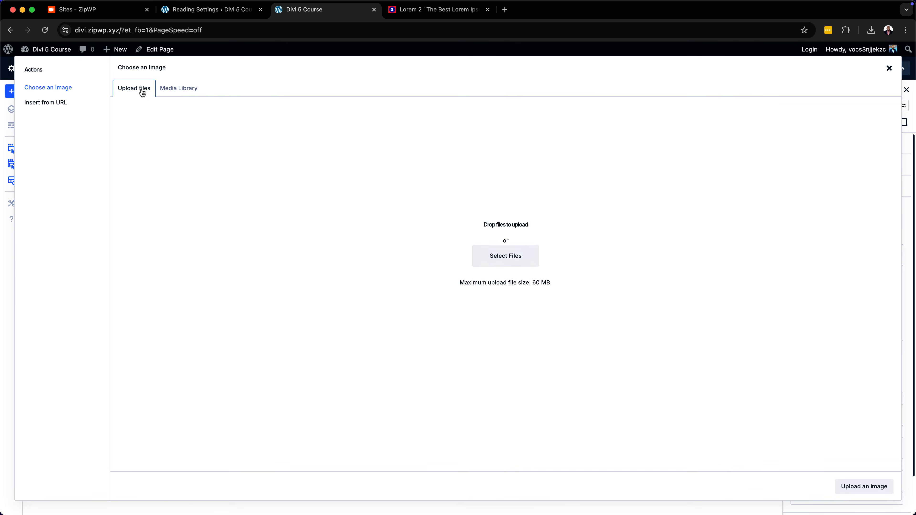
Upload the two pexels images and set the mountain tent photo as the header background
{"action": "left_click", "coordinate": [523, 255]}
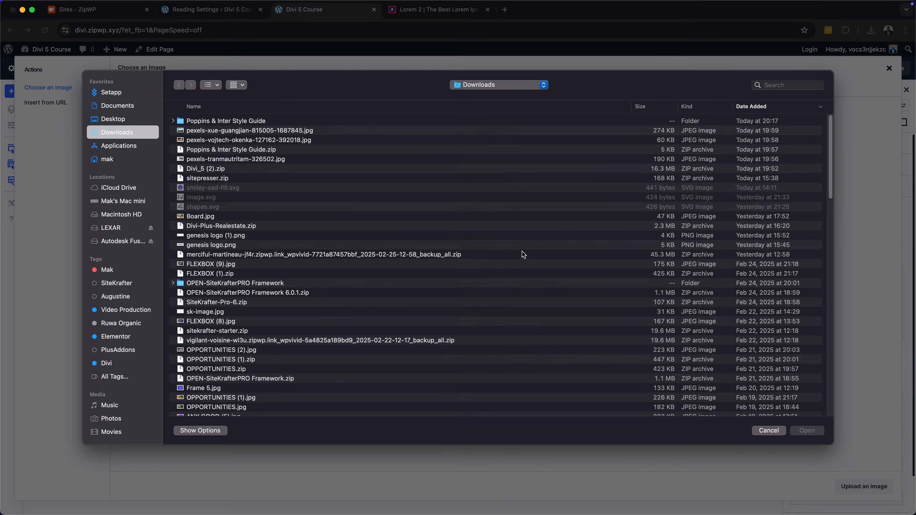
{"action": "left_click", "coordinate": [231, 131]}
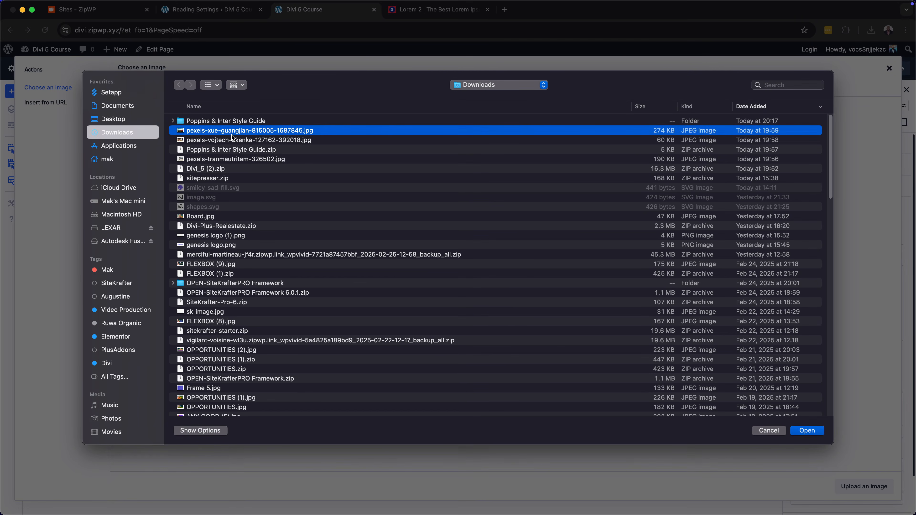
{"action": "left_click", "coordinate": [233, 140], "text": "shift"}
{"action": "left_click", "coordinate": [816, 432]}
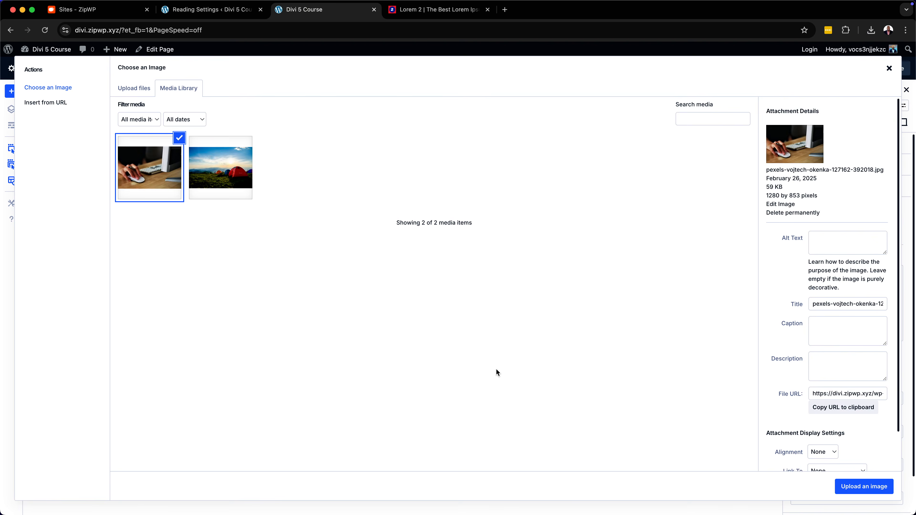
{"action": "left_click", "coordinate": [235, 179]}
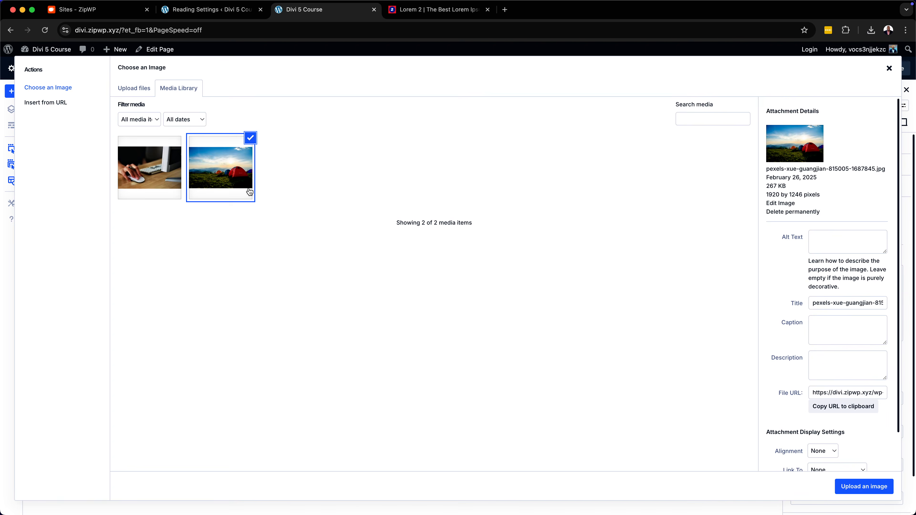
{"action": "left_click", "coordinate": [857, 490]}
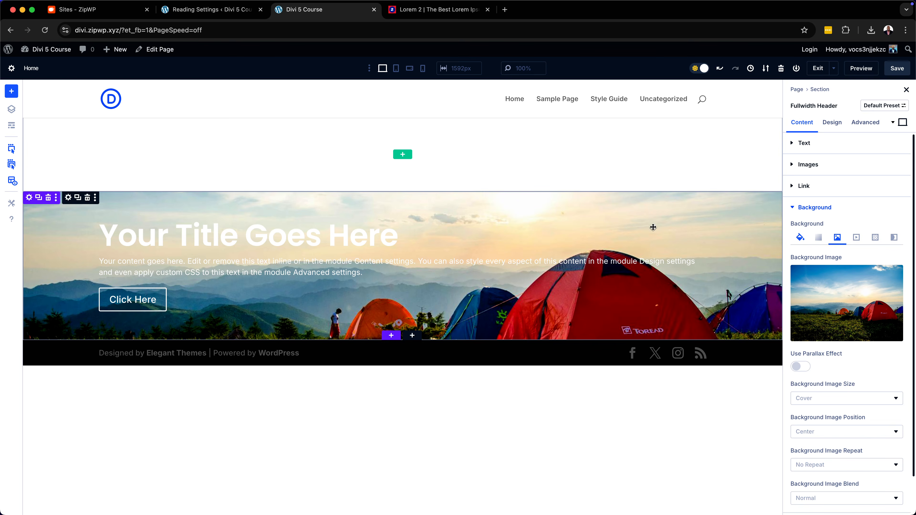
Give the header a black Background Overlay Color at 0.67 opacity, rgba(0,0,0,0.67)
{"action": "left_click", "coordinate": [832, 122]}
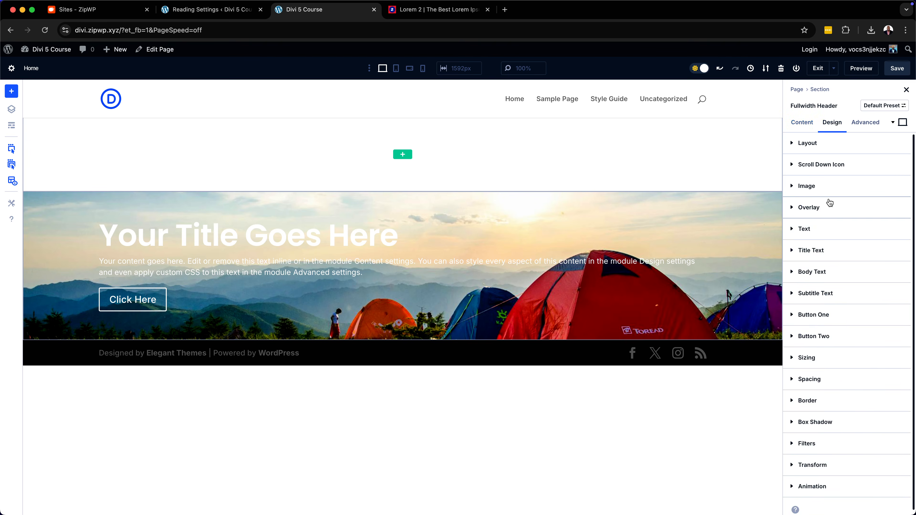
{"action": "left_click", "coordinate": [823, 208]}
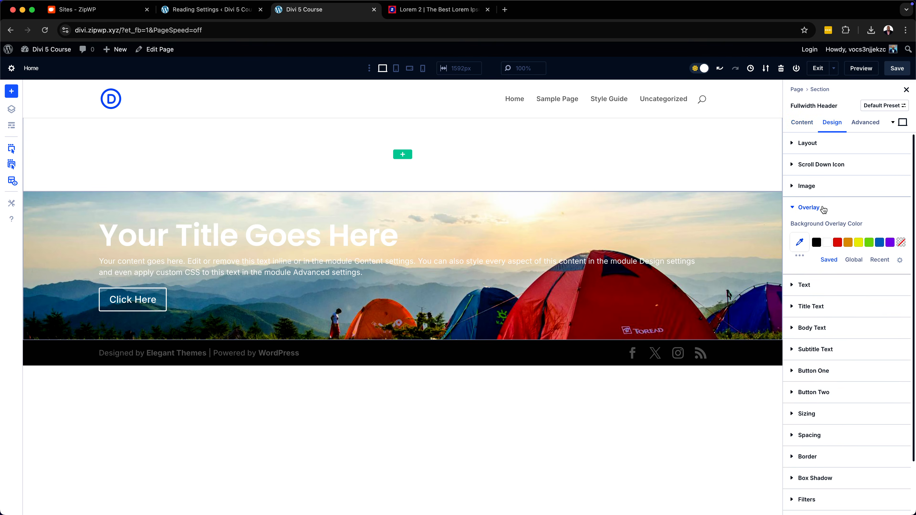
{"action": "left_click", "coordinate": [854, 259]}
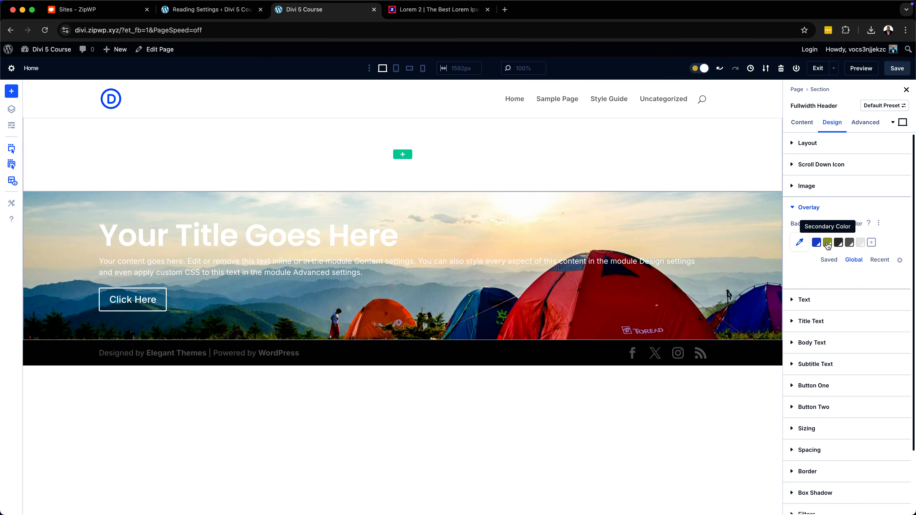
{"action": "left_click", "coordinate": [825, 260]}
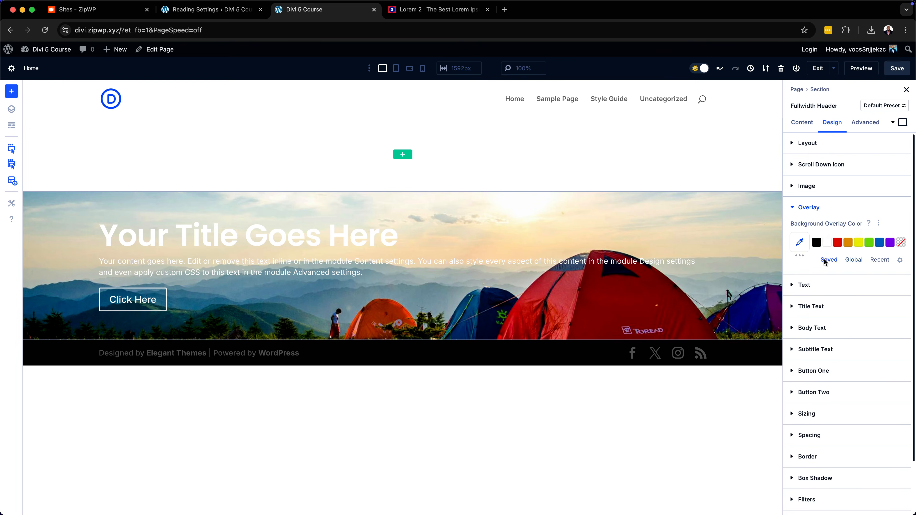
{"action": "left_click", "coordinate": [817, 244]}
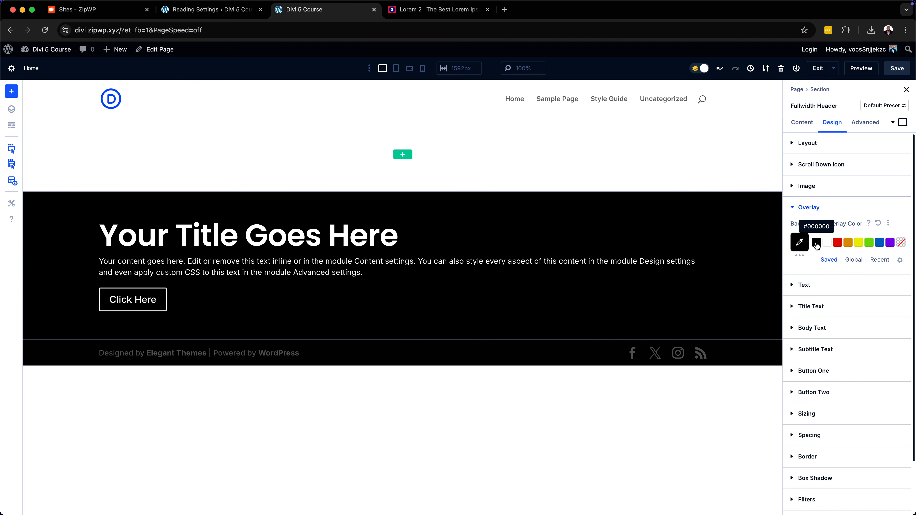
{"action": "left_click", "coordinate": [797, 245]}
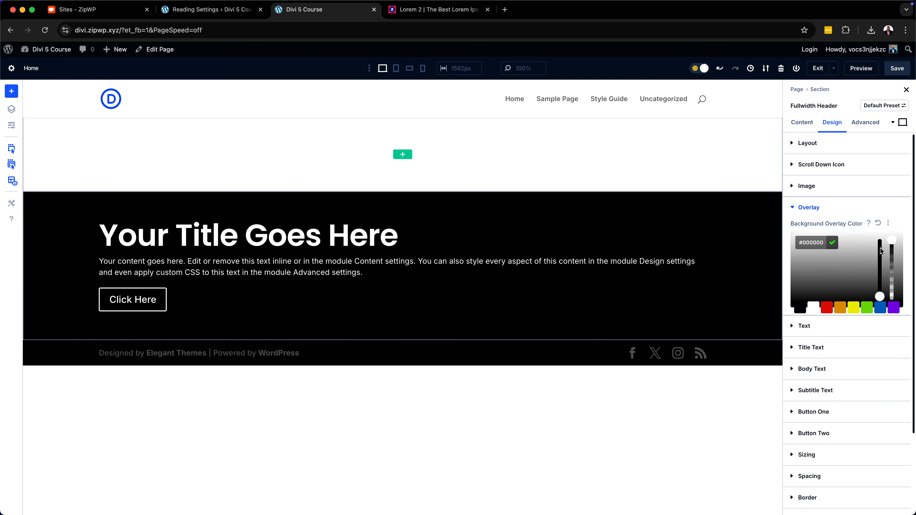
{"action": "left_click_drag", "start_coordinate": [891, 240], "coordinate": [893, 262]}
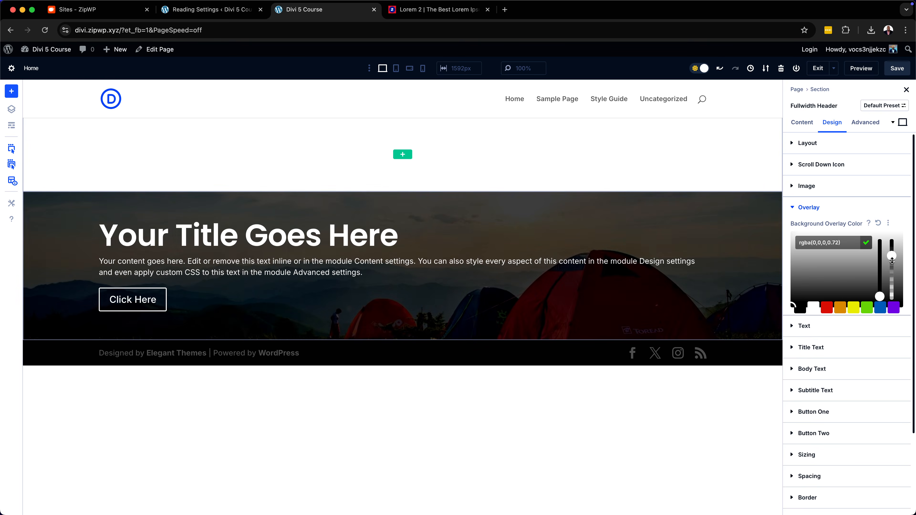
{"action": "left_click_drag", "start_coordinate": [892, 260], "coordinate": [891, 263]}
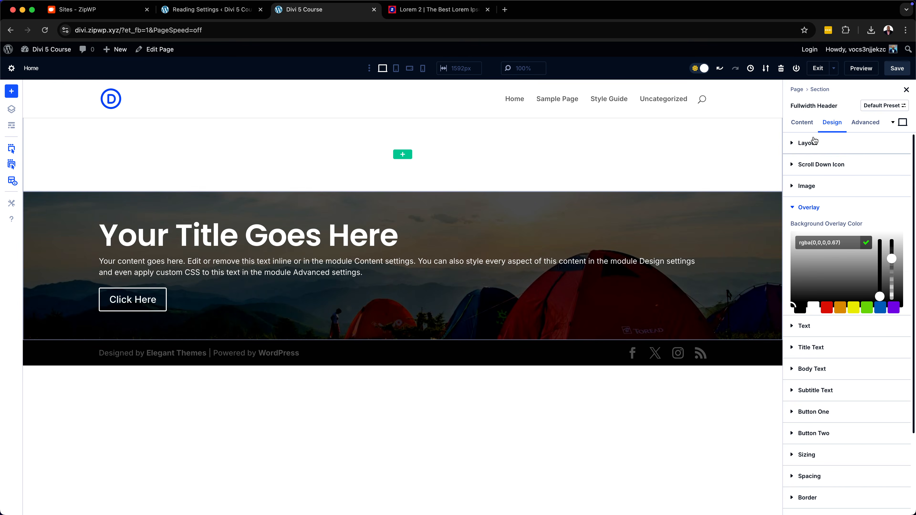
{"action": "left_click", "coordinate": [794, 209]}
{"action": "left_click", "coordinate": [793, 209]}
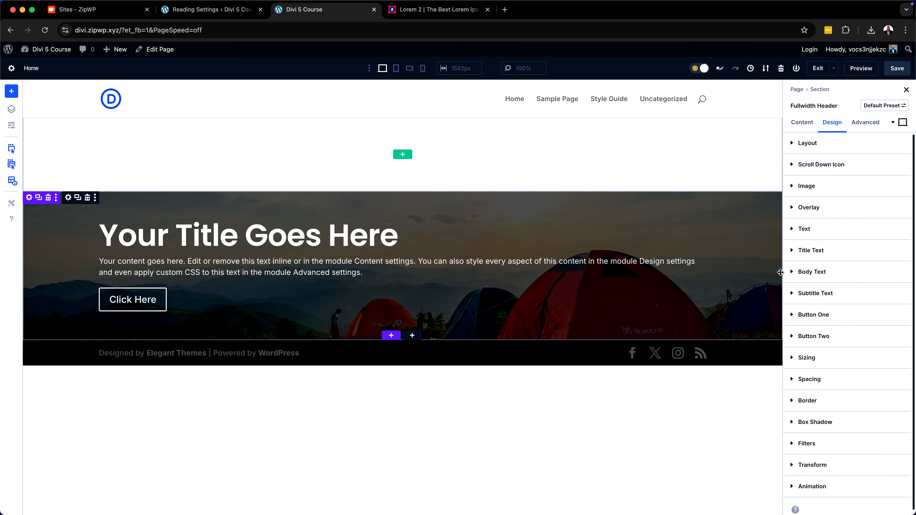
Narrow the header's Content Width to 44% in Sizing
{"action": "left_click", "coordinate": [850, 295]}
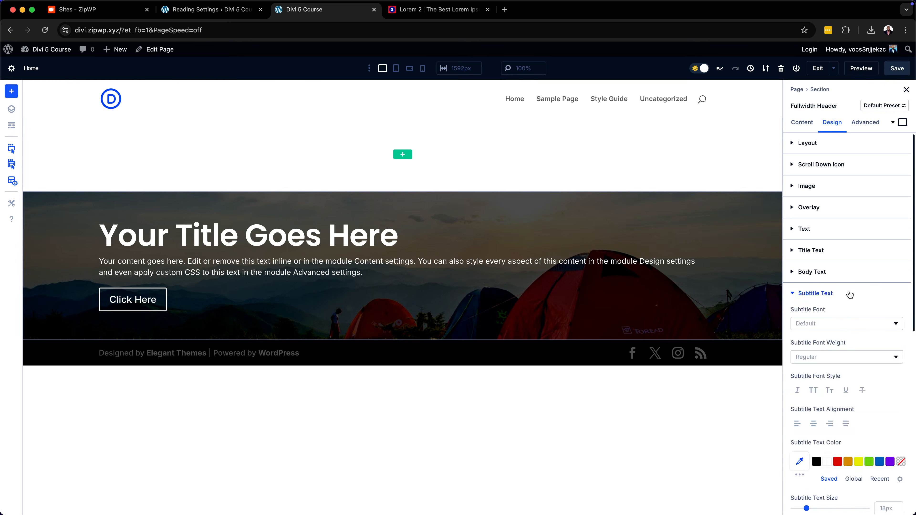
{"action": "left_click", "coordinate": [850, 294]}
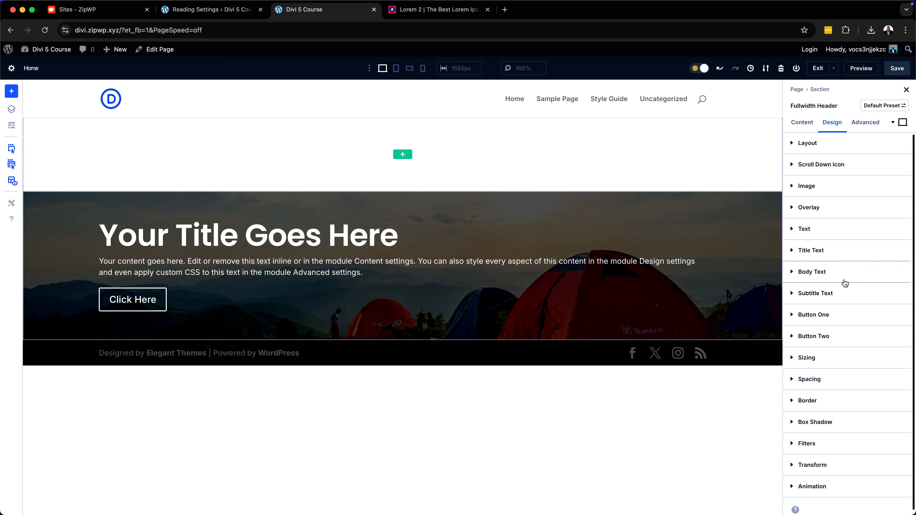
{"action": "left_click", "coordinate": [829, 358]}
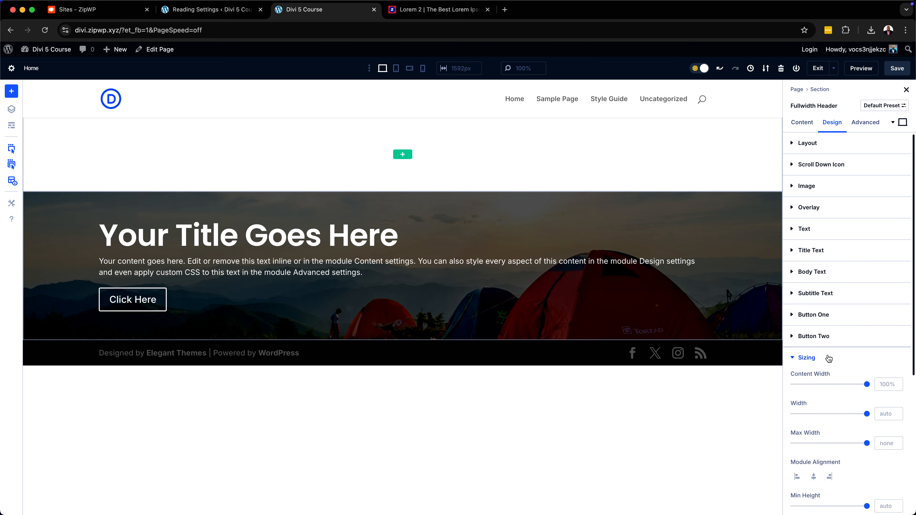
{"action": "scroll", "coordinate": [828, 358], "scroll_direction": "down", "scroll_amount": 2}
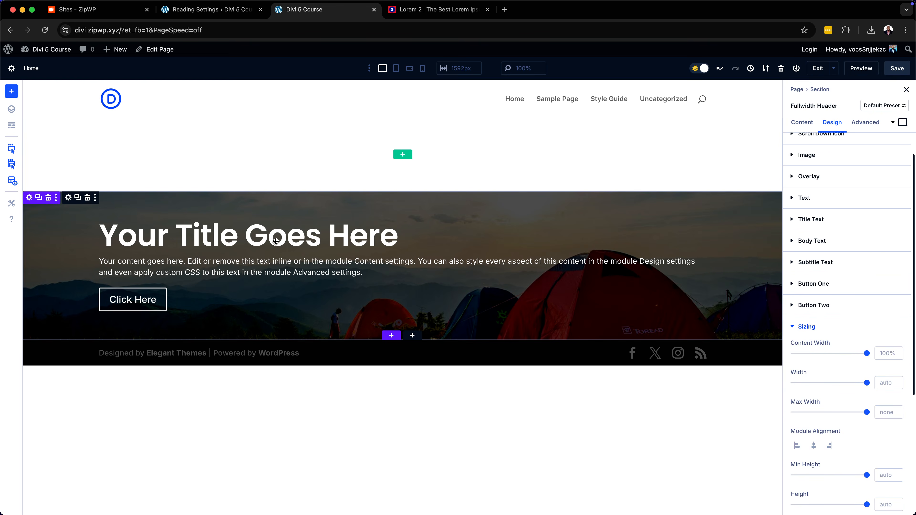
{"action": "left_click_drag", "start_coordinate": [866, 360], "coordinate": [826, 353]}
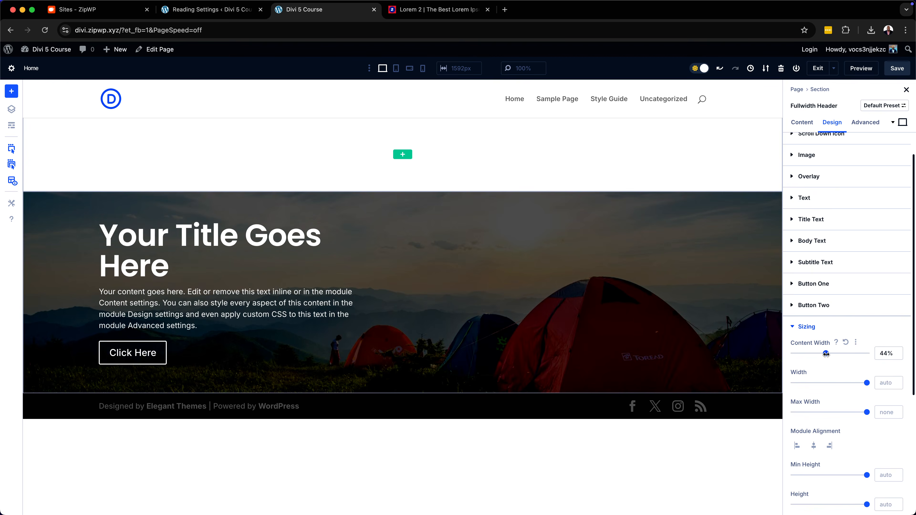
{"action": "left_click_drag", "start_coordinate": [826, 354], "coordinate": [826, 355]}
Turn on Make Fullscreen in the header's Layout settings
{"action": "scroll", "coordinate": [844, 200], "scroll_direction": "up", "scroll_amount": 2}
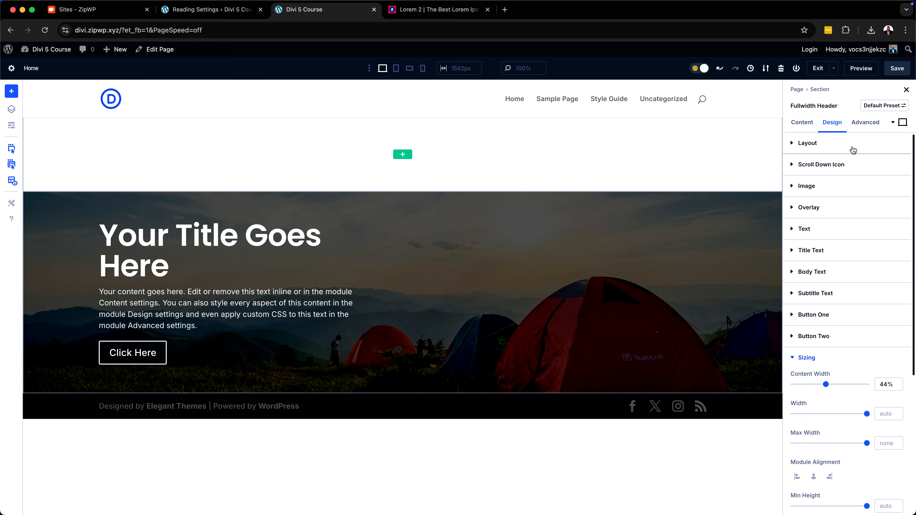
{"action": "left_click", "coordinate": [853, 144]}
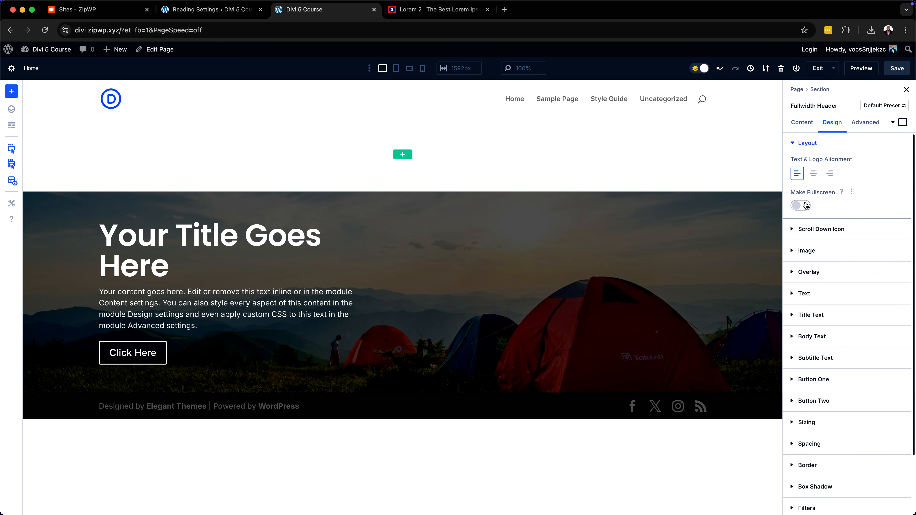
{"action": "left_click", "coordinate": [806, 208]}
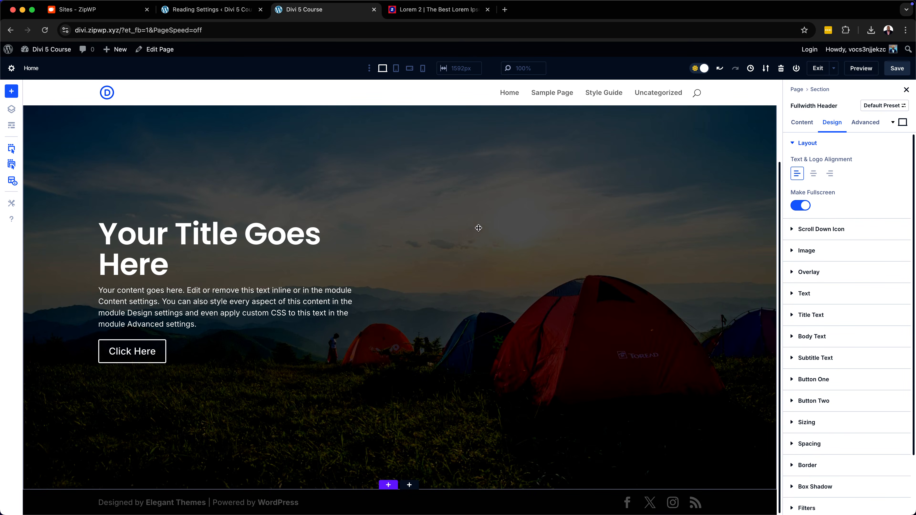
Set the header's tablet Content Width to 80%
{"action": "left_click", "coordinate": [396, 69]}
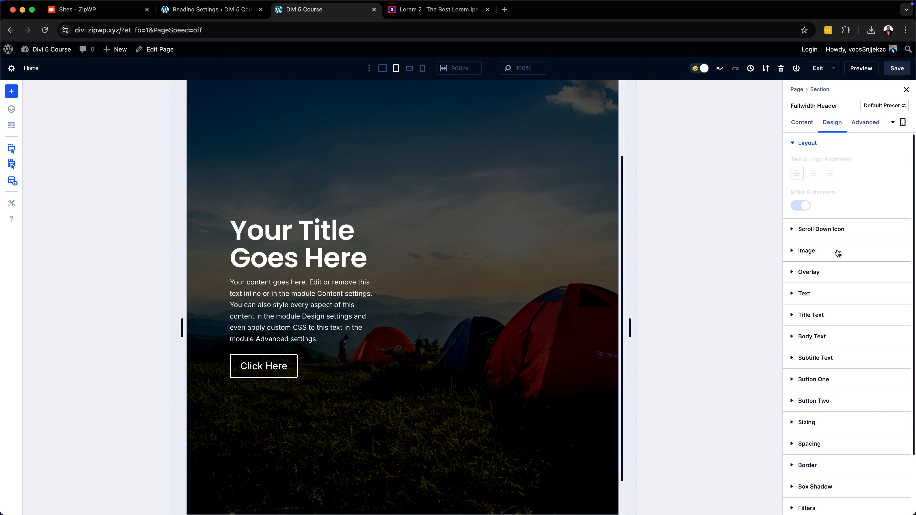
{"action": "scroll", "coordinate": [836, 301], "scroll_direction": "down", "scroll_amount": 1}
{"action": "left_click", "coordinate": [830, 391]}
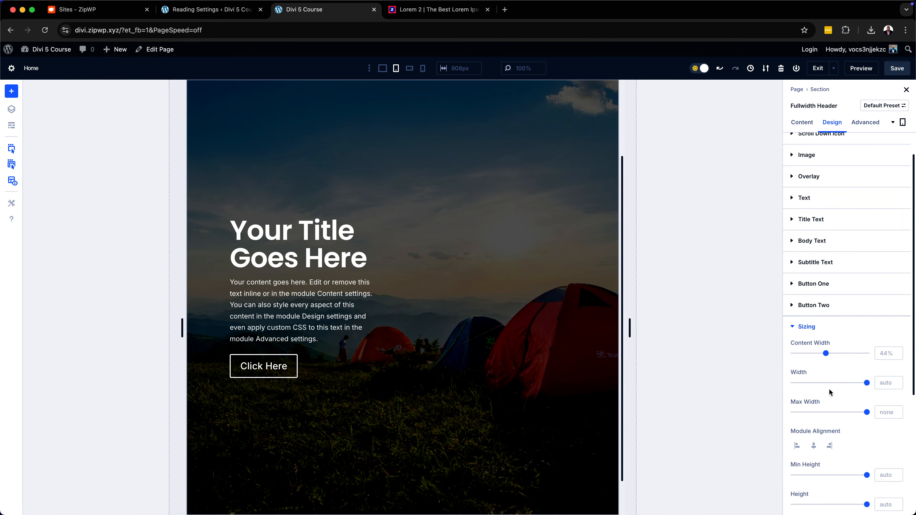
{"action": "left_click_drag", "start_coordinate": [826, 352], "coordinate": [851, 353]}
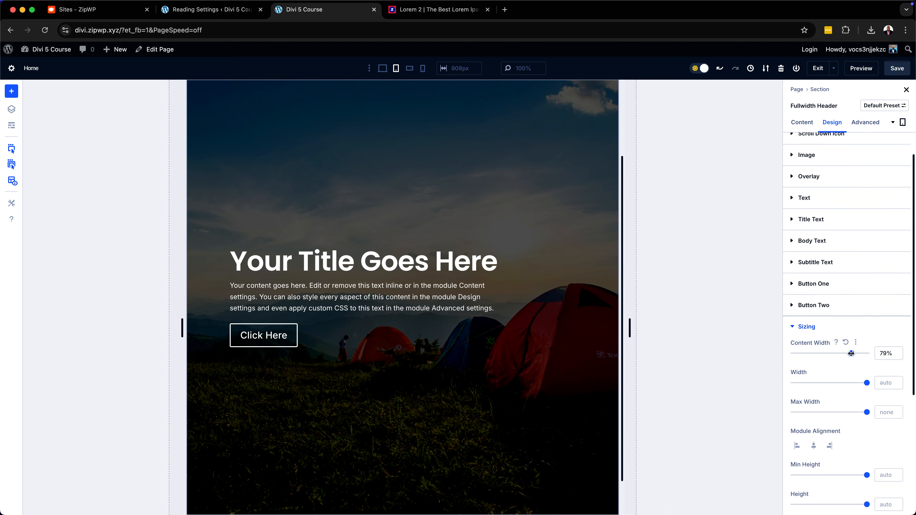
{"action": "left_click_drag", "start_coordinate": [852, 353], "coordinate": [852, 354]}
Set the phone Content Width to 100%, then return to the desktop view
{"action": "left_click", "coordinate": [411, 70]}
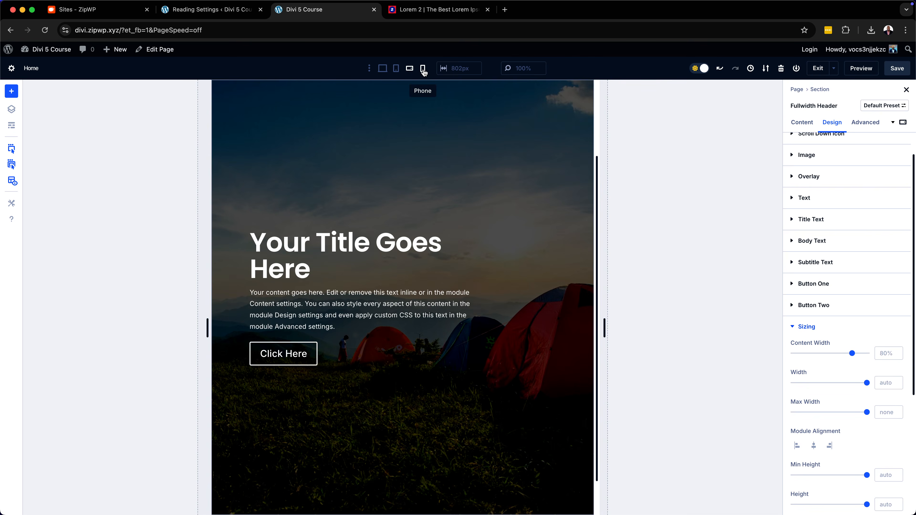
{"action": "left_click", "coordinate": [423, 70]}
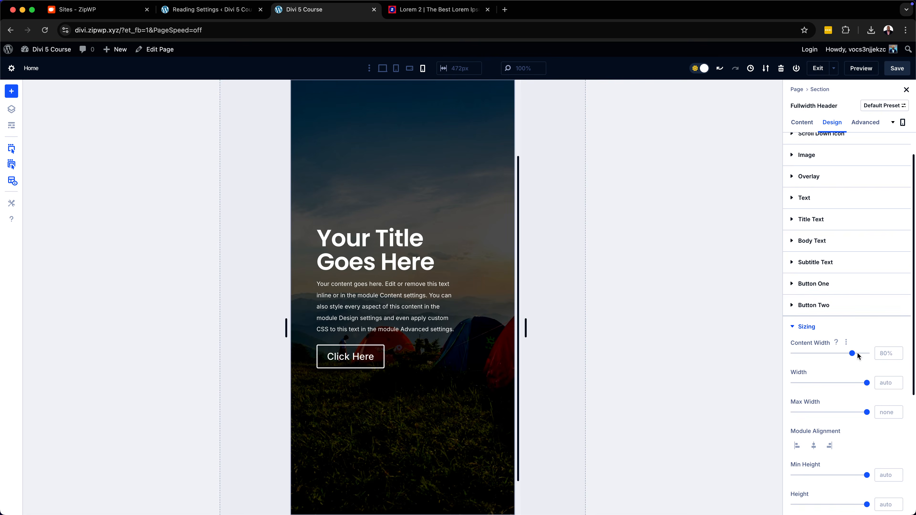
{"action": "left_click_drag", "start_coordinate": [858, 357], "coordinate": [867, 362]}
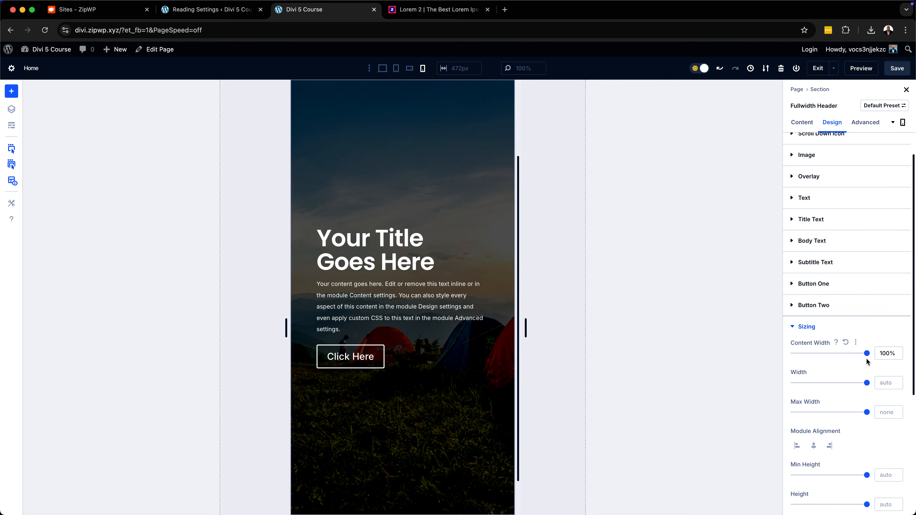
{"action": "left_click", "coordinate": [382, 69]}
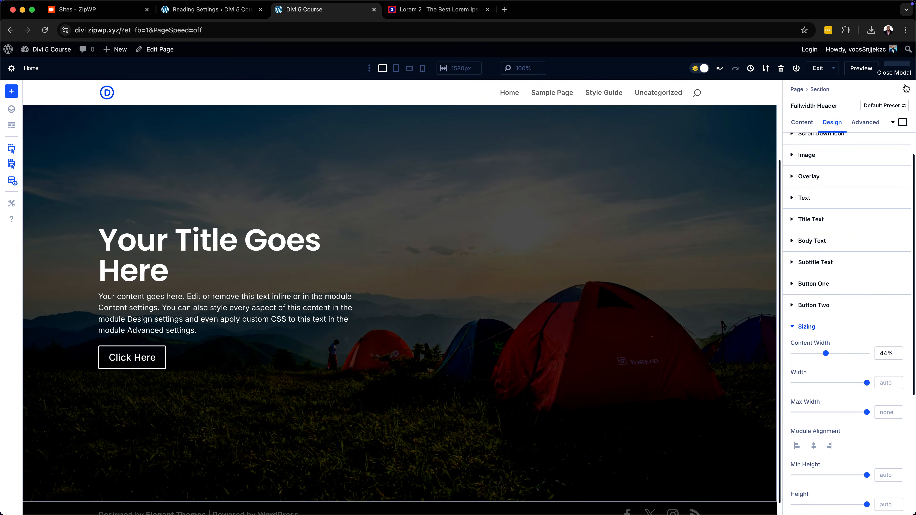
Save the page and insert a Regular section below the Fullwidth Header
{"action": "left_click", "coordinate": [906, 72]}
{"action": "scroll", "coordinate": [577, 375], "scroll_direction": "up", "scroll_amount": 1}
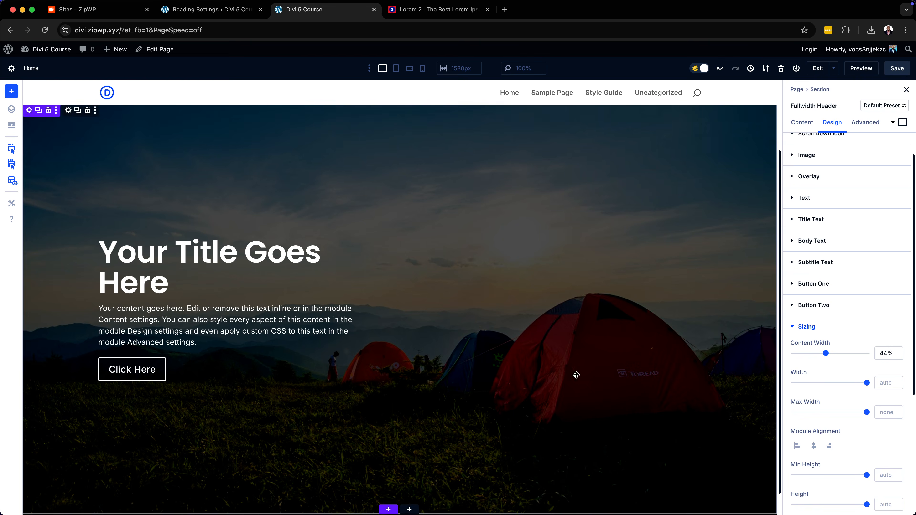
{"action": "scroll", "coordinate": [576, 375], "scroll_direction": "up", "scroll_amount": 2}
{"action": "scroll", "coordinate": [468, 341], "scroll_direction": "down", "scroll_amount": 3}
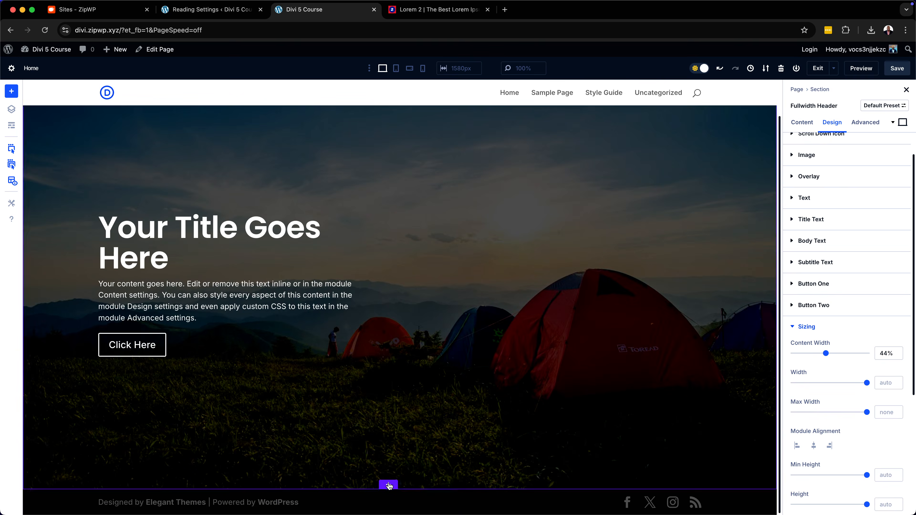
{"action": "left_click", "coordinate": [389, 485]}
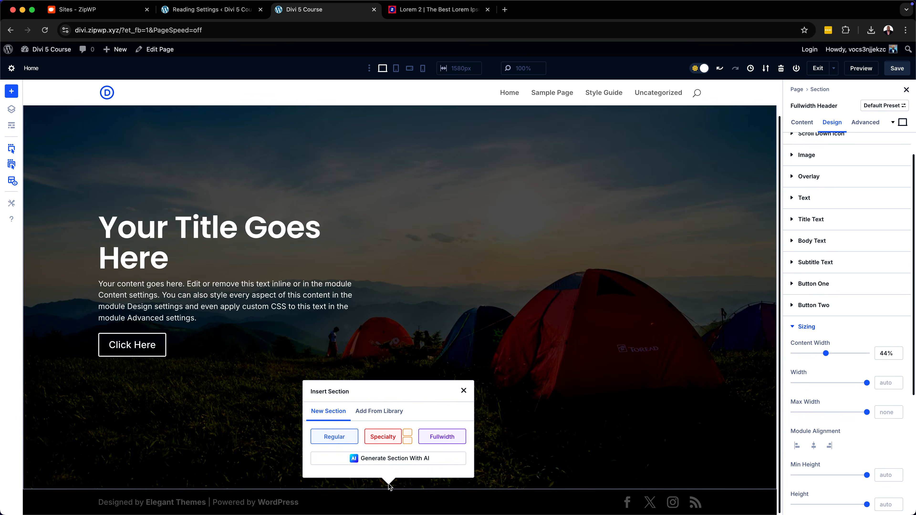
{"action": "left_click", "coordinate": [342, 439]}
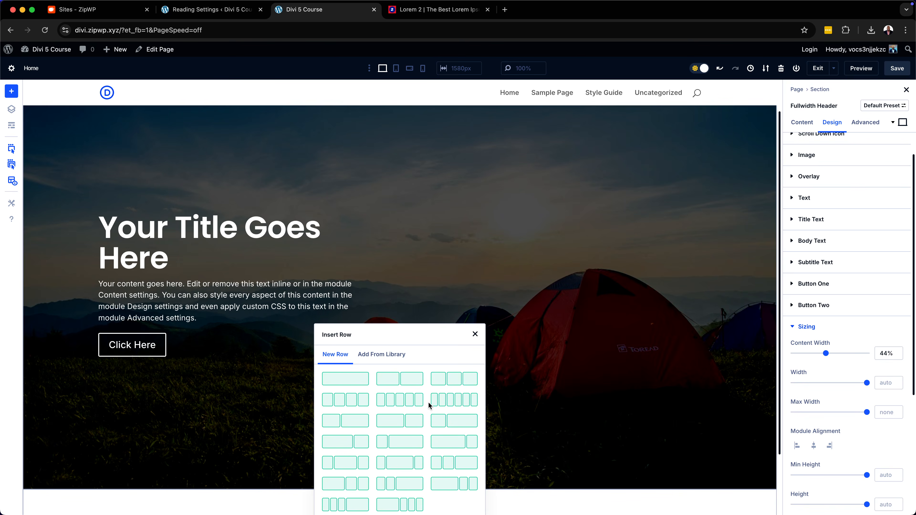
Add a two-column row with a Blurb in the left column, using Lorem 2 text as its body
{"action": "left_click", "coordinate": [414, 379]}
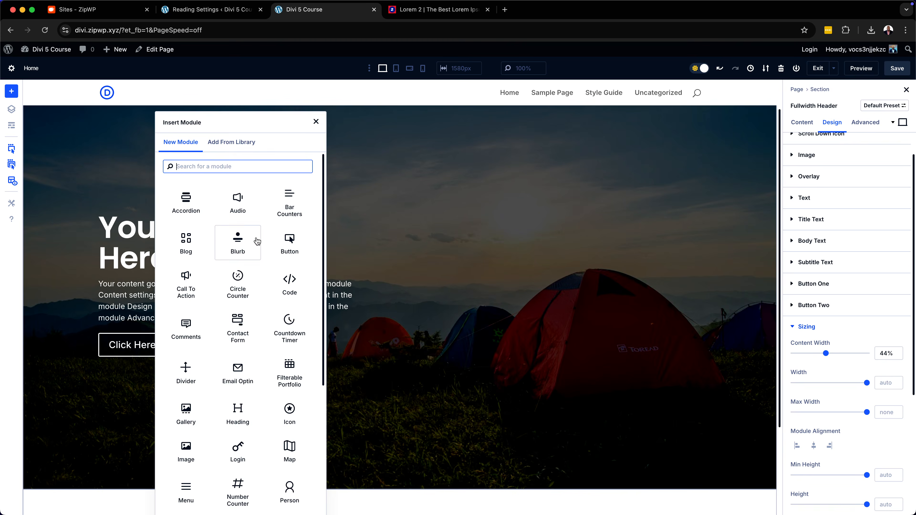
{"action": "left_click", "coordinate": [241, 246]}
{"action": "scroll", "coordinate": [523, 394], "scroll_direction": "down", "scroll_amount": 6}
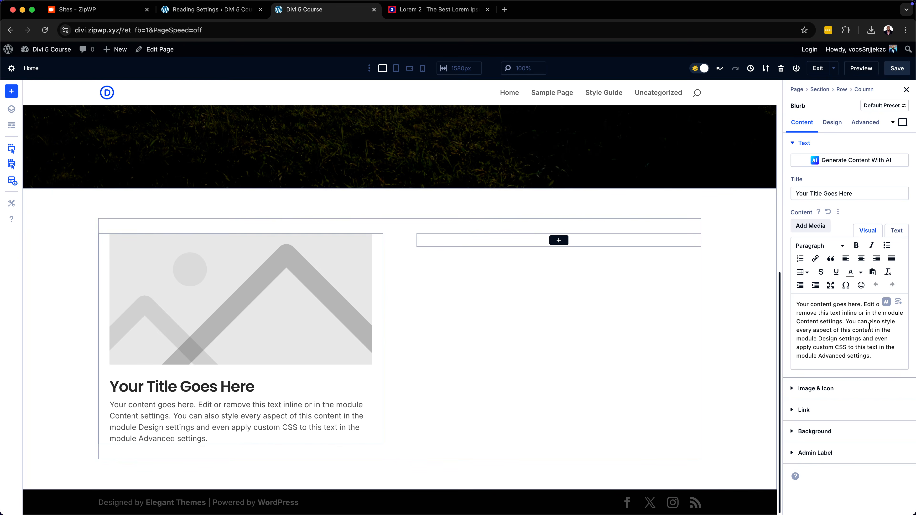
{"action": "left_click", "coordinate": [443, 11]}
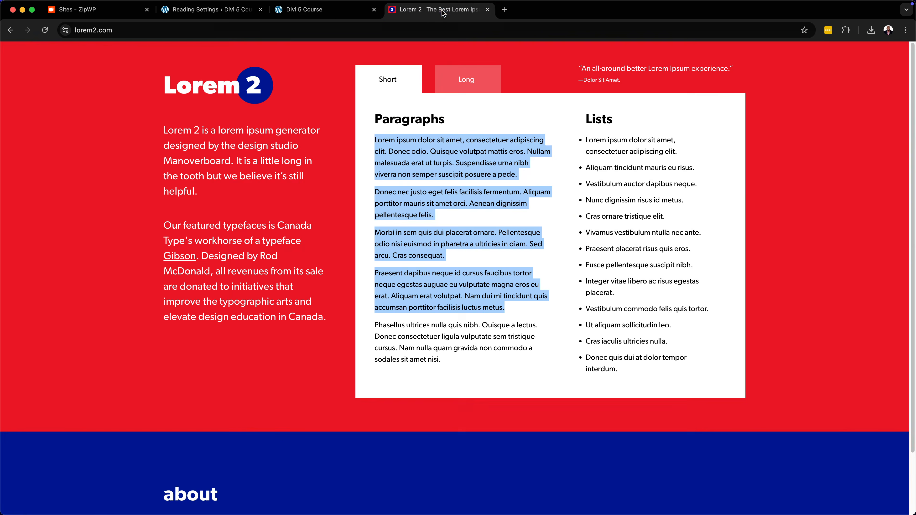
{"action": "left_click", "coordinate": [415, 166]}
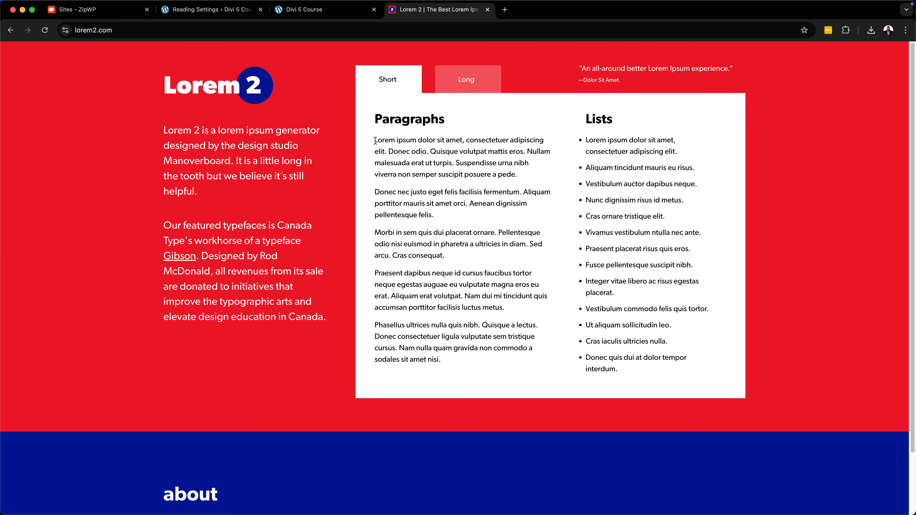
{"action": "left_click_drag", "start_coordinate": [375, 140], "coordinate": [527, 153]}
{"action": "key", "text": "cmd+c"}
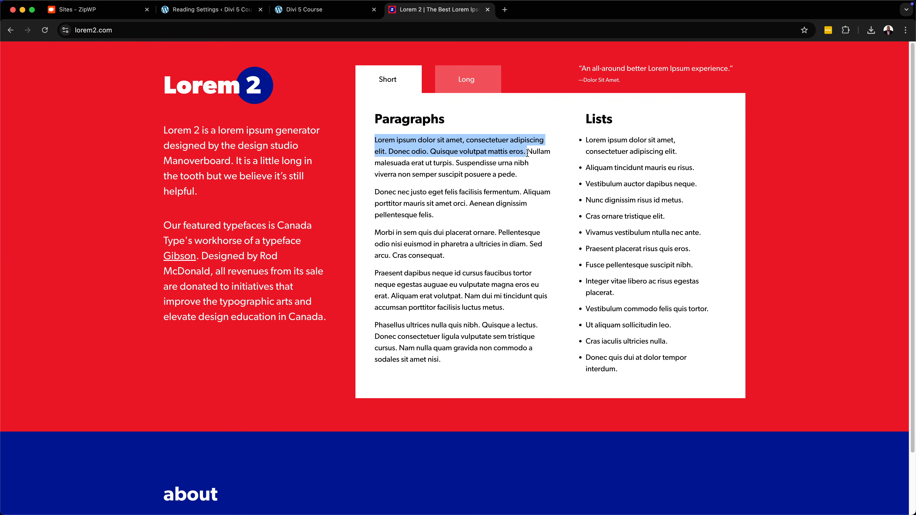
{"action": "left_click", "coordinate": [322, 11]}
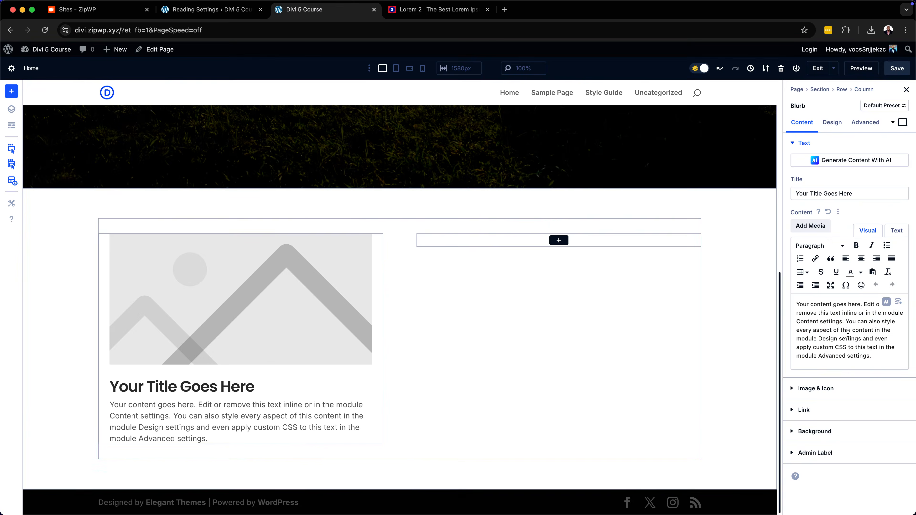
{"action": "left_click_drag", "start_coordinate": [881, 357], "coordinate": [778, 302]}
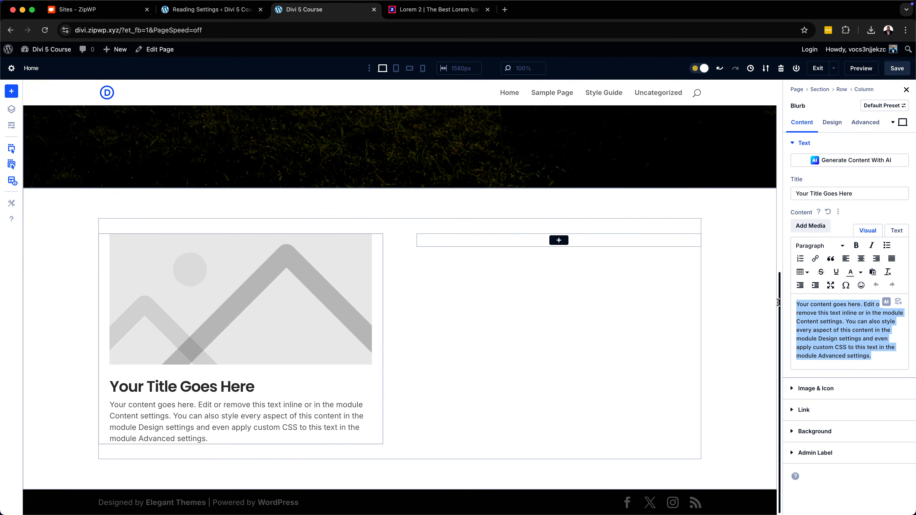
{"action": "key", "text": "cmd+v"}
Change the blurb title to 'Aliquam porttitor mauris'
{"action": "left_click", "coordinate": [460, 15]}
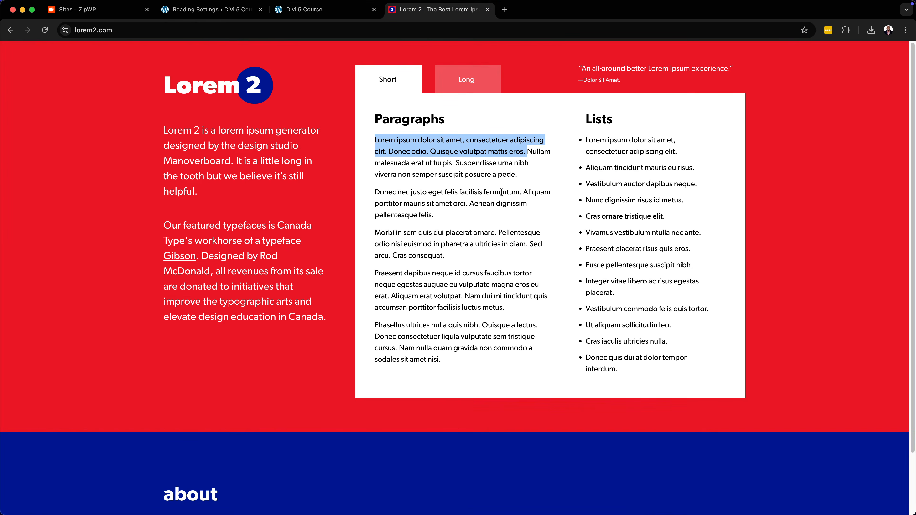
{"action": "left_click_drag", "start_coordinate": [521, 192], "coordinate": [449, 211]}
{"action": "key", "text": "super+c"}
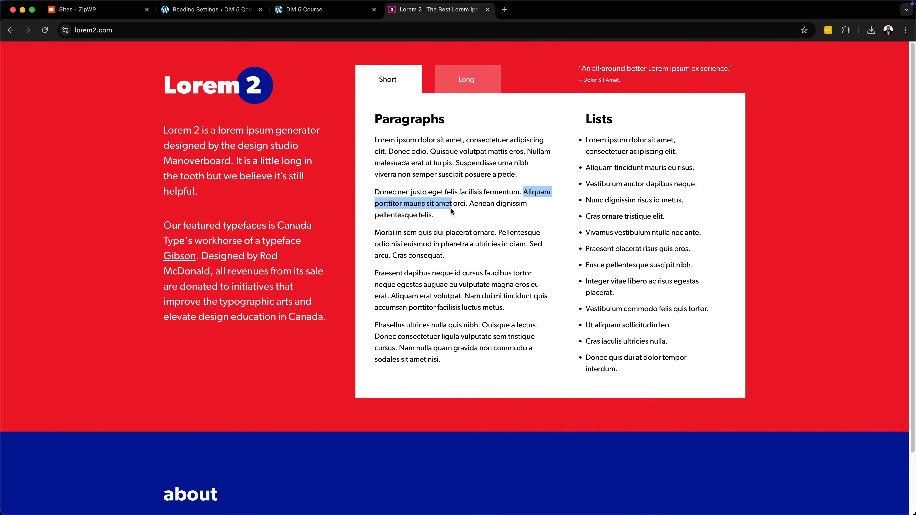
{"action": "left_click", "coordinate": [324, 10]}
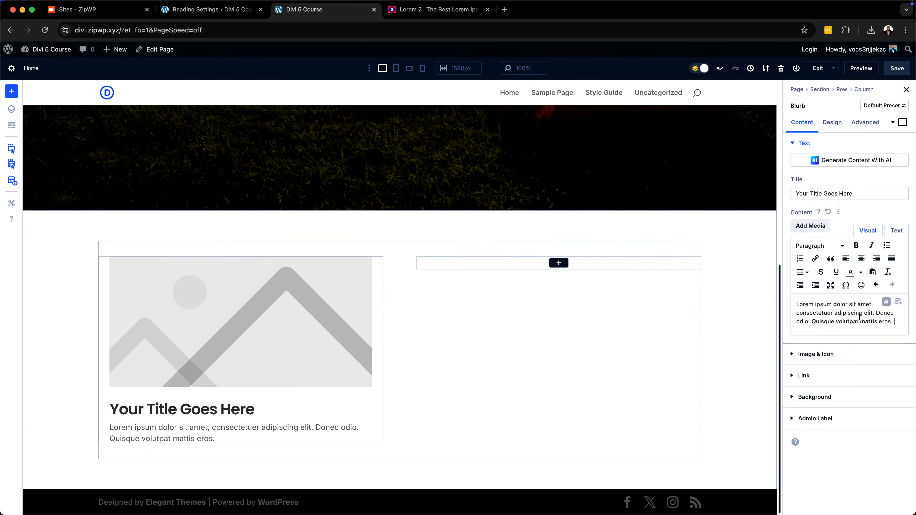
{"action": "triple_click", "coordinate": [857, 194]}
{"action": "key", "text": "super+v"}
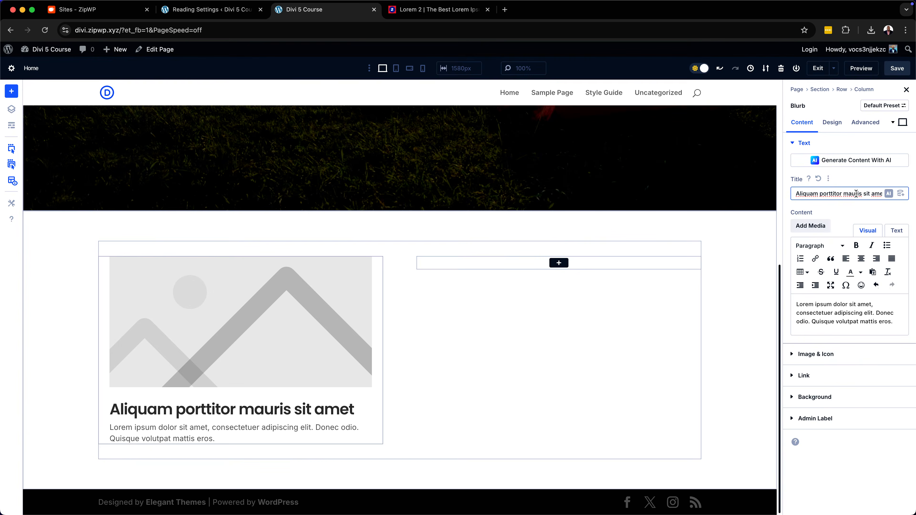
{"action": "left_click_drag", "start_coordinate": [864, 194], "coordinate": [904, 198]}
{"action": "key", "text": "BackSpace"}
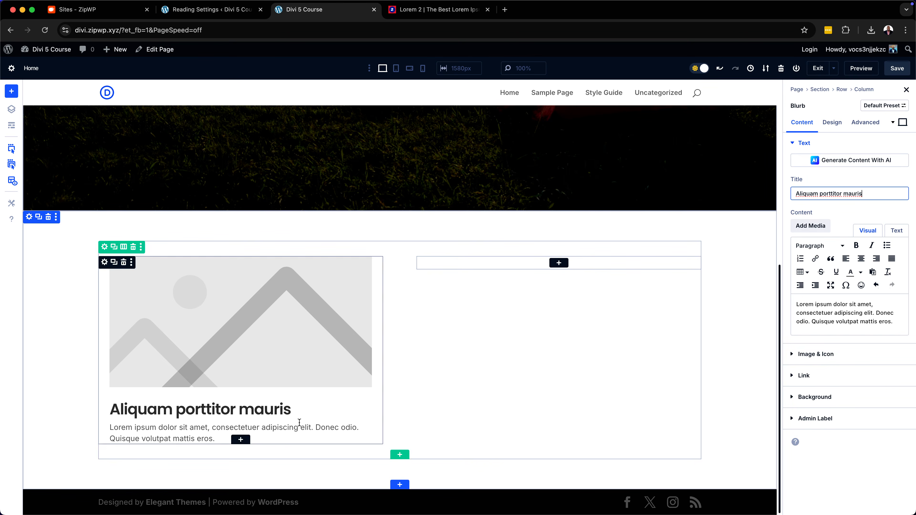
Set the blurb image to the photo of a hand on a mouse
{"action": "left_click", "coordinate": [850, 354]}
{"action": "left_click", "coordinate": [852, 261]}
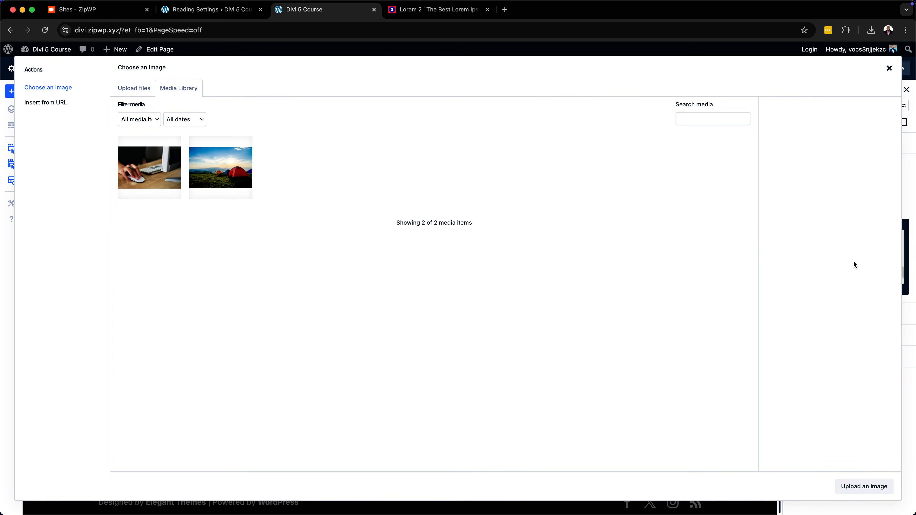
{"action": "left_click", "coordinate": [145, 179]}
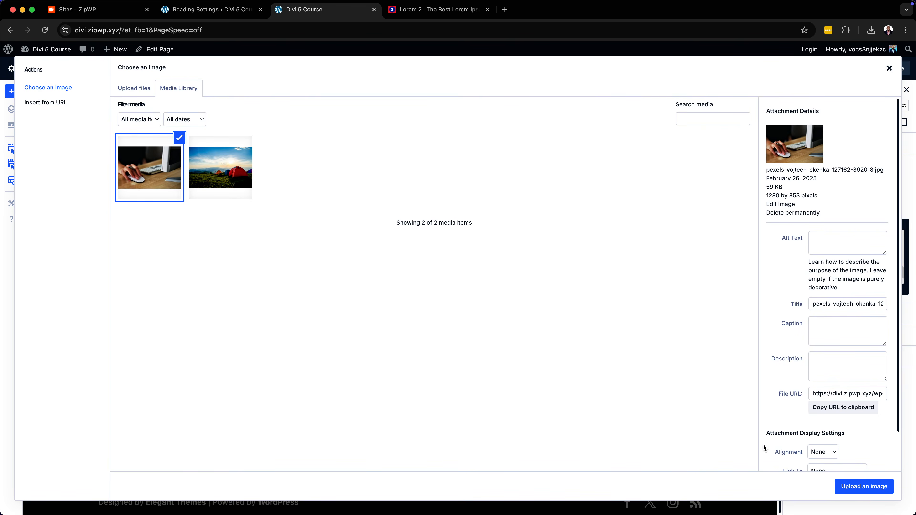
{"action": "left_click", "coordinate": [860, 487]}
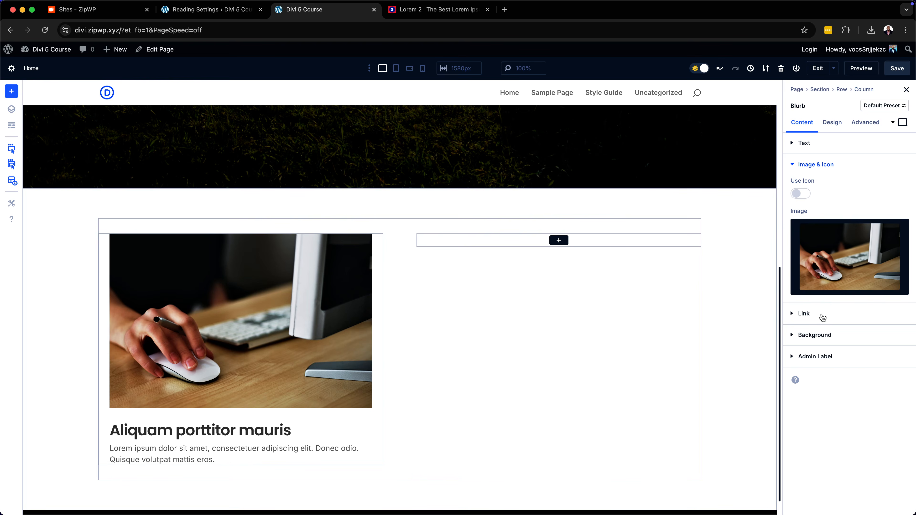
Give the blurb a #f9f9f9 light grey background colour
{"action": "left_click", "coordinate": [815, 335]}
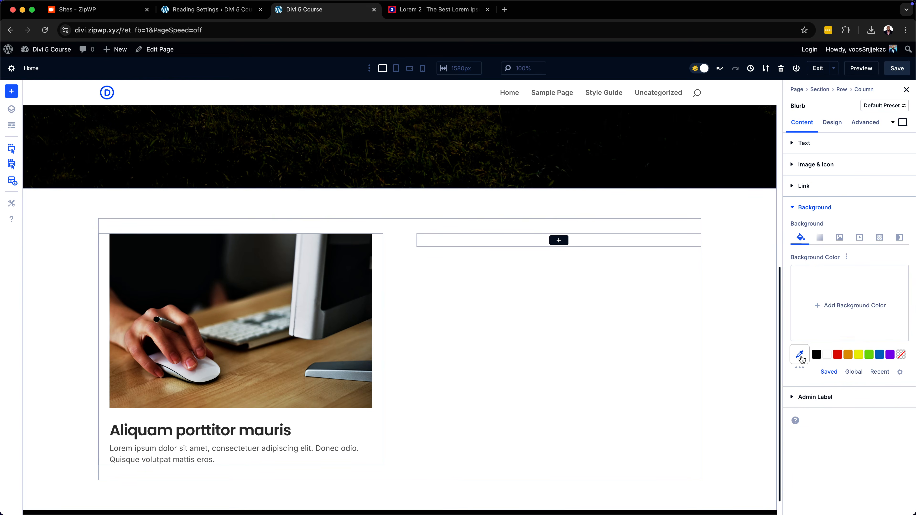
{"action": "left_click", "coordinate": [816, 355]}
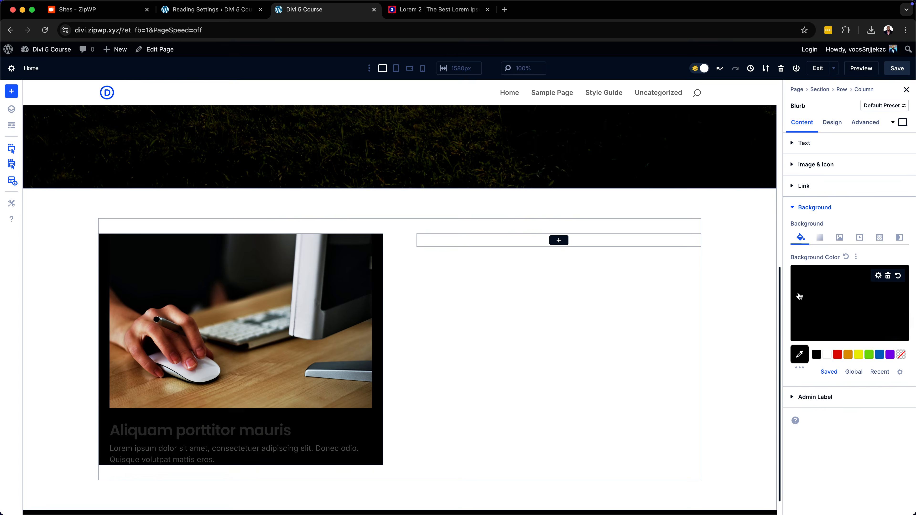
{"action": "left_click_drag", "start_coordinate": [796, 295], "coordinate": [785, 268]}
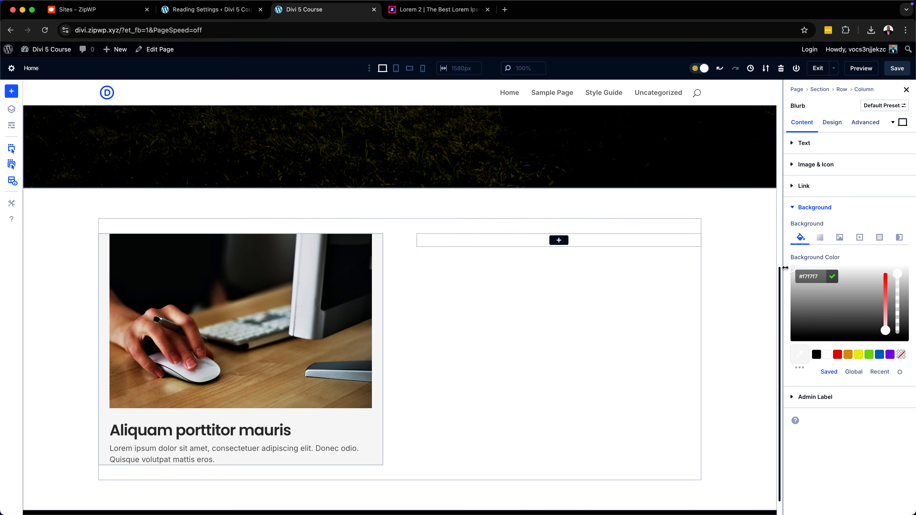
{"action": "left_click_drag", "start_coordinate": [786, 268], "coordinate": [785, 267]}
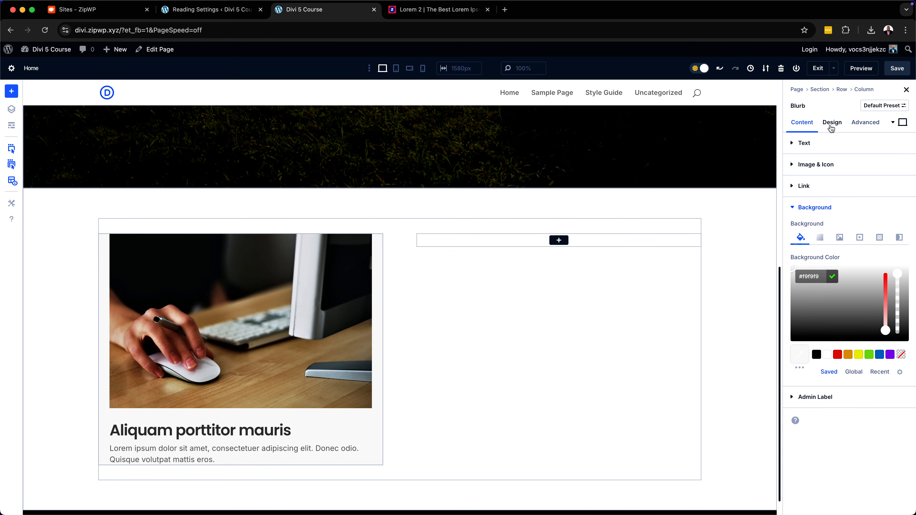
Pad the blurb 2rem on top, bottom, left and right
{"action": "left_click", "coordinate": [831, 127]}
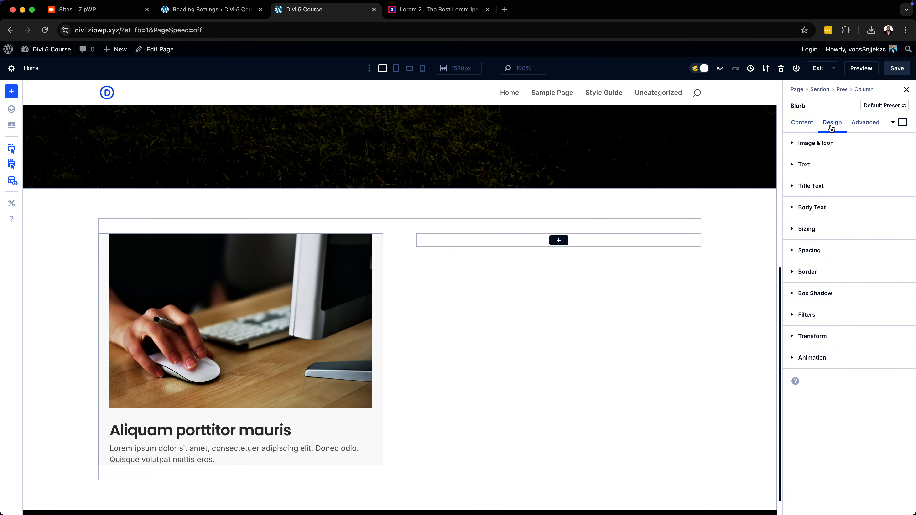
{"action": "left_click", "coordinate": [828, 256]}
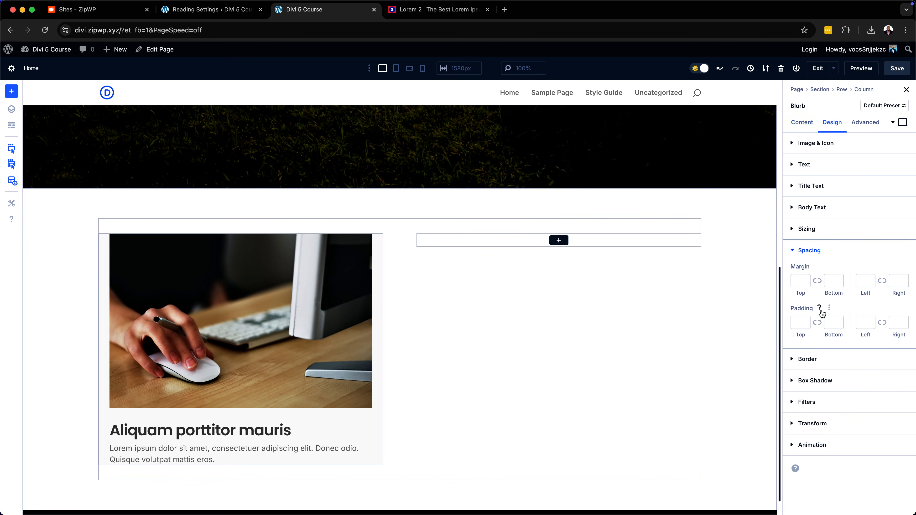
{"action": "left_click", "coordinate": [796, 321]}
{"action": "type", "text": "2rem"}
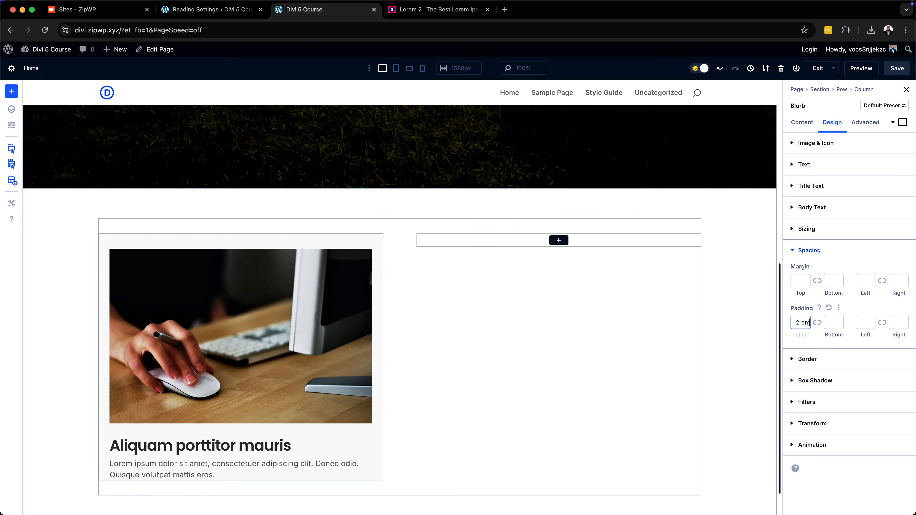
{"action": "left_click", "coordinate": [817, 323]}
{"action": "left_click", "coordinate": [858, 324]}
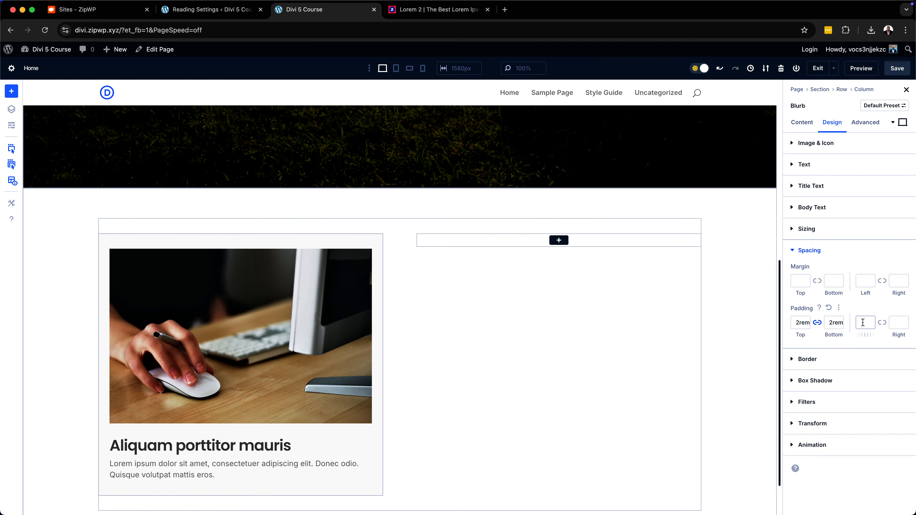
{"action": "type", "text": "2rem"}
{"action": "left_click", "coordinate": [884, 323]}
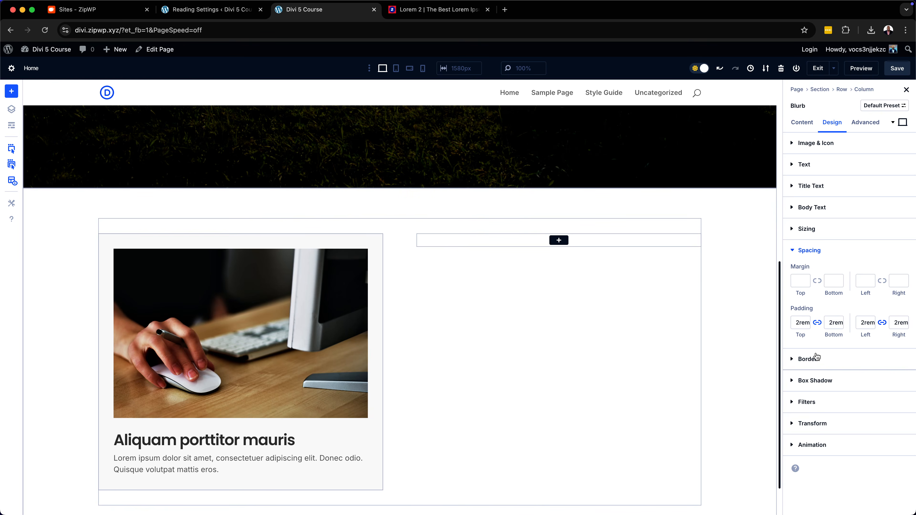
Add a 1px #e8e8e8 border to the blurb, save the page and turn off X-Ray outlines
{"action": "left_click", "coordinate": [836, 359]}
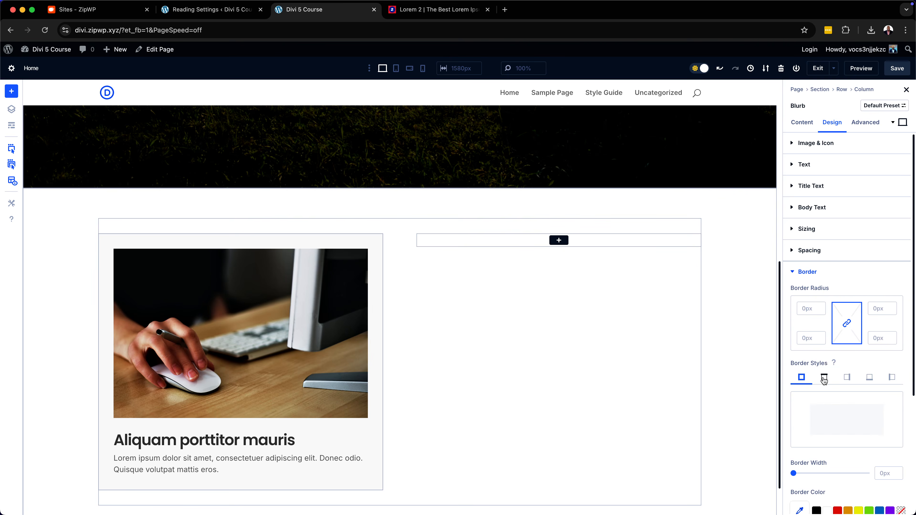
{"action": "scroll", "coordinate": [826, 466], "scroll_direction": "down", "scroll_amount": 1}
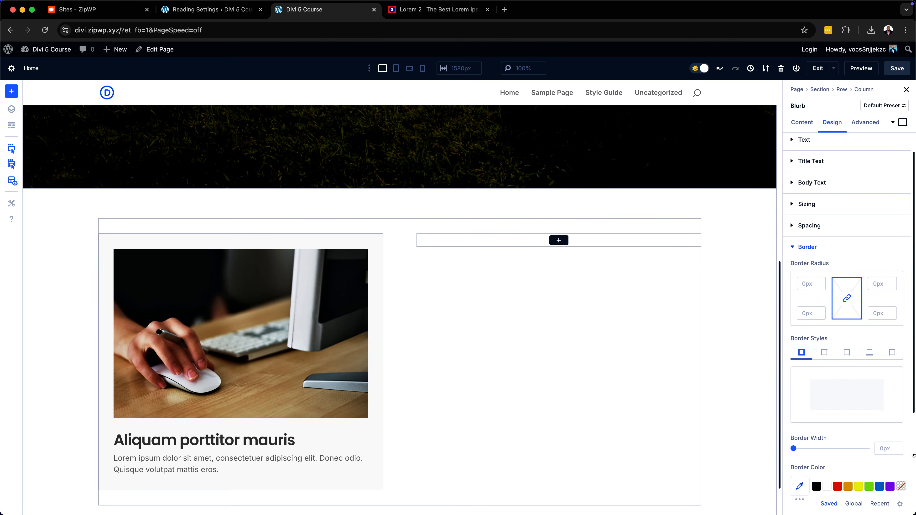
{"action": "left_click", "coordinate": [898, 447]}
{"action": "scroll", "coordinate": [807, 450], "scroll_direction": "down", "scroll_amount": 3}
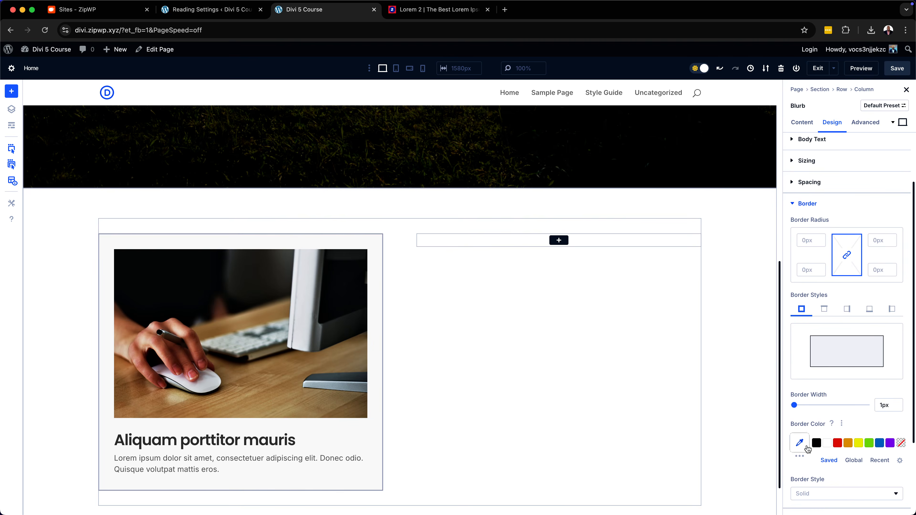
{"action": "left_click", "coordinate": [817, 445]}
{"action": "left_click", "coordinate": [799, 444]}
{"action": "left_click", "coordinate": [791, 436]}
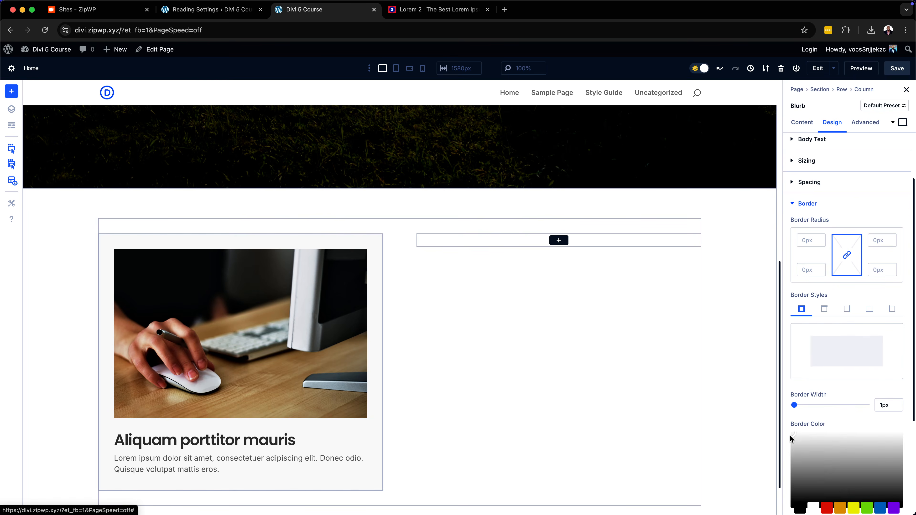
{"action": "left_click", "coordinate": [788, 441]}
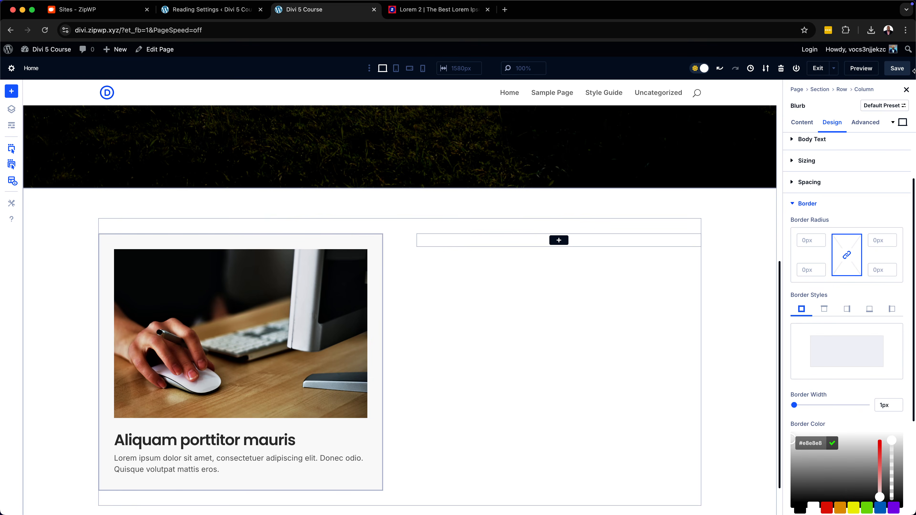
{"action": "left_click", "coordinate": [898, 68]}
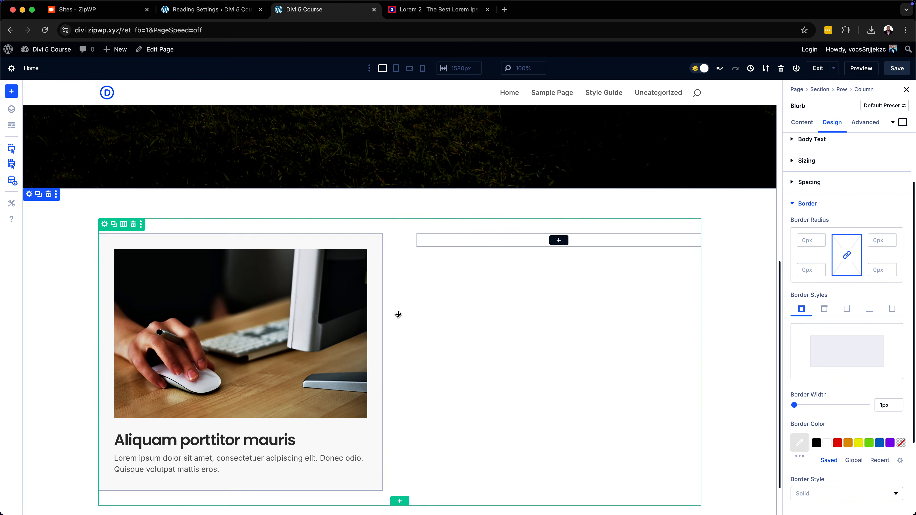
{"action": "left_click", "coordinate": [12, 181]}
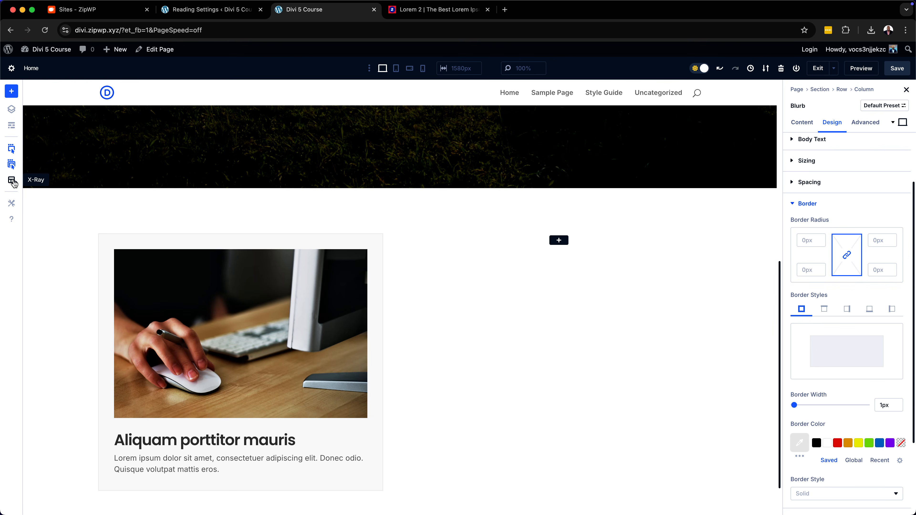
Save the blurb's current styles as a new preset named blurb-design-1
{"action": "scroll", "coordinate": [77, 317], "scroll_direction": "down", "scroll_amount": 2}
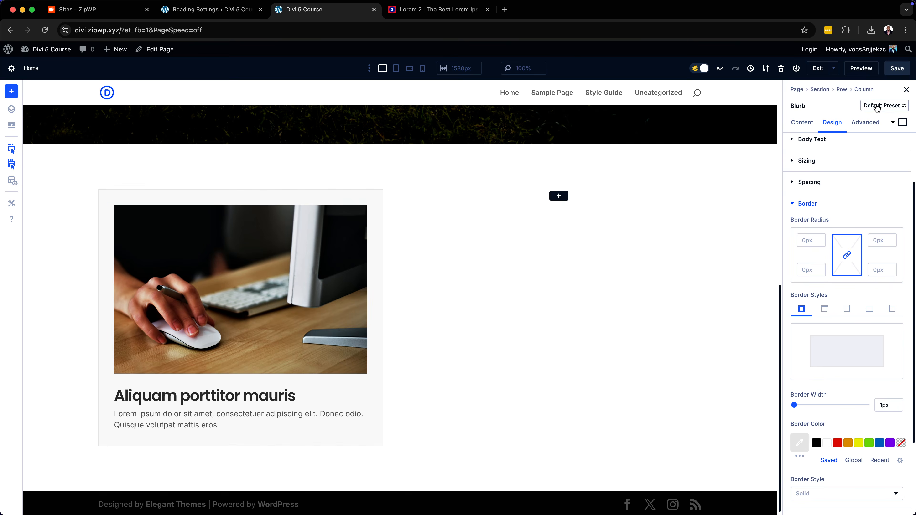
{"action": "left_click", "coordinate": [878, 107]}
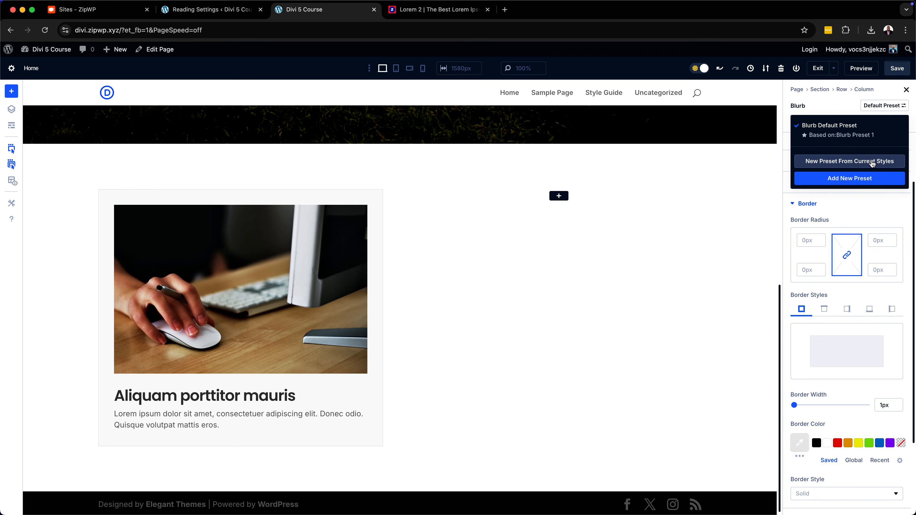
{"action": "left_click", "coordinate": [872, 162]}
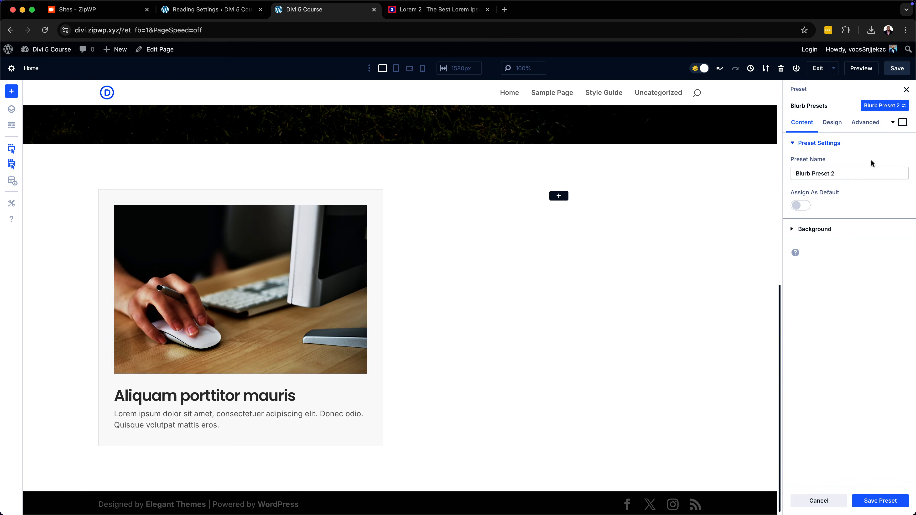
{"action": "triple_click", "coordinate": [860, 175]}
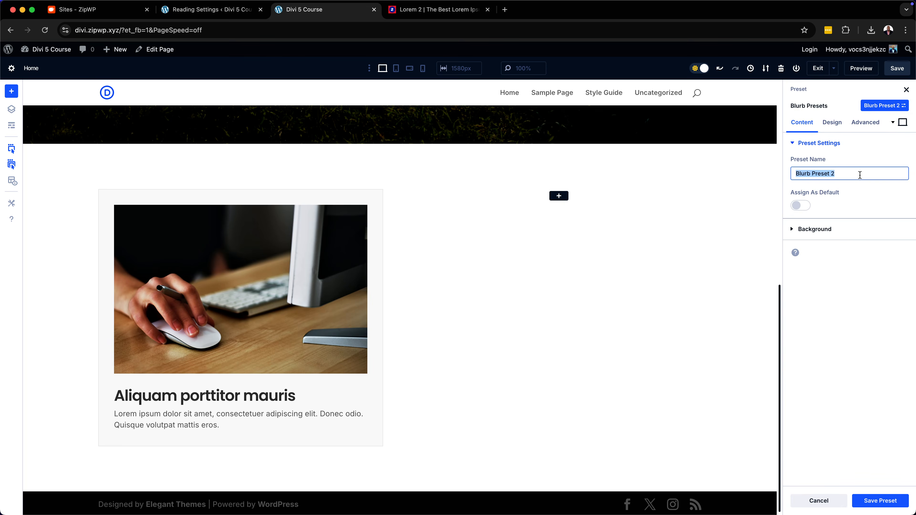
{"action": "type", "text": "blurb-design-"}
{"action": "type", "text": "1"}
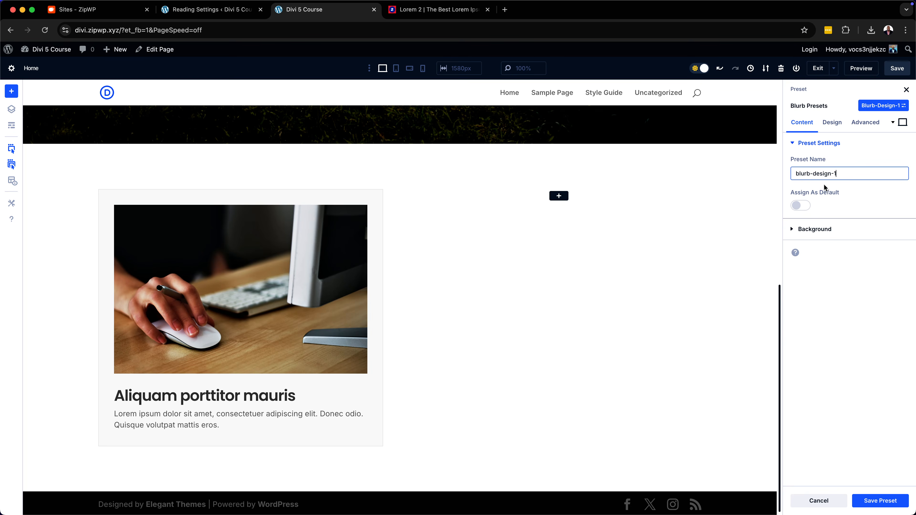
{"action": "left_click", "coordinate": [890, 503]}
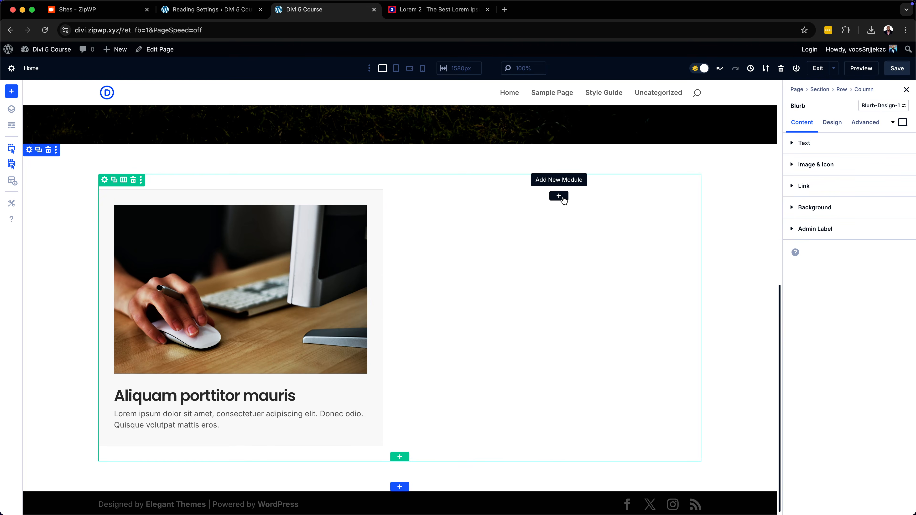
Duplicate the image blurb and move the copy into the empty right column
{"action": "left_click", "coordinate": [898, 106]}
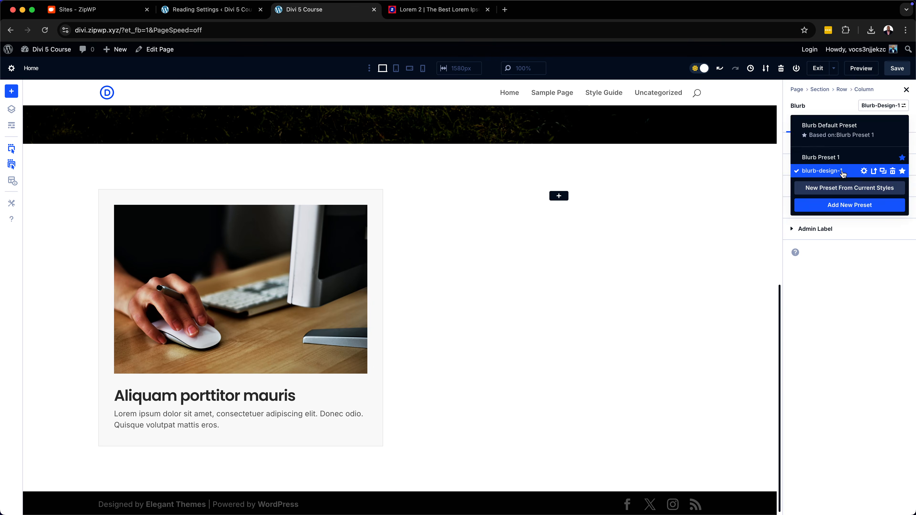
{"action": "left_click", "coordinate": [609, 226]}
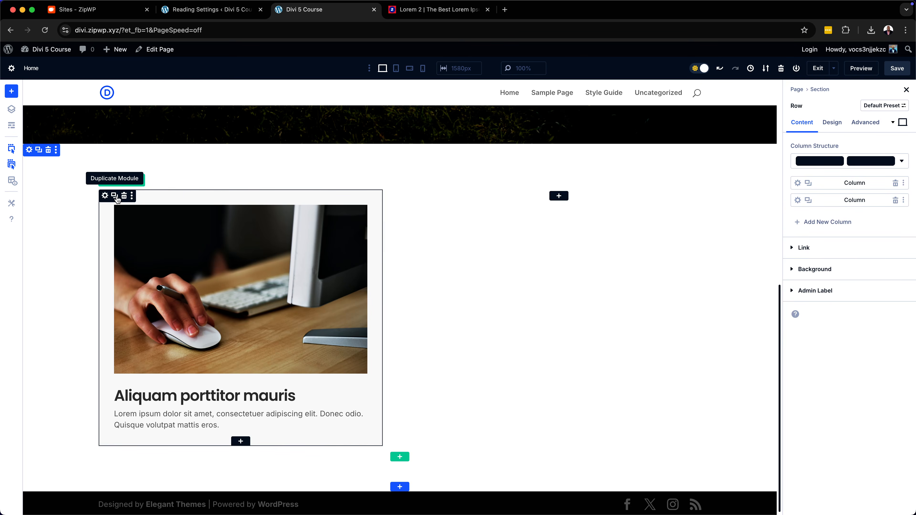
{"action": "left_click", "coordinate": [116, 196]}
{"action": "left_click_drag", "start_coordinate": [217, 203], "coordinate": [594, 196]}
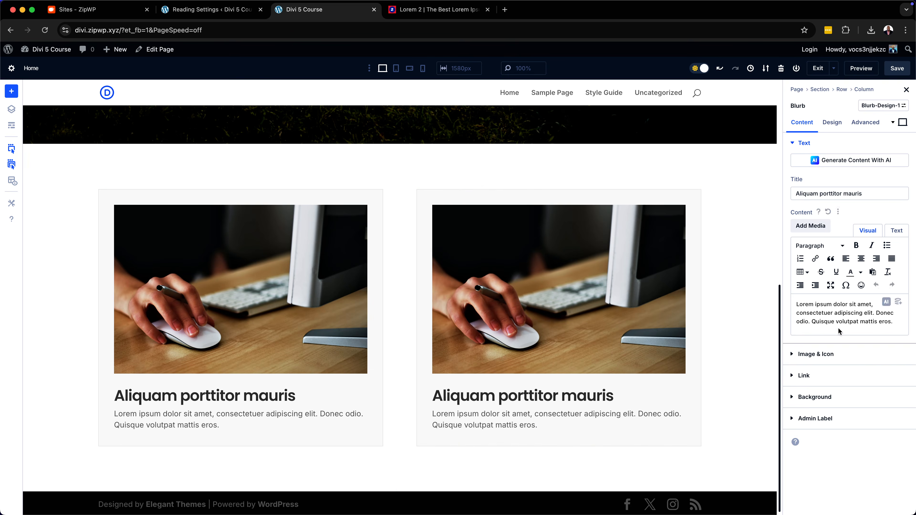
Replace the copied blurb's image with the tent photo
{"action": "left_click", "coordinate": [816, 354]}
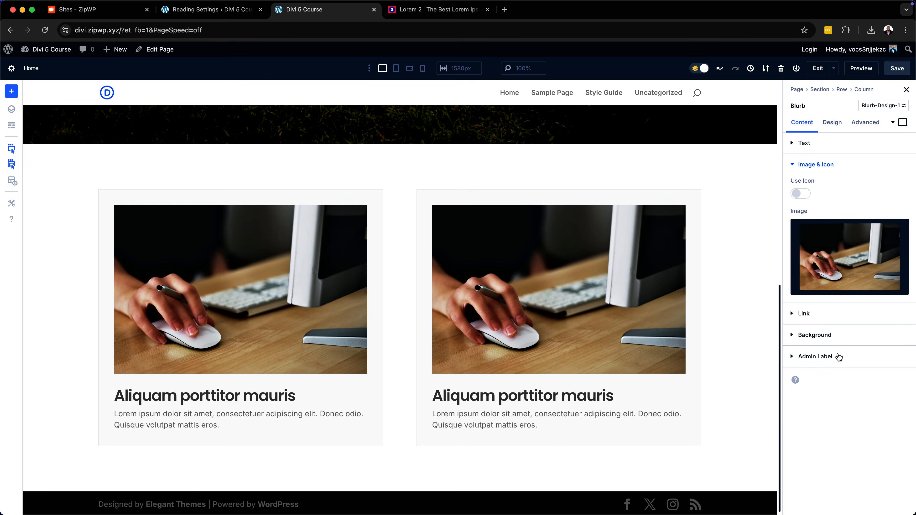
{"action": "left_click", "coordinate": [854, 266]}
{"action": "left_click", "coordinate": [237, 174]}
{"action": "left_click", "coordinate": [864, 486]}
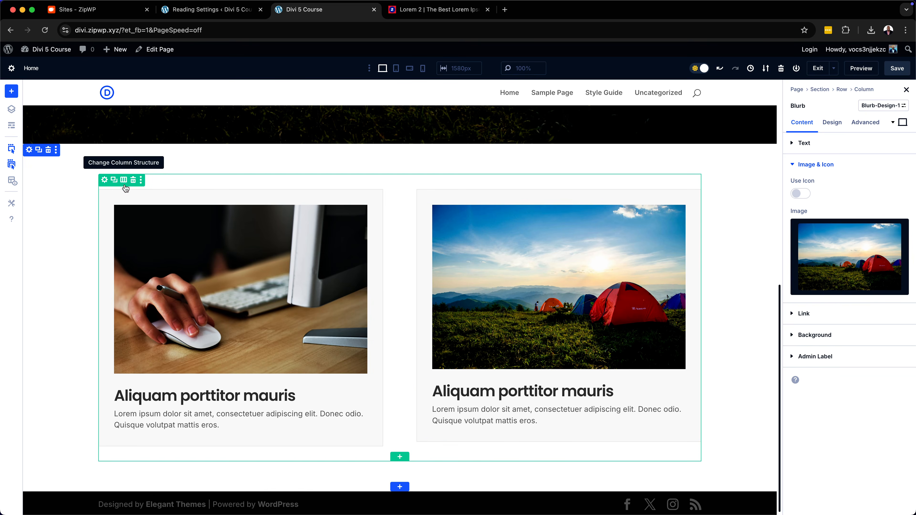
Set the row's gutter width to 2, equalize column heights, and save the page
{"action": "left_click", "coordinate": [105, 180]}
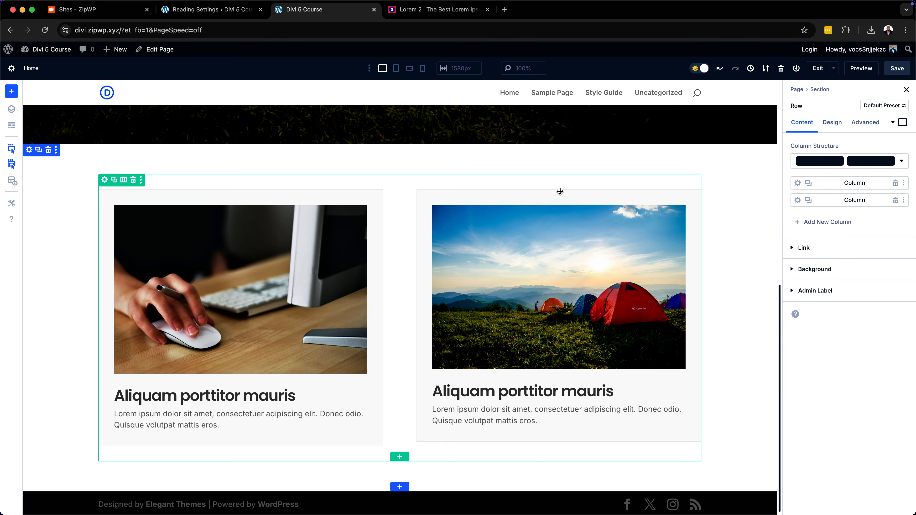
{"action": "left_click", "coordinate": [837, 122]}
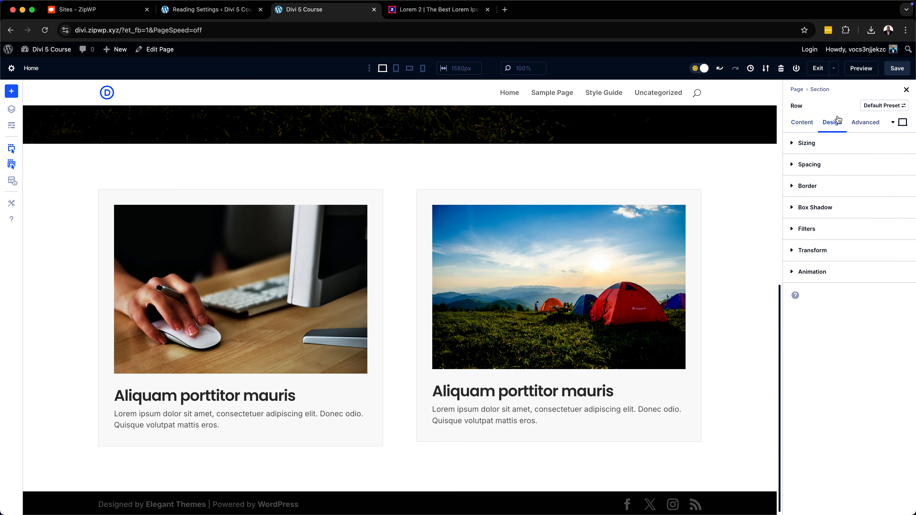
{"action": "left_click", "coordinate": [825, 144]}
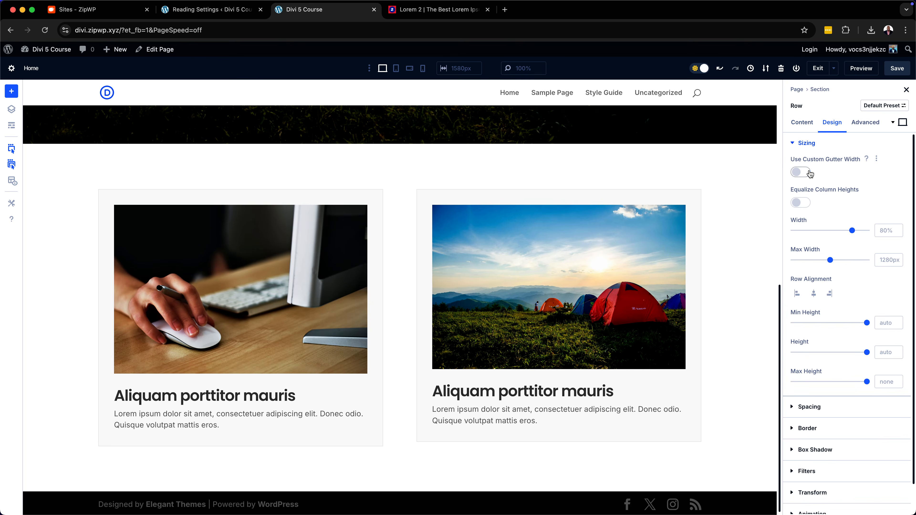
{"action": "left_click", "coordinate": [801, 173]}
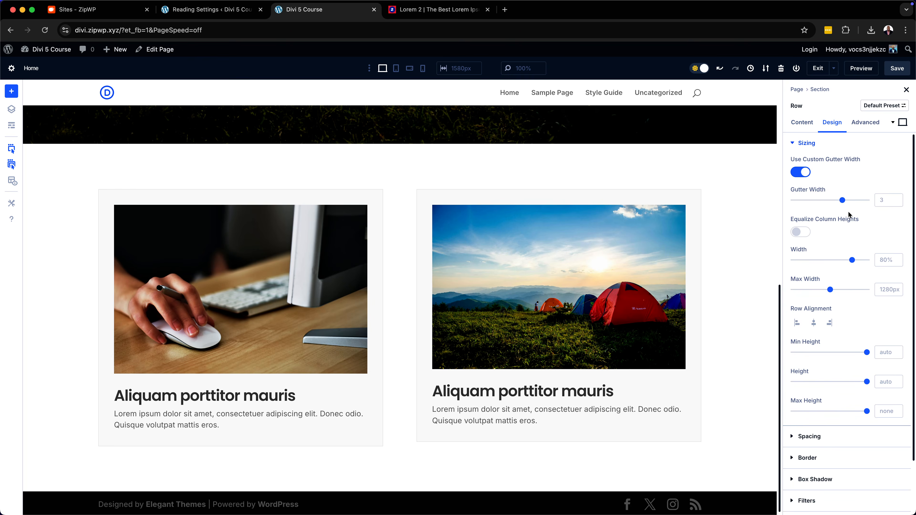
{"action": "left_click_drag", "start_coordinate": [835, 202], "coordinate": [827, 202]}
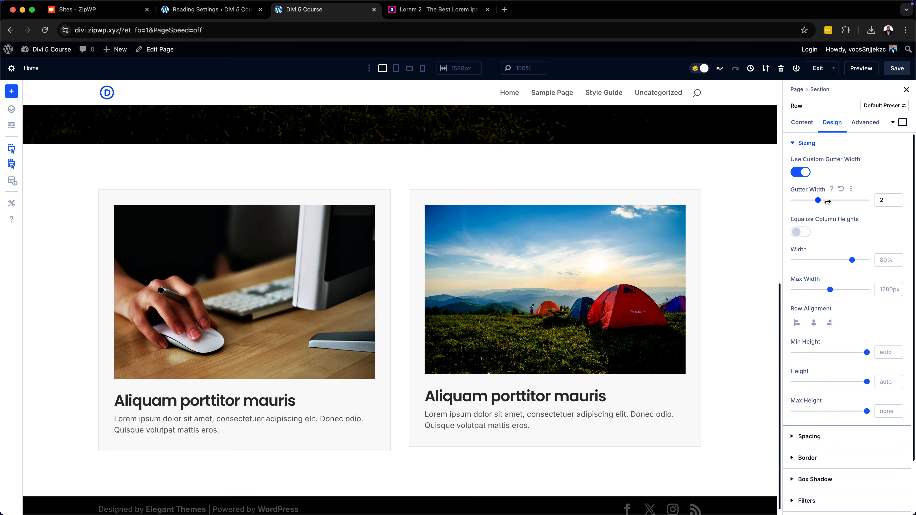
{"action": "left_click", "coordinate": [805, 233]}
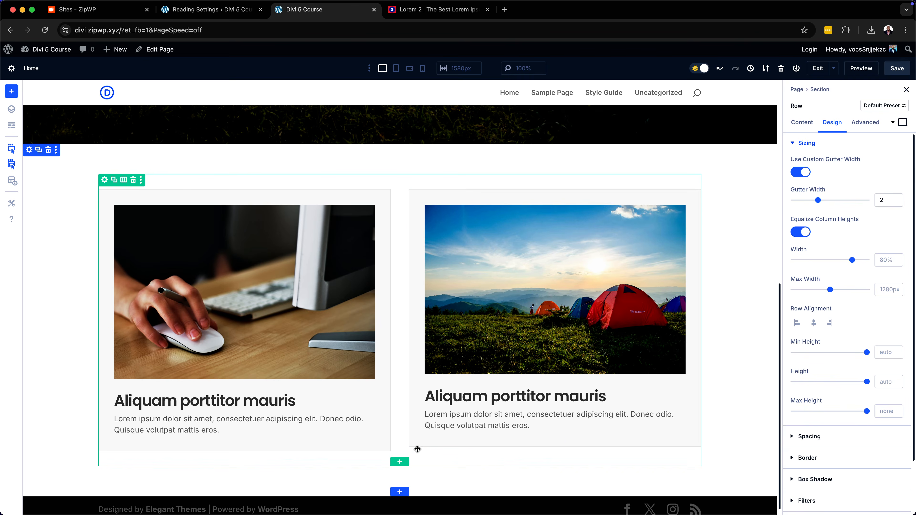
{"action": "left_click", "coordinate": [902, 72]}
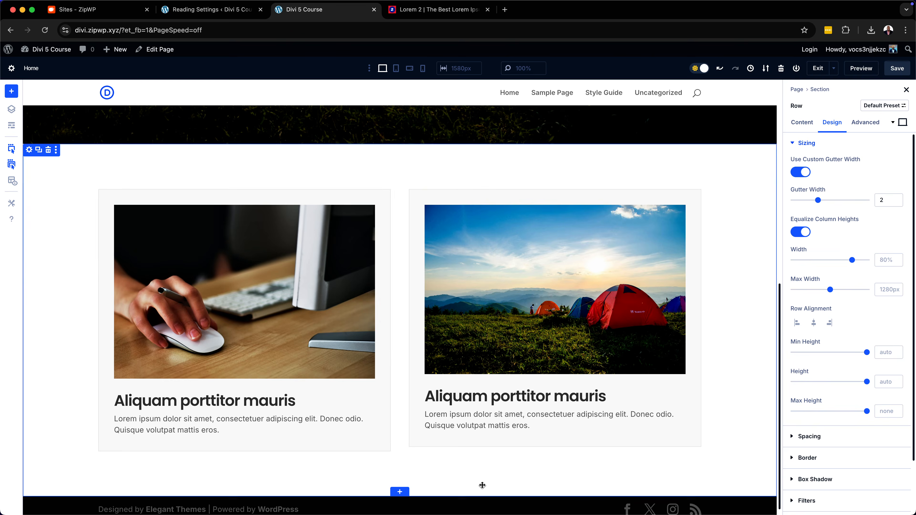
{"action": "scroll", "coordinate": [749, 330], "scroll_direction": "up", "scroll_amount": 5}
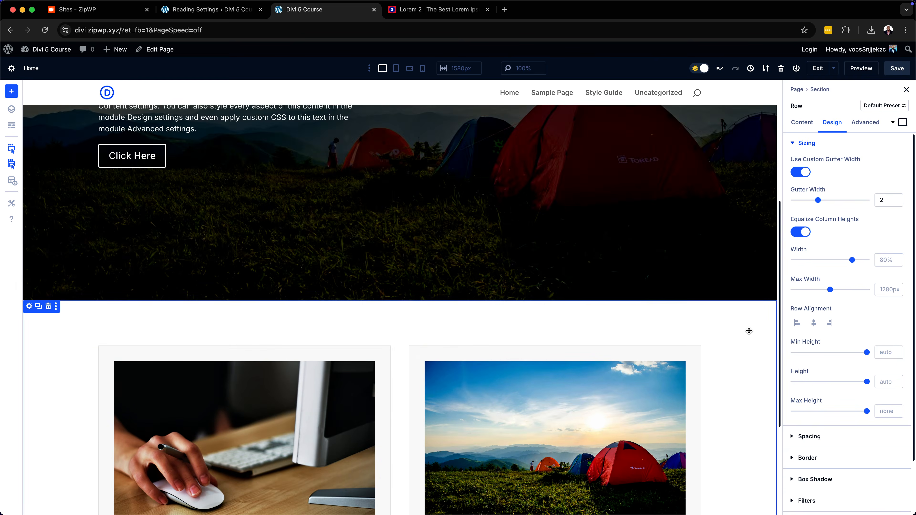
{"action": "scroll", "coordinate": [749, 331], "scroll_direction": "down", "scroll_amount": 5}
Preview the page with both blurb cards in a new tab, then go back to the builder
{"action": "left_click", "coordinate": [854, 69]}
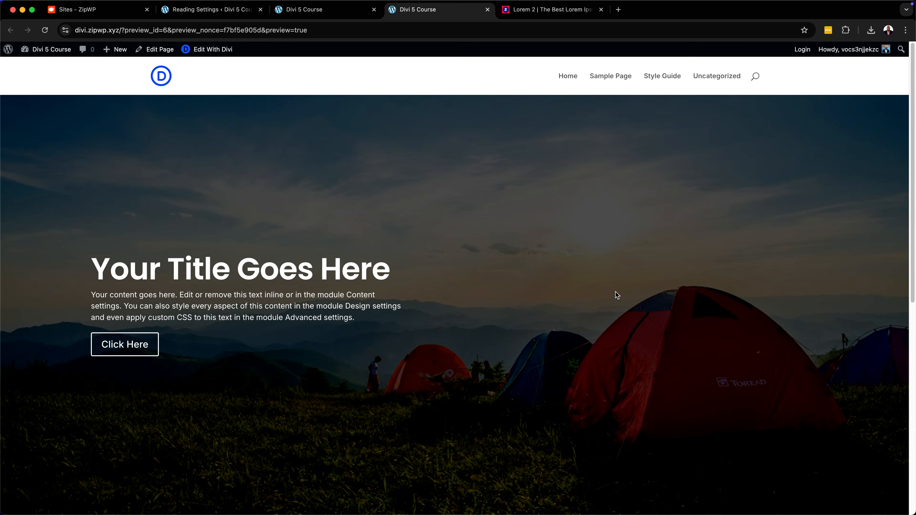
{"action": "scroll", "coordinate": [617, 290], "scroll_direction": "down", "scroll_amount": 1}
{"action": "scroll", "coordinate": [618, 290], "scroll_direction": "up", "scroll_amount": 1}
{"action": "scroll", "coordinate": [618, 288], "scroll_direction": "down", "scroll_amount": 1}
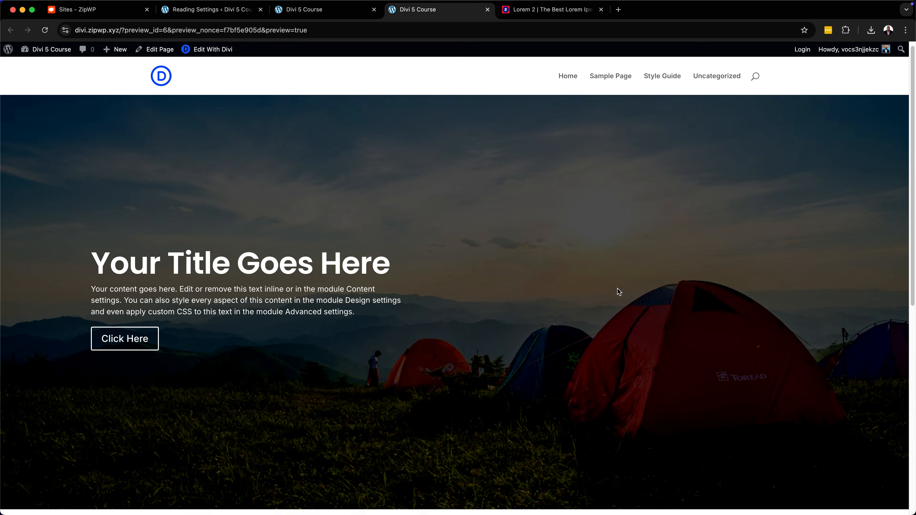
{"action": "scroll", "coordinate": [619, 291], "scroll_direction": "down", "scroll_amount": 10}
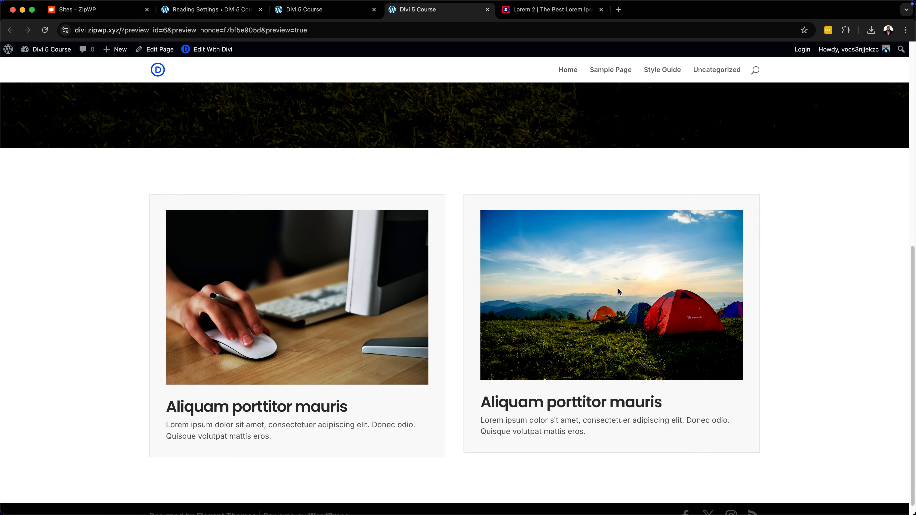
{"action": "scroll", "coordinate": [823, 281], "scroll_direction": "down", "scroll_amount": 1}
{"action": "scroll", "coordinate": [824, 280], "scroll_direction": "up", "scroll_amount": 6}
{"action": "scroll", "coordinate": [825, 281], "scroll_direction": "down", "scroll_amount": 6}
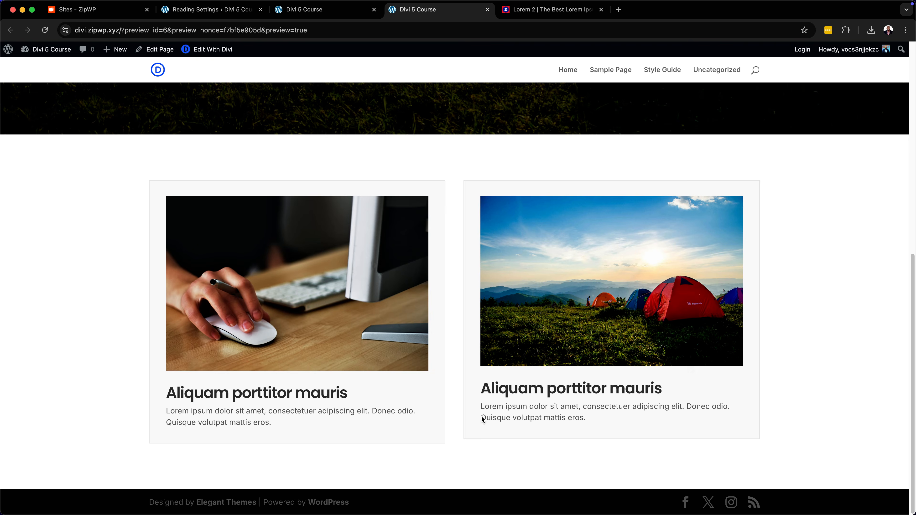
{"action": "scroll", "coordinate": [589, 213], "scroll_direction": "up", "scroll_amount": 8}
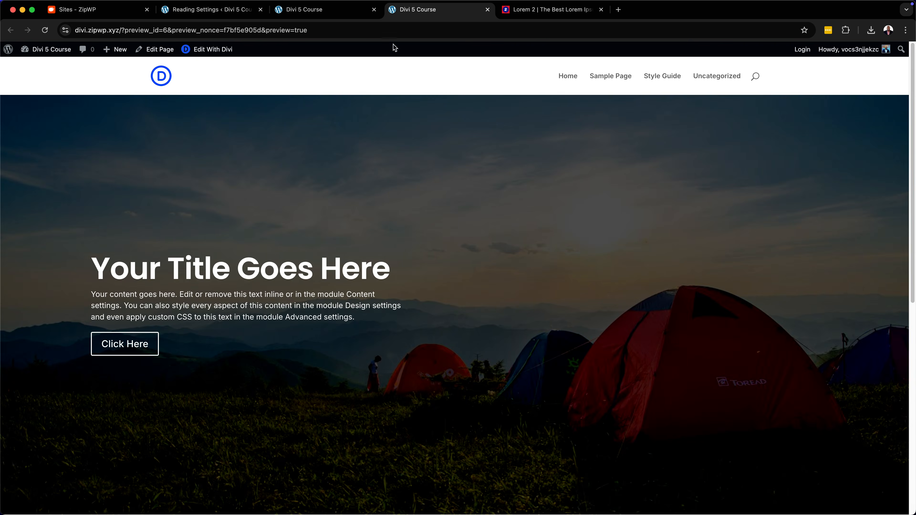
{"action": "left_click", "coordinate": [346, 17]}
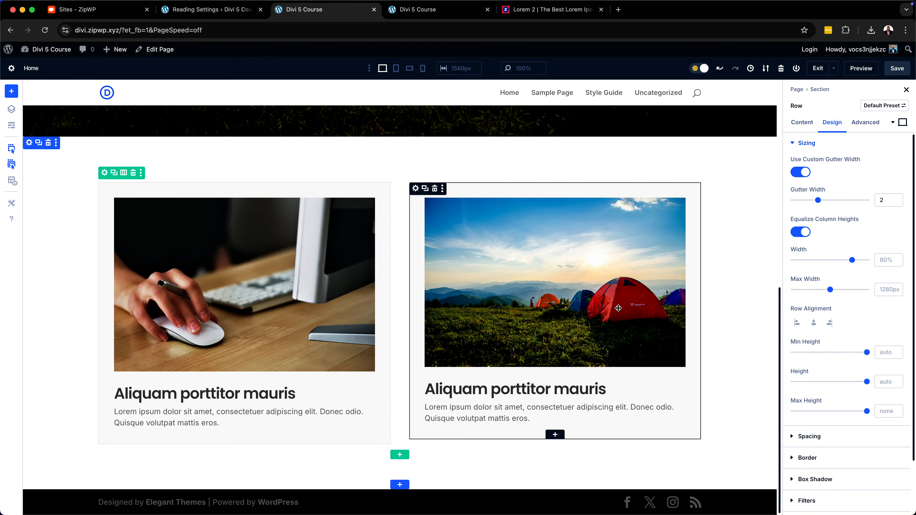
Set the left blurb's module link URL to '#' and save the page
{"action": "left_click", "coordinate": [193, 195]}
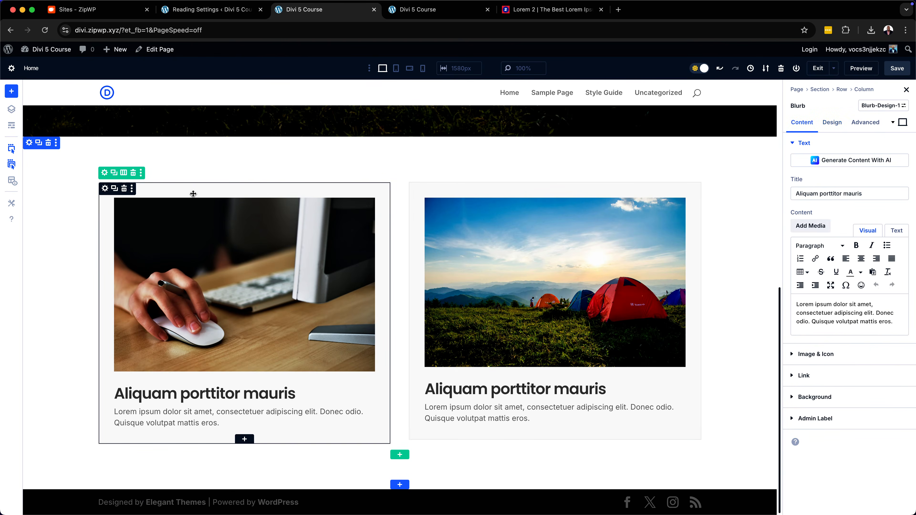
{"action": "left_click", "coordinate": [824, 378]}
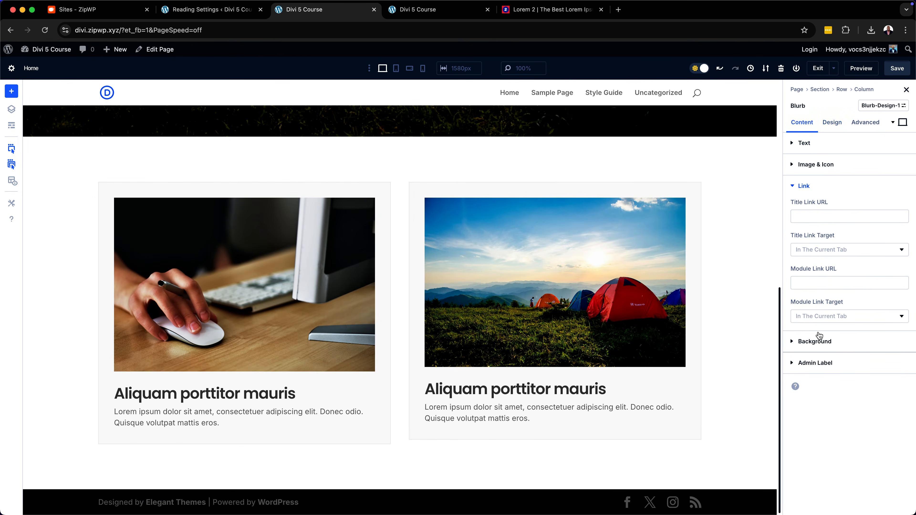
{"action": "left_click", "coordinate": [819, 285]}
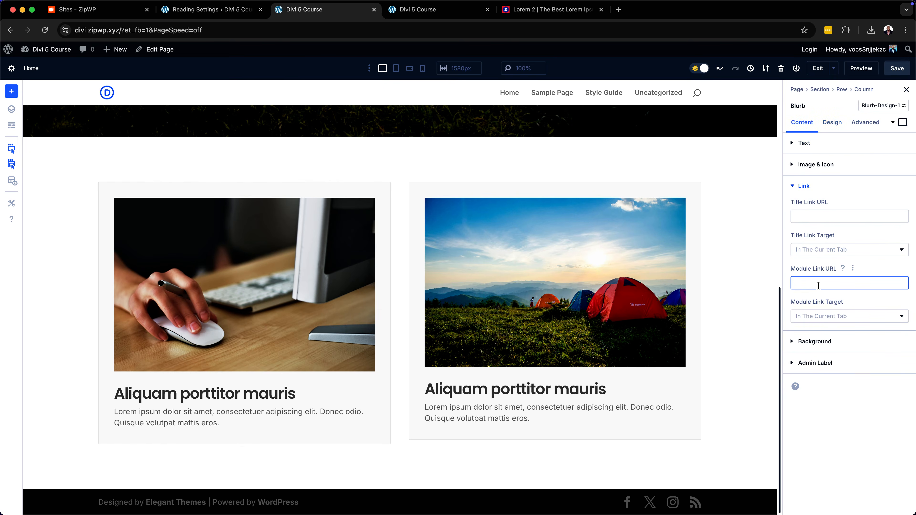
{"action": "type", "text": "#"}
{"action": "left_click", "coordinate": [898, 69]}
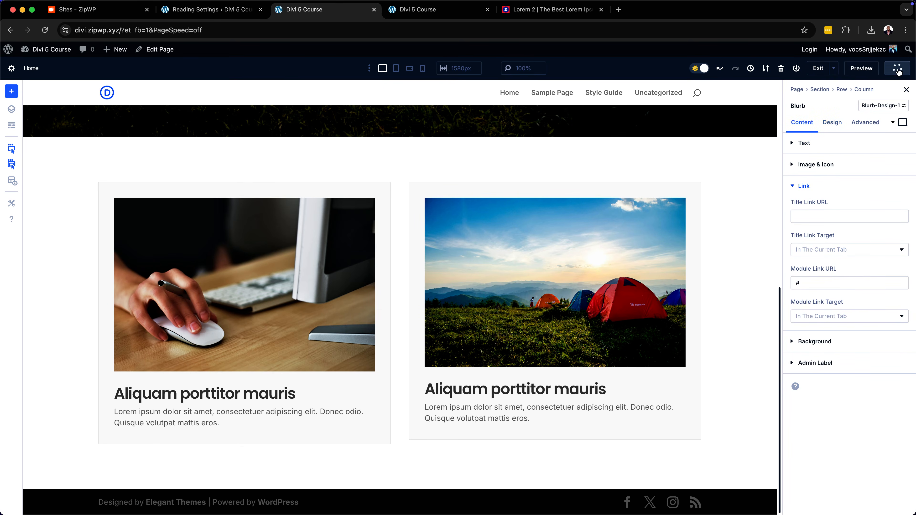
Reload the preview to check the cards, then launch the Home page in the visual builder
{"action": "left_click", "coordinate": [442, 9]}
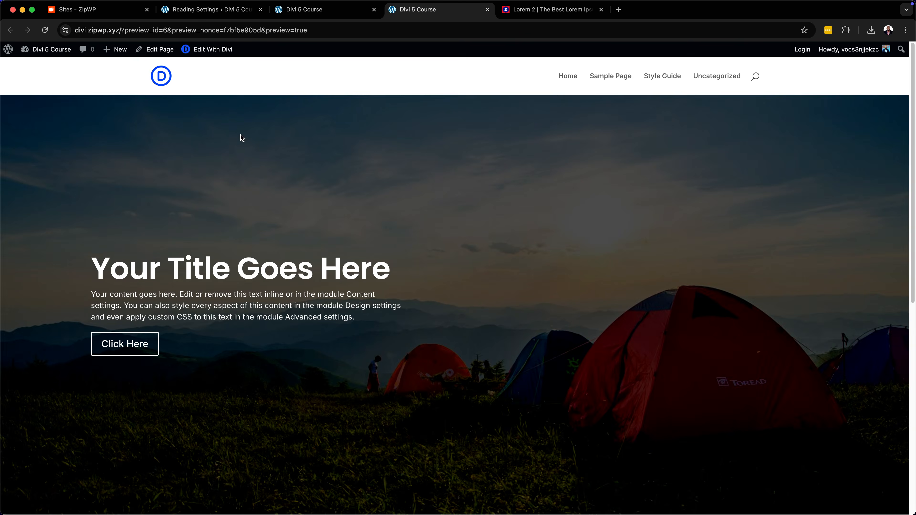
{"action": "left_click", "coordinate": [44, 31]}
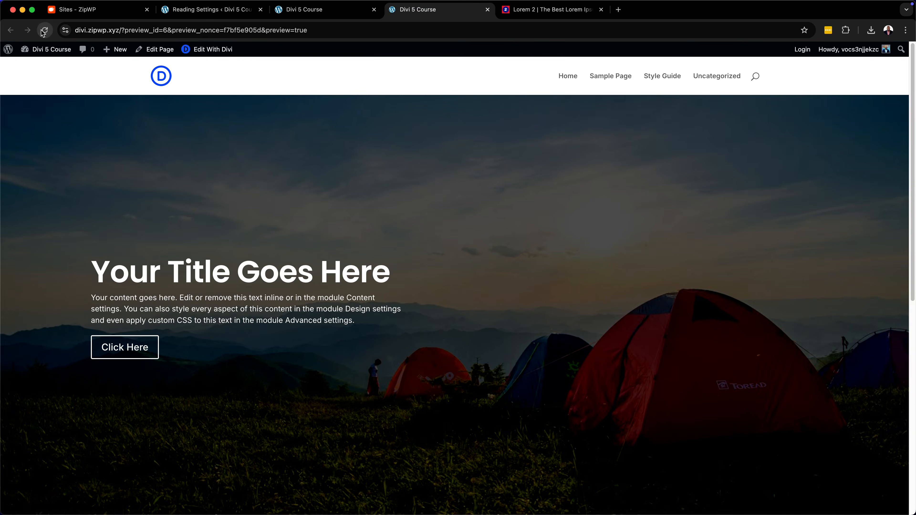
{"action": "scroll", "coordinate": [384, 359], "scroll_direction": "down", "scroll_amount": 10}
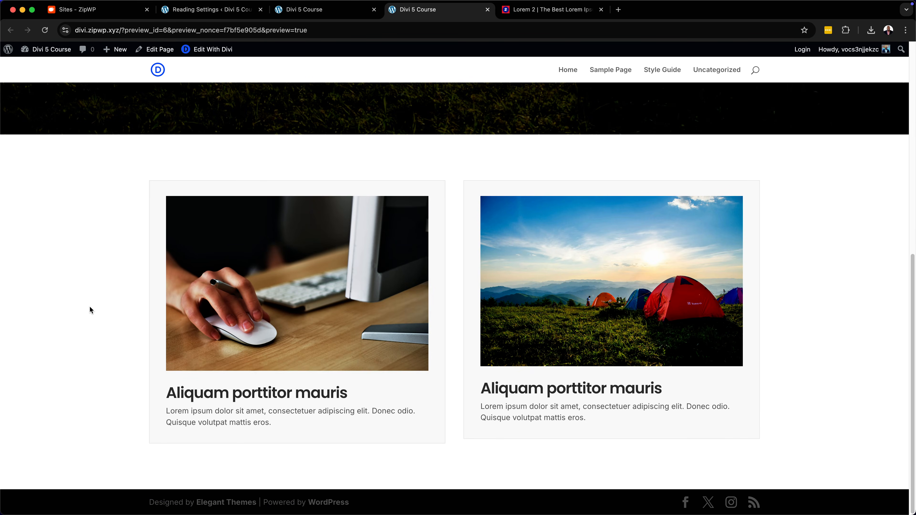
{"action": "scroll", "coordinate": [428, 268], "scroll_direction": "up", "scroll_amount": 15}
{"action": "scroll", "coordinate": [429, 270], "scroll_direction": "down", "scroll_amount": 15}
{"action": "left_click", "coordinate": [219, 52]}
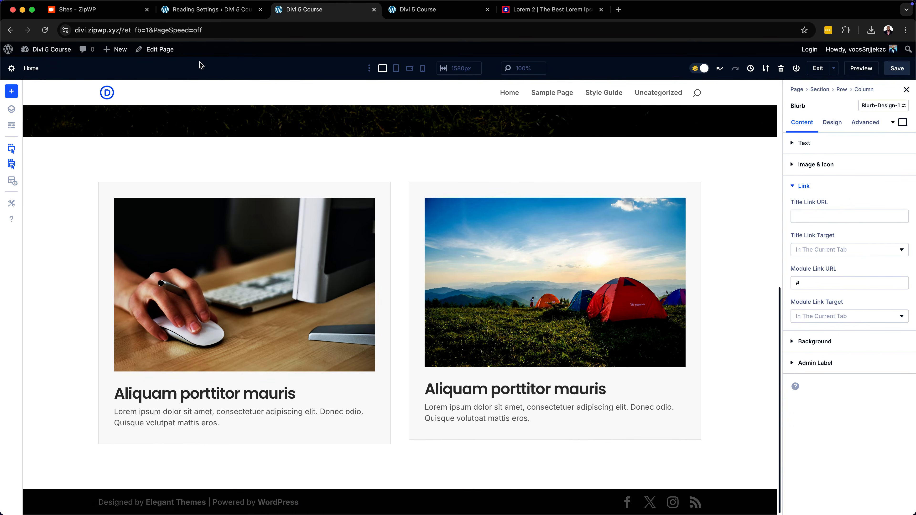
Add a regular section with a two-column row below the blog cards
{"action": "left_click", "coordinate": [166, 51]}
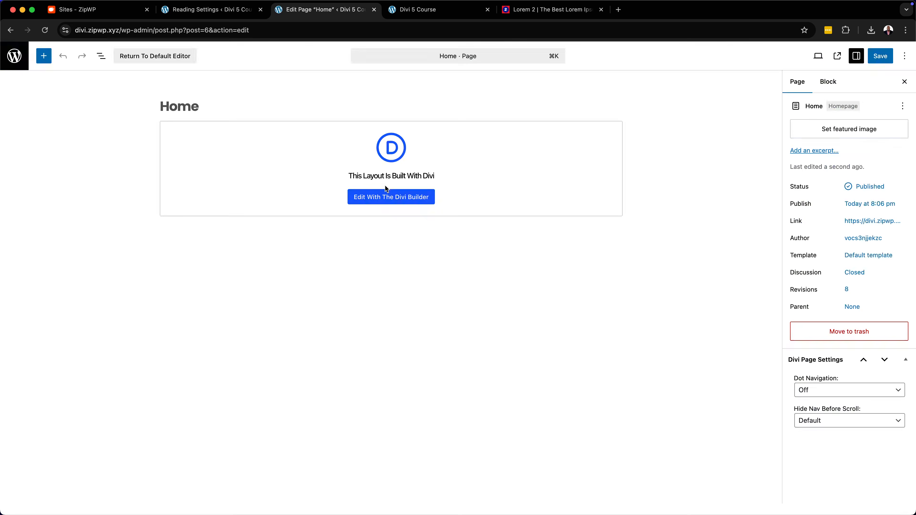
{"action": "left_click", "coordinate": [387, 198]}
{"action": "scroll", "coordinate": [397, 325], "scroll_direction": "down", "scroll_amount": 10}
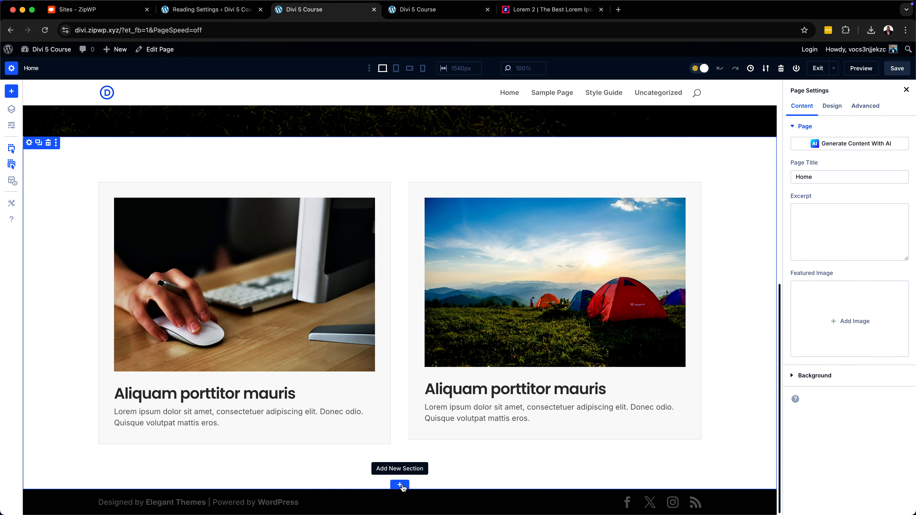
{"action": "left_click", "coordinate": [400, 485]}
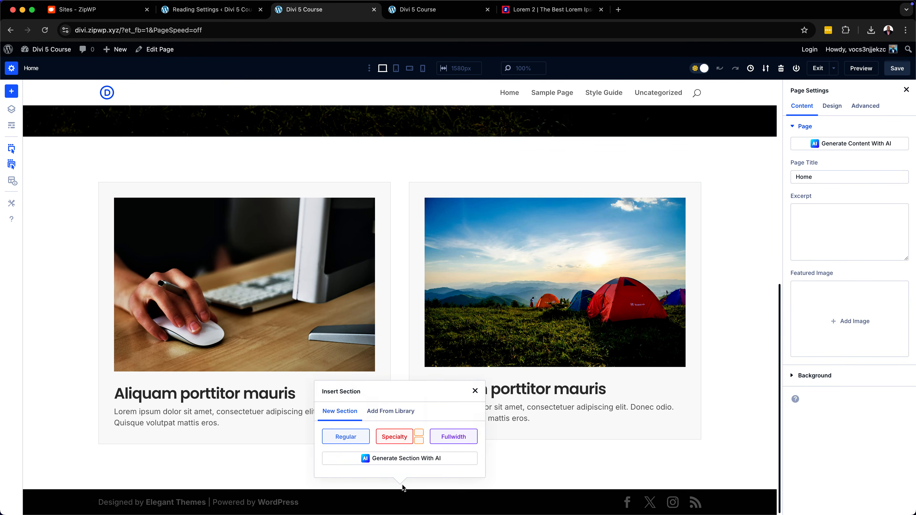
{"action": "left_click", "coordinate": [355, 440]}
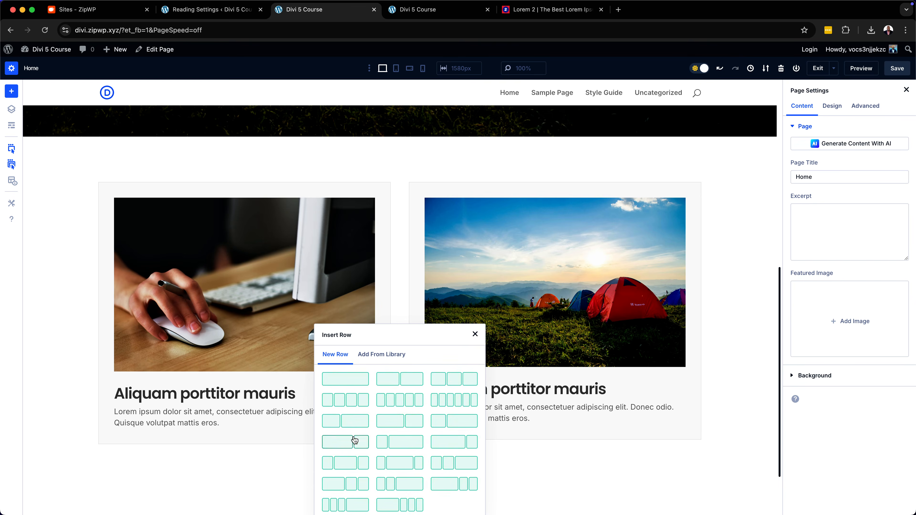
{"action": "left_click", "coordinate": [414, 383]}
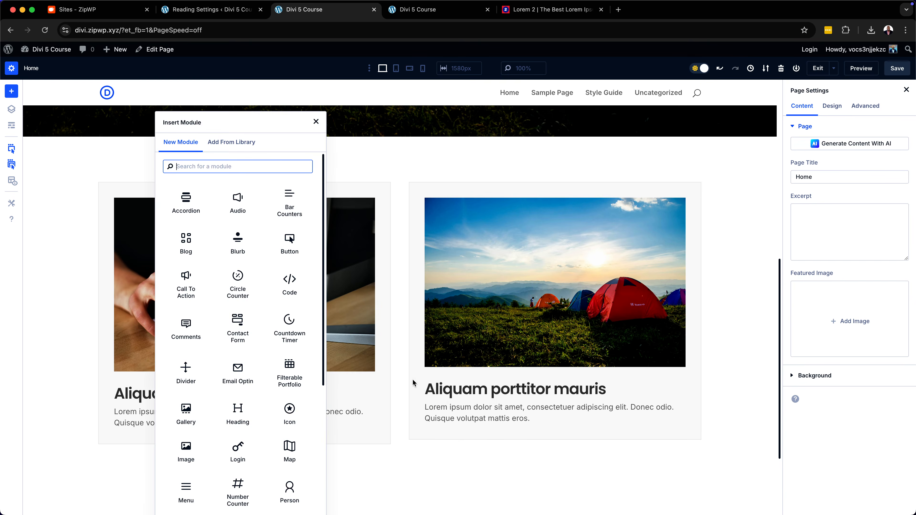
{"action": "left_click", "coordinate": [317, 120]}
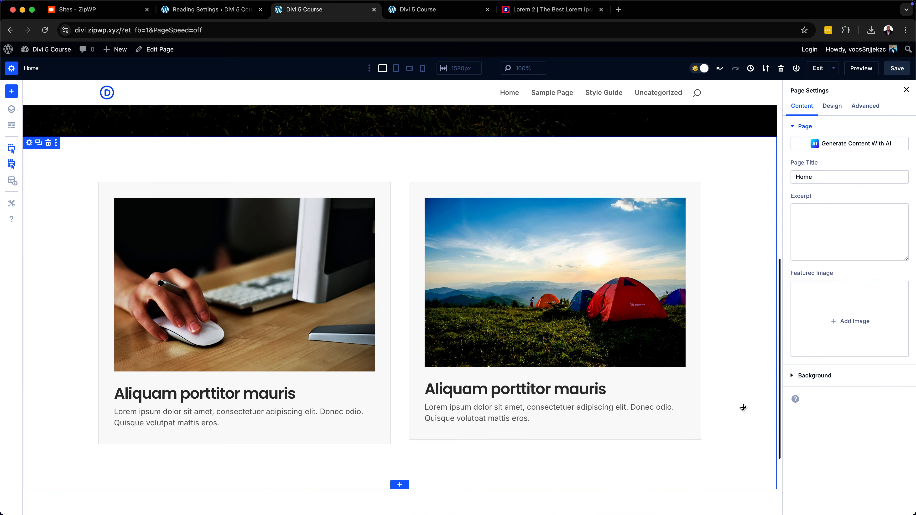
Give the new section a #f7f7f7 background using the eyedropper
{"action": "scroll", "coordinate": [742, 402], "scroll_direction": "down", "scroll_amount": 3}
{"action": "scroll", "coordinate": [744, 410], "scroll_direction": "down", "scroll_amount": 1}
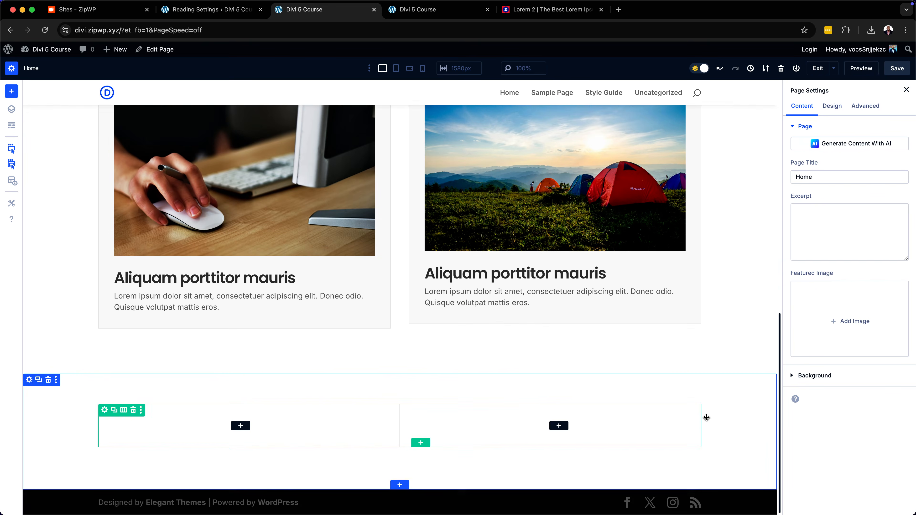
{"action": "left_click", "coordinate": [29, 380]}
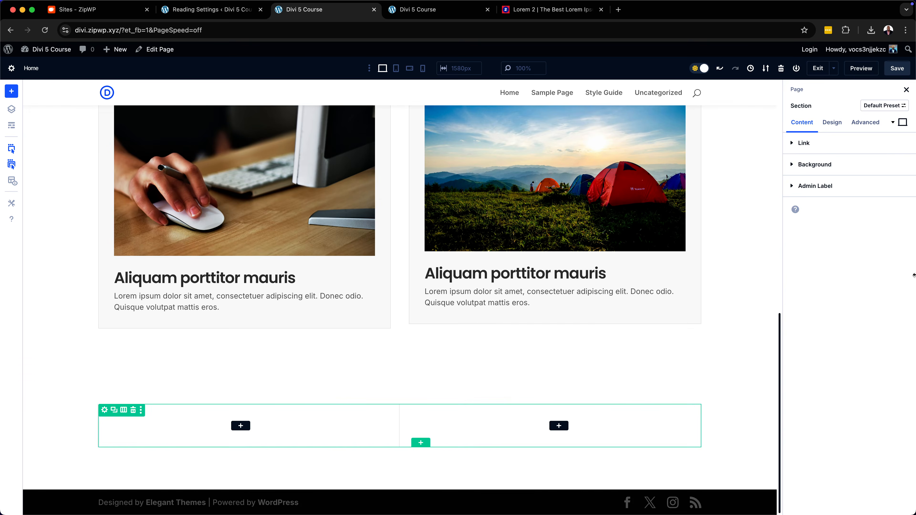
{"action": "left_click", "coordinate": [887, 166]}
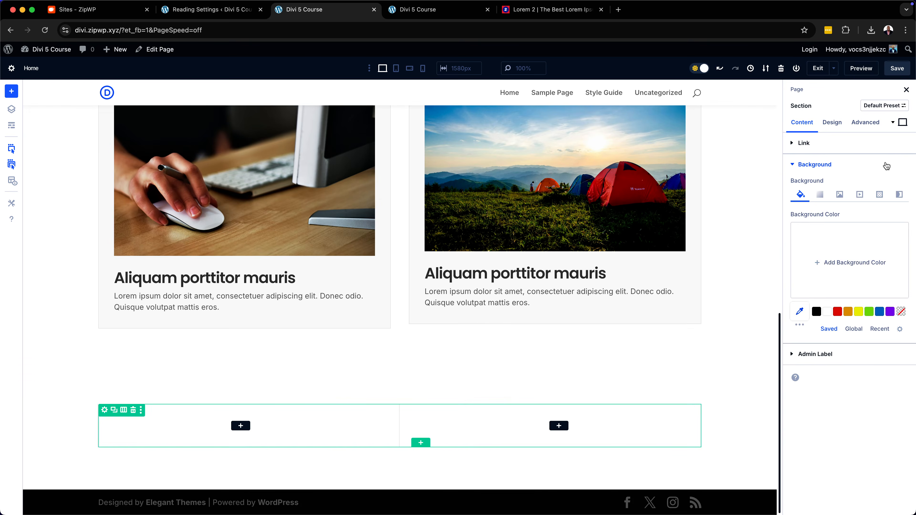
{"action": "left_click", "coordinate": [805, 316]}
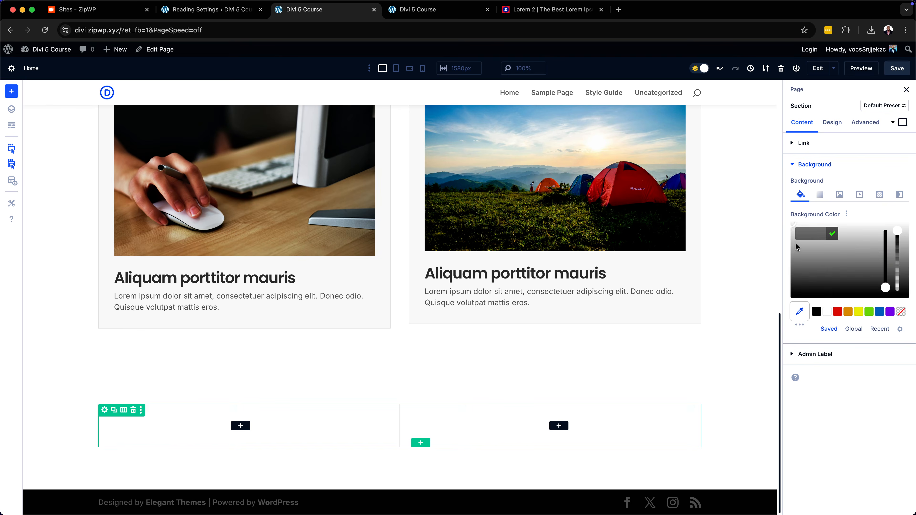
{"action": "left_click", "coordinate": [791, 226]}
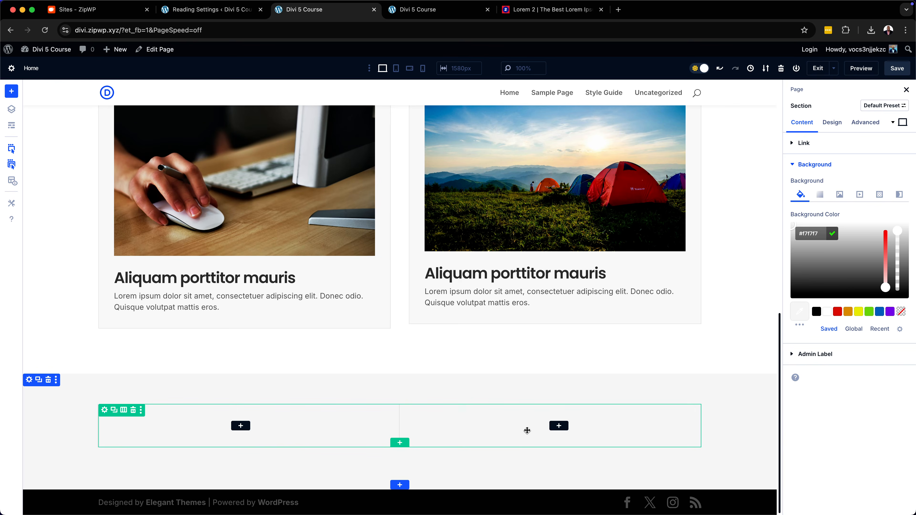
{"action": "left_click", "coordinate": [558, 426]}
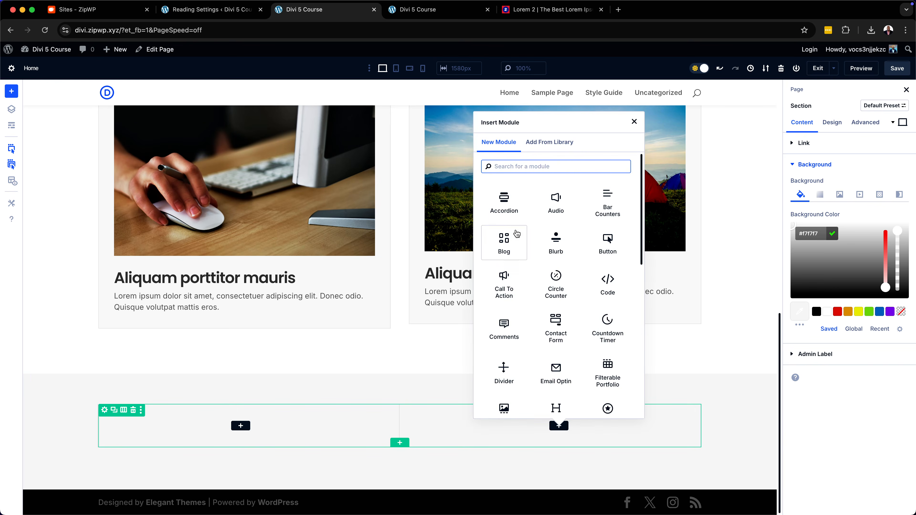
Add an Image module with the desk-and-computer photo to the right column
{"action": "left_click", "coordinate": [549, 166]}
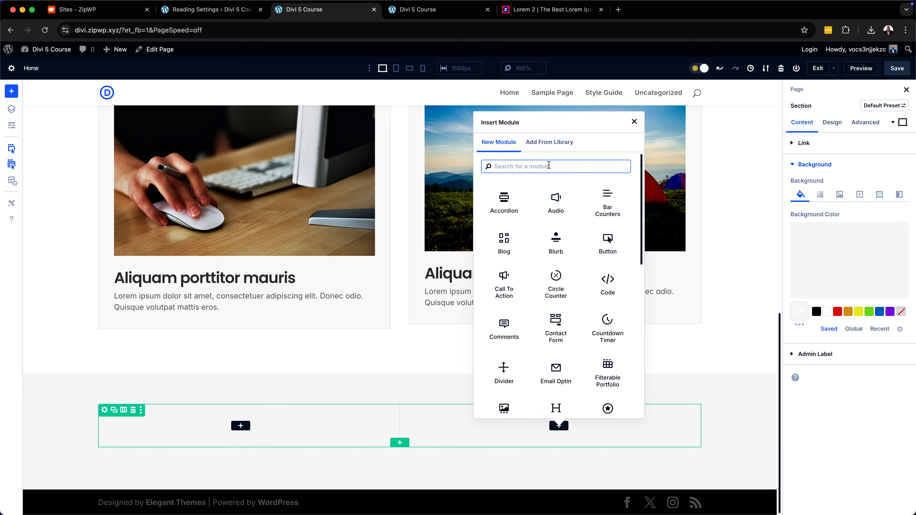
{"action": "type", "text": "image"}
{"action": "left_click", "coordinate": [505, 202]}
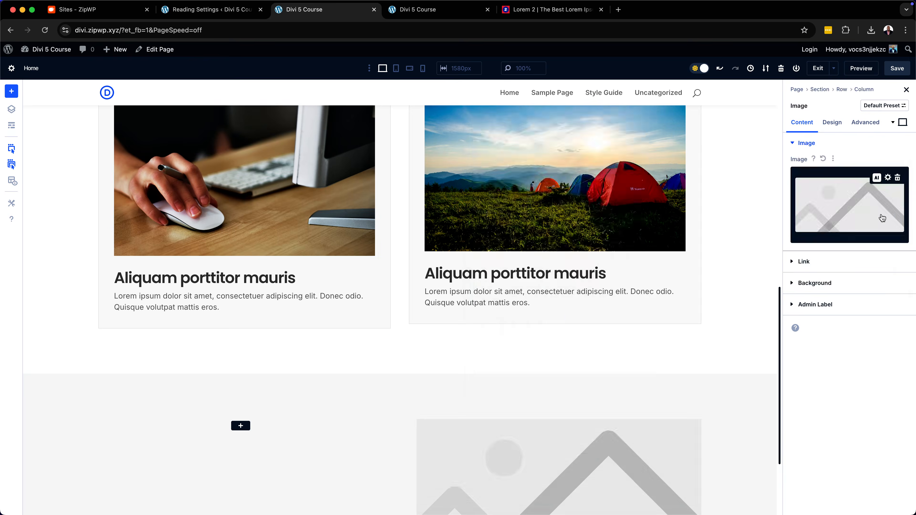
{"action": "left_click", "coordinate": [881, 215]}
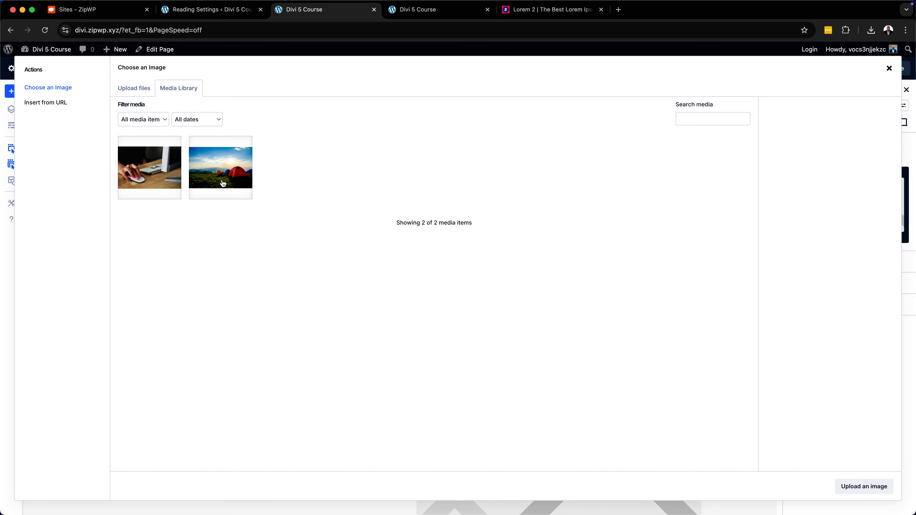
{"action": "left_click", "coordinate": [161, 179]}
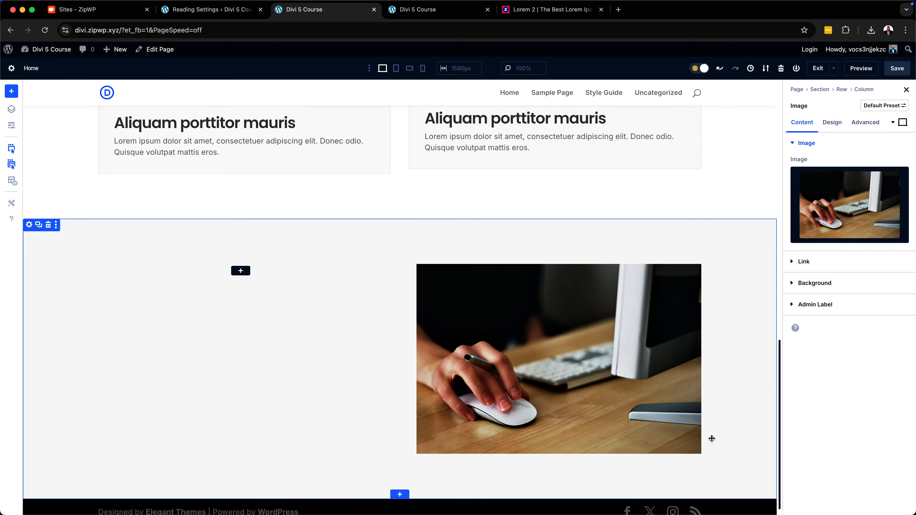
Add a Text module to the left column
{"action": "left_click", "coordinate": [241, 262]}
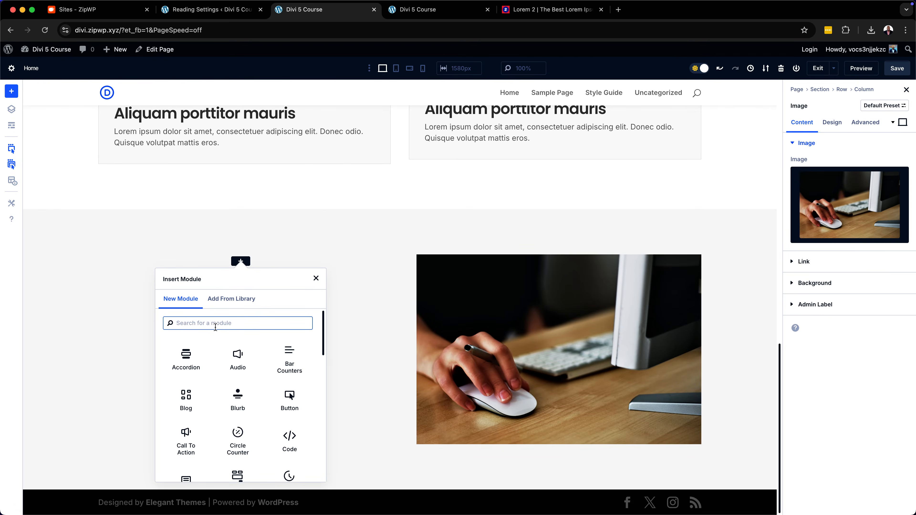
{"action": "type", "text": "te"}
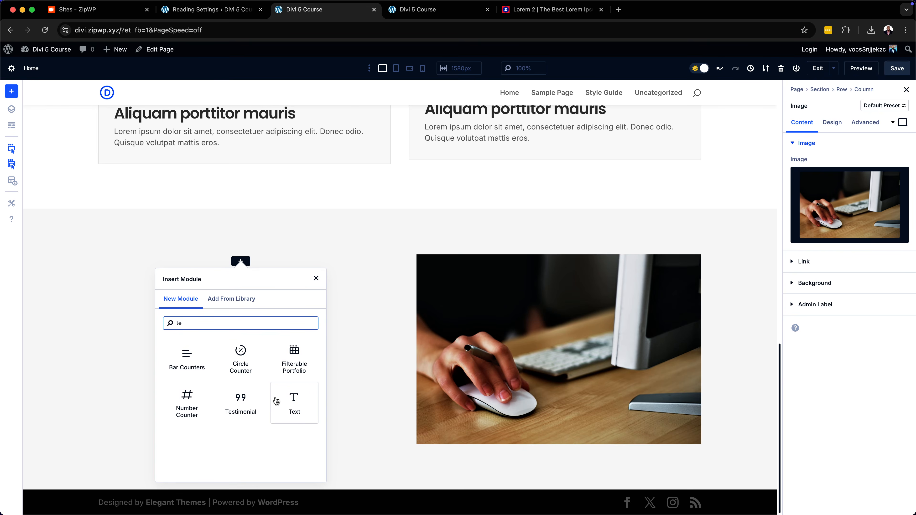
{"action": "left_click", "coordinate": [294, 403]}
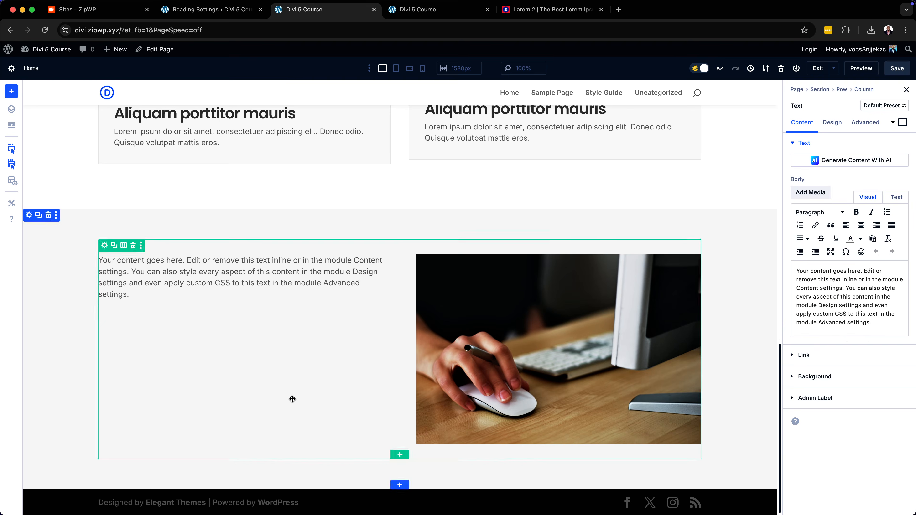
{"action": "left_click", "coordinate": [571, 12]}
Copy the two Lorem 2 paragraphs from 'Morbi' to 'metus.' and return to the builder
{"action": "left_click", "coordinate": [424, 208]}
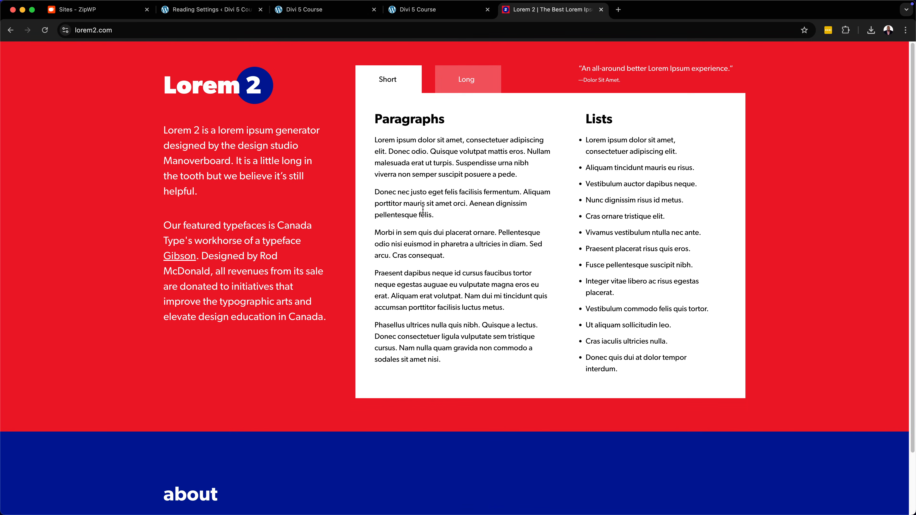
{"action": "left_click_drag", "start_coordinate": [375, 232], "coordinate": [525, 312]}
{"action": "key", "text": "super+c"}
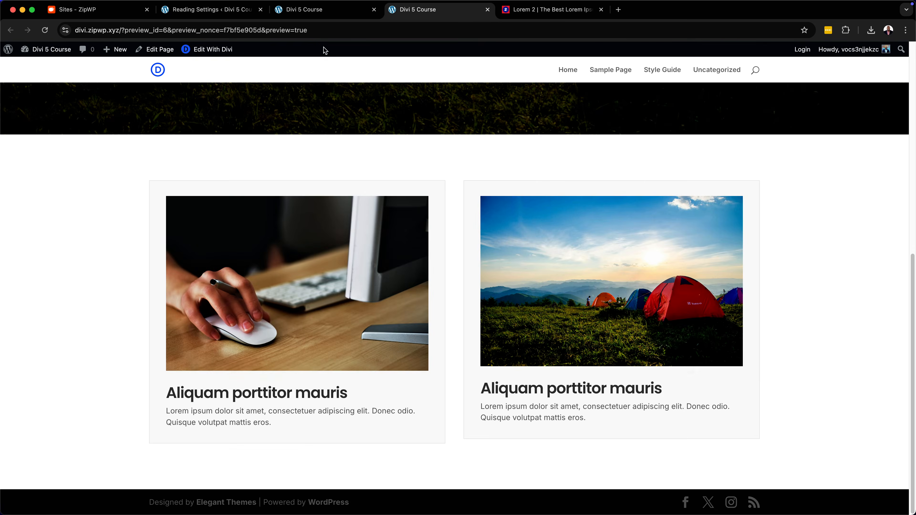
{"action": "left_click", "coordinate": [327, 11]}
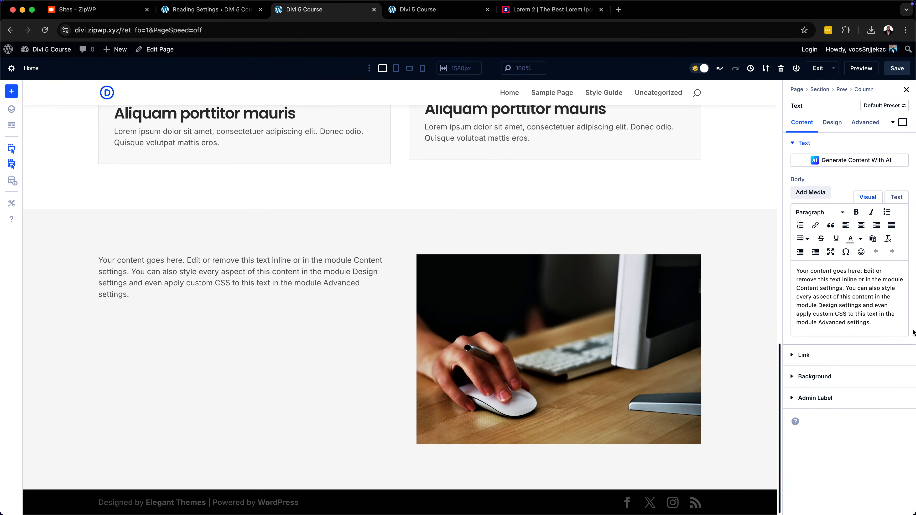
Replace the placeholder body with the pasted Lorem paragraphs and split the first sentence into its own line
{"action": "key", "text": "super+a"}
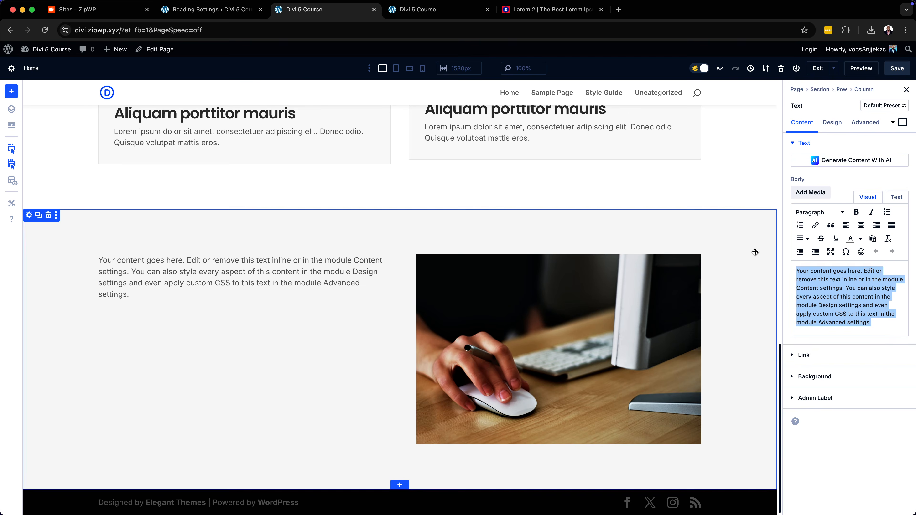
{"action": "key", "text": "super+v"}
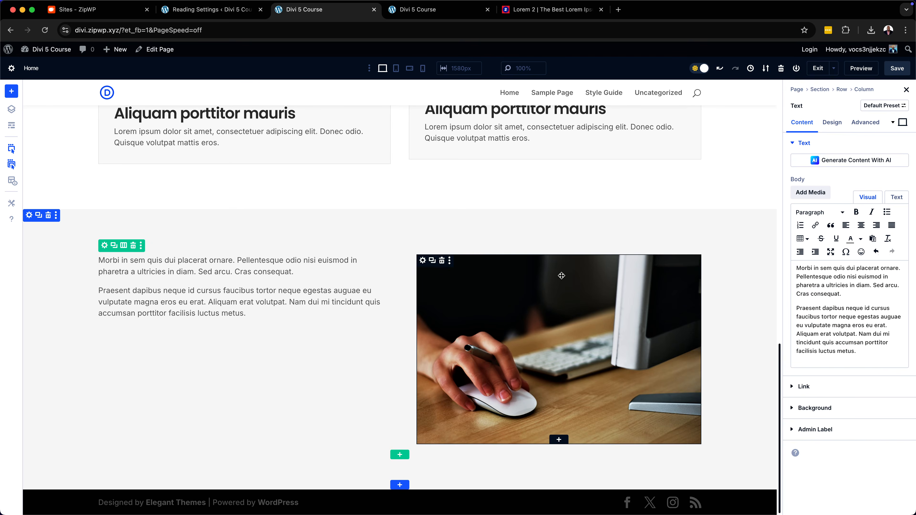
{"action": "left_click", "coordinate": [797, 277]}
{"action": "key", "text": "Return"}
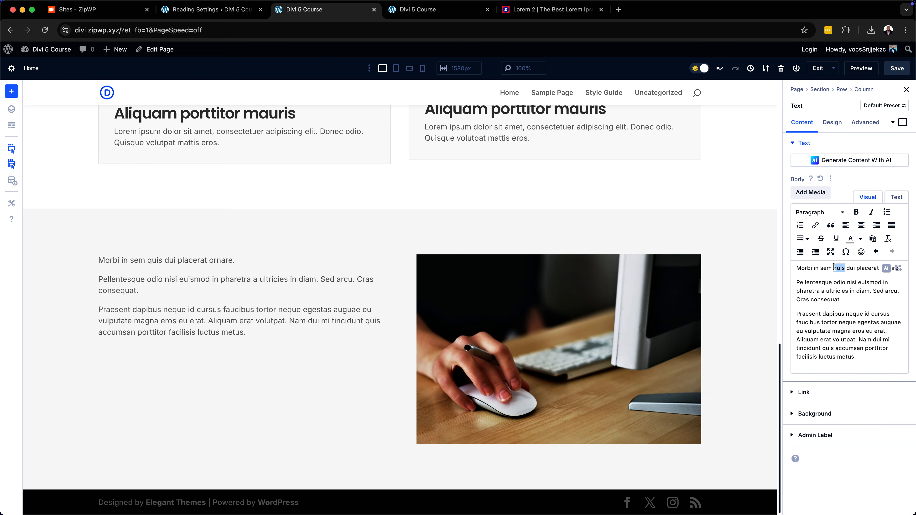
Format 'Morbi in sem quis dui placerat ornare.' as Heading 3
{"action": "triple_click", "coordinate": [833, 267]}
{"action": "left_click", "coordinate": [818, 212]}
{"action": "left_click", "coordinate": [820, 270]}
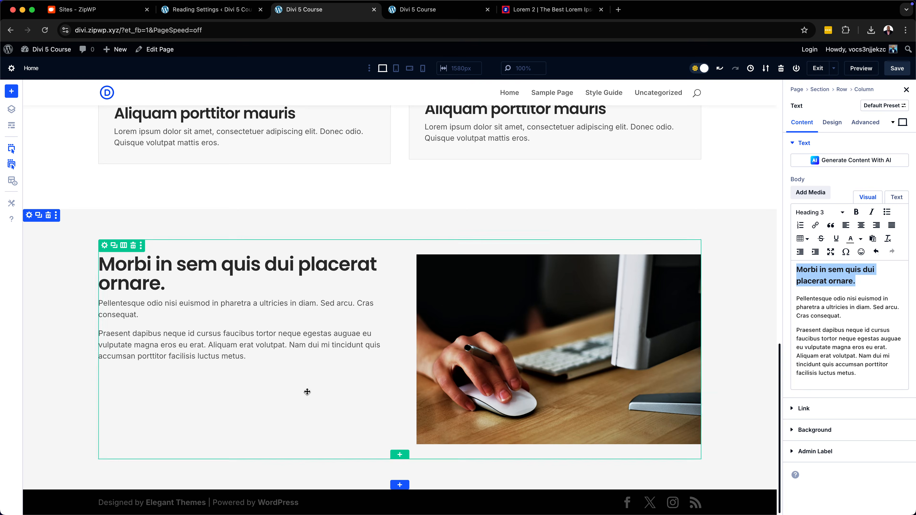
Start adding a new module below the text, searching for 'bu'
{"action": "mouse_move", "coordinate": [242, 361]}
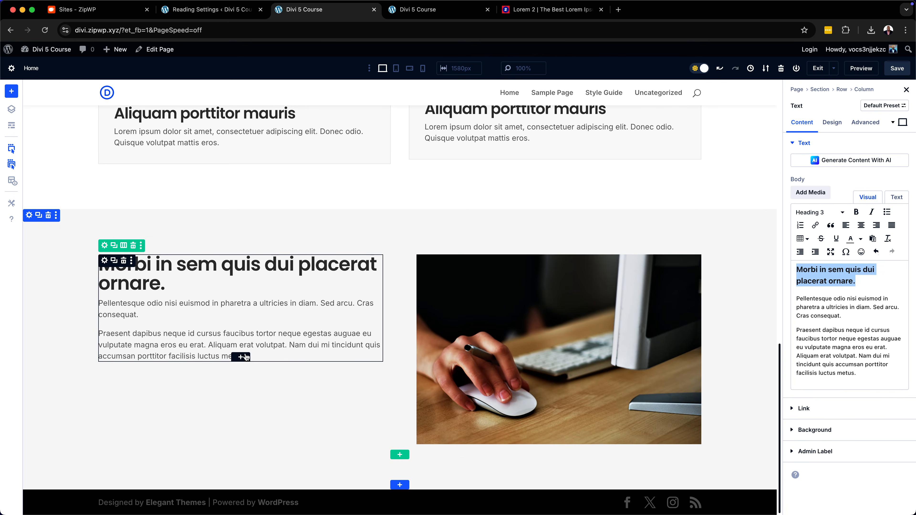
{"action": "left_click", "coordinate": [241, 357]}
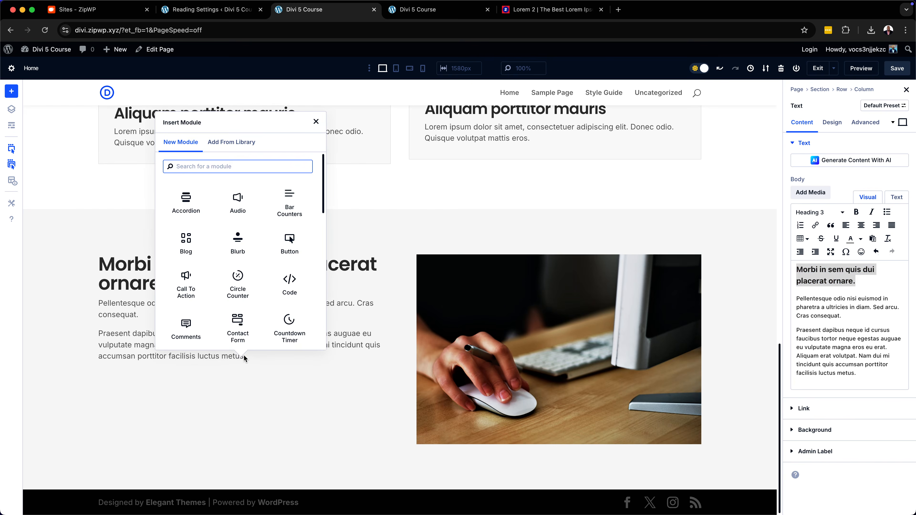
{"action": "type", "text": "but"}
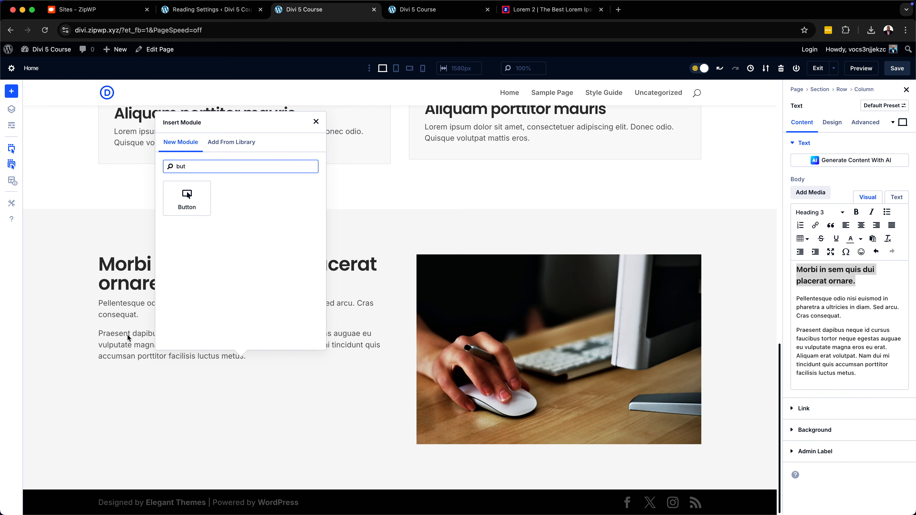
Insert a Button module from the 'bu' search results beneath the Text module
{"action": "left_click", "coordinate": [200, 200]}
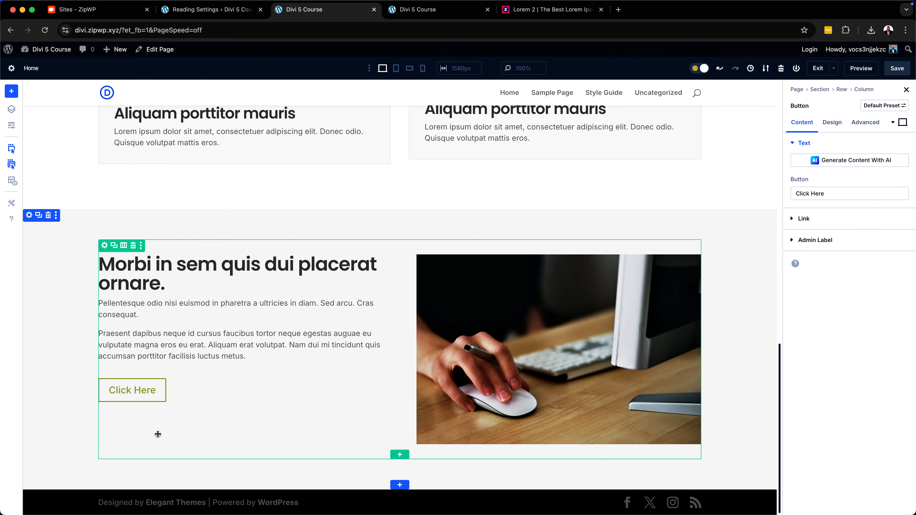
{"action": "mouse_move", "coordinate": [158, 389]}
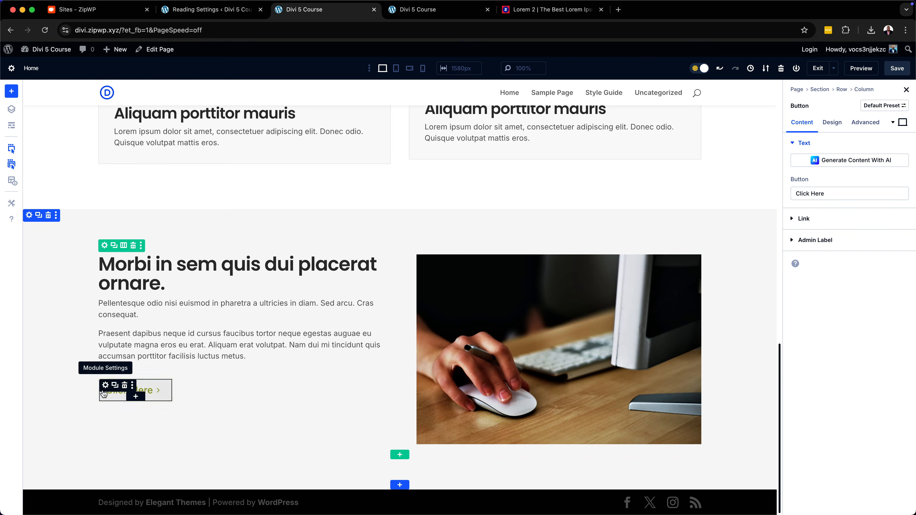
Enable custom button styles and fill the button background with the global olive Secondary Color
{"action": "left_click", "coordinate": [835, 122]}
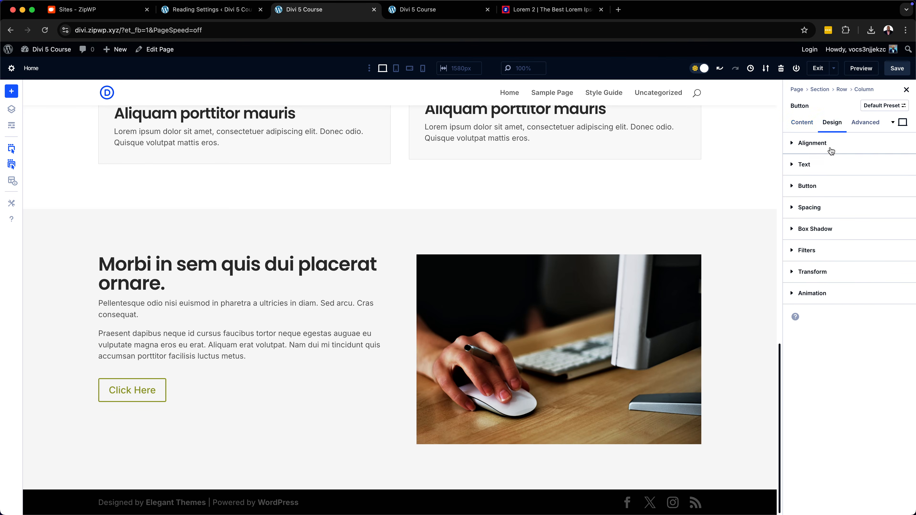
{"action": "left_click", "coordinate": [807, 186]}
{"action": "left_click", "coordinate": [806, 216]}
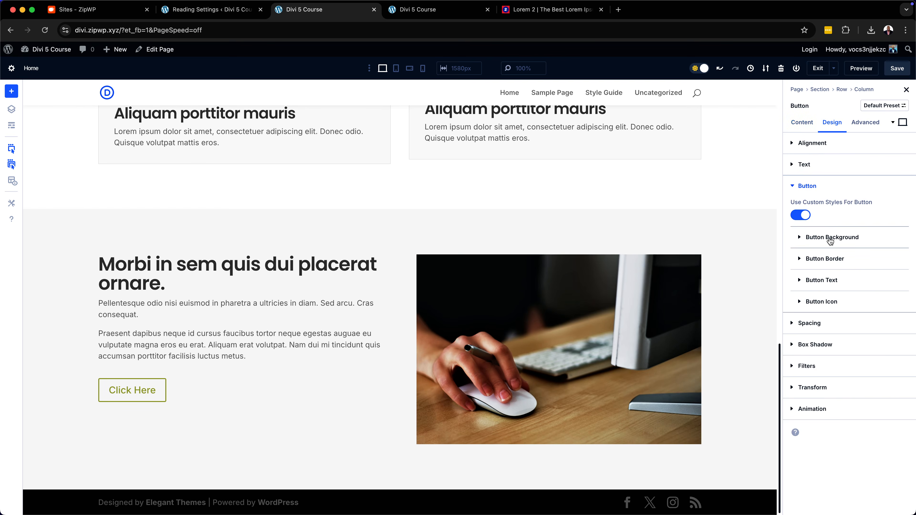
{"action": "left_click", "coordinate": [800, 238]}
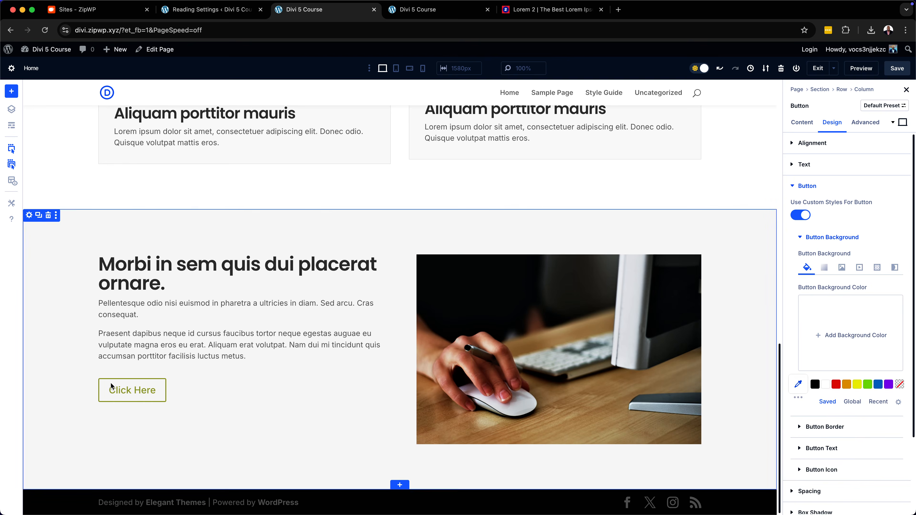
{"action": "left_click", "coordinate": [847, 404]}
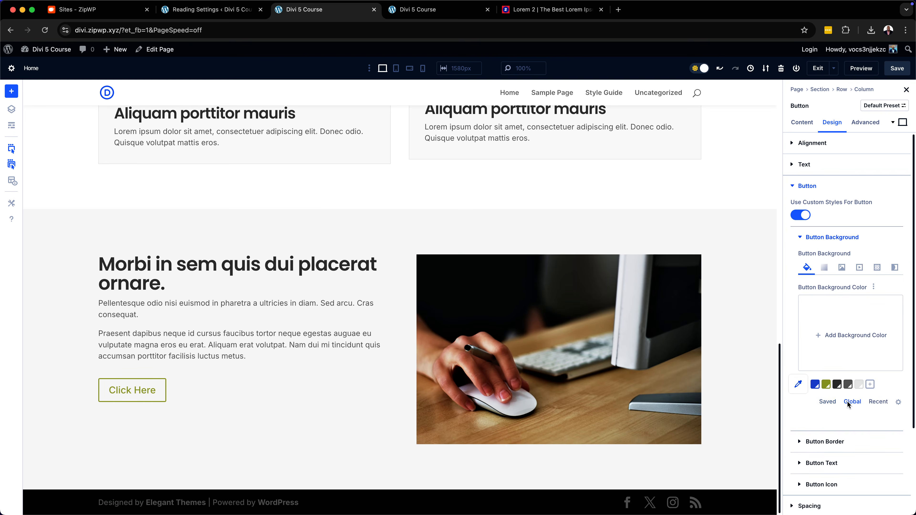
{"action": "left_click", "coordinate": [826, 386]}
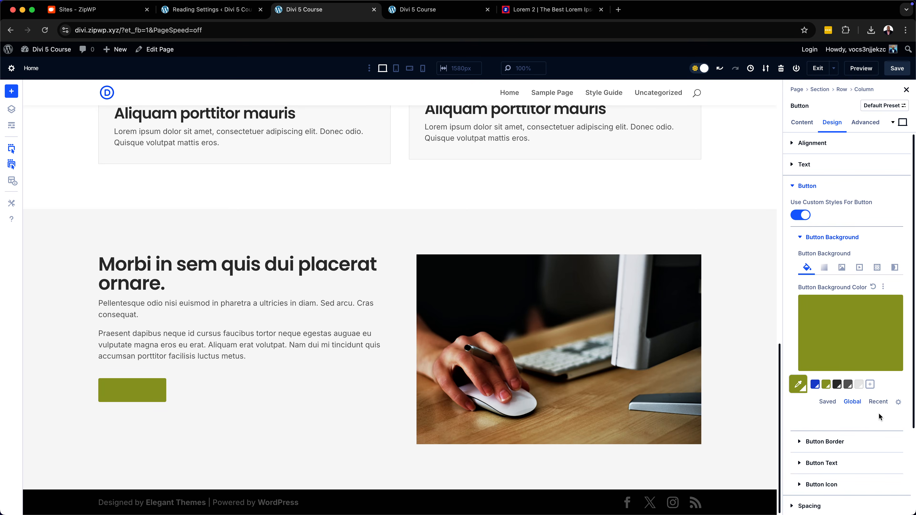
Set the button text colour to white
{"action": "scroll", "coordinate": [868, 420], "scroll_direction": "down", "scroll_amount": 3}
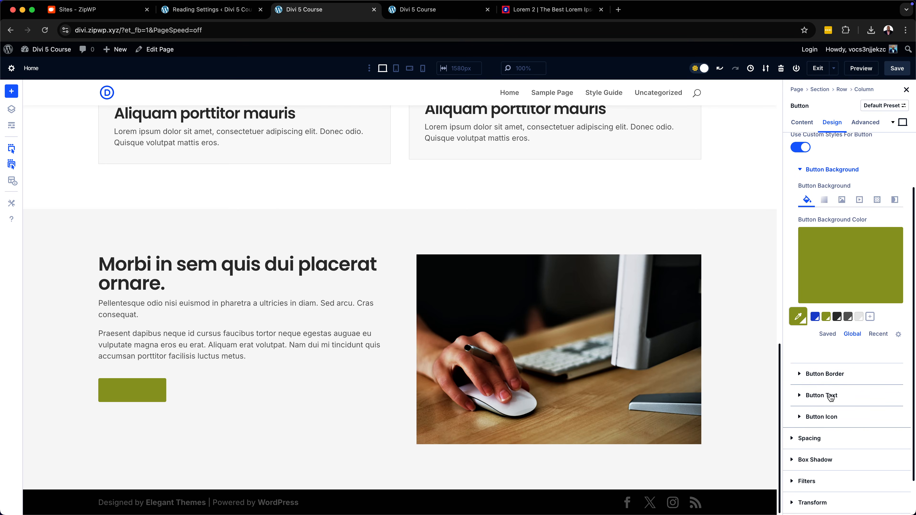
{"action": "left_click", "coordinate": [830, 397]}
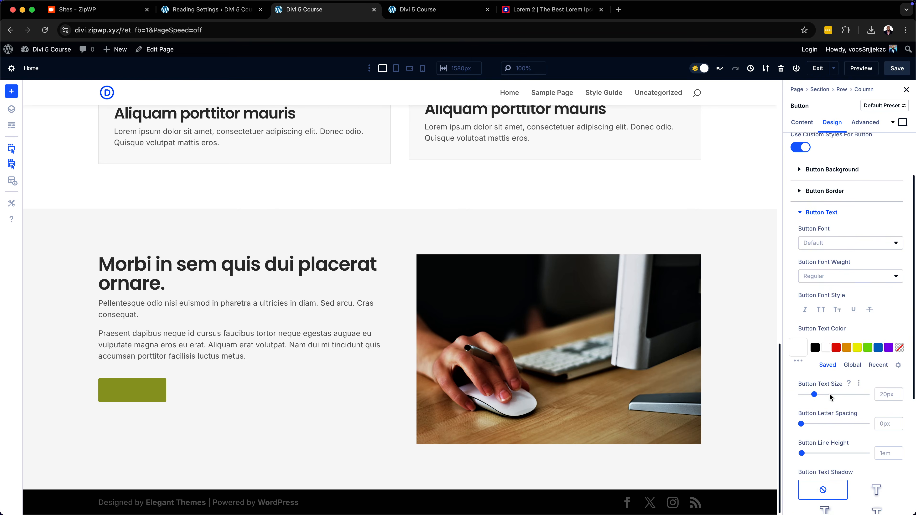
{"action": "left_click", "coordinate": [826, 348]}
{"action": "scroll", "coordinate": [831, 365], "scroll_direction": "down", "scroll_amount": 3}
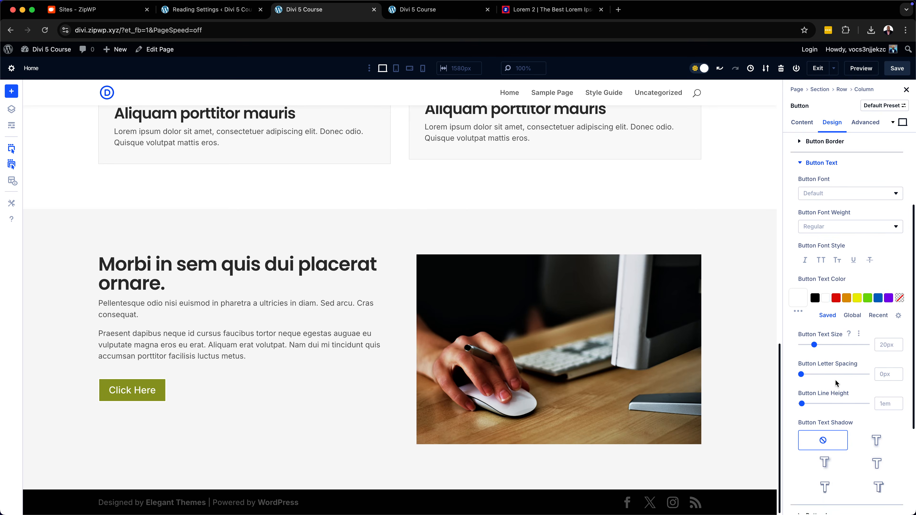
{"action": "scroll", "coordinate": [836, 382], "scroll_direction": "down", "scroll_amount": 3}
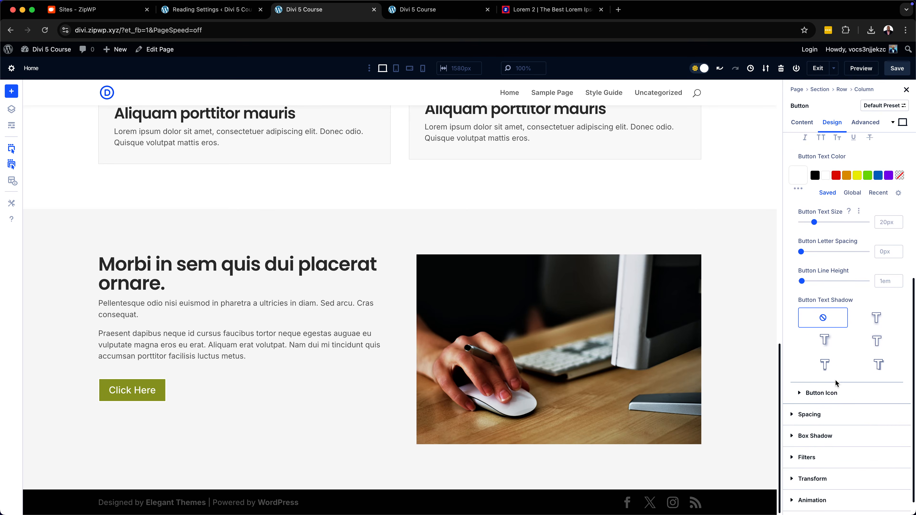
{"action": "left_click", "coordinate": [820, 415]}
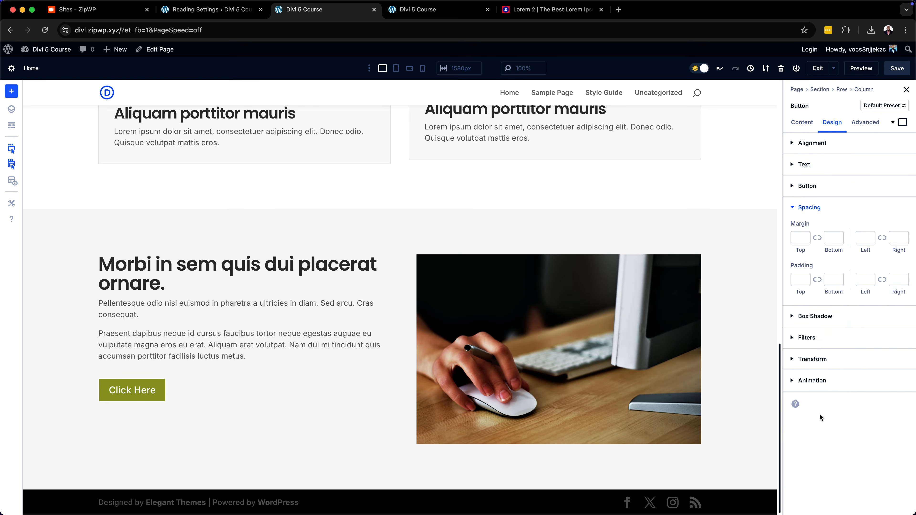
Enter 12px top padding linked to bottom and 28px left padding linked to right
{"action": "left_click", "coordinate": [799, 280]}
{"action": "type", "text": "12"}
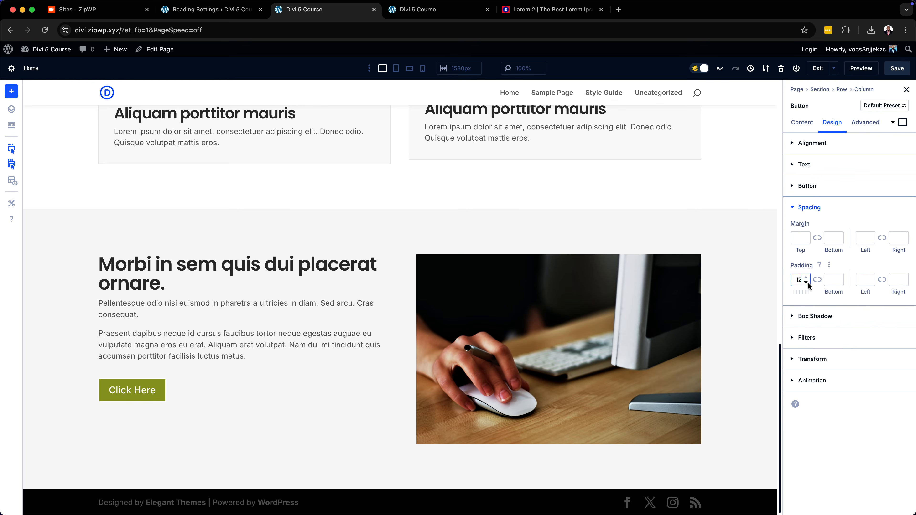
{"action": "left_click", "coordinate": [817, 279]}
{"action": "left_click", "coordinate": [861, 280]}
{"action": "left_click", "coordinate": [861, 280]}
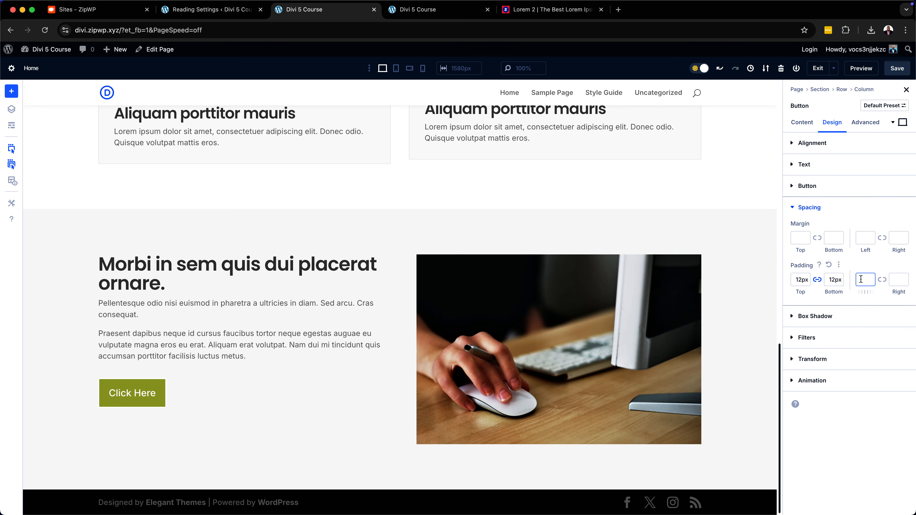
{"action": "type", "text": "28"}
{"action": "left_click", "coordinate": [882, 281]}
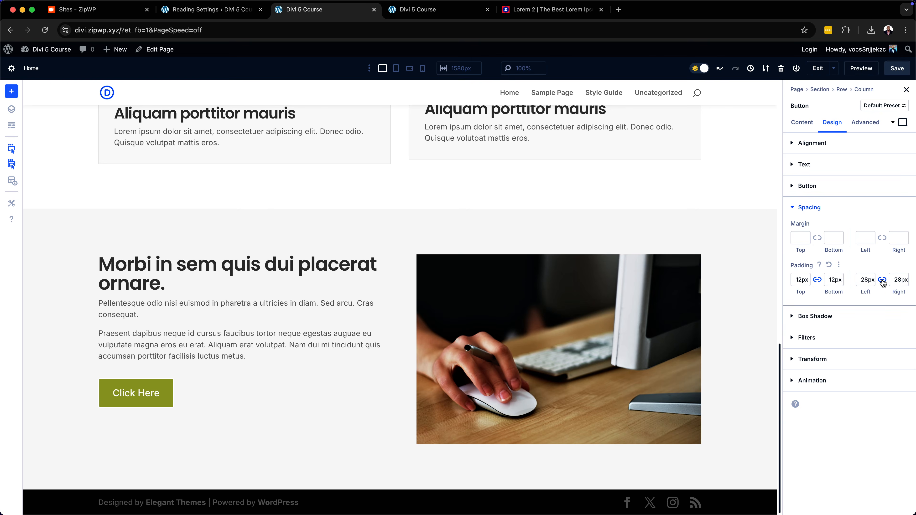
{"action": "left_click", "coordinate": [822, 187]}
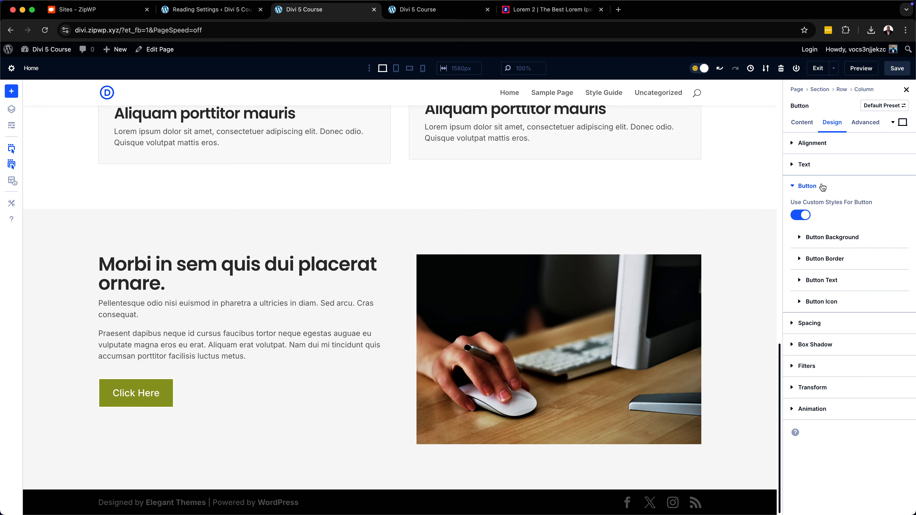
Set the button border width to 0px
{"action": "left_click", "coordinate": [843, 259]}
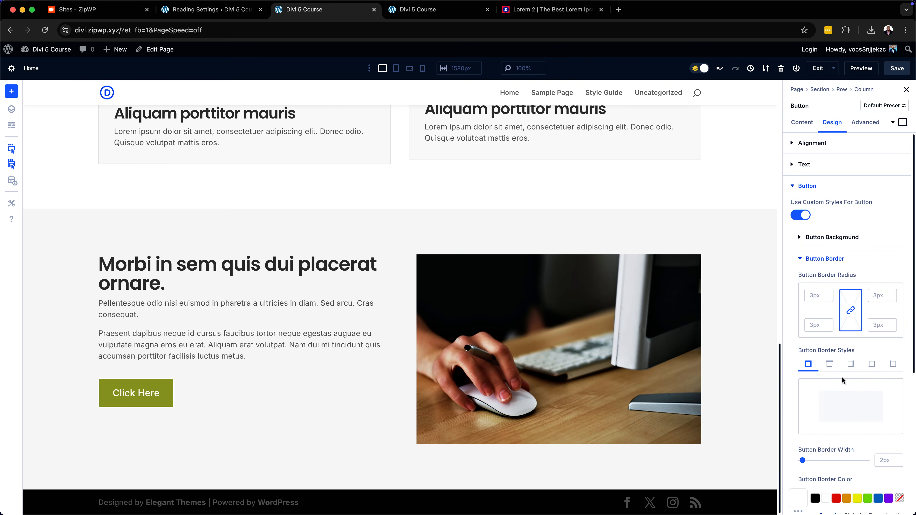
{"action": "scroll", "coordinate": [876, 447], "scroll_direction": "down", "scroll_amount": 1}
{"action": "left_click_drag", "start_coordinate": [801, 448], "coordinate": [793, 449]}
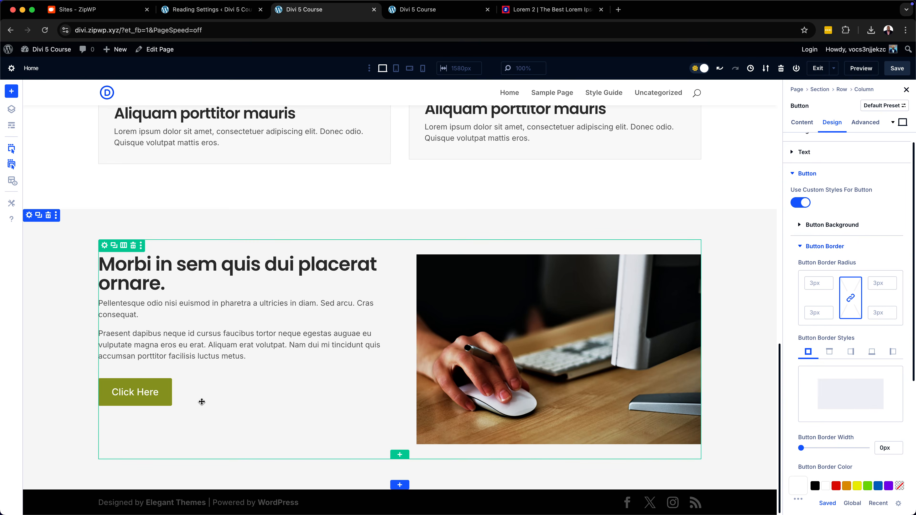
{"action": "scroll", "coordinate": [820, 379], "scroll_direction": "down", "scroll_amount": 3}
{"action": "scroll", "coordinate": [820, 378], "scroll_direction": "down", "scroll_amount": 3}
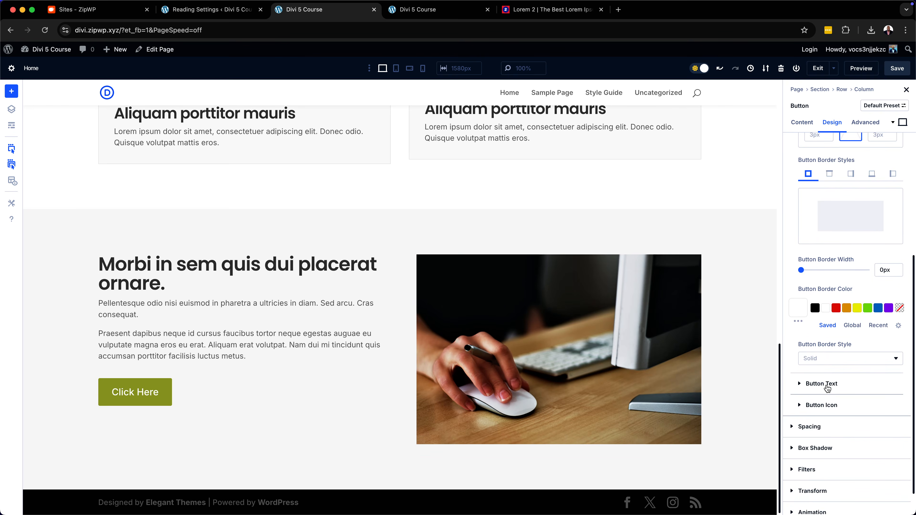
Switch off Show Button Icon and save the page
{"action": "left_click", "coordinate": [826, 405]}
{"action": "left_click", "coordinate": [807, 394]}
{"action": "scroll", "coordinate": [808, 253], "scroll_direction": "up", "scroll_amount": 1}
{"action": "left_click", "coordinate": [802, 183]}
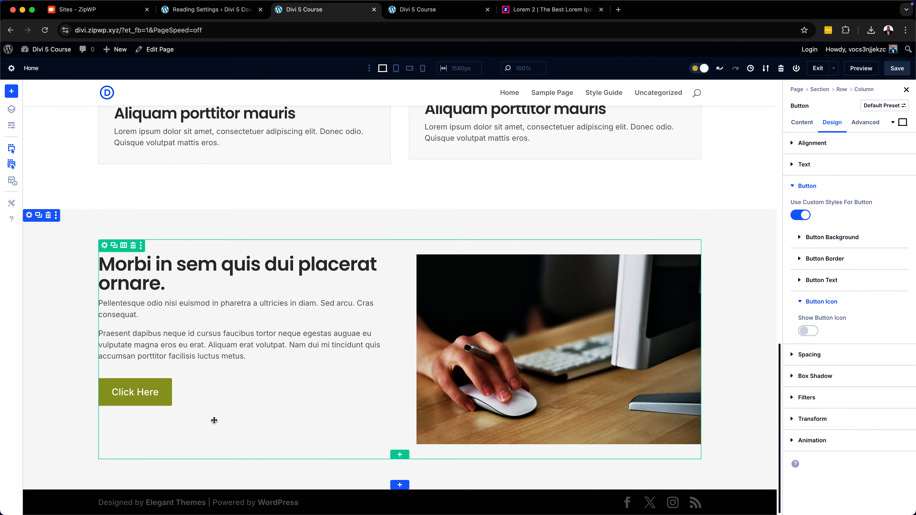
{"action": "left_click", "coordinate": [898, 68]}
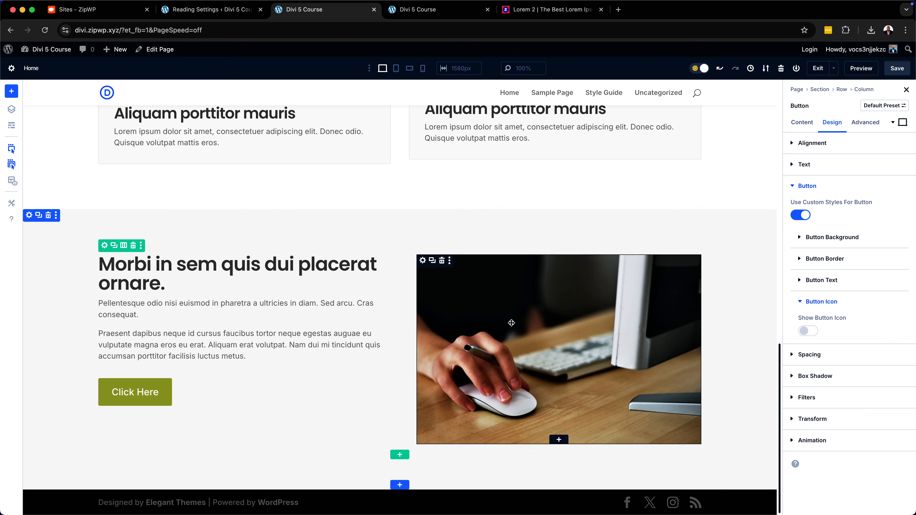
Put the builder in Hover view mode and select the left blurb card with the mouse photo
{"action": "scroll", "coordinate": [374, 393], "scroll_direction": "up", "scroll_amount": 2}
{"action": "scroll", "coordinate": [374, 393], "scroll_direction": "up", "scroll_amount": 8}
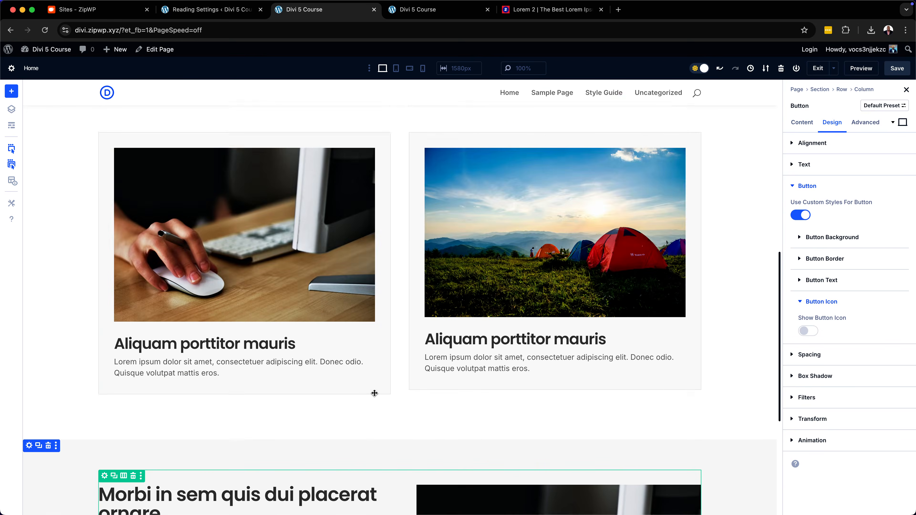
{"action": "scroll", "coordinate": [374, 392], "scroll_direction": "up", "scroll_amount": 3}
{"action": "scroll", "coordinate": [374, 392], "scroll_direction": "down", "scroll_amount": 5}
{"action": "scroll", "coordinate": [375, 392], "scroll_direction": "down", "scroll_amount": 1}
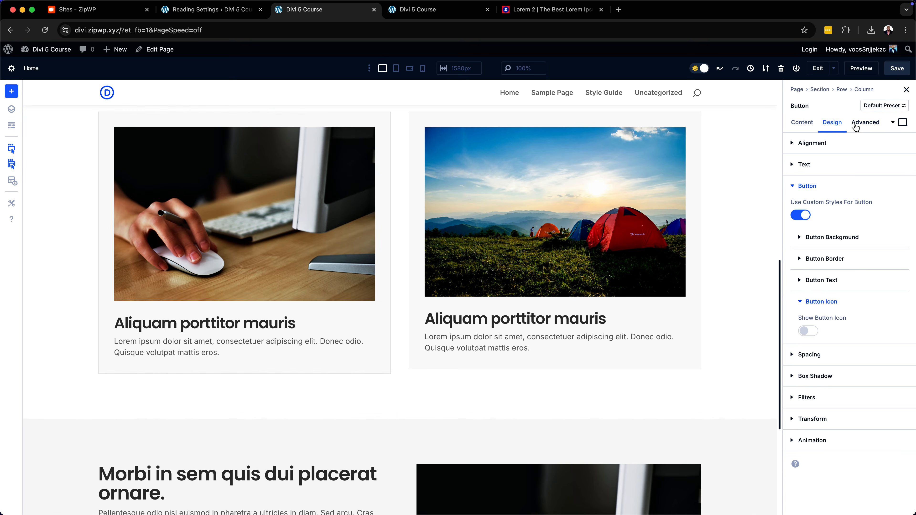
{"action": "left_click", "coordinate": [907, 125]}
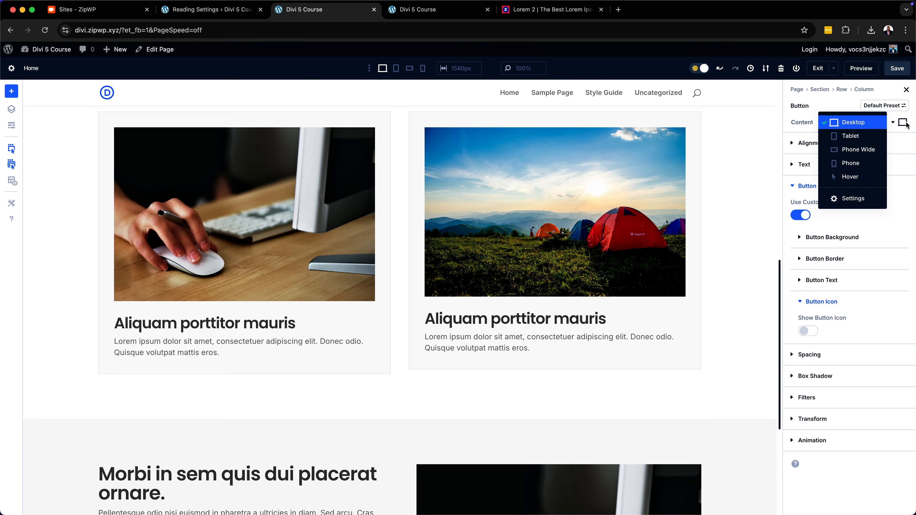
{"action": "left_click", "coordinate": [871, 178]}
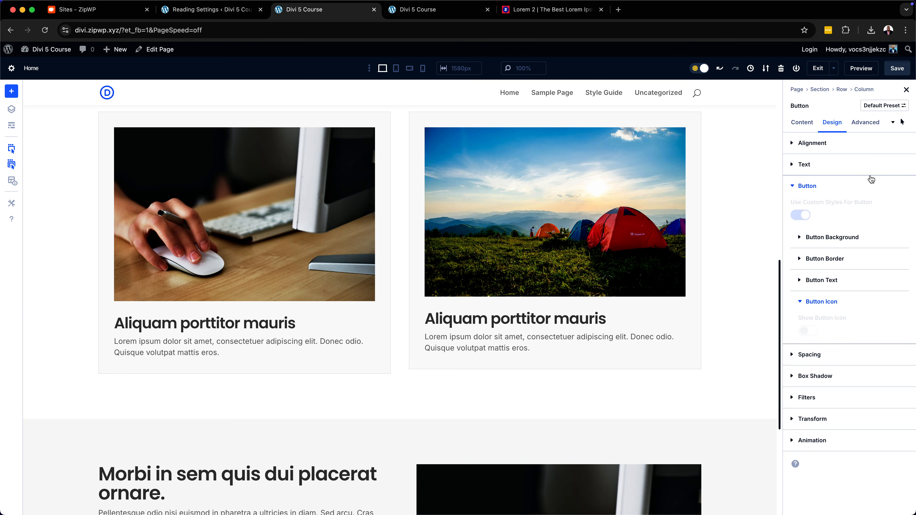
{"action": "left_click", "coordinate": [362, 322]}
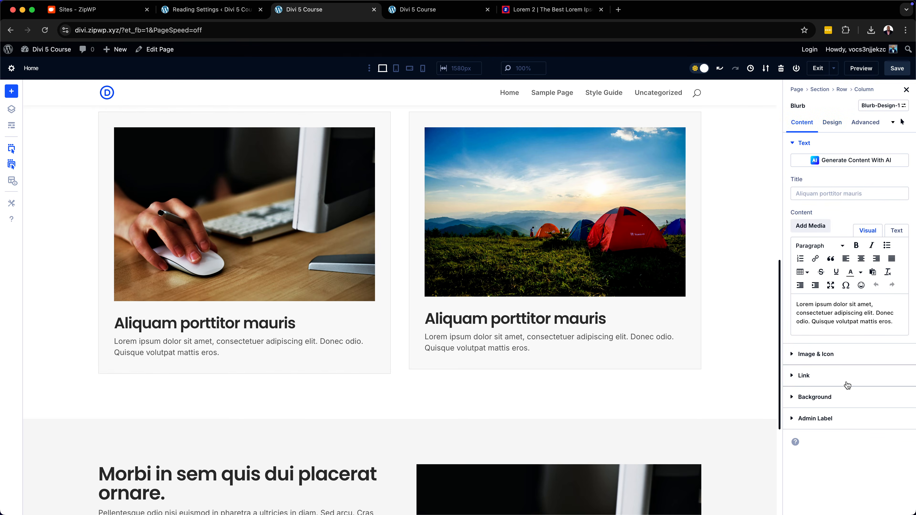
Set the blurb's hover background colour to black
{"action": "left_click", "coordinate": [835, 398]}
{"action": "left_click", "coordinate": [817, 356]}
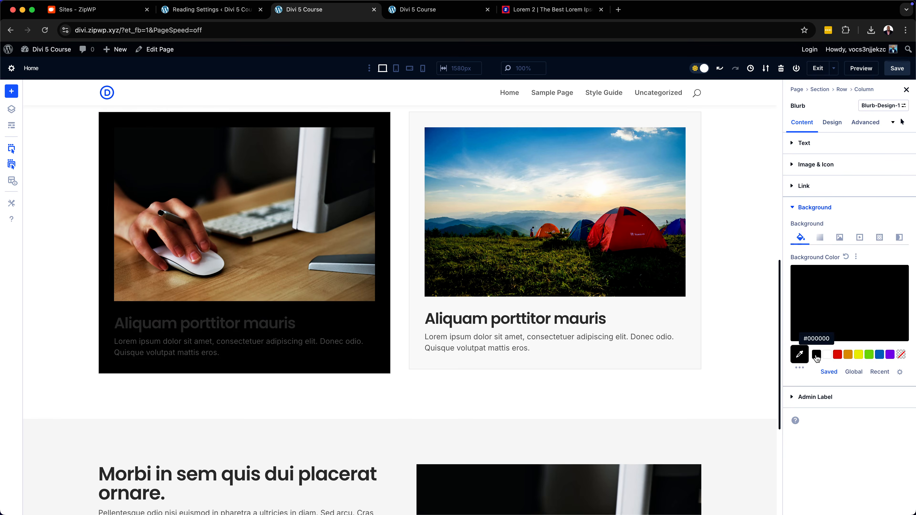
{"action": "left_click", "coordinate": [800, 355]}
{"action": "left_click_drag", "start_coordinate": [801, 336], "coordinate": [786, 331]}
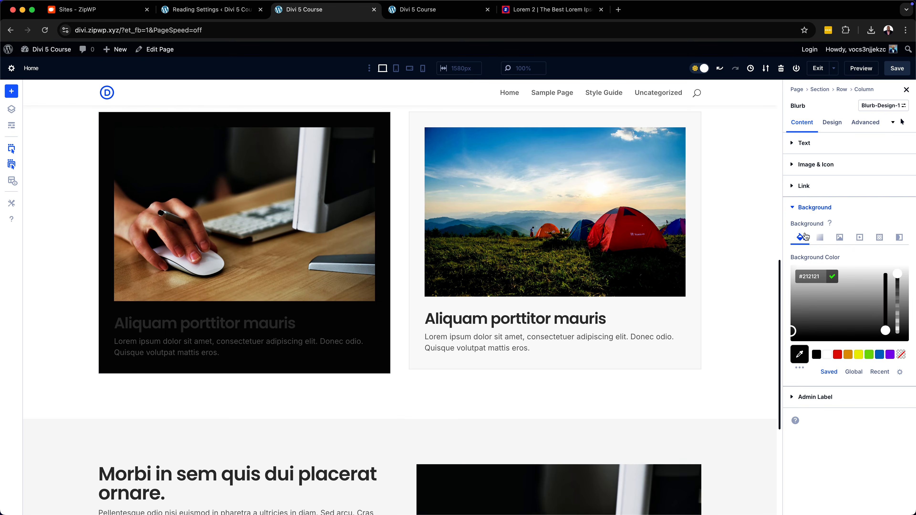
Make the blurb's title and body text white on hover
{"action": "left_click", "coordinate": [832, 123]}
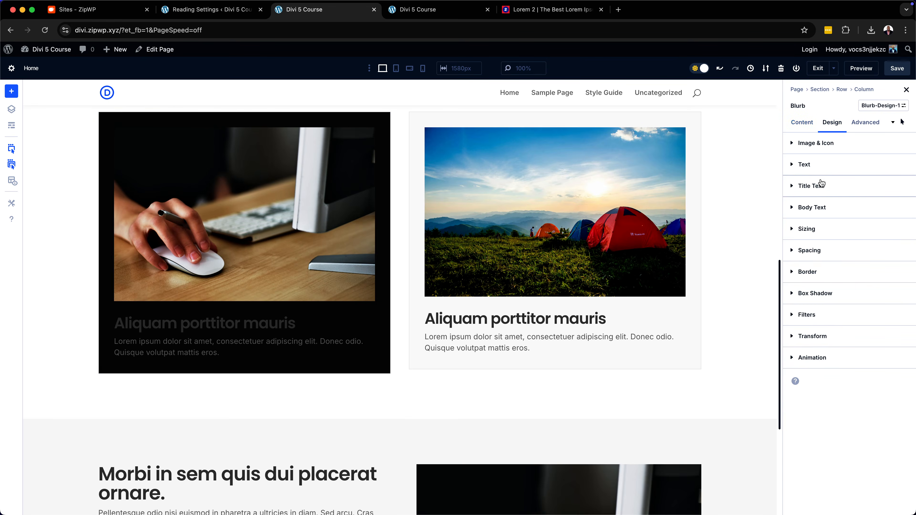
{"action": "left_click", "coordinate": [827, 187]}
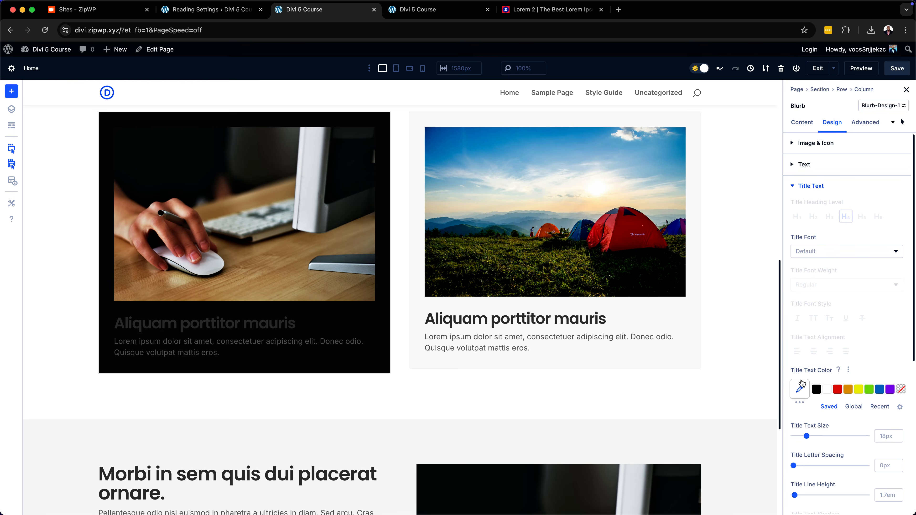
{"action": "left_click", "coordinate": [827, 390]}
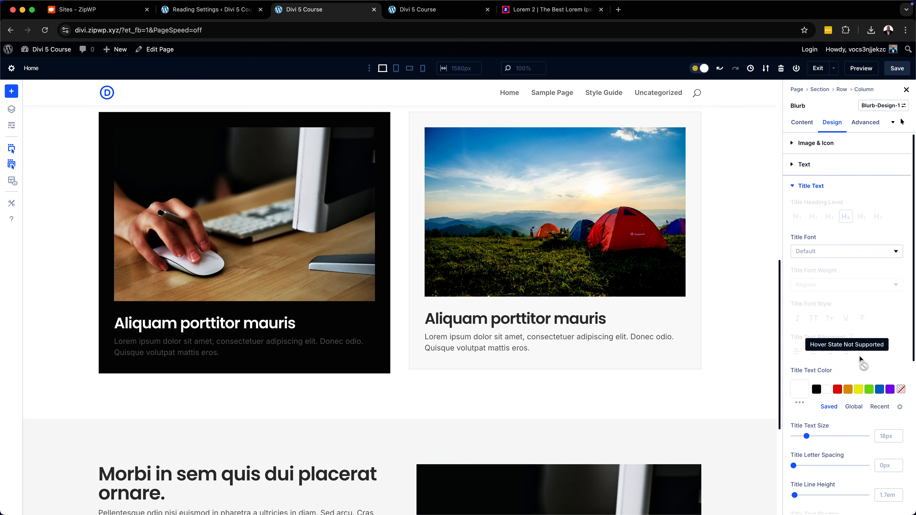
{"action": "scroll", "coordinate": [848, 335], "scroll_direction": "down", "scroll_amount": 3}
{"action": "scroll", "coordinate": [865, 378], "scroll_direction": "down", "scroll_amount": 3}
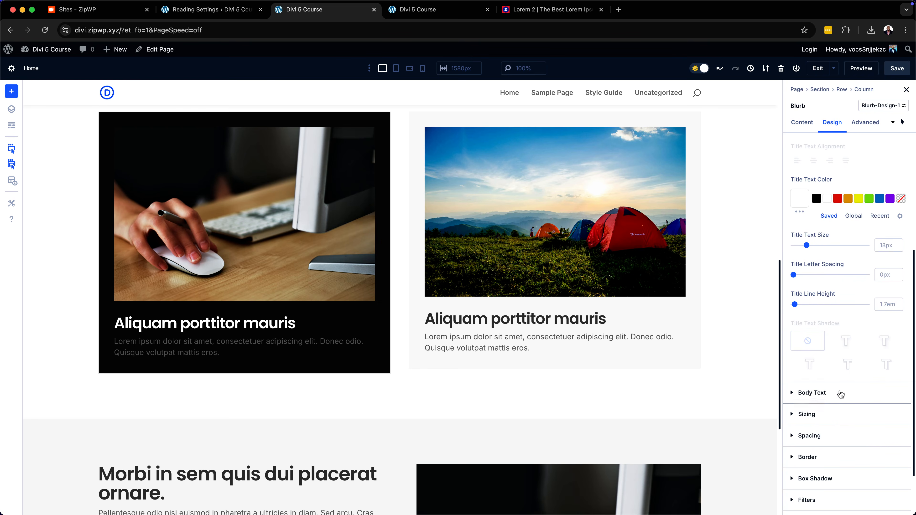
{"action": "left_click", "coordinate": [826, 396]}
{"action": "left_click", "coordinate": [828, 203]}
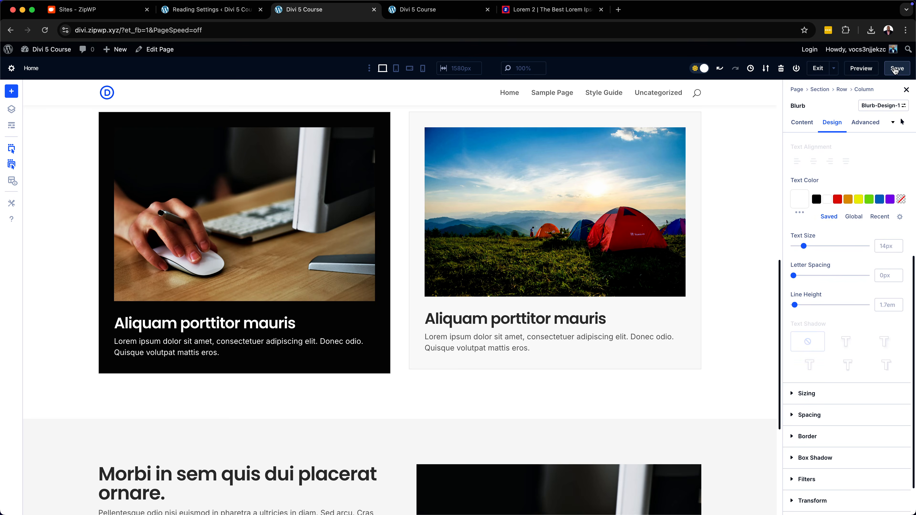
Check the black hover effect in the live preview, then open the blurb's preset list in the builder
{"action": "left_click", "coordinate": [861, 68]}
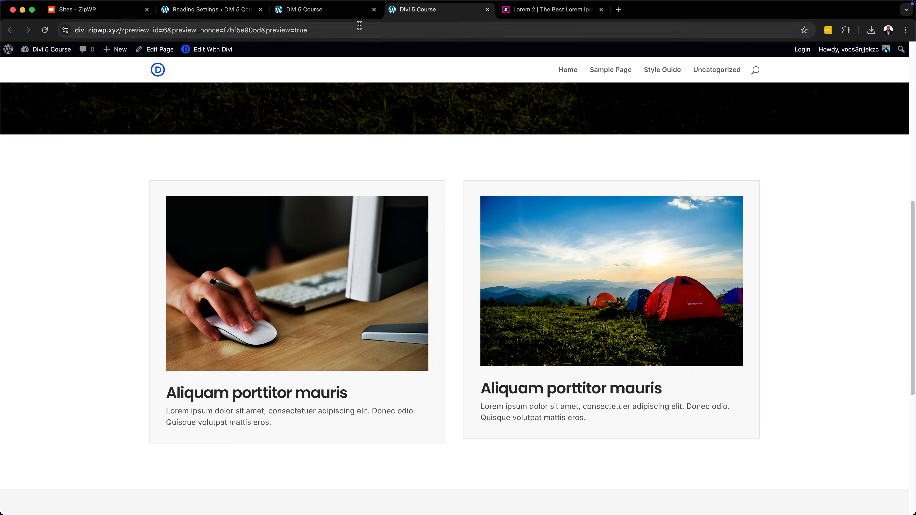
{"action": "left_click", "coordinate": [352, 10]}
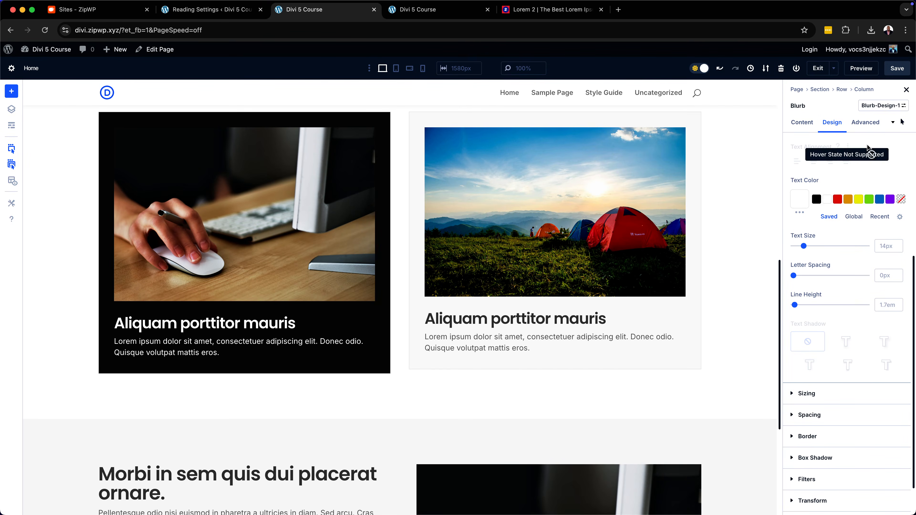
{"action": "left_click", "coordinate": [888, 106]}
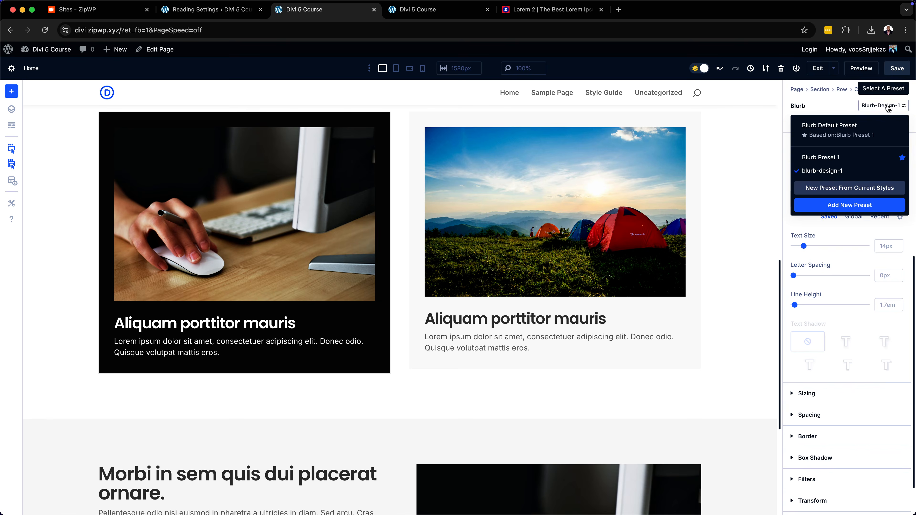
Update the blurb-design-1 preset with the current hover styles site-wide and switch to the preview
{"action": "mouse_move", "coordinate": [833, 179]}
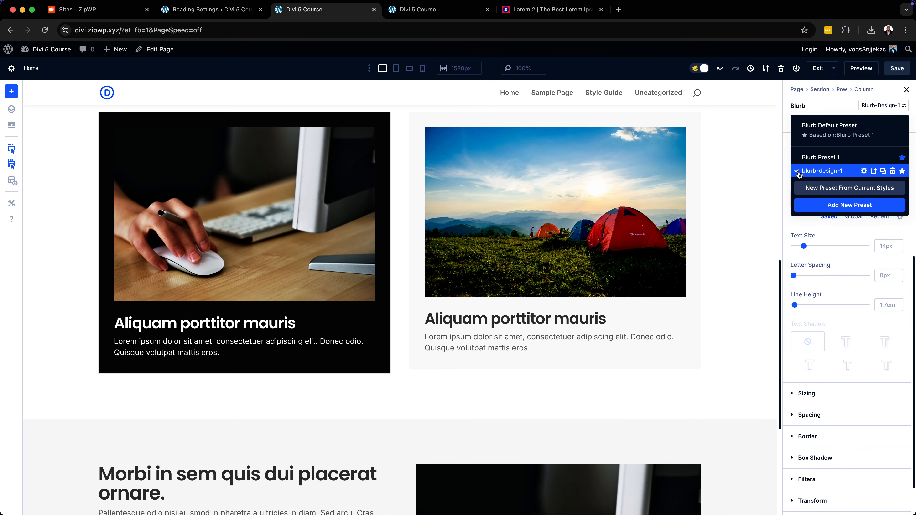
{"action": "left_click", "coordinate": [876, 172]}
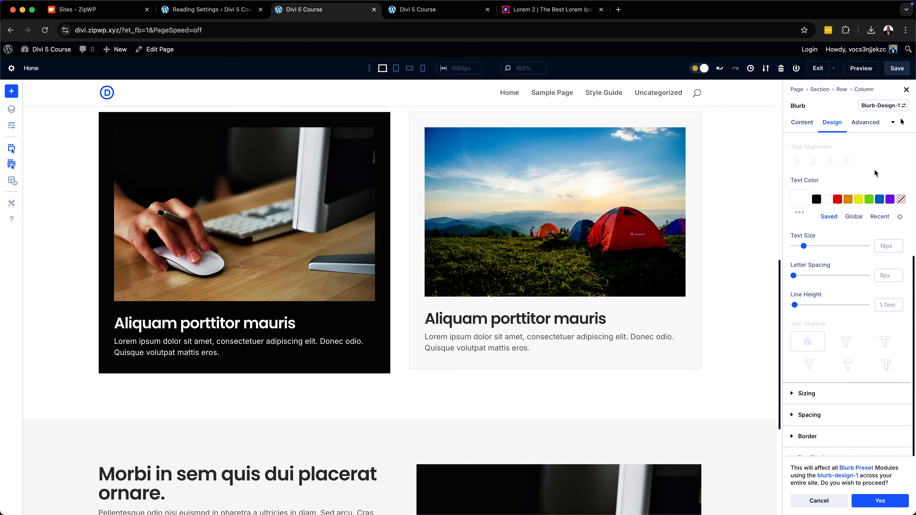
{"action": "left_click", "coordinate": [890, 503]}
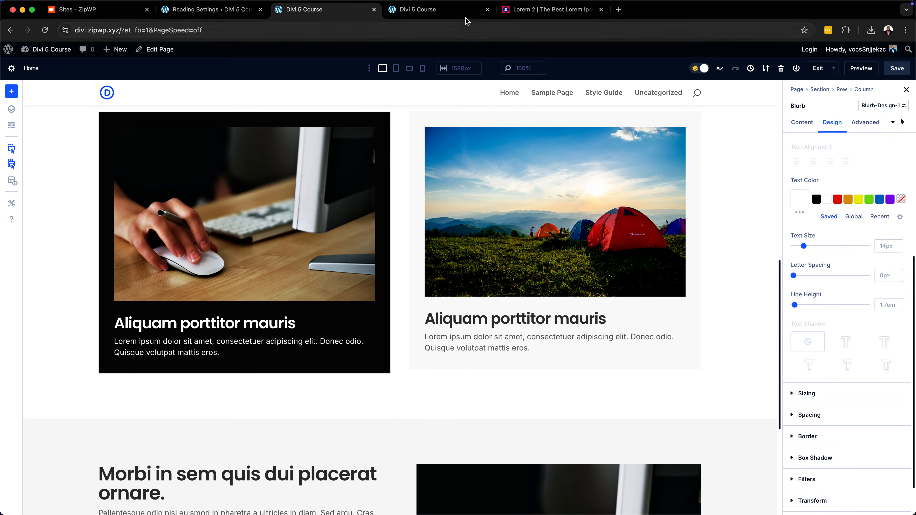
{"action": "left_click", "coordinate": [463, 10]}
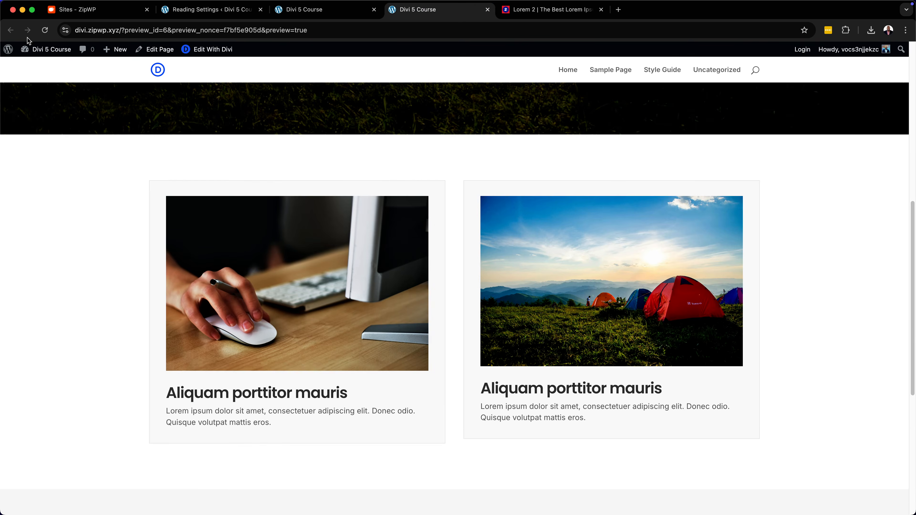
Reload the preview and confirm both blurb cards, including the tent one, turn black on hover
{"action": "left_click", "coordinate": [44, 31]}
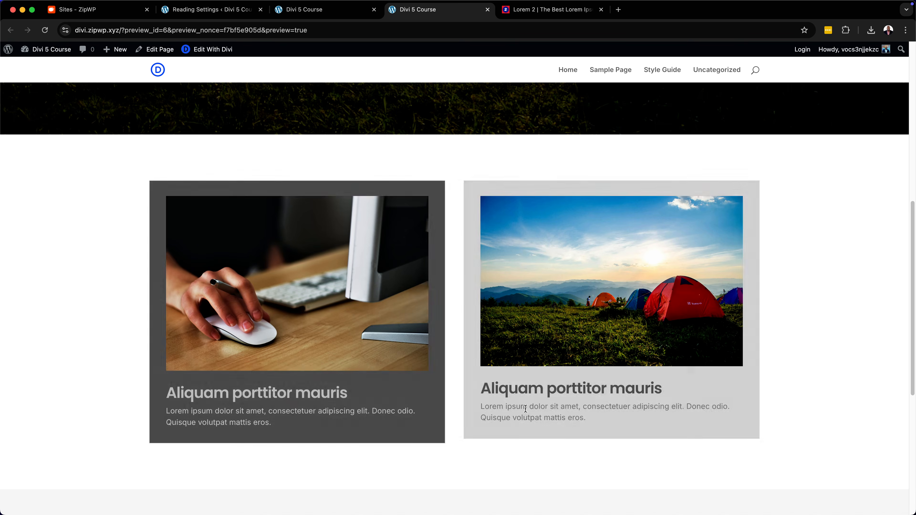
{"action": "scroll", "coordinate": [357, 374], "scroll_direction": "down", "scroll_amount": 3}
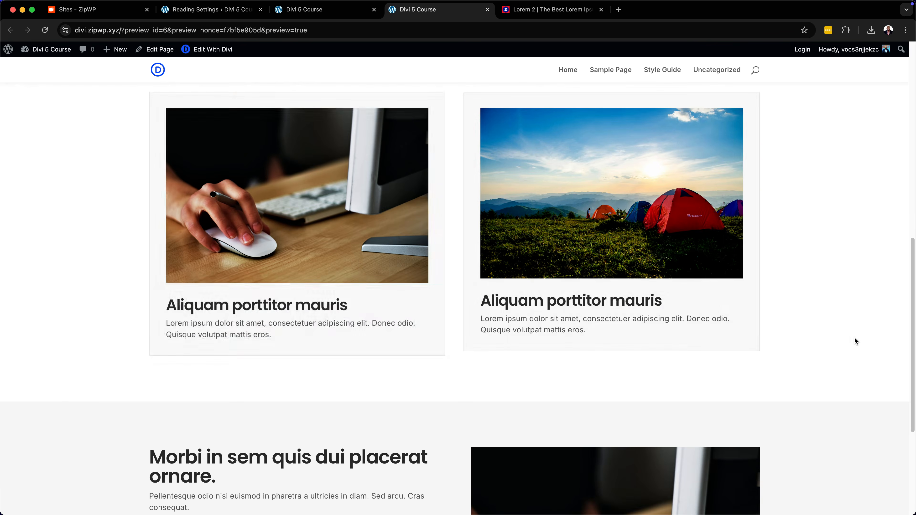
{"action": "scroll", "coordinate": [853, 337], "scroll_direction": "down", "scroll_amount": 6}
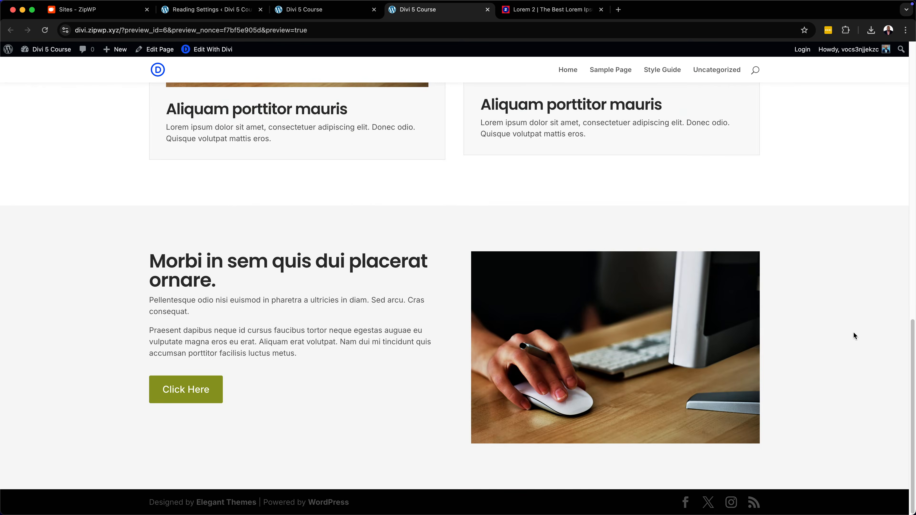
{"action": "scroll", "coordinate": [759, 306], "scroll_direction": "up", "scroll_amount": 2}
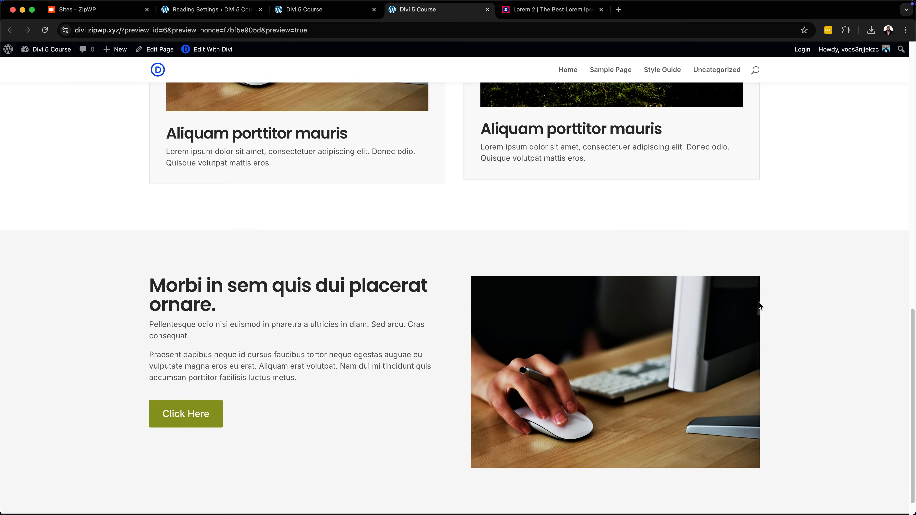
{"action": "scroll", "coordinate": [759, 306], "scroll_direction": "up", "scroll_amount": 10}
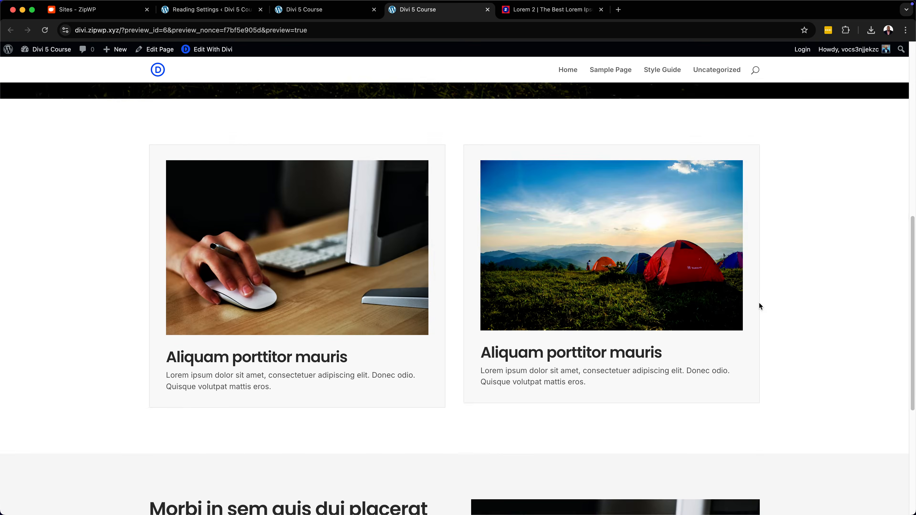
{"action": "scroll", "coordinate": [759, 303], "scroll_direction": "up", "scroll_amount": 6}
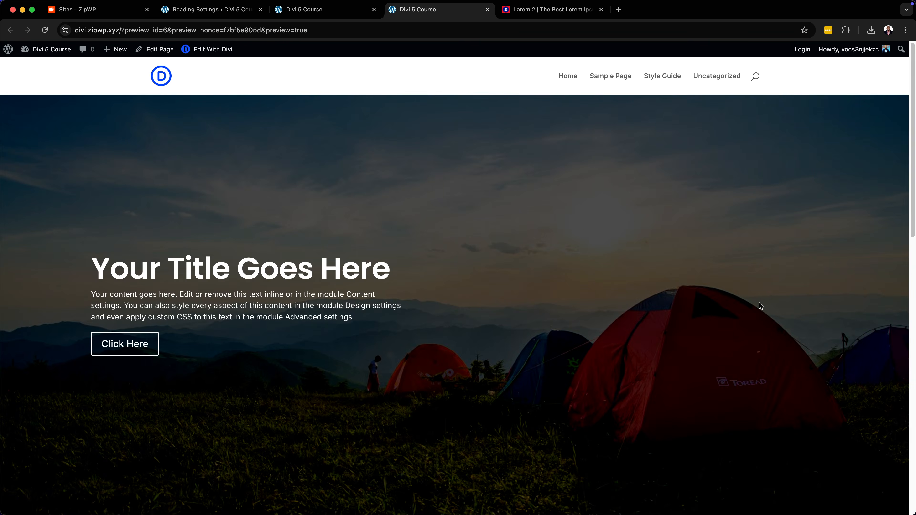
{"action": "left_click", "coordinate": [357, 15]}
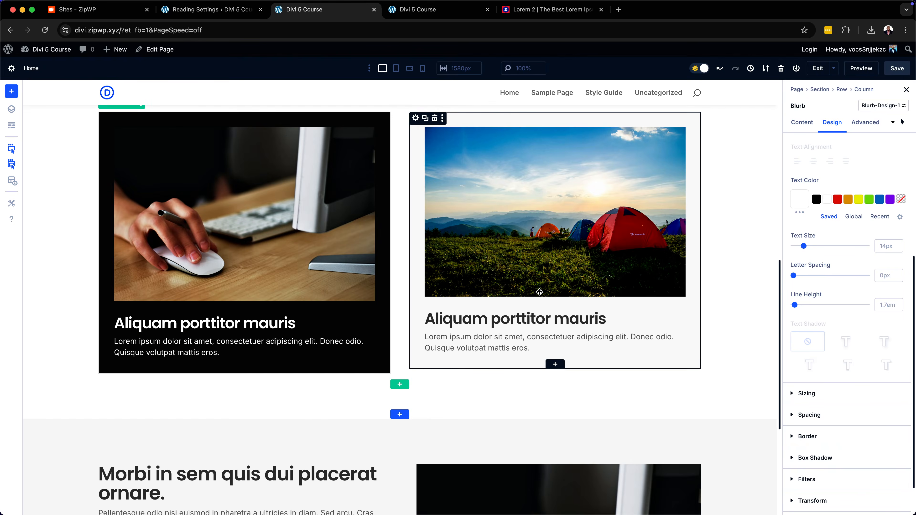
{"action": "scroll", "coordinate": [742, 361], "scroll_direction": "up", "scroll_amount": 5}
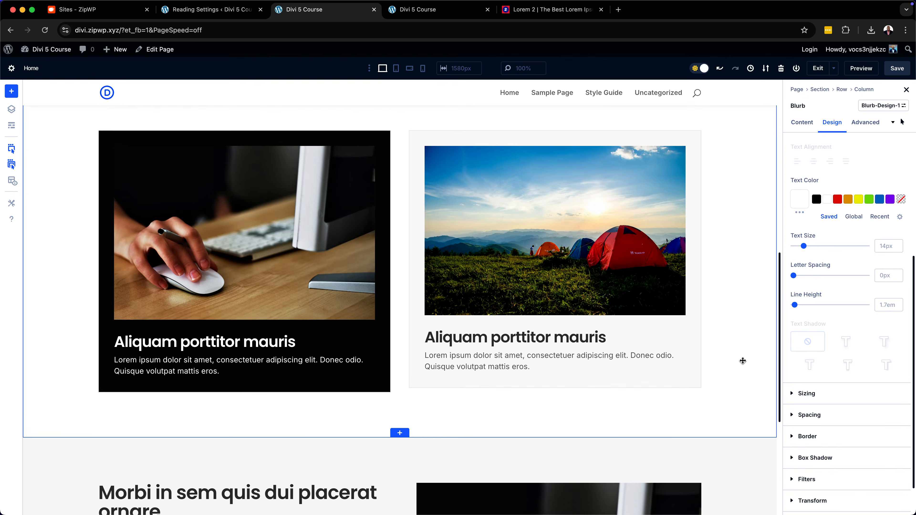
{"action": "scroll", "coordinate": [742, 361], "scroll_direction": "up", "scroll_amount": 6}
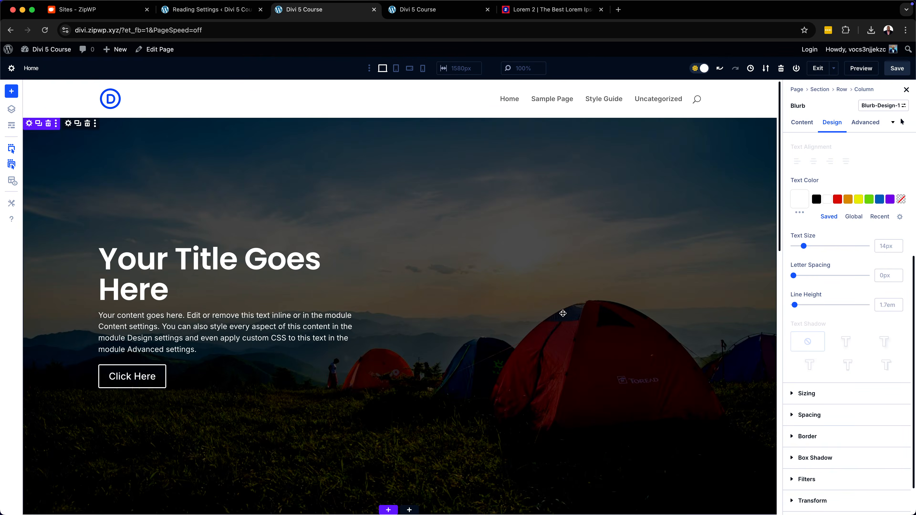
{"action": "scroll", "coordinate": [563, 313], "scroll_direction": "down", "scroll_amount": 1}
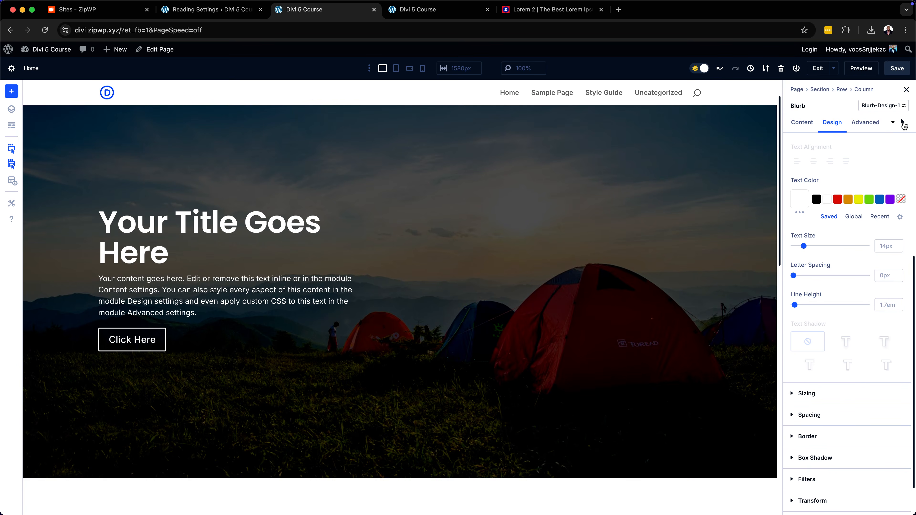
{"action": "scroll", "coordinate": [635, 319], "scroll_direction": "down", "scroll_amount": 10}
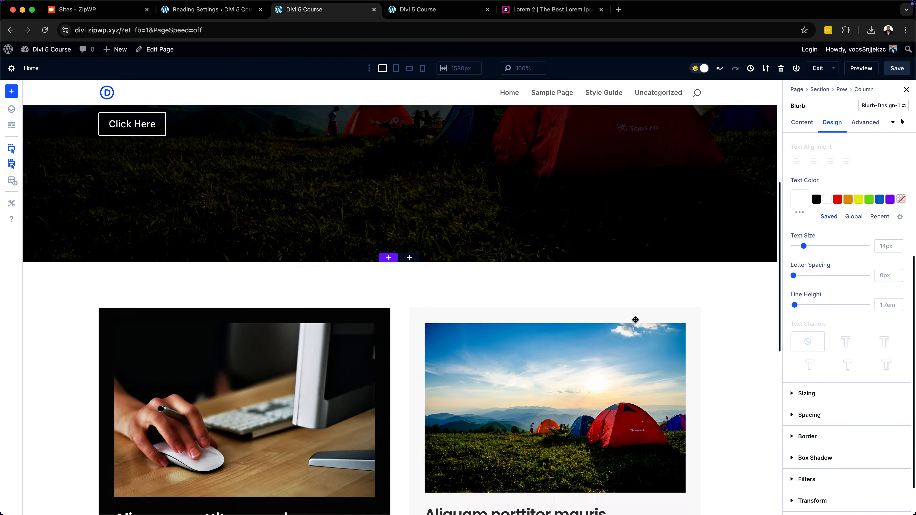
{"action": "scroll", "coordinate": [635, 319], "scroll_direction": "down", "scroll_amount": 5}
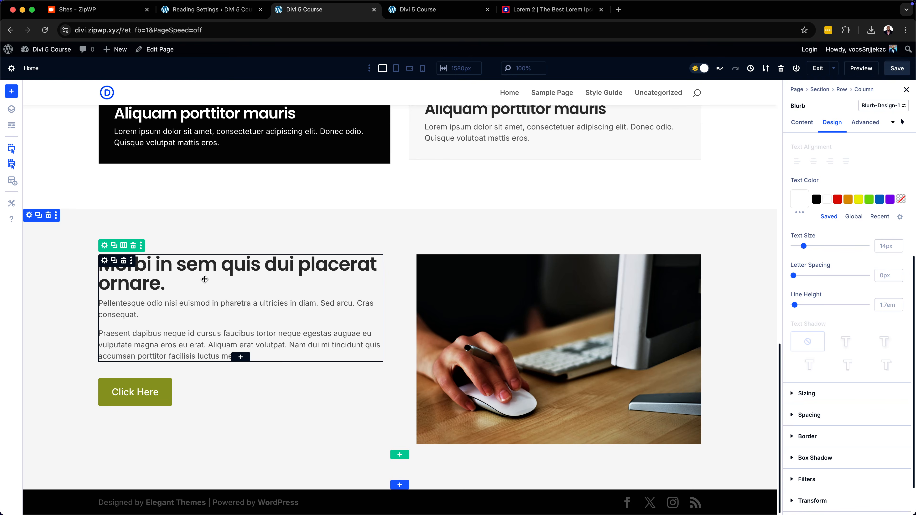
Give the Morbi text block a light grey #e5e5e5 background
{"action": "left_click", "coordinate": [204, 279]}
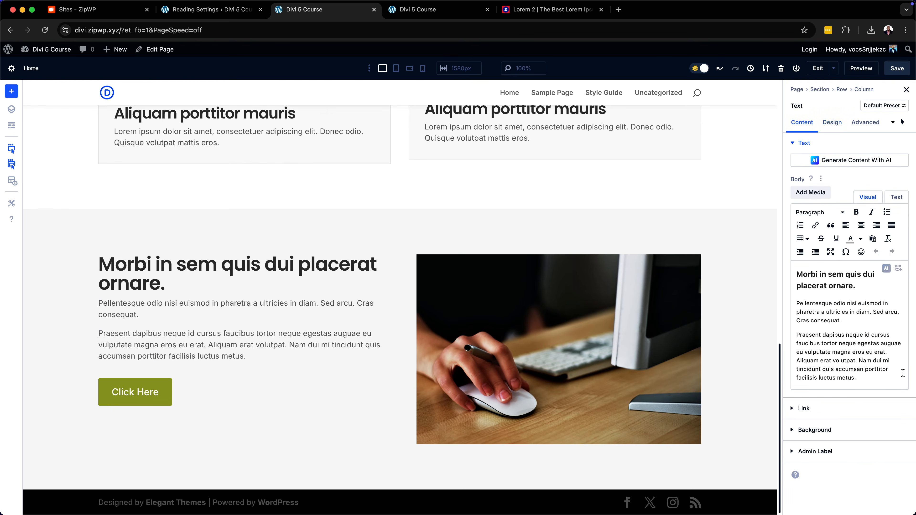
{"action": "left_click", "coordinate": [850, 432]}
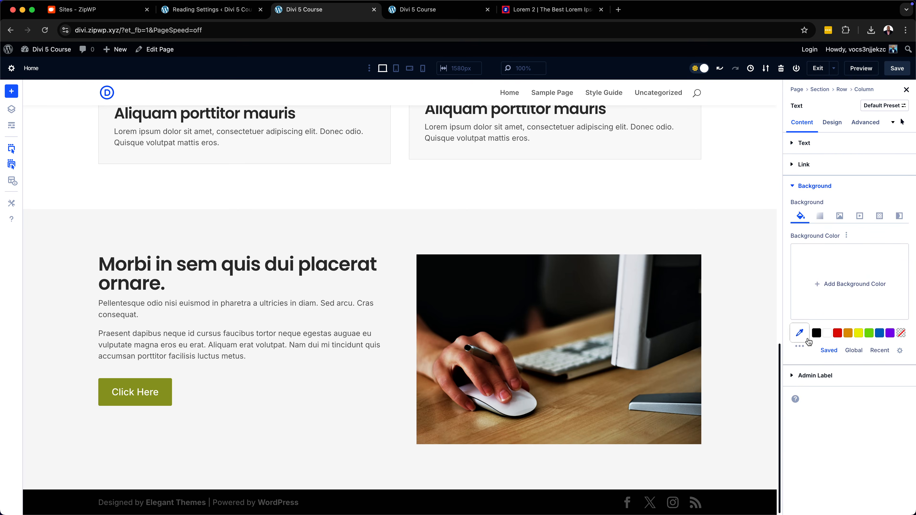
{"action": "left_click", "coordinate": [806, 339]}
{"action": "left_click", "coordinate": [789, 253]}
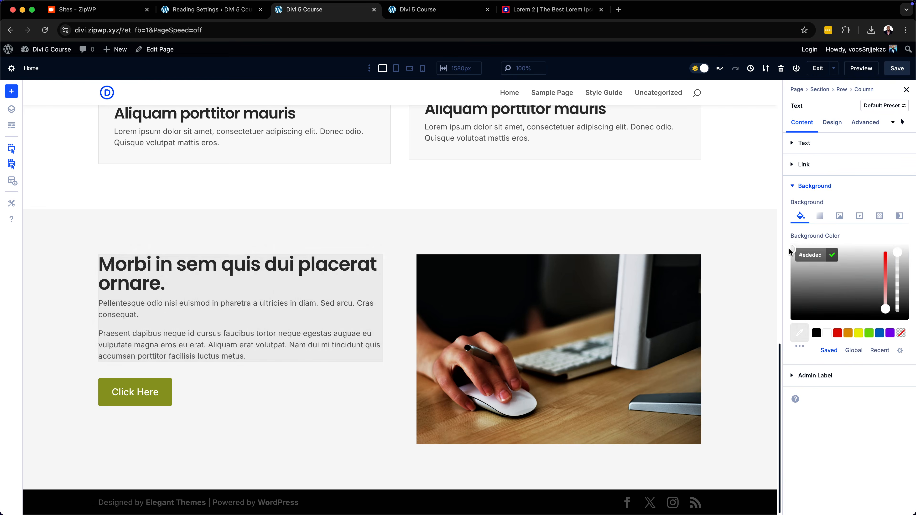
{"action": "left_click_drag", "start_coordinate": [788, 248], "coordinate": [788, 250]}
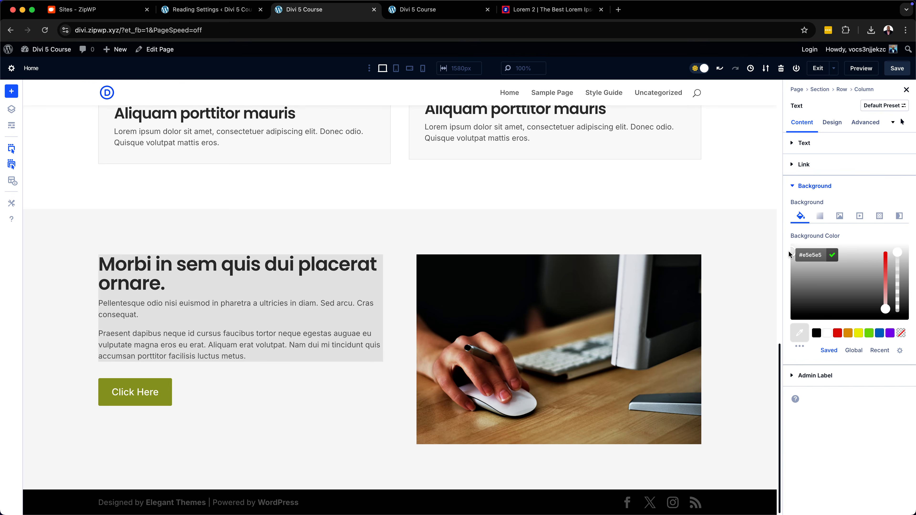
Save the page and check the grey background in the live preview
{"action": "left_click", "coordinate": [904, 68]}
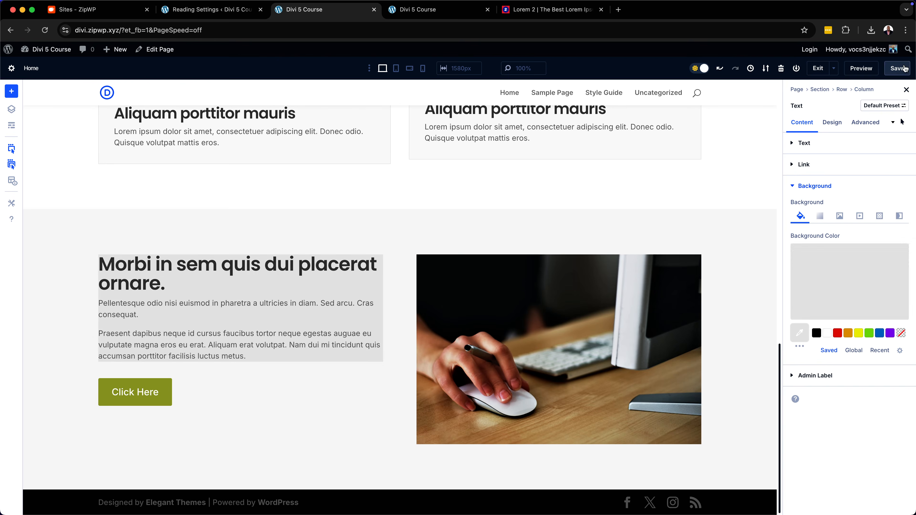
{"action": "left_click", "coordinate": [418, 10]}
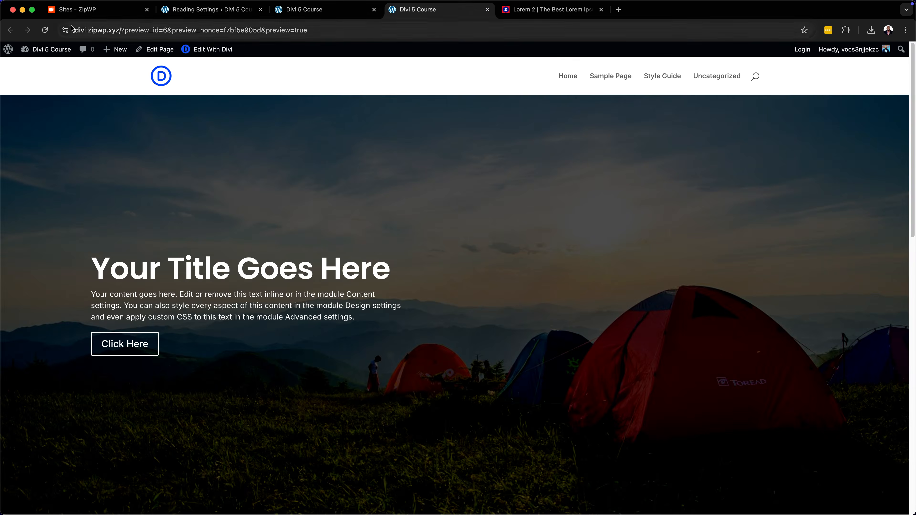
{"action": "scroll", "coordinate": [434, 233], "scroll_direction": "down", "scroll_amount": 15}
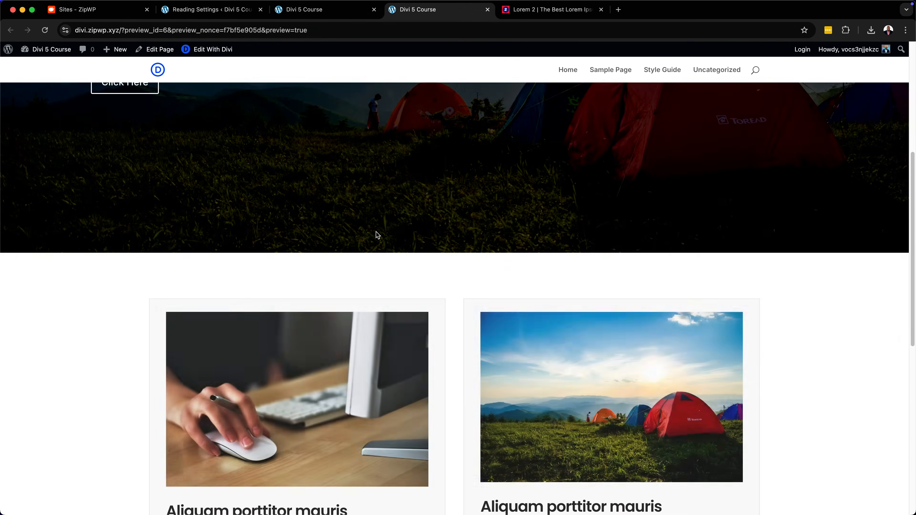
{"action": "scroll", "coordinate": [127, 321], "scroll_direction": "down", "scroll_amount": 3}
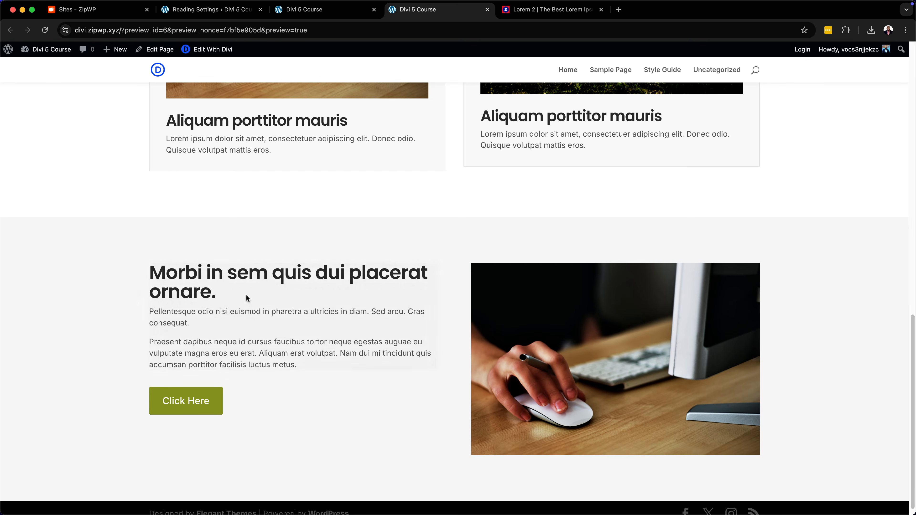
{"action": "scroll", "coordinate": [252, 295], "scroll_direction": "up", "scroll_amount": 5}
{"action": "left_click", "coordinate": [310, 9]}
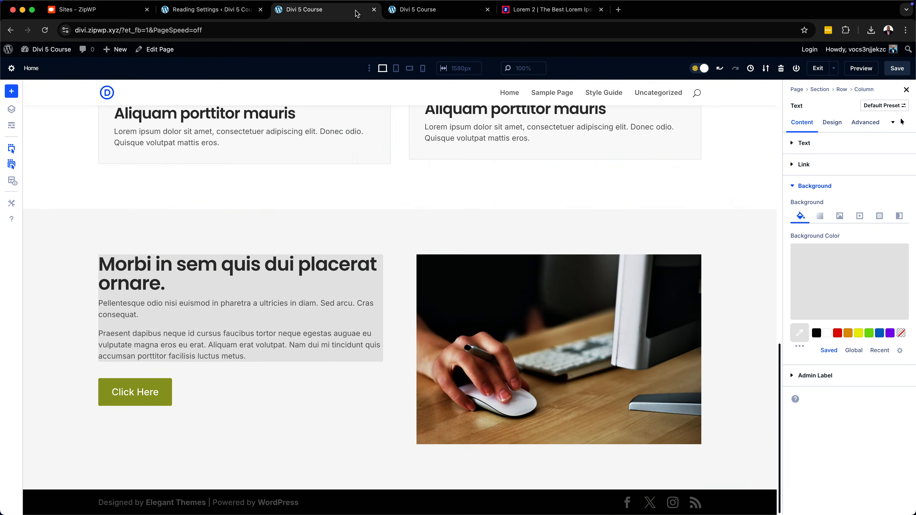
{"action": "scroll", "coordinate": [717, 206], "scroll_direction": "up", "scroll_amount": 10}
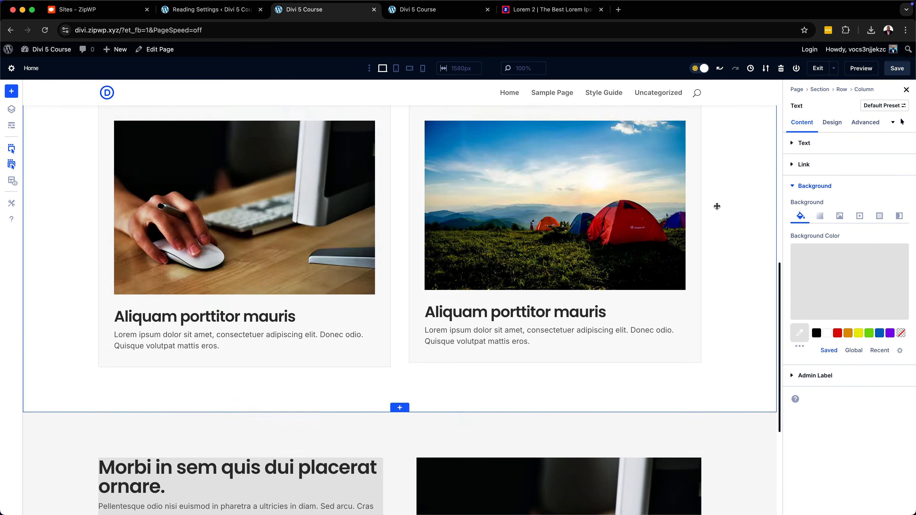
{"action": "scroll", "coordinate": [717, 206], "scroll_direction": "up", "scroll_amount": 3}
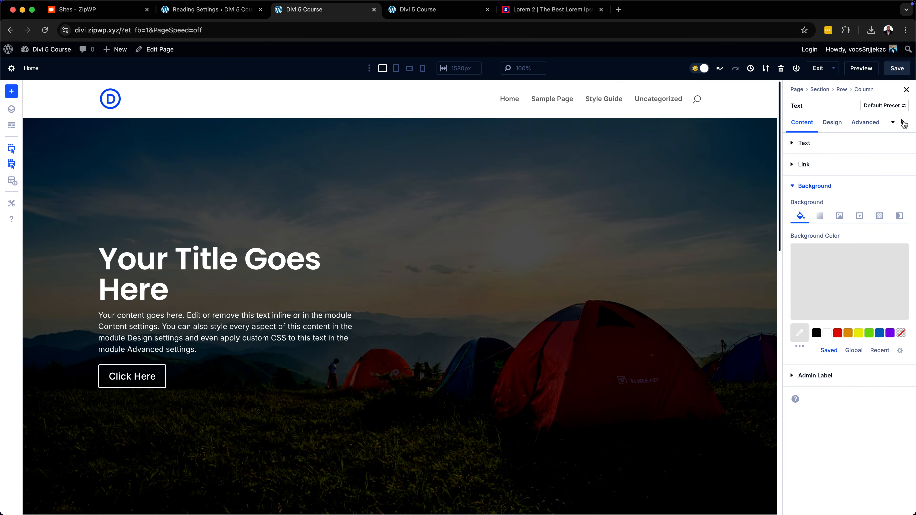
{"action": "left_click", "coordinate": [903, 123]}
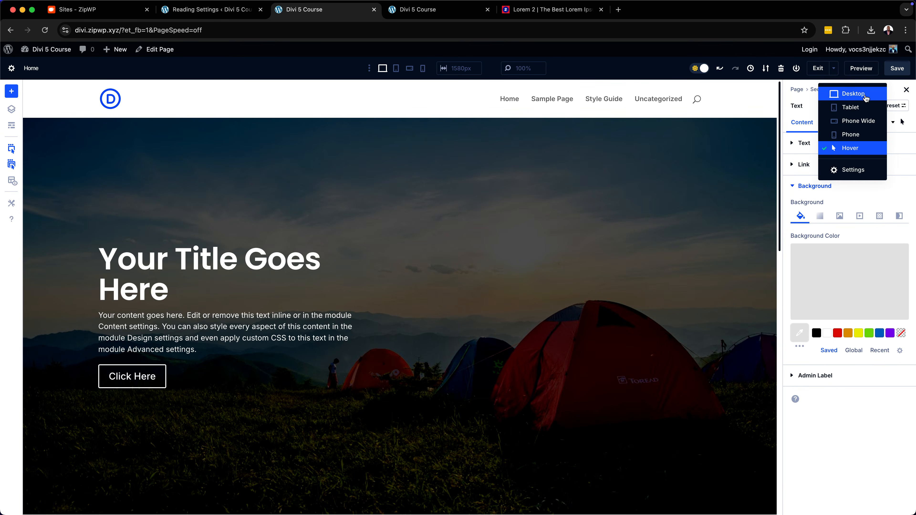
{"action": "left_click", "coordinate": [866, 97]}
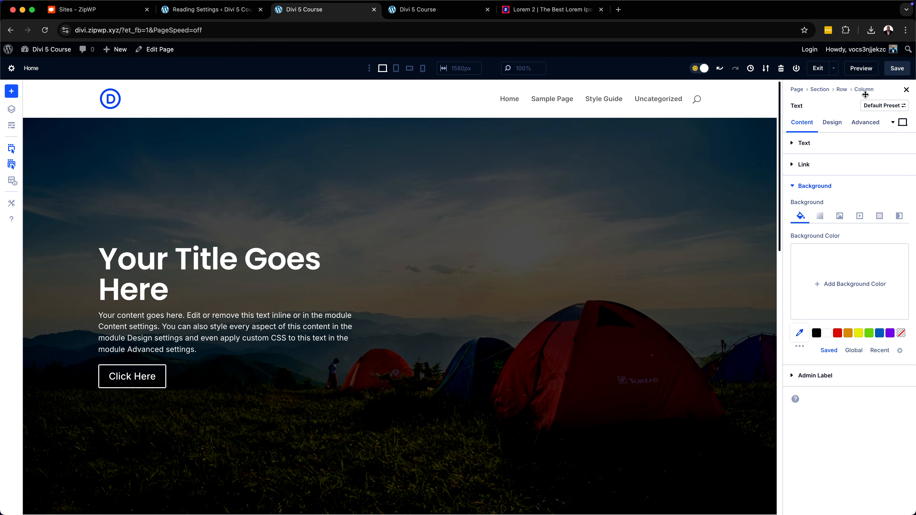
{"action": "left_click", "coordinate": [902, 73]}
{"action": "scroll", "coordinate": [535, 333], "scroll_direction": "down", "scroll_amount": 15}
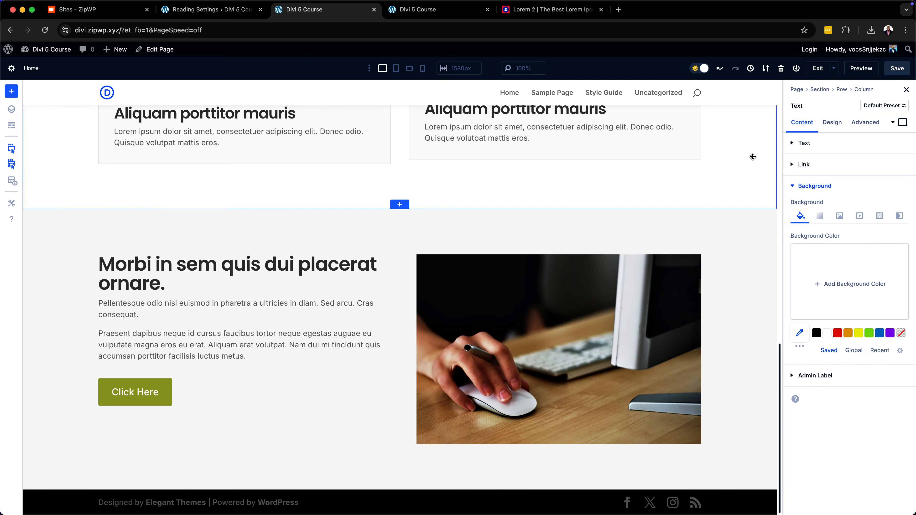
{"action": "scroll", "coordinate": [591, 258], "scroll_direction": "up", "scroll_amount": 10}
{"action": "scroll", "coordinate": [623, 267], "scroll_direction": "up", "scroll_amount": 3}
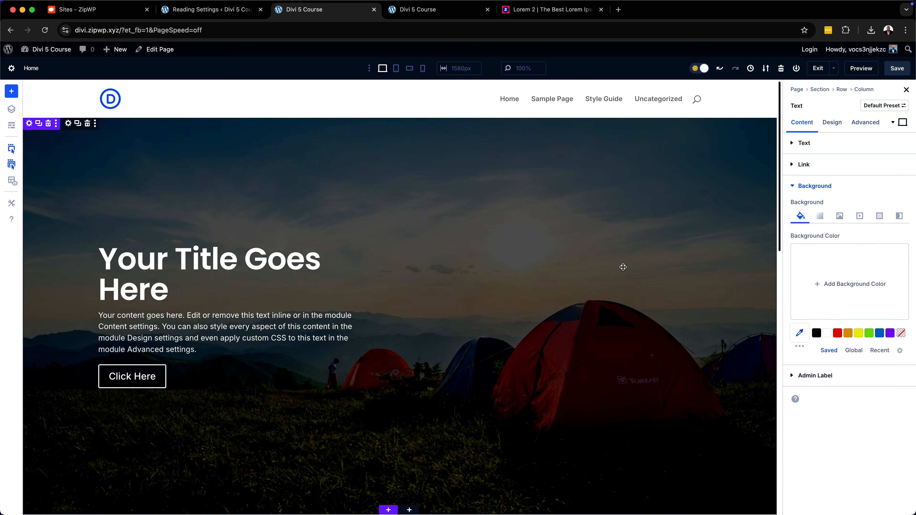
{"action": "scroll", "coordinate": [623, 267], "scroll_direction": "down", "scroll_amount": 1}
{"action": "scroll", "coordinate": [622, 267], "scroll_direction": "down", "scroll_amount": 2}
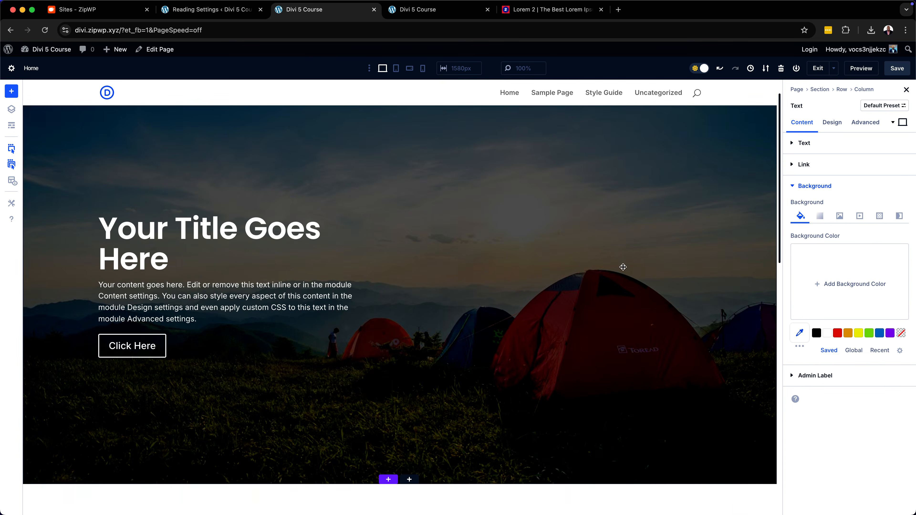
{"action": "scroll", "coordinate": [623, 267], "scroll_direction": "up", "scroll_amount": 2}
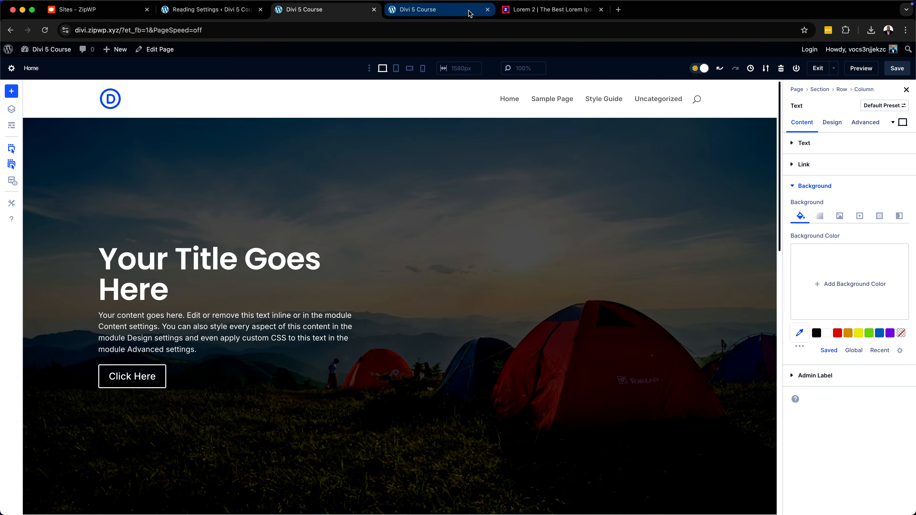
{"action": "left_click", "coordinate": [469, 10]}
{"action": "scroll", "coordinate": [593, 155], "scroll_direction": "up", "scroll_amount": 10}
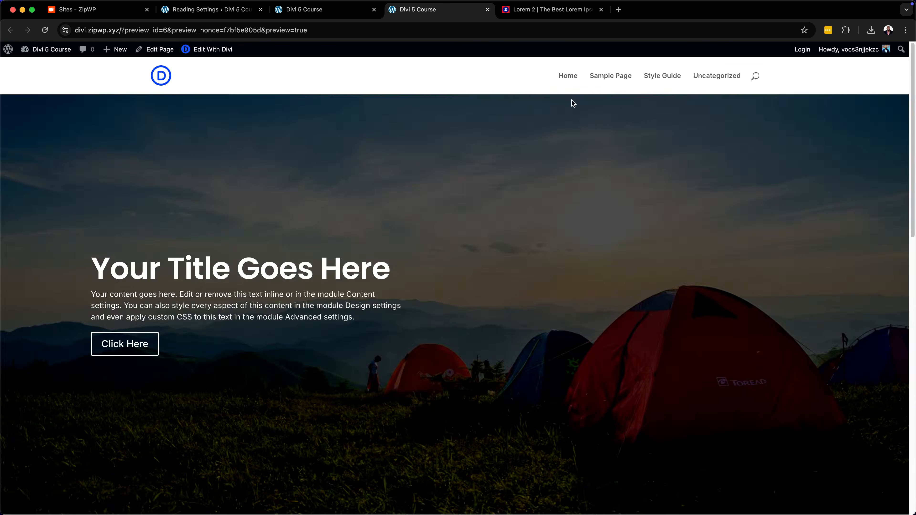
{"action": "scroll", "coordinate": [649, 363], "scroll_direction": "down", "scroll_amount": 15}
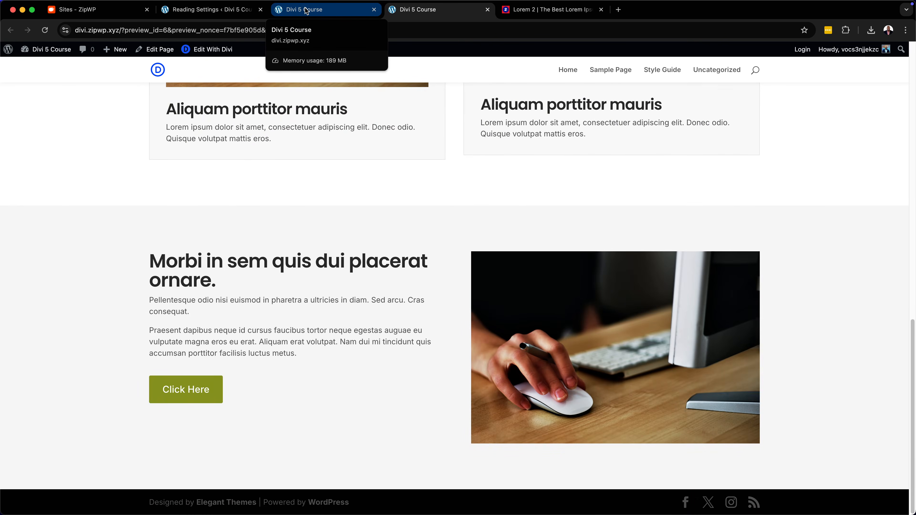
{"action": "left_click", "coordinate": [293, 11]}
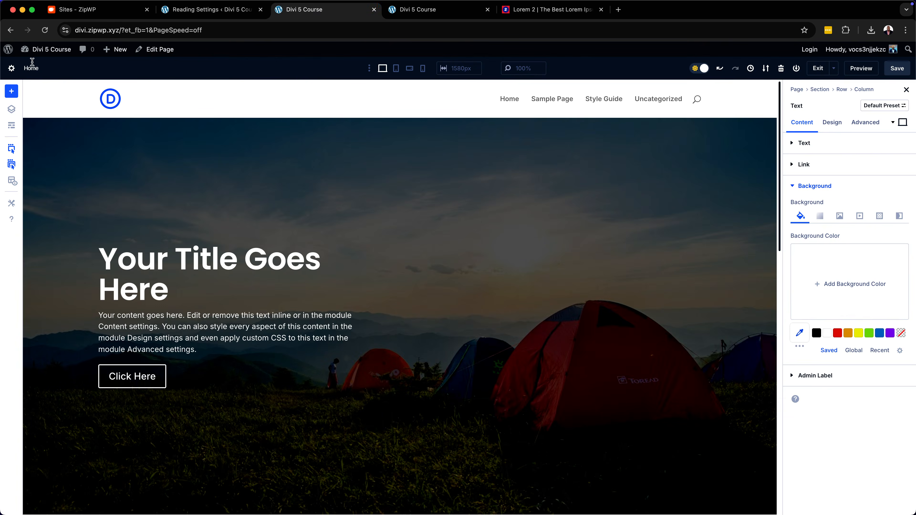
From the dashboard, open Divi's Theme Builder and build a new Global Header from scratch
{"action": "left_click", "coordinate": [36, 67]}
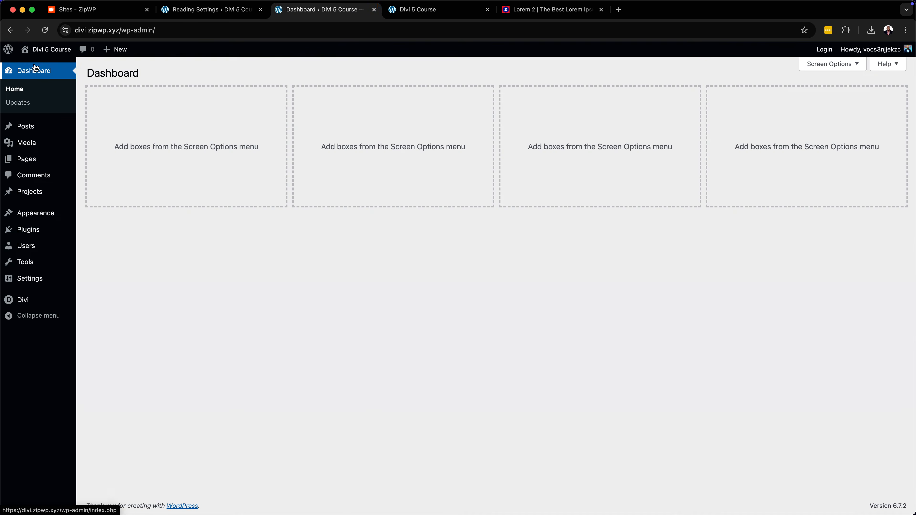
{"action": "mouse_move", "coordinate": [22, 300]}
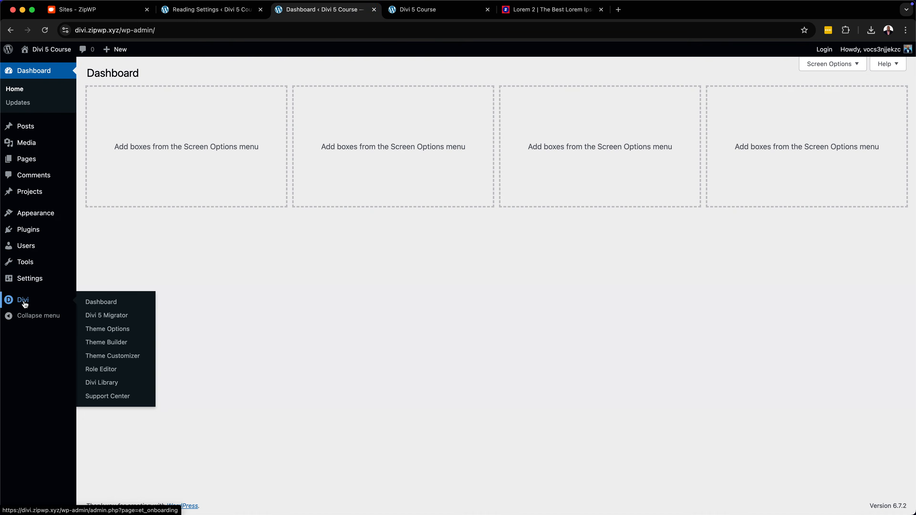
{"action": "left_click", "coordinate": [121, 346]}
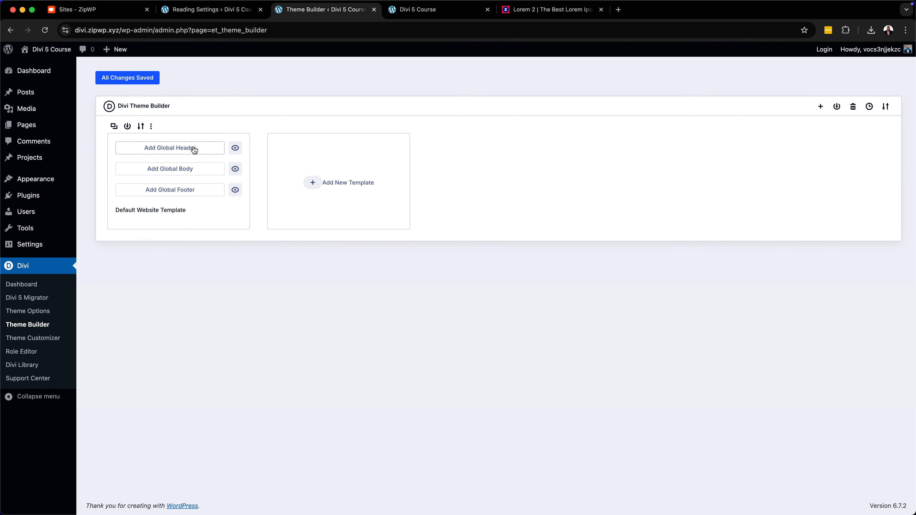
{"action": "left_click", "coordinate": [194, 150]}
{"action": "left_click", "coordinate": [194, 151]}
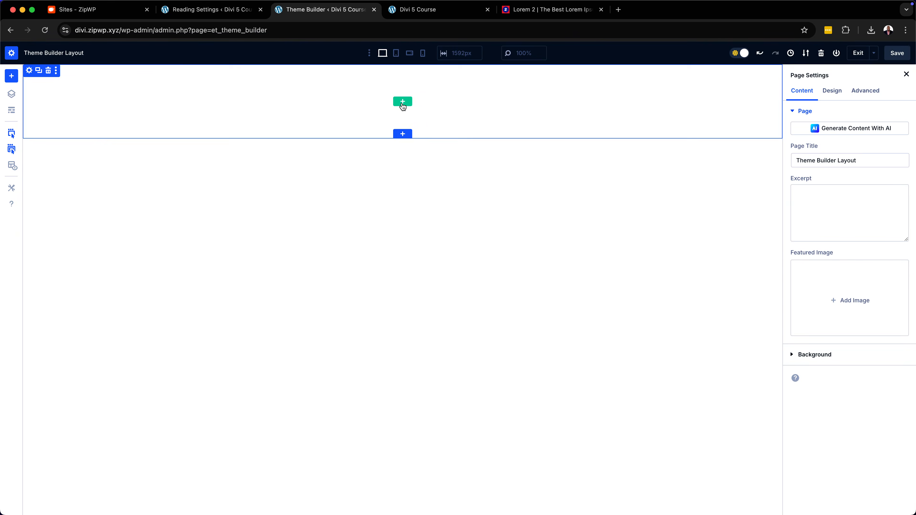
Add a 1/4 + 3/4 row with an Image module in the left column
{"action": "left_click", "coordinate": [402, 101]}
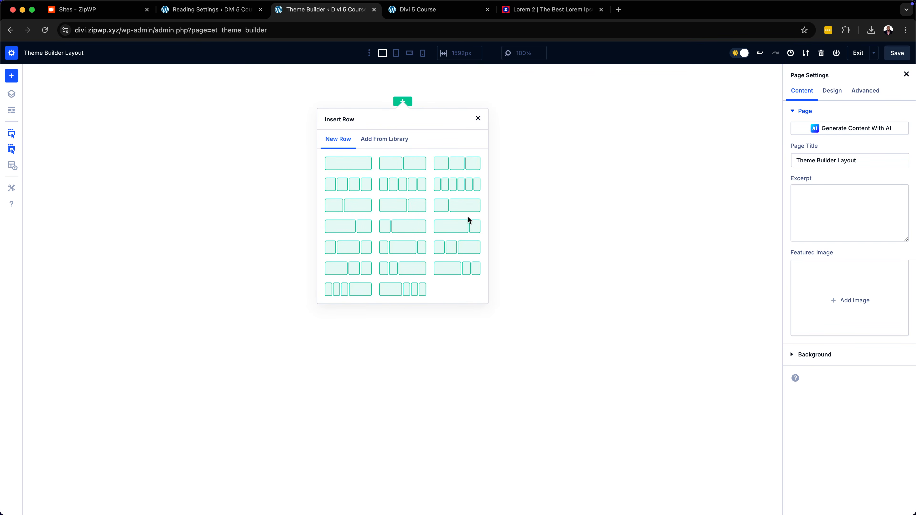
{"action": "left_click", "coordinate": [415, 230]}
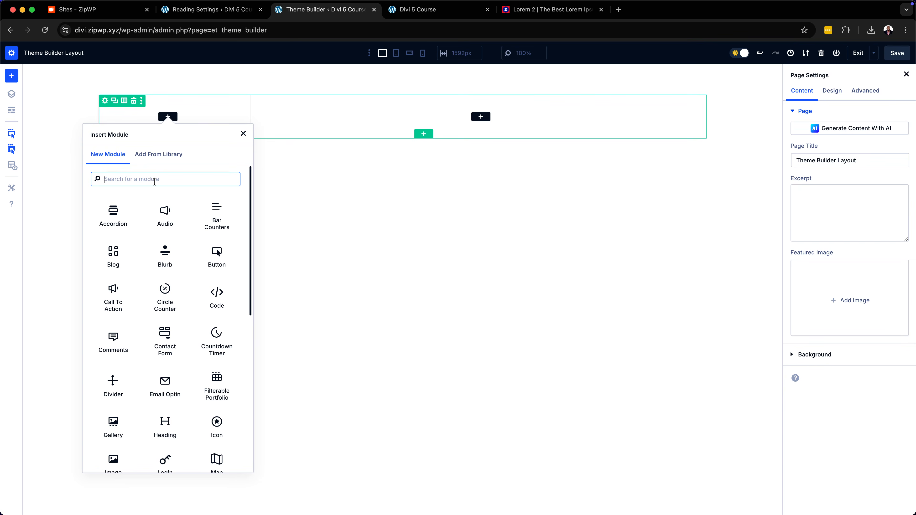
{"action": "type", "text": "image"}
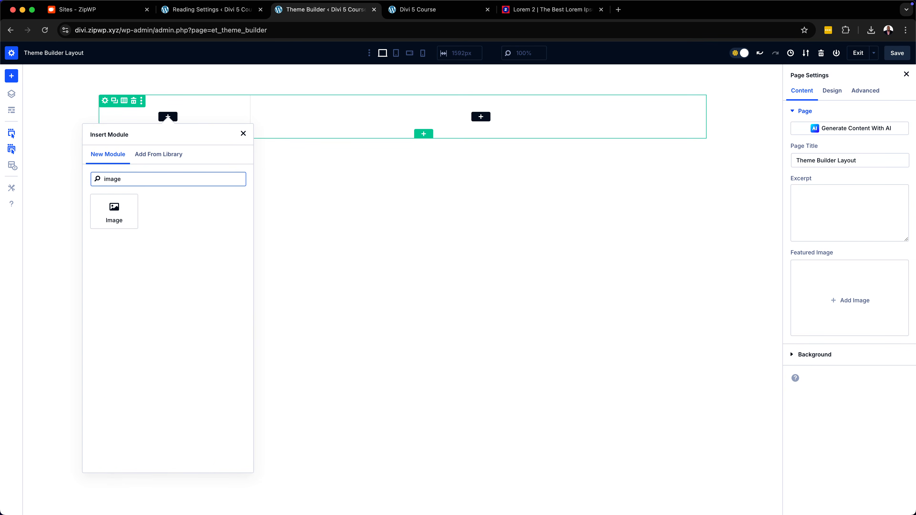
{"action": "left_click", "coordinate": [94, 220]}
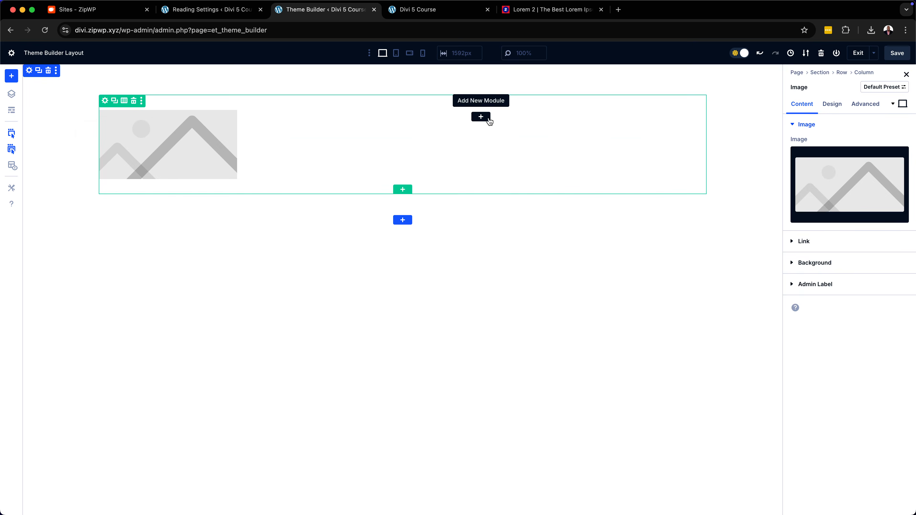
Add a Menu module to the right column and remove the placeholder image
{"action": "left_click", "coordinate": [487, 119]}
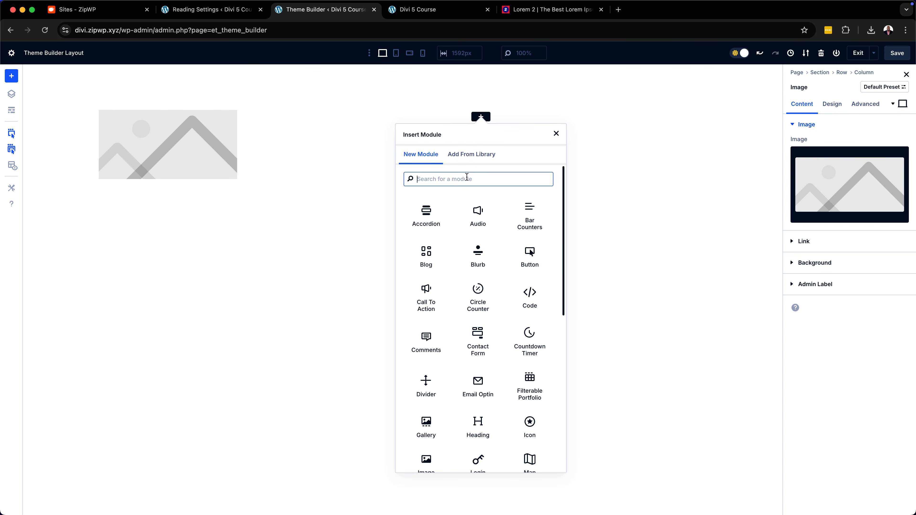
{"action": "type", "text": "men"}
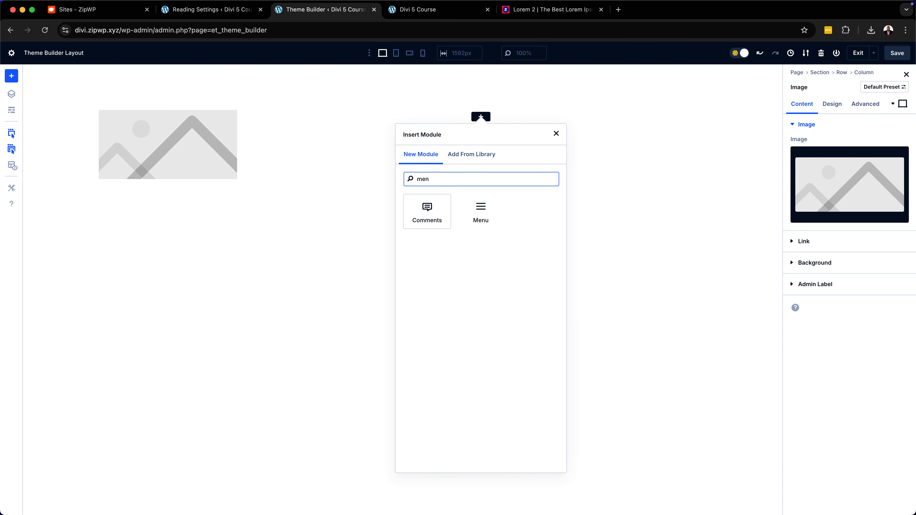
{"action": "left_click", "coordinate": [481, 209]}
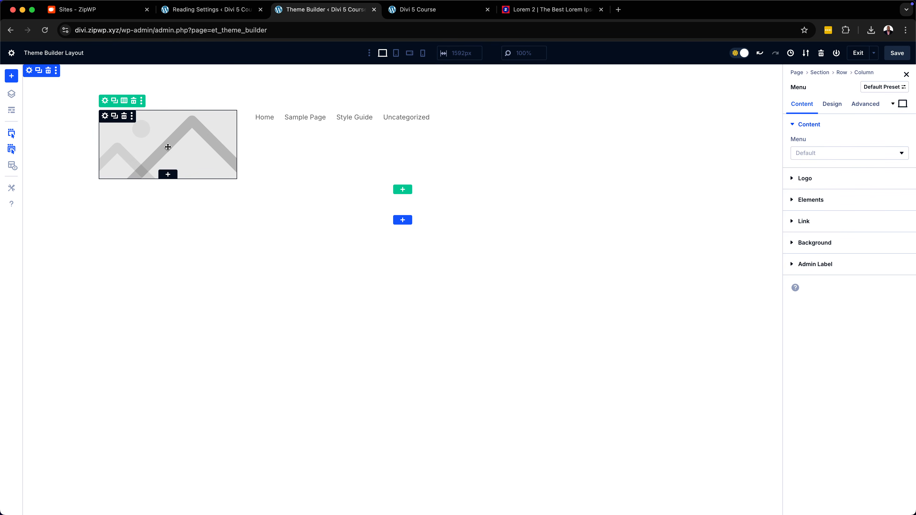
{"action": "left_click", "coordinate": [164, 135]}
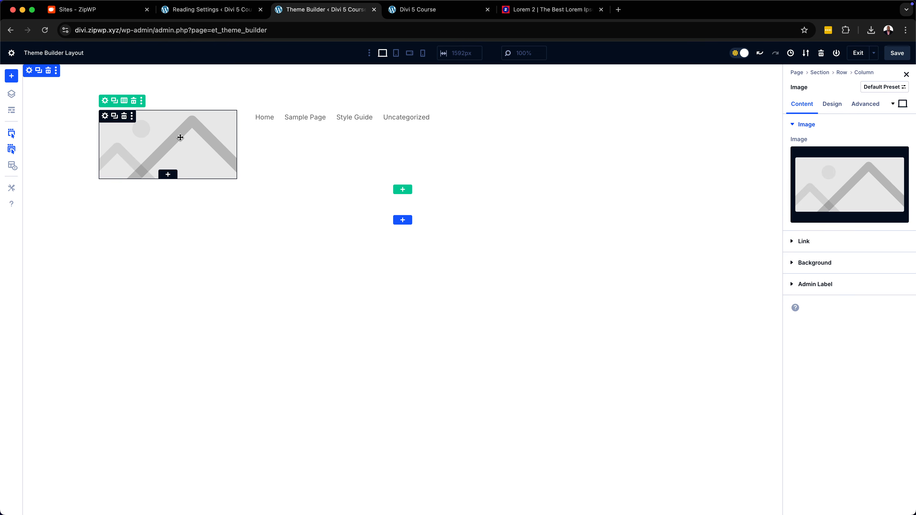
{"action": "mouse_move", "coordinate": [881, 173]}
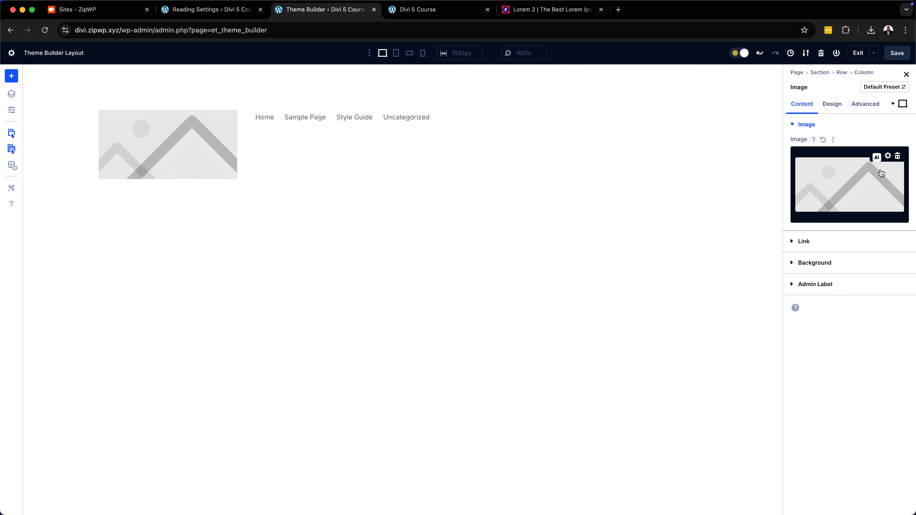
{"action": "left_click", "coordinate": [897, 156]}
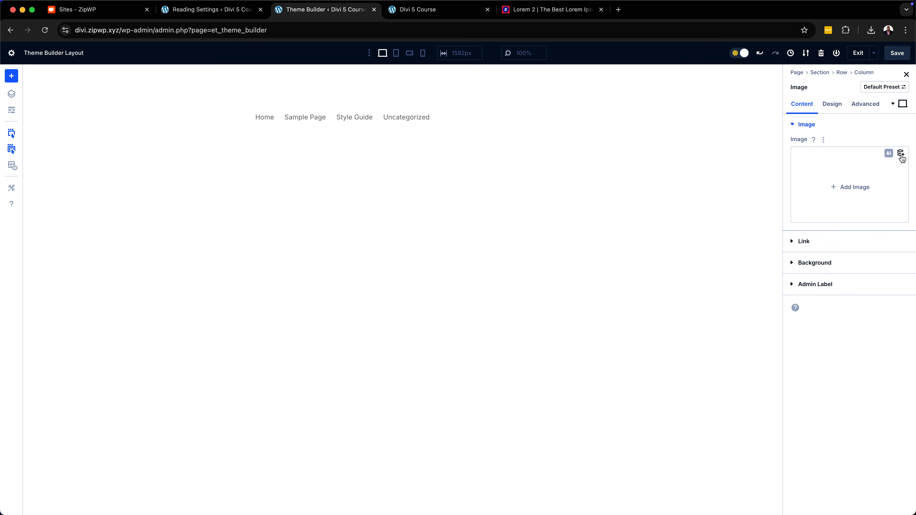
Use the Site Logo as the header image through Dynamic Content
{"action": "left_click", "coordinate": [900, 154]}
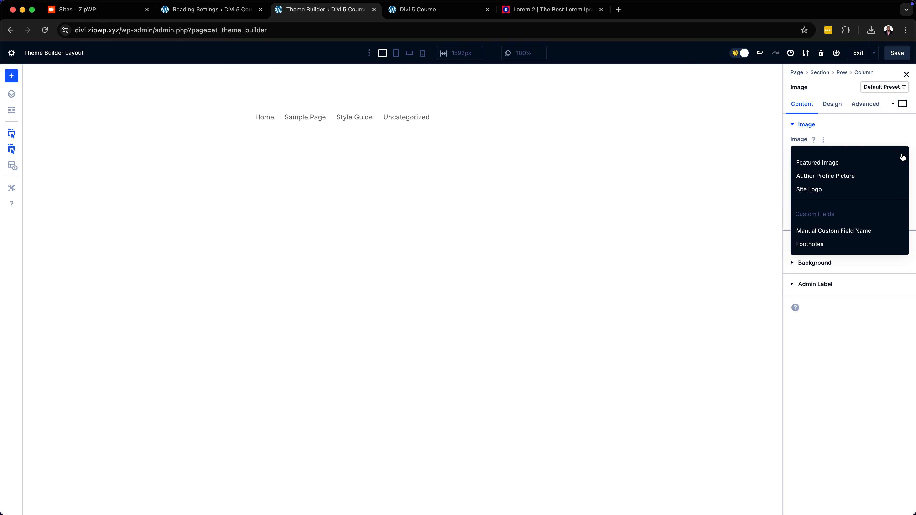
{"action": "left_click", "coordinate": [840, 191]}
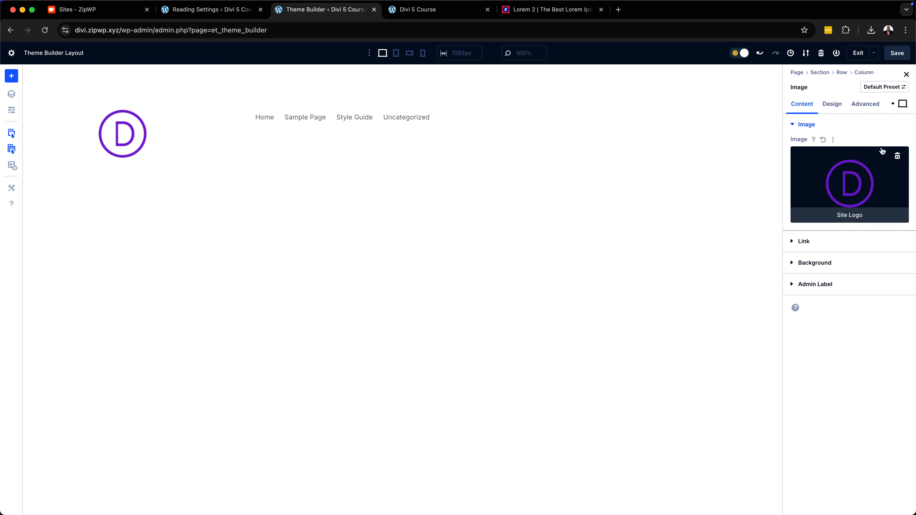
{"action": "left_click", "coordinate": [836, 107]}
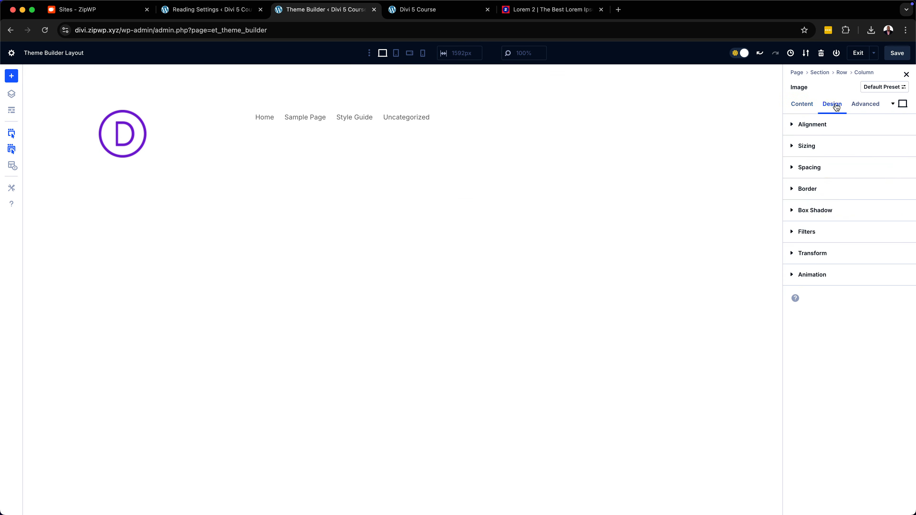
{"action": "left_click", "coordinate": [813, 146]}
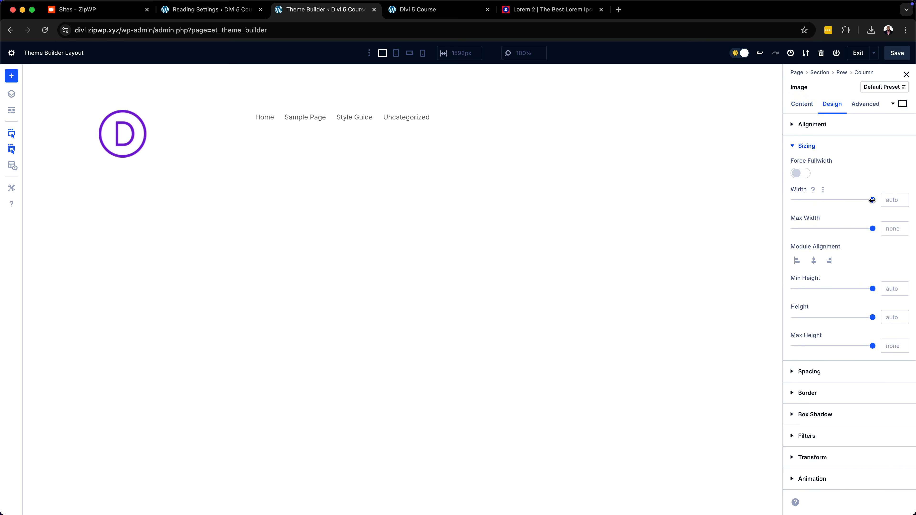
Set the logo width to 16% and the header section background to #e0e0e0
{"action": "left_click_drag", "start_coordinate": [872, 200], "coordinate": [806, 208]}
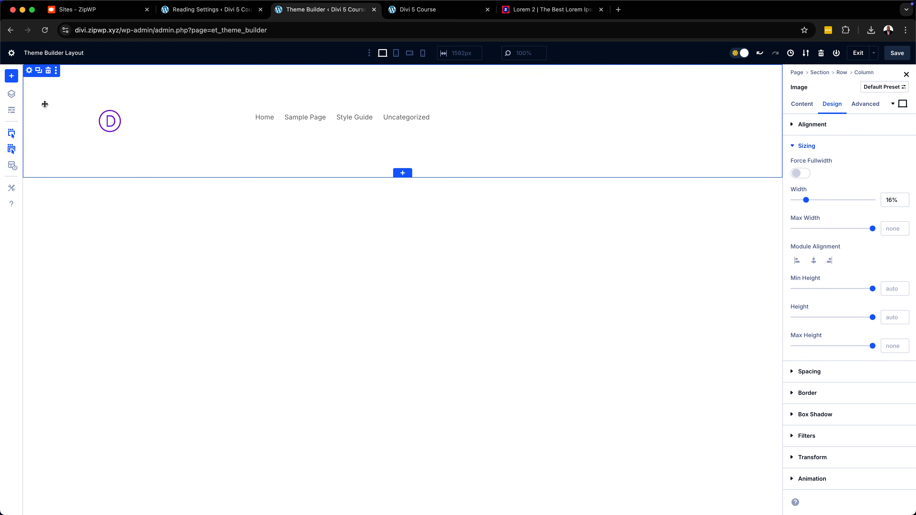
{"action": "left_click_drag", "start_coordinate": [36, 78], "coordinate": [245, 164]}
{"action": "left_click", "coordinate": [29, 71]}
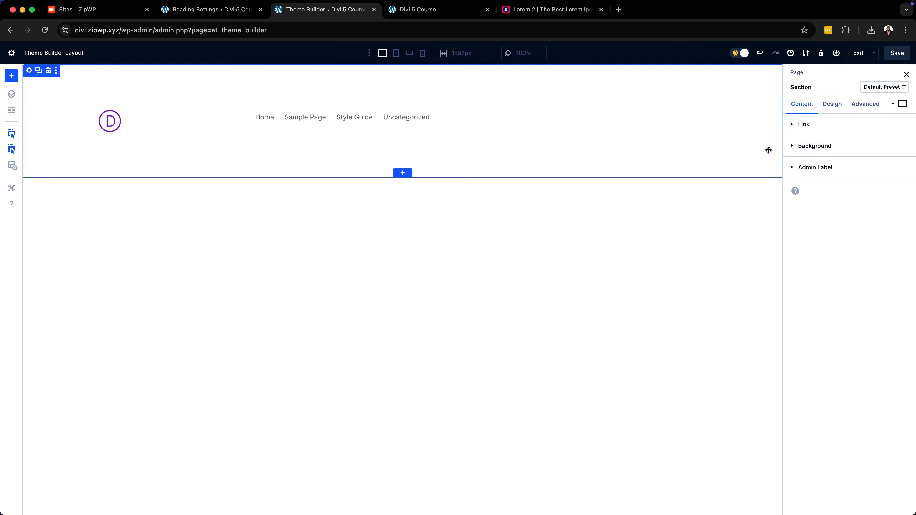
{"action": "left_click", "coordinate": [857, 146]}
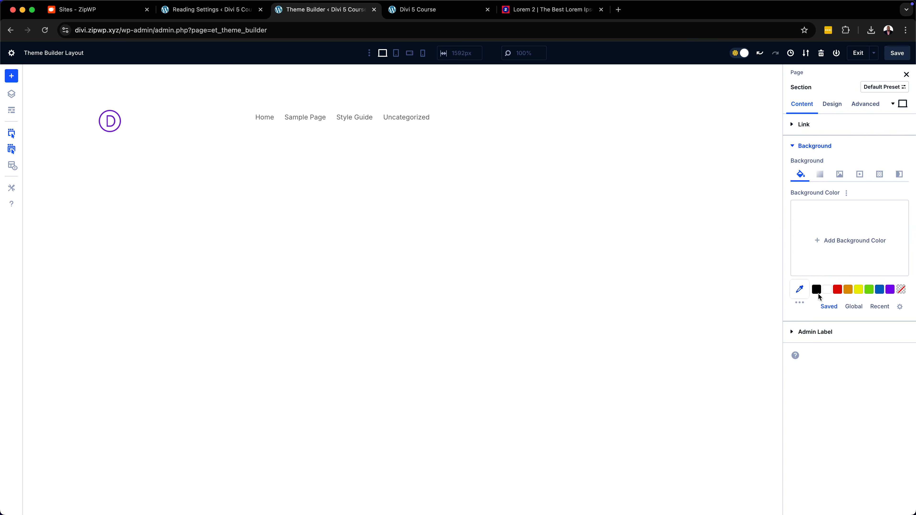
{"action": "left_click", "coordinate": [797, 295]}
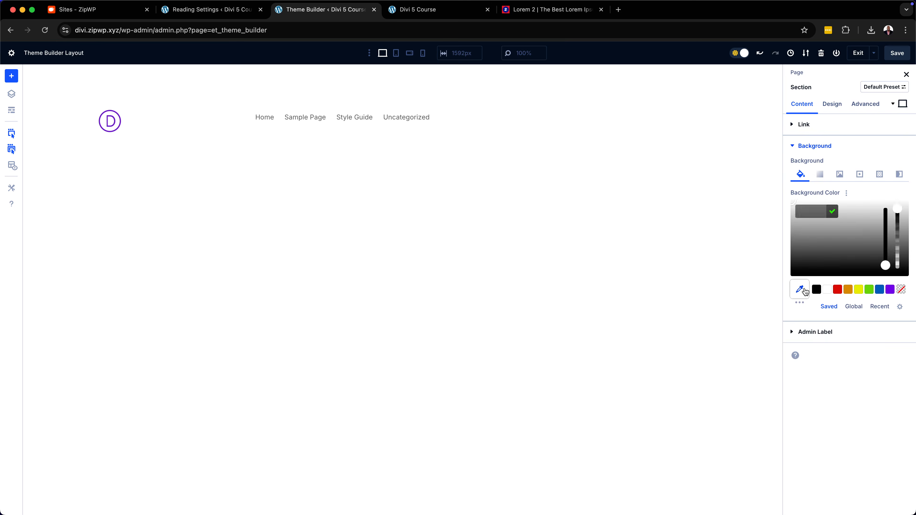
{"action": "left_click_drag", "start_coordinate": [796, 209], "coordinate": [784, 209]}
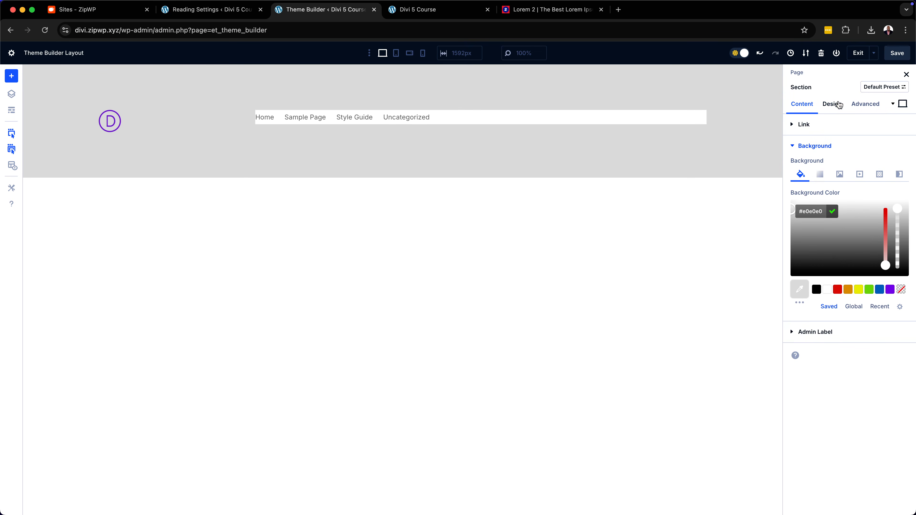
{"action": "left_click", "coordinate": [839, 105]}
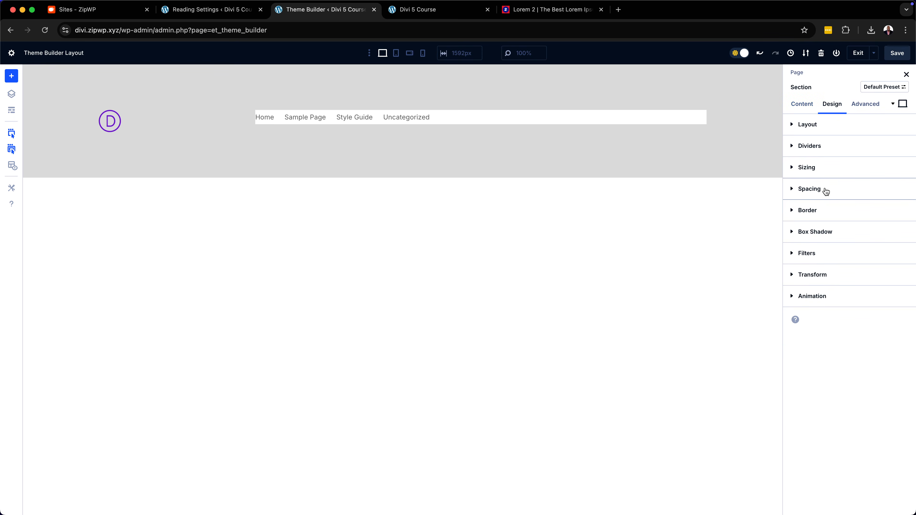
Give the header section linked 1% top and bottom padding
{"action": "left_click", "coordinate": [810, 189]}
{"action": "left_click", "coordinate": [798, 258]}
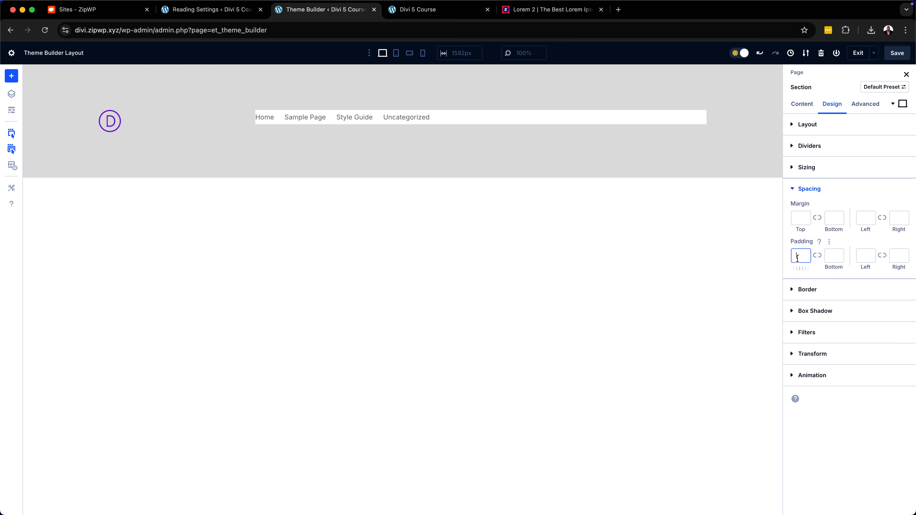
{"action": "type", "text": "1"}
{"action": "left_click", "coordinate": [817, 256]}
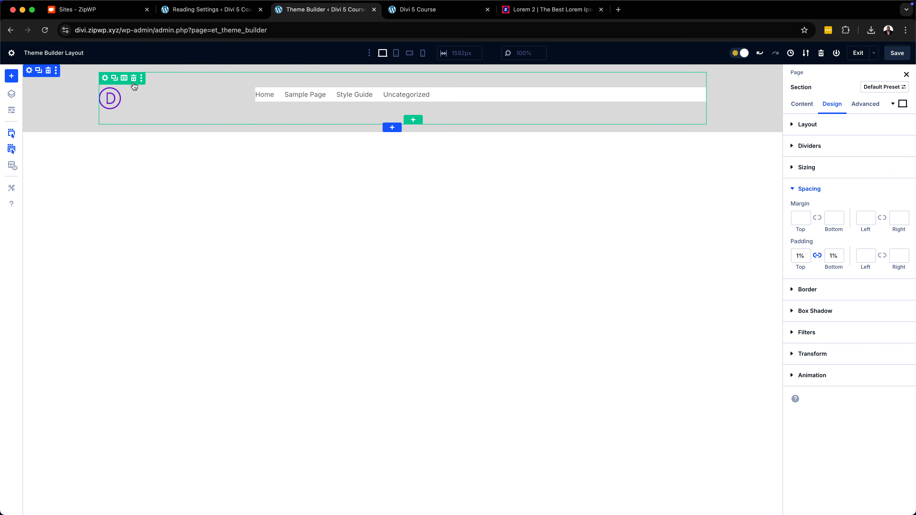
Set the header row's top and bottom padding to 0px
{"action": "left_click", "coordinate": [105, 79]}
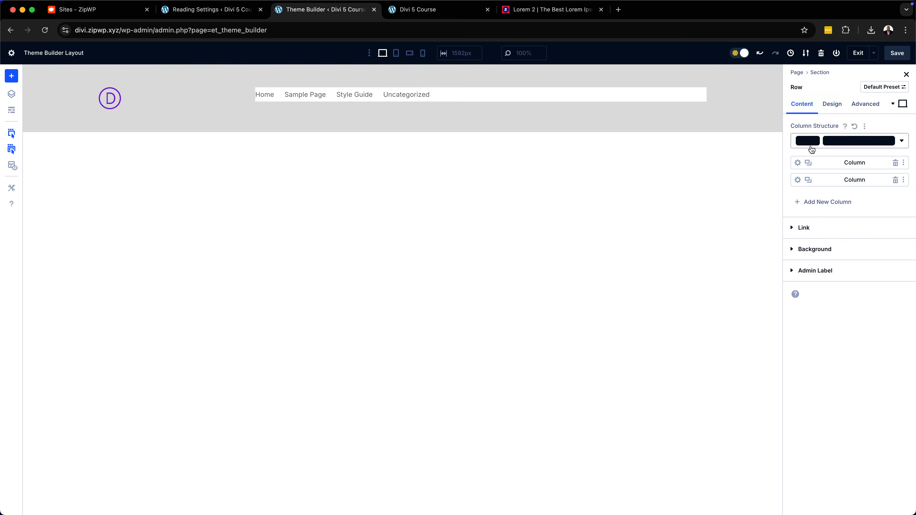
{"action": "left_click", "coordinate": [832, 105]}
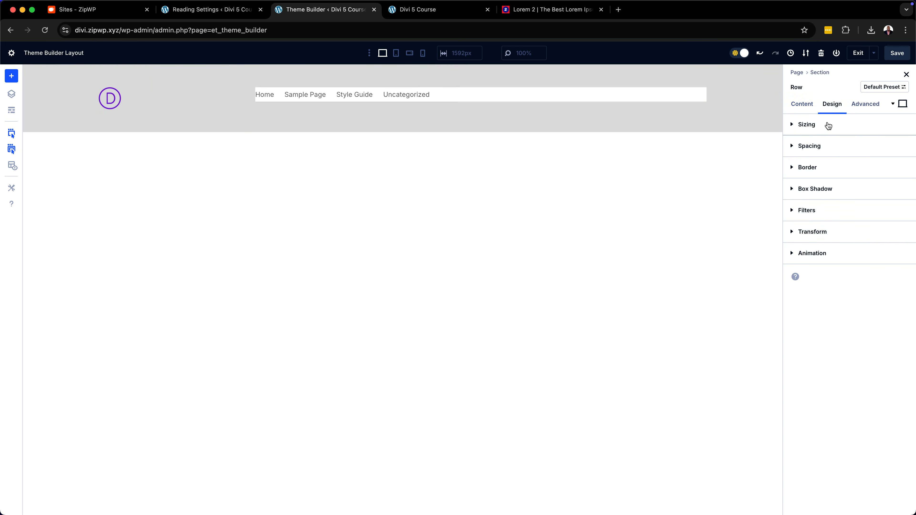
{"action": "left_click", "coordinate": [819, 146]}
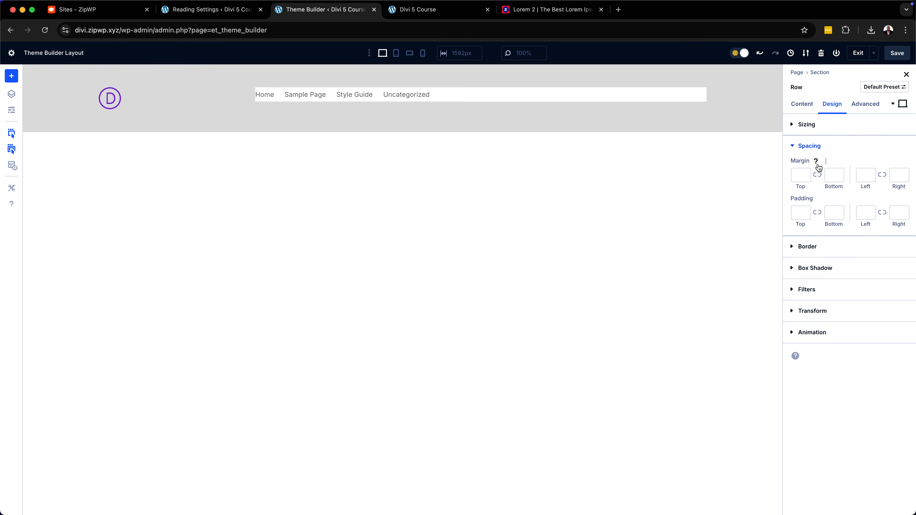
{"action": "left_click", "coordinate": [797, 213]}
{"action": "type", "text": "0"}
{"action": "left_click", "coordinate": [817, 212]}
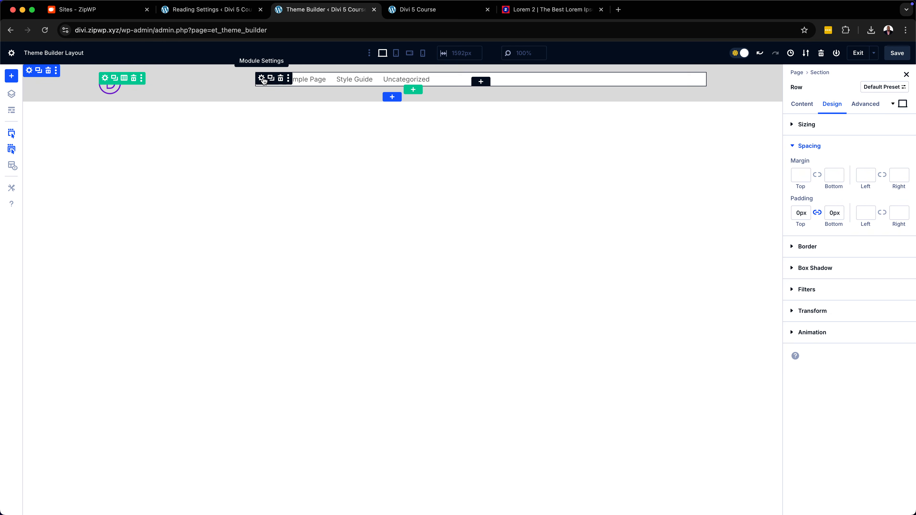
Give the Menu module a transparent (no colour) background
{"action": "left_click", "coordinate": [262, 78]}
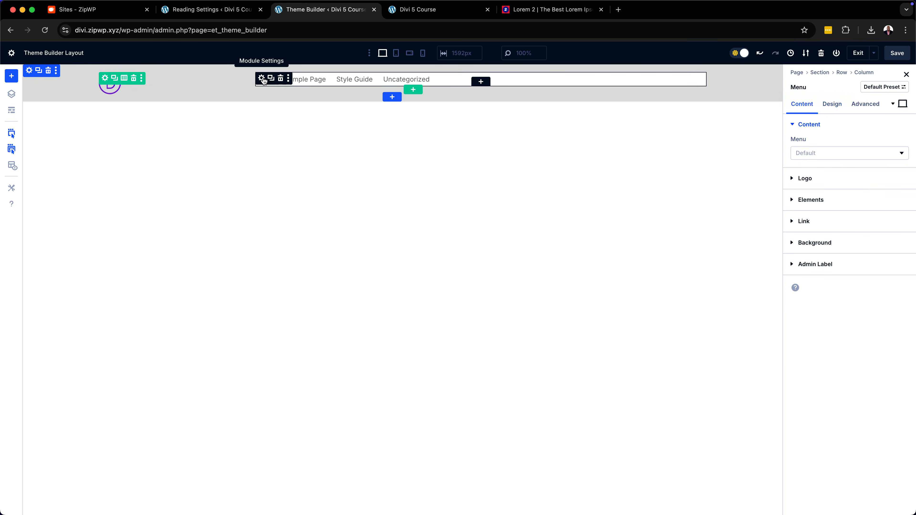
{"action": "left_click", "coordinate": [830, 245]}
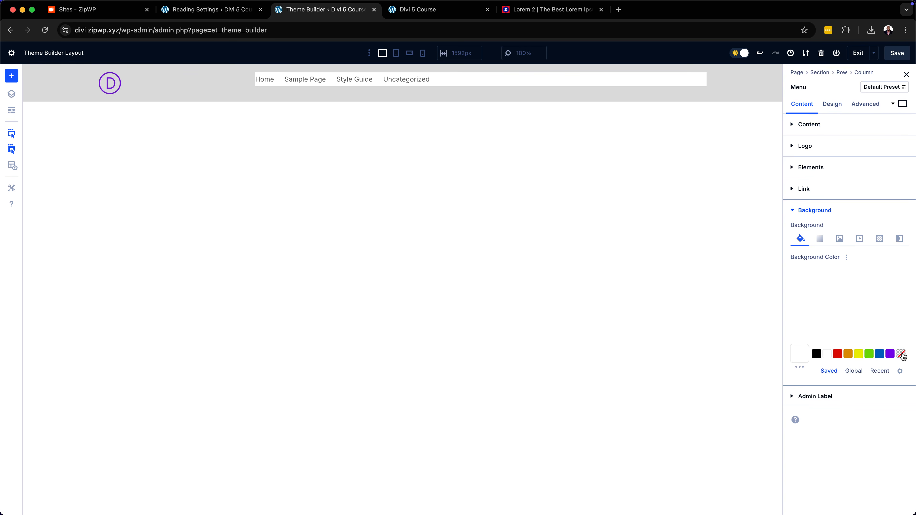
{"action": "left_click", "coordinate": [901, 355]}
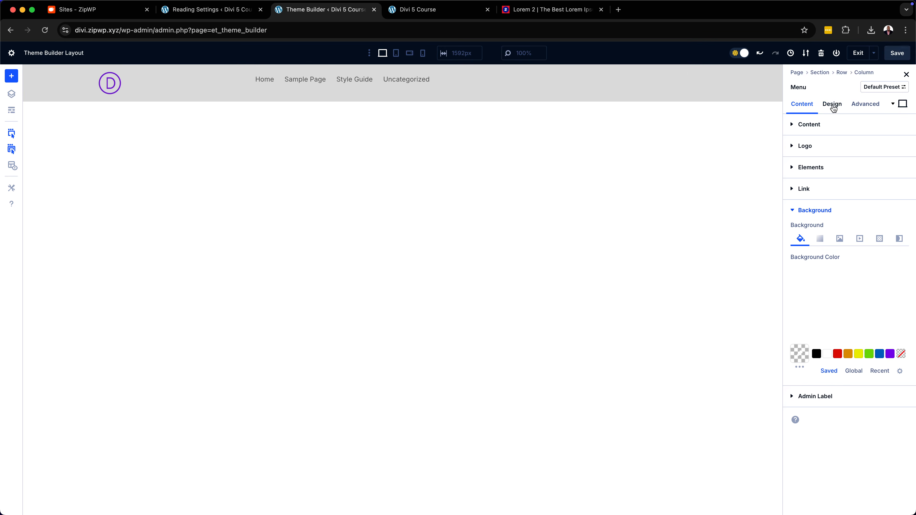
Set the menu text to 1rem size with 1px letter spacing, trying Semi Bold
{"action": "left_click", "coordinate": [832, 106]}
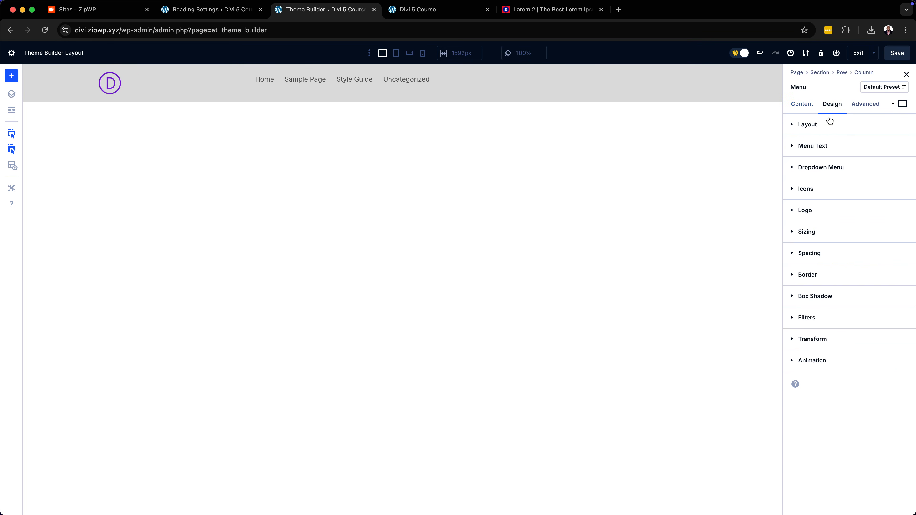
{"action": "left_click", "coordinate": [826, 146]}
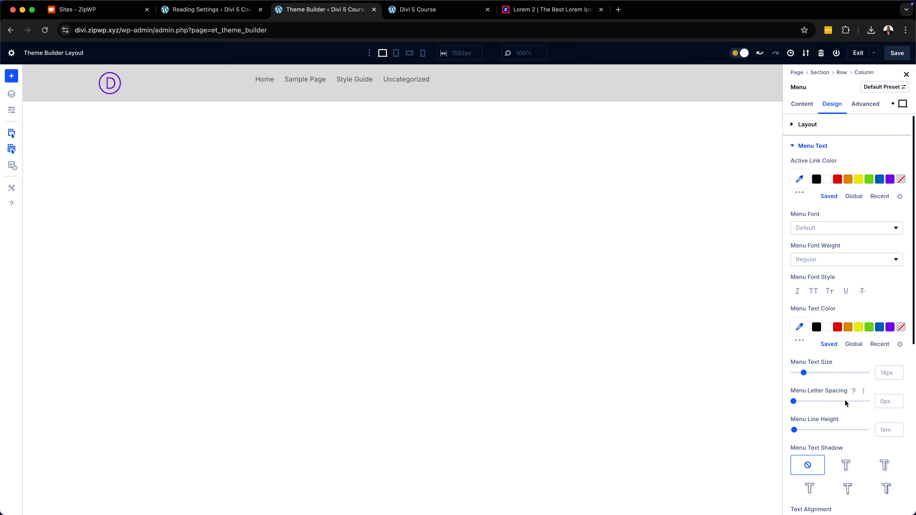
{"action": "scroll", "coordinate": [848, 402], "scroll_direction": "down", "scroll_amount": 1}
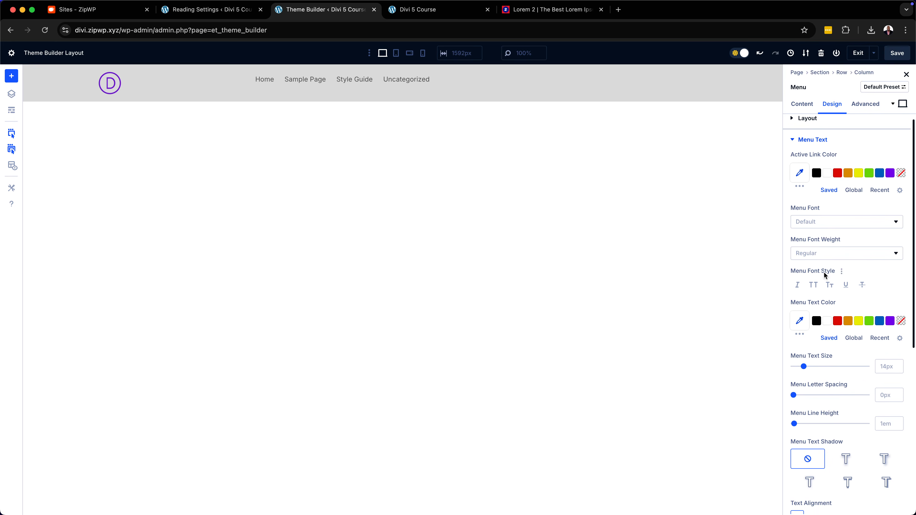
{"action": "left_click", "coordinate": [821, 256]}
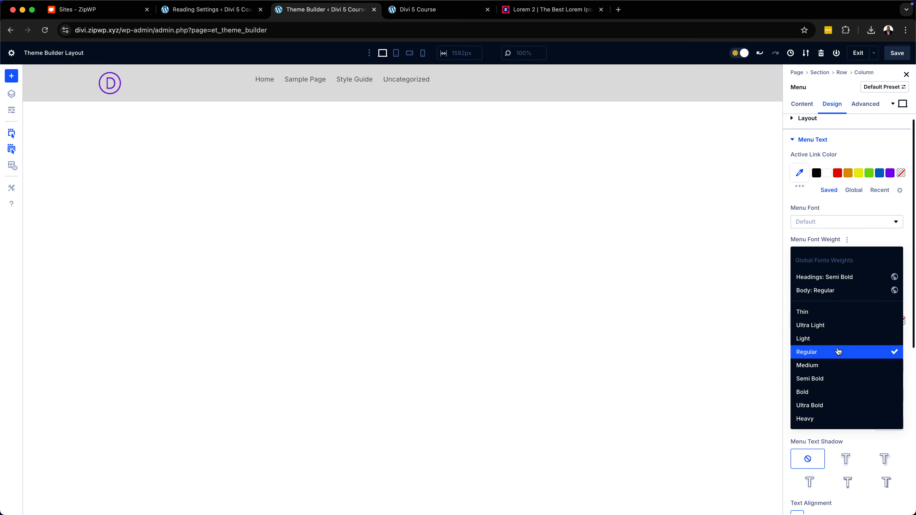
{"action": "left_click", "coordinate": [836, 379]}
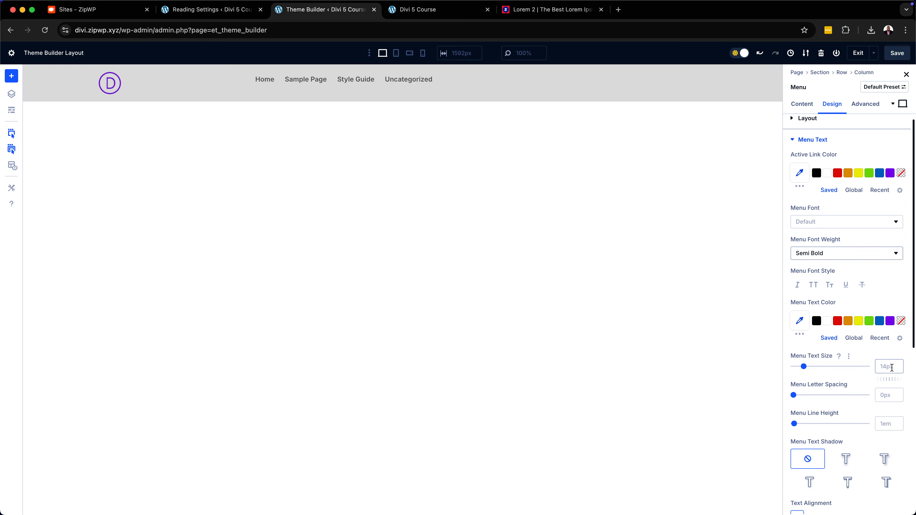
{"action": "left_click", "coordinate": [892, 367]}
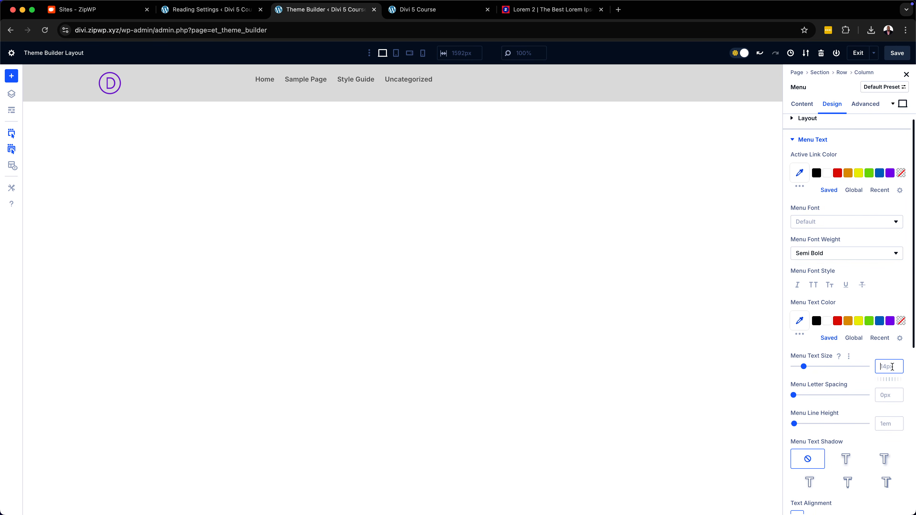
{"action": "type", "text": "1rem"}
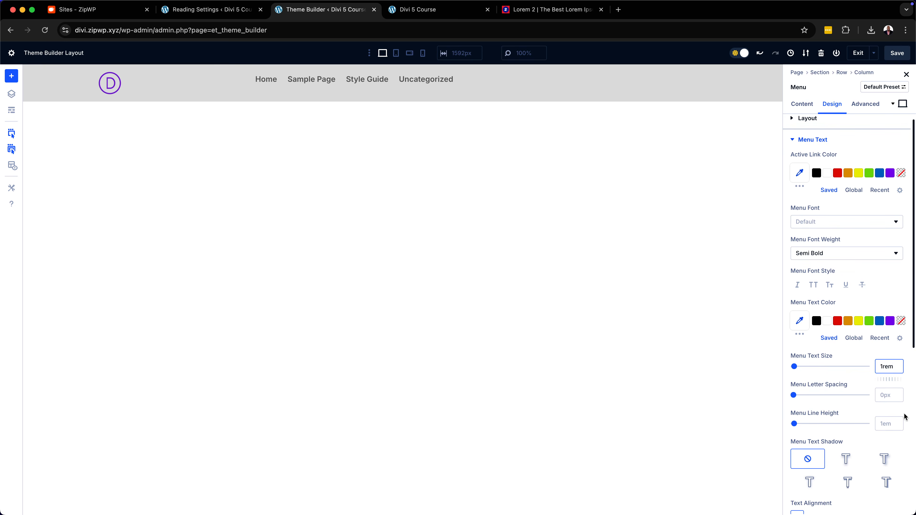
{"action": "left_click", "coordinate": [899, 393]}
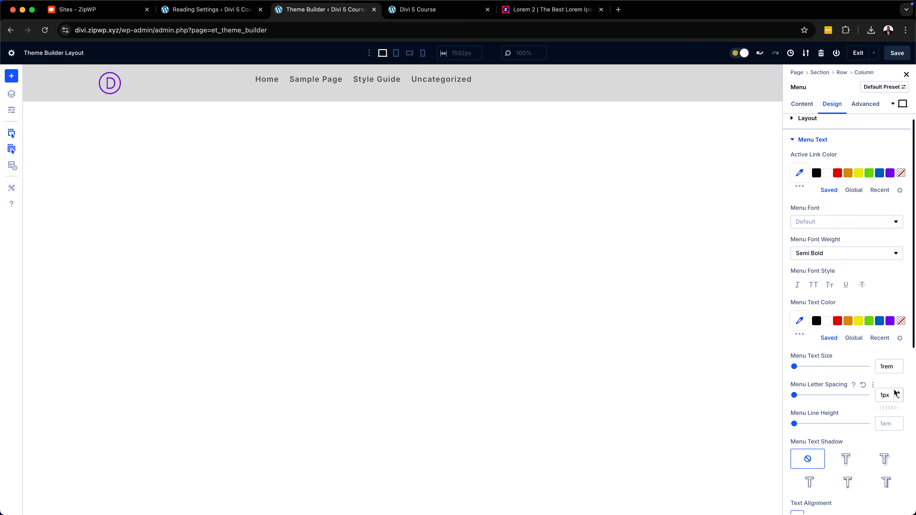
Keep the menu links in normal case and revert the font weight to Regular
{"action": "left_click", "coordinate": [816, 286]}
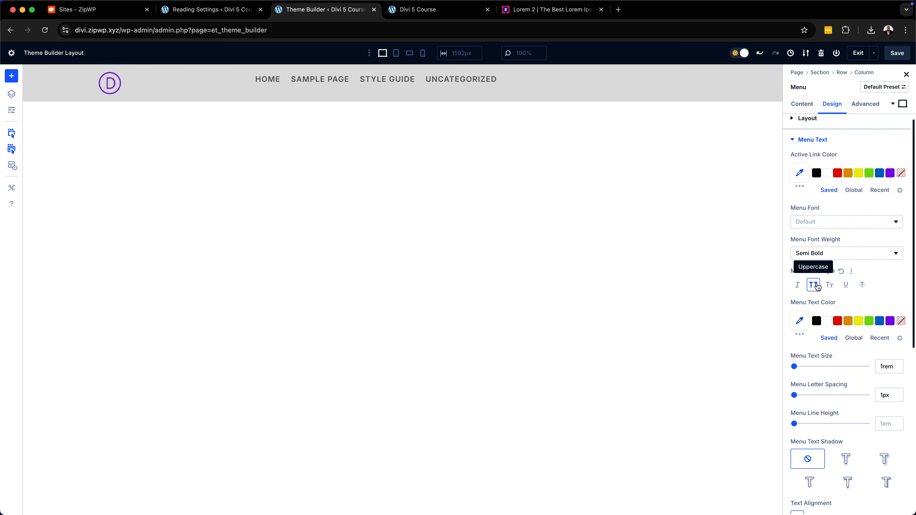
{"action": "left_click", "coordinate": [816, 287]}
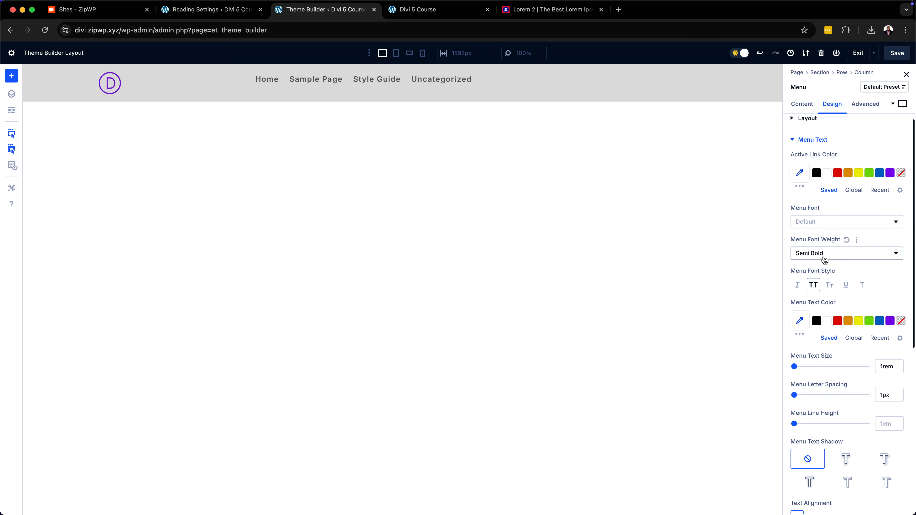
{"action": "left_click", "coordinate": [823, 256]}
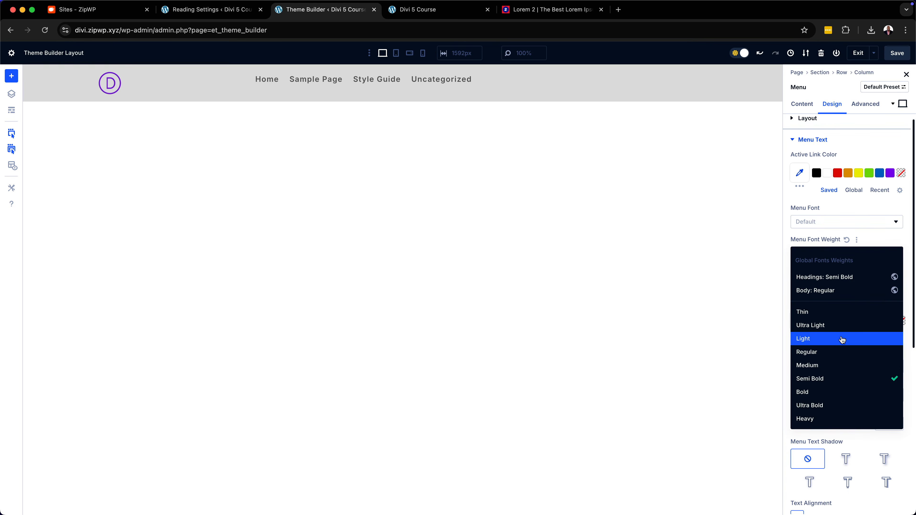
{"action": "left_click", "coordinate": [840, 352]}
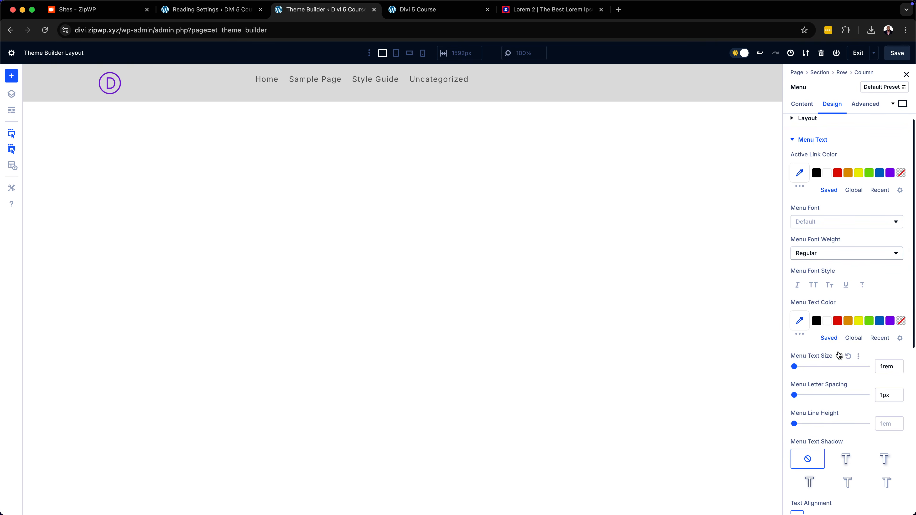
{"action": "left_click", "coordinate": [898, 56]}
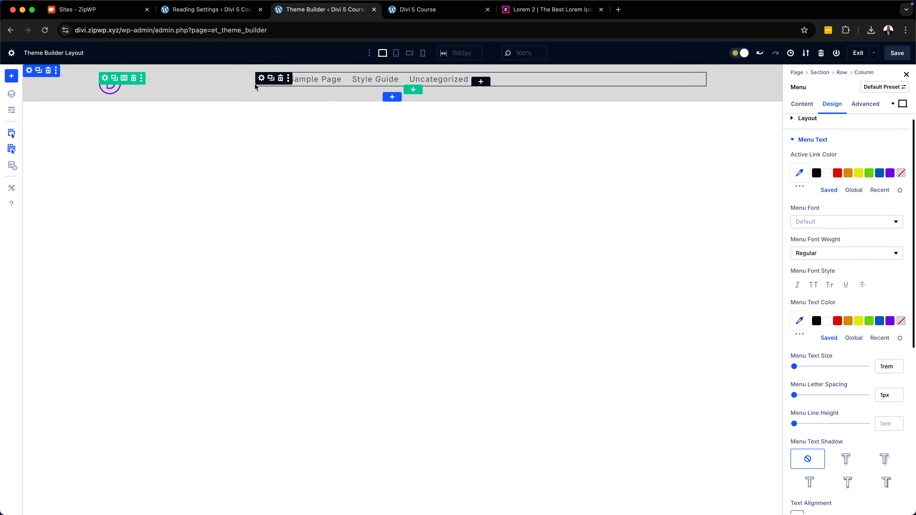
{"action": "scroll", "coordinate": [853, 231], "scroll_direction": "up", "scroll_amount": 1}
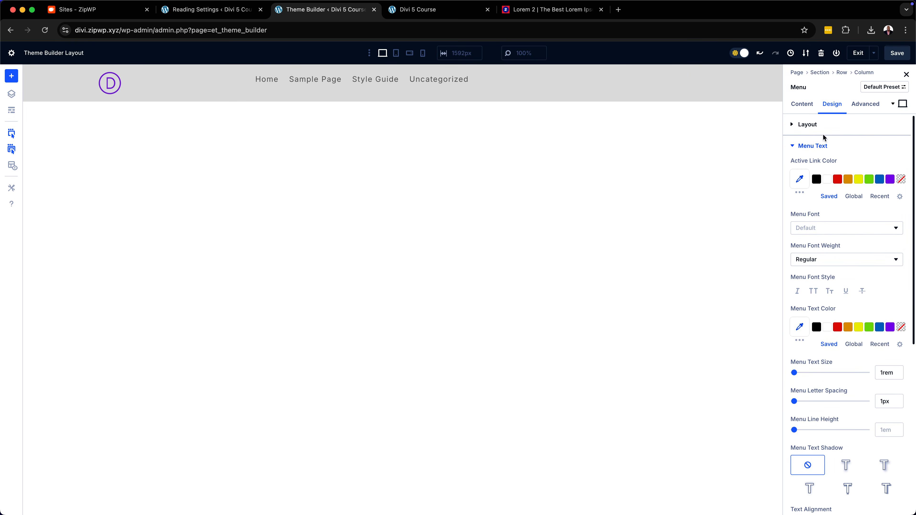
Keep the menu style Left Aligned and set the menu text alignment to Right
{"action": "left_click", "coordinate": [817, 125]}
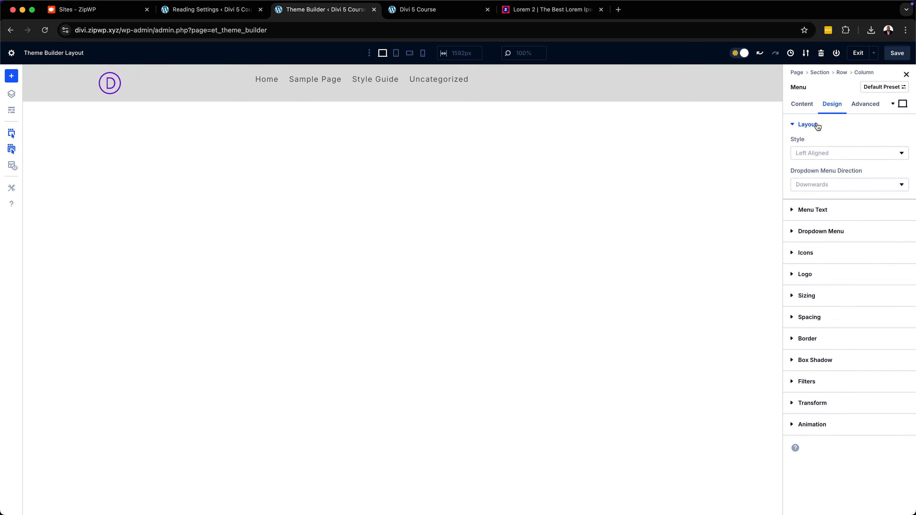
{"action": "left_click", "coordinate": [805, 155]}
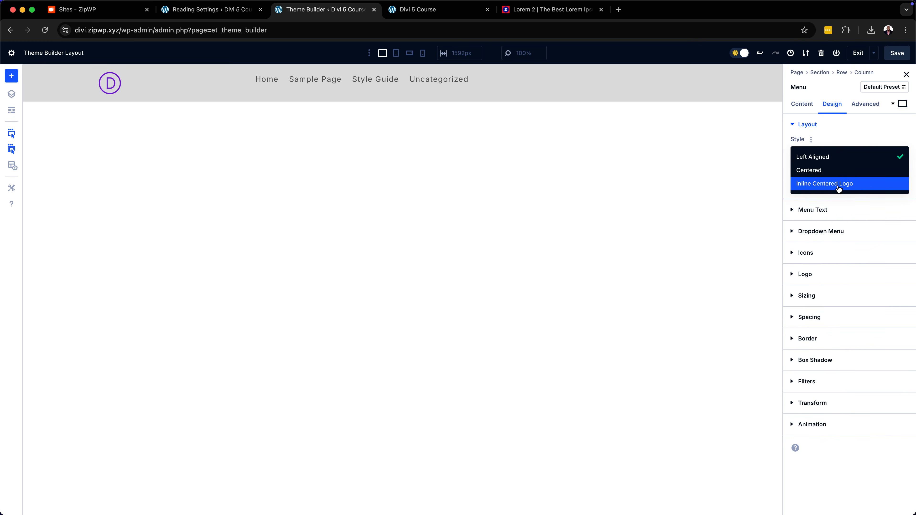
{"action": "left_click", "coordinate": [838, 213]}
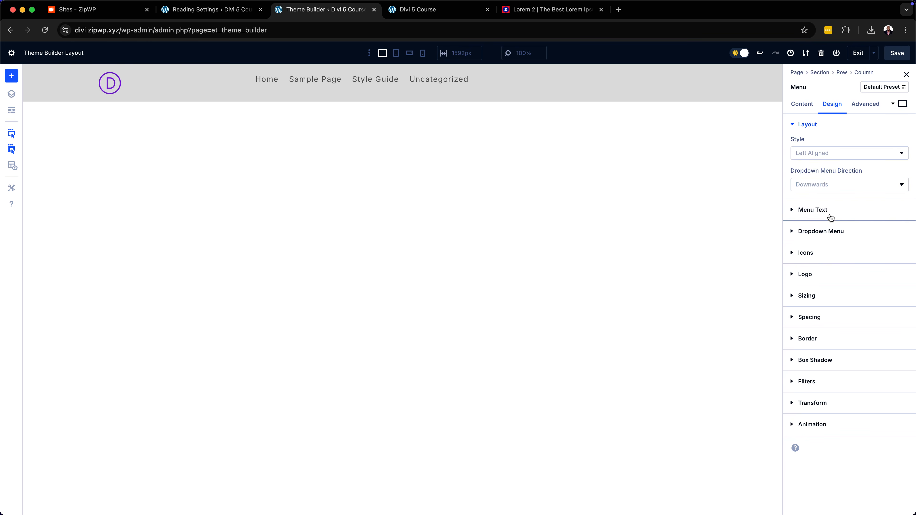
{"action": "left_click", "coordinate": [812, 210]}
{"action": "scroll", "coordinate": [865, 361], "scroll_direction": "down", "scroll_amount": 3}
{"action": "scroll", "coordinate": [868, 365], "scroll_direction": "down", "scroll_amount": 2}
{"action": "left_click", "coordinate": [829, 373]}
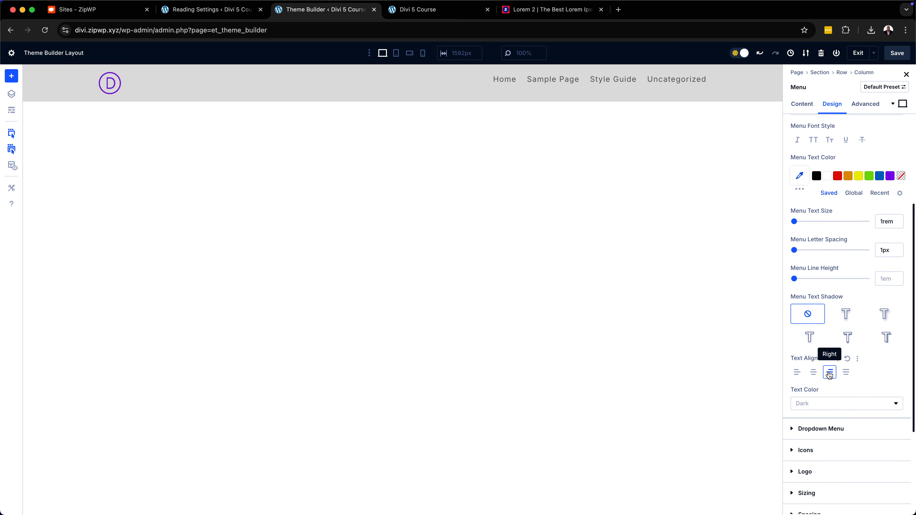
{"action": "mouse_move", "coordinate": [46, 72]}
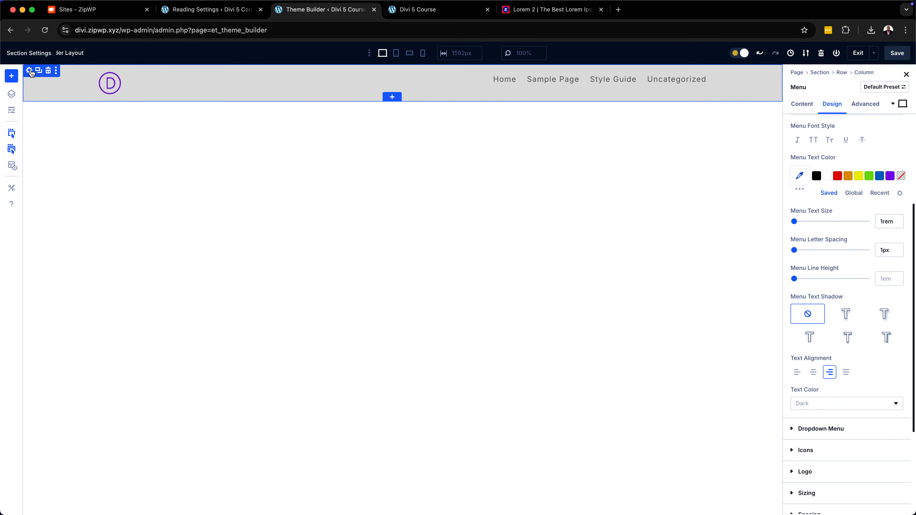
Set header section padding to 1.2% top and bottom, save, and exit to the Theme Builder
{"action": "left_click", "coordinate": [30, 72]}
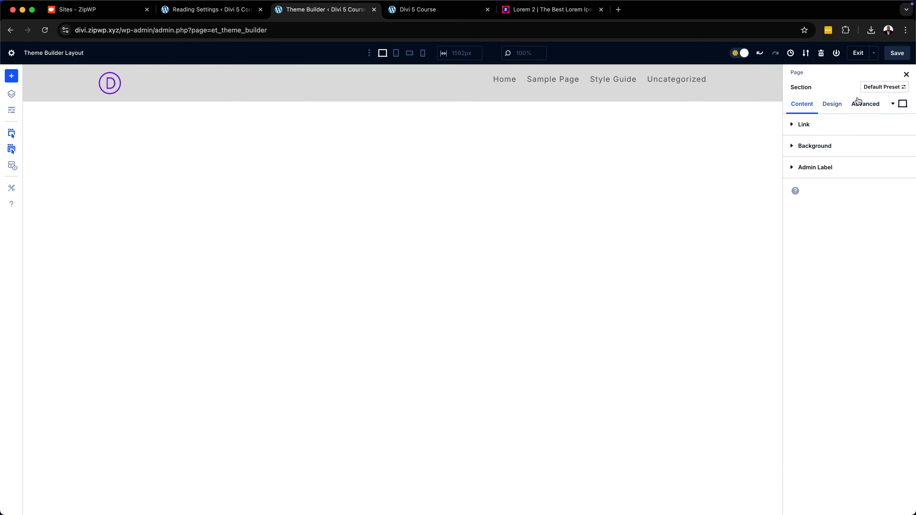
{"action": "left_click", "coordinate": [839, 105]}
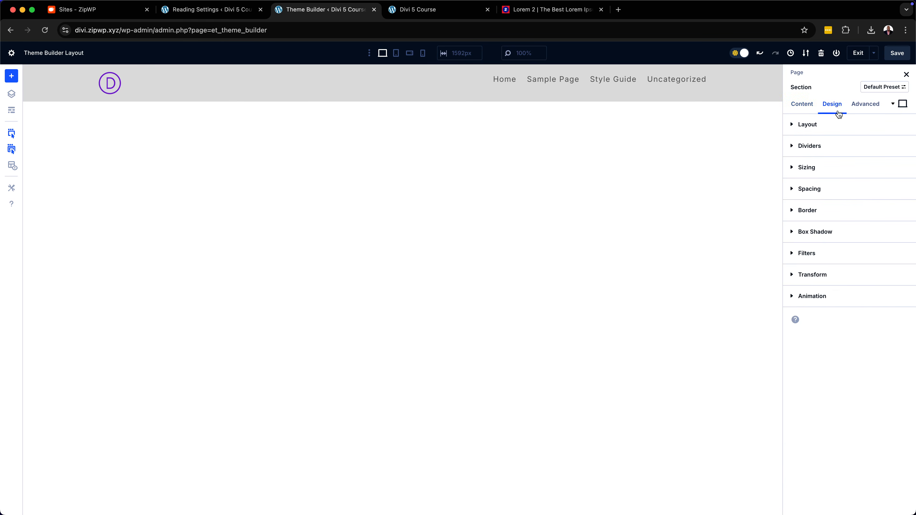
{"action": "left_click", "coordinate": [821, 193]}
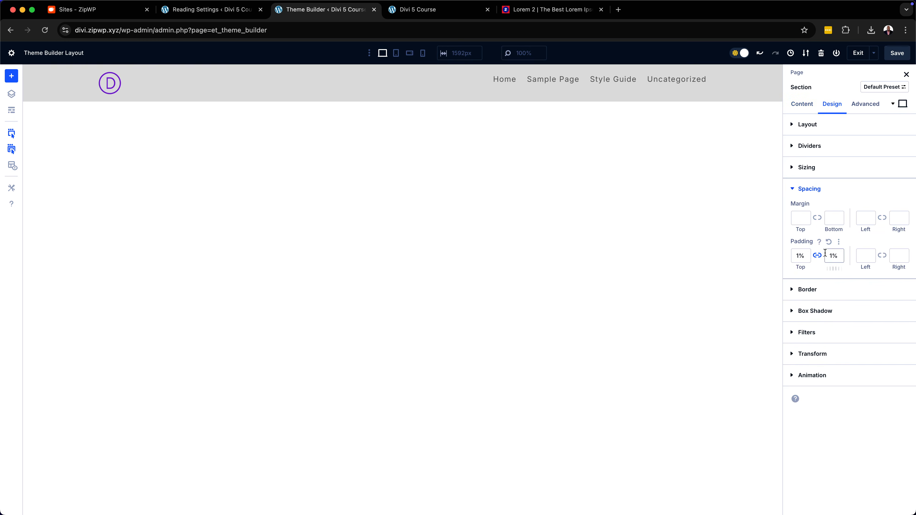
{"action": "left_click", "coordinate": [807, 254]}
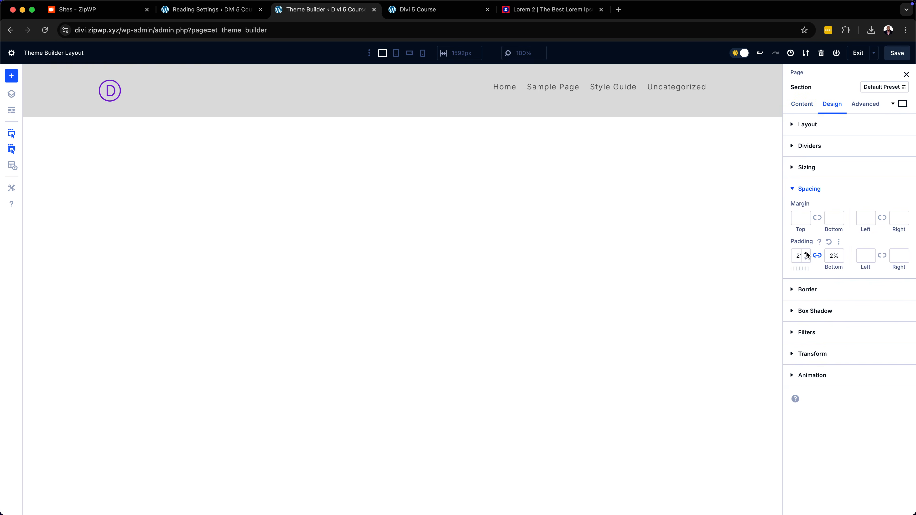
{"action": "left_click_drag", "start_coordinate": [801, 256], "coordinate": [791, 259]}
{"action": "type", "text": "1.2"}
{"action": "left_click", "coordinate": [905, 55]}
{"action": "left_click", "coordinate": [859, 52]}
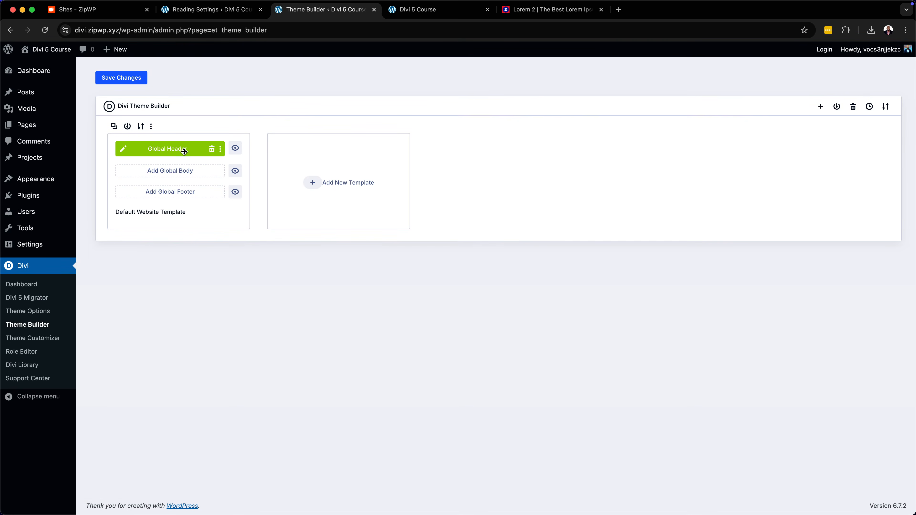
Save the Theme Builder changes and reload the live site to view the new header
{"action": "left_click", "coordinate": [137, 80]}
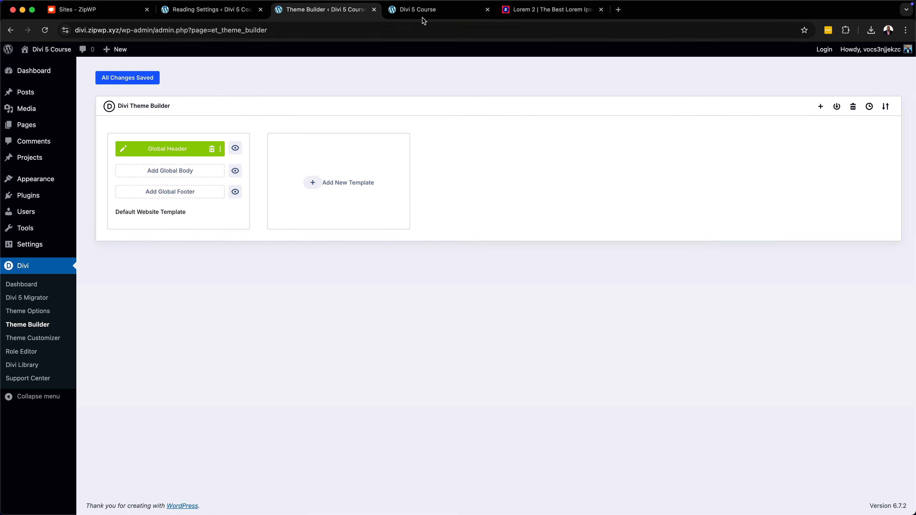
{"action": "left_click", "coordinate": [429, 11]}
{"action": "scroll", "coordinate": [456, 277], "scroll_direction": "up", "scroll_amount": 18}
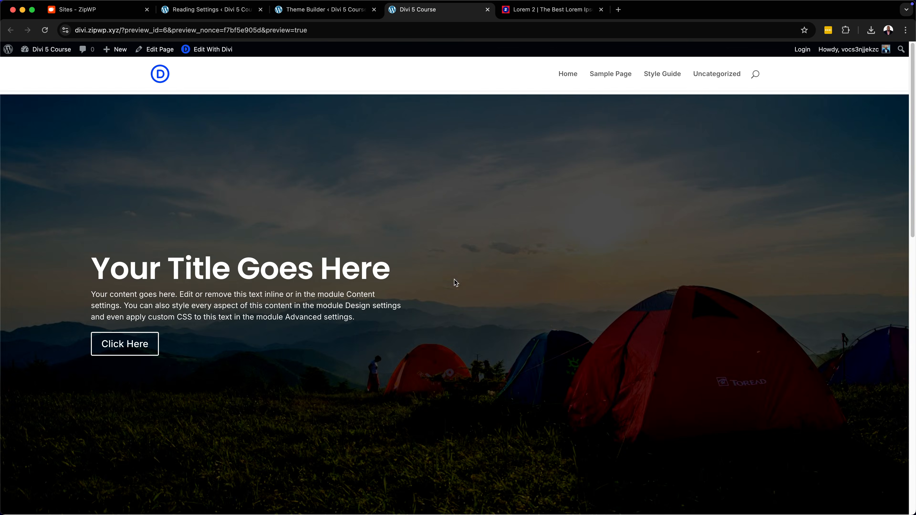
{"action": "left_click", "coordinate": [49, 32]}
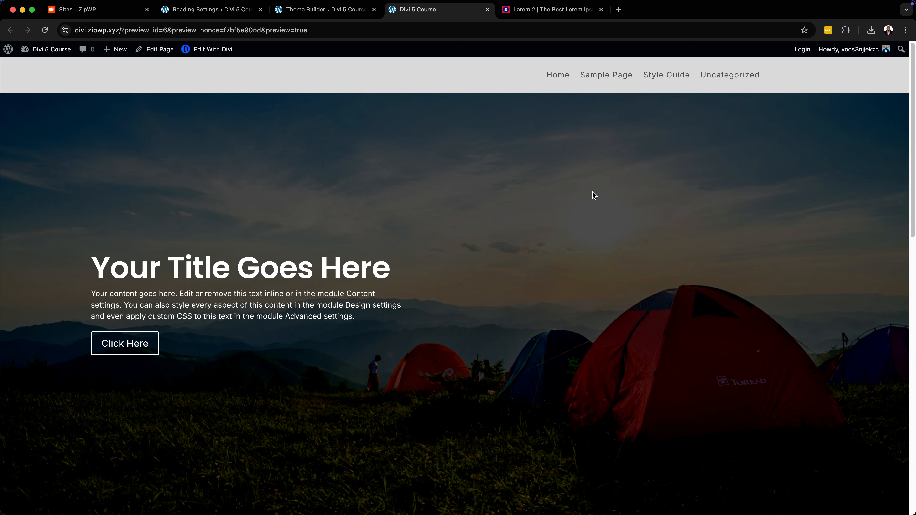
{"action": "scroll", "coordinate": [593, 193], "scroll_direction": "down", "scroll_amount": 10}
{"action": "scroll", "coordinate": [593, 195], "scroll_direction": "down", "scroll_amount": 5}
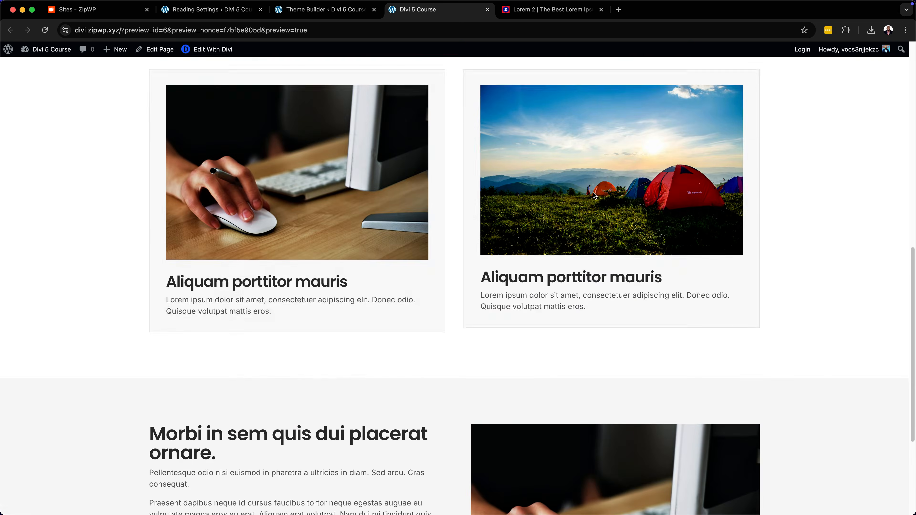
{"action": "scroll", "coordinate": [627, 286], "scroll_direction": "down", "scroll_amount": 5}
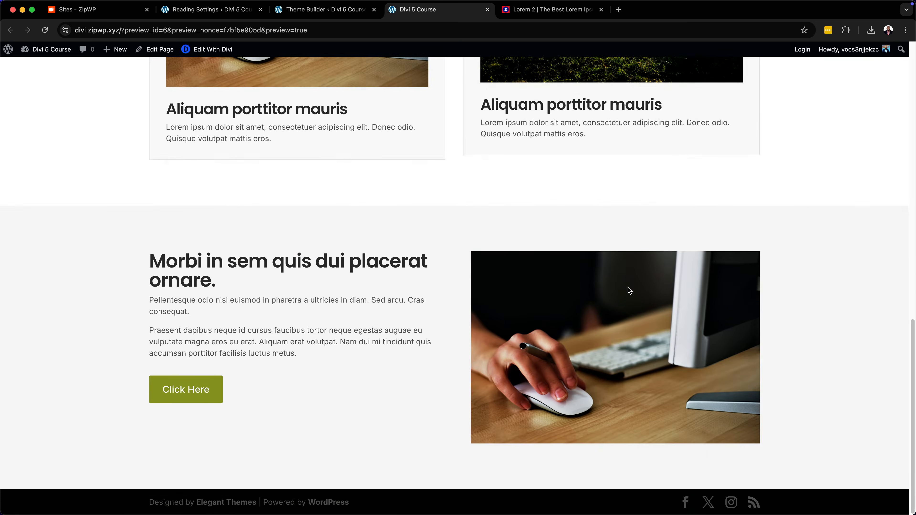
{"action": "scroll", "coordinate": [627, 289], "scroll_direction": "up", "scroll_amount": 15}
Browse the Style Guide page to check the header there
{"action": "left_click", "coordinate": [681, 77]}
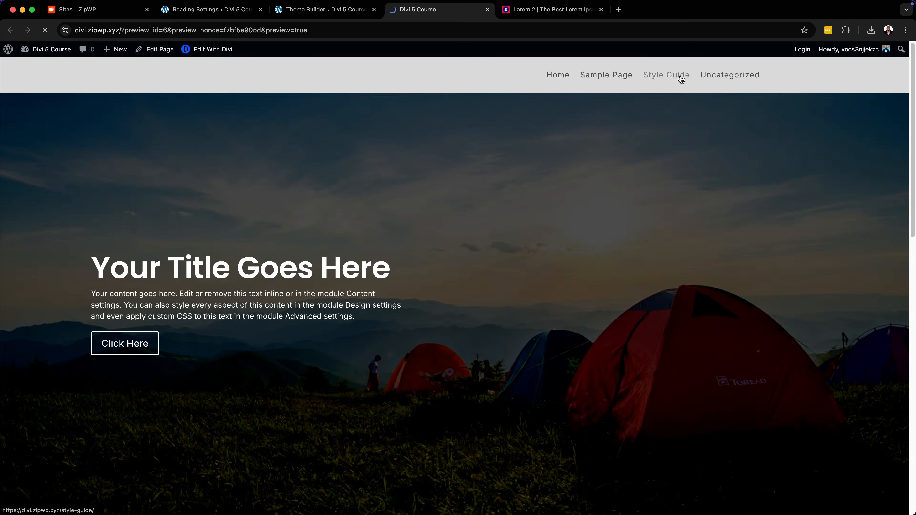
{"action": "scroll", "coordinate": [807, 242], "scroll_direction": "down", "scroll_amount": 6}
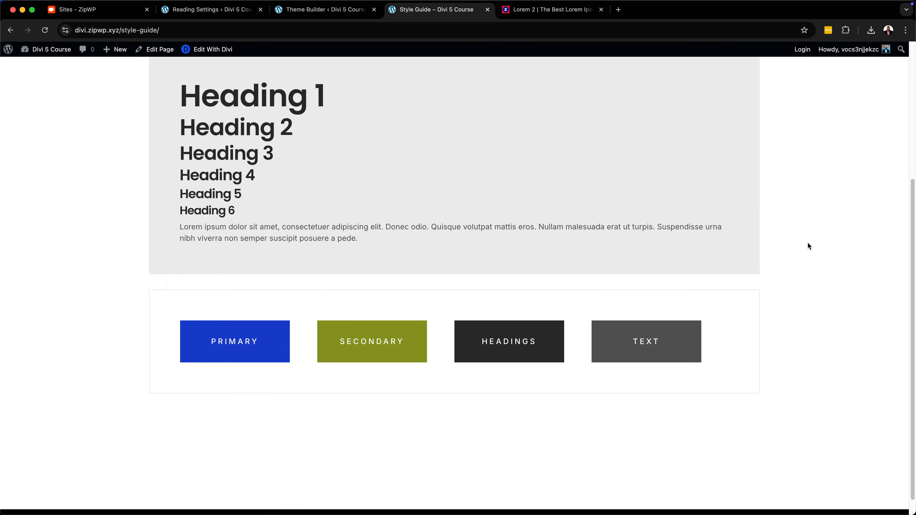
{"action": "scroll", "coordinate": [807, 242], "scroll_direction": "up", "scroll_amount": 6}
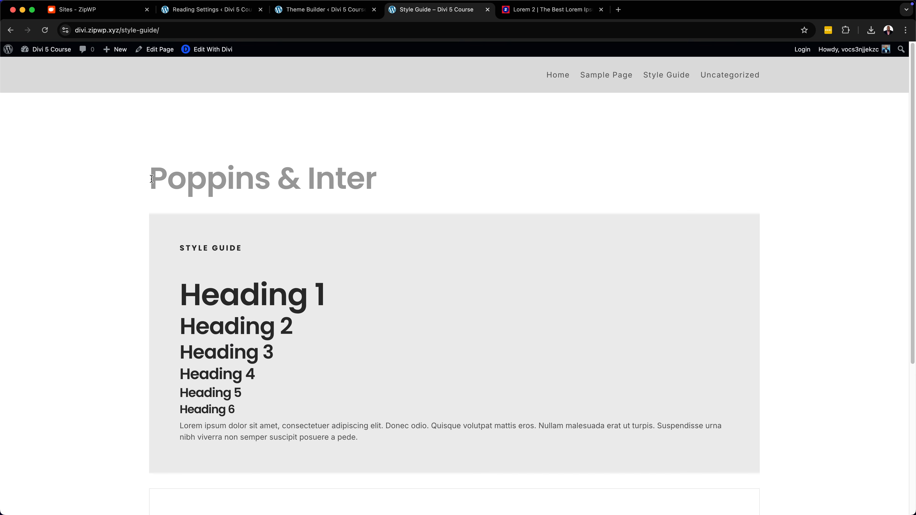
{"action": "left_click_drag", "start_coordinate": [151, 179], "coordinate": [443, 181]}
{"action": "left_click", "coordinate": [445, 182]}
{"action": "scroll", "coordinate": [570, 283], "scroll_direction": "down", "scroll_amount": 3}
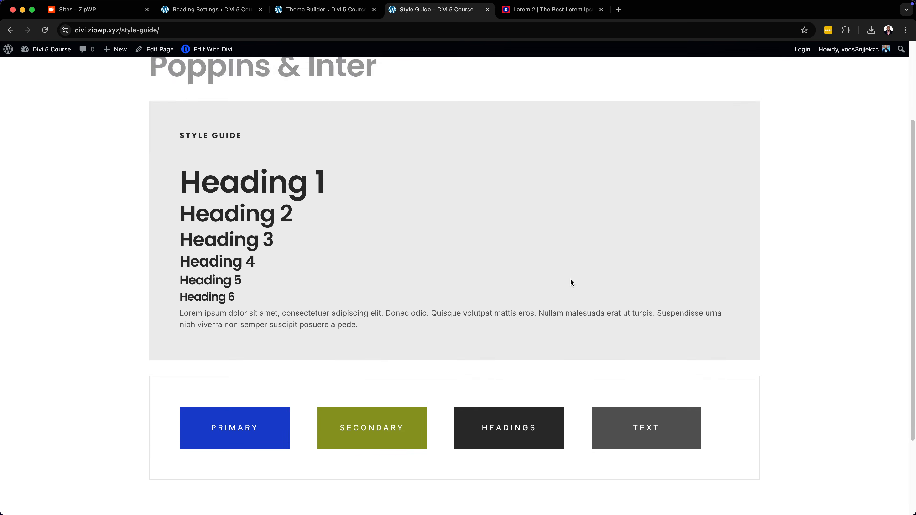
{"action": "scroll", "coordinate": [571, 283], "scroll_direction": "down", "scroll_amount": 2}
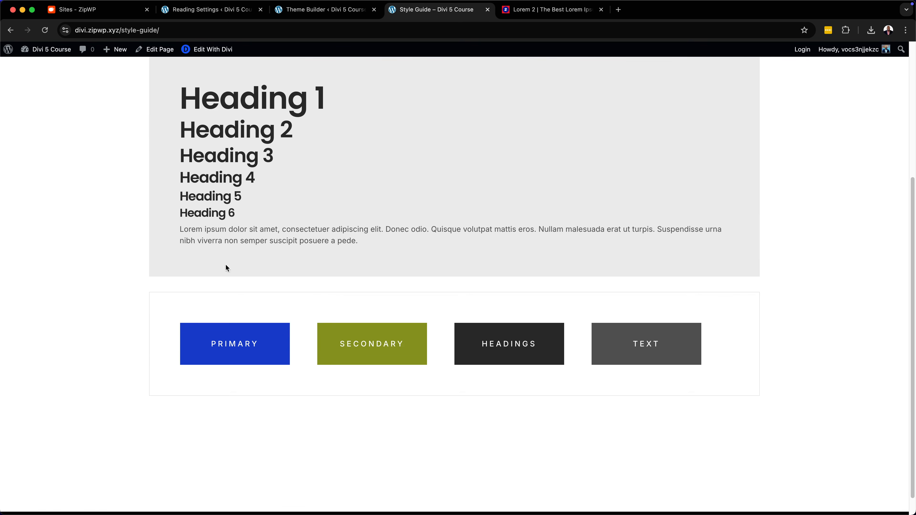
{"action": "scroll", "coordinate": [846, 322], "scroll_direction": "up", "scroll_amount": 5}
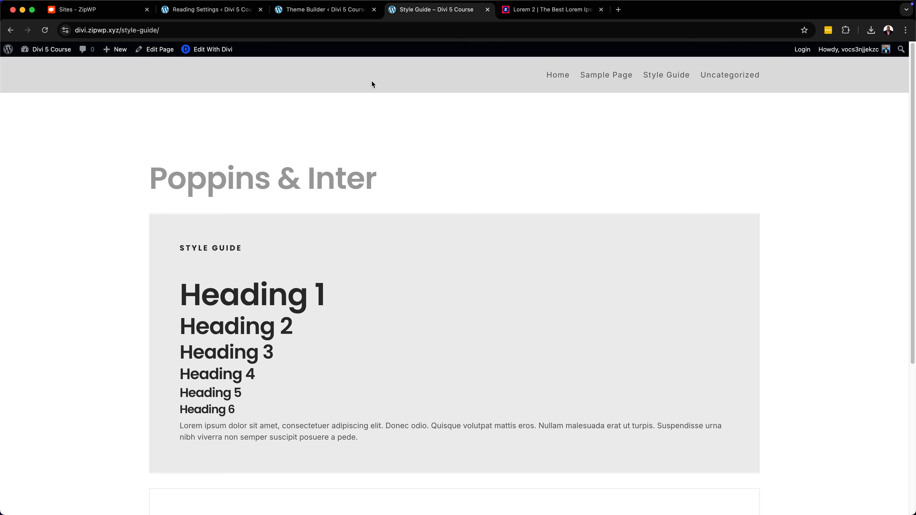
Open the theme Customizer via Appearance > Customize
{"action": "left_click", "coordinate": [349, 11]}
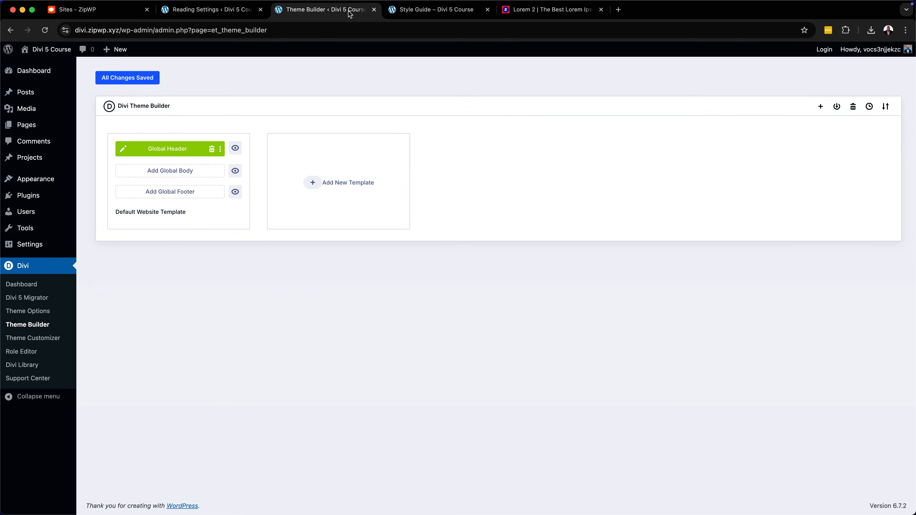
{"action": "mouse_move", "coordinate": [62, 183]}
{"action": "left_click", "coordinate": [112, 215]}
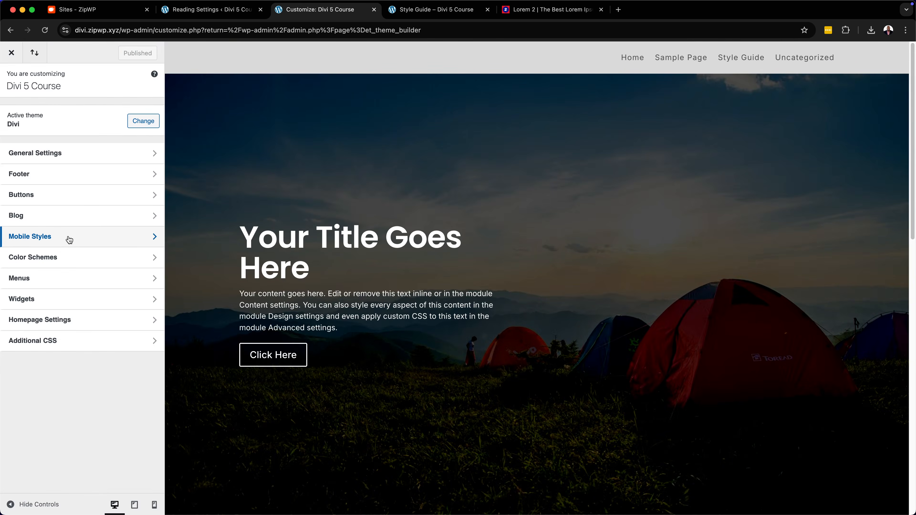
Inspect the Header Font list under General Settings > Typography, then close the Customizer
{"action": "left_click", "coordinate": [74, 158]}
{"action": "left_click", "coordinate": [74, 158]}
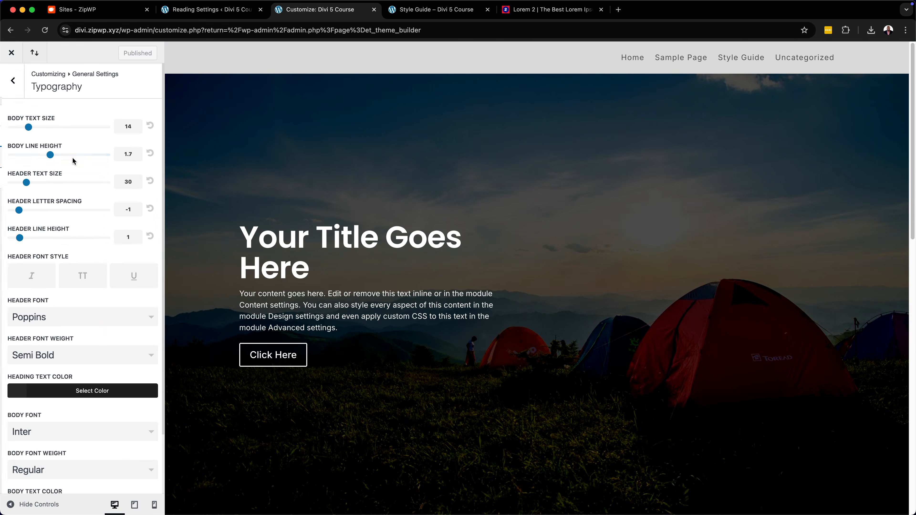
{"action": "left_click", "coordinate": [73, 318]}
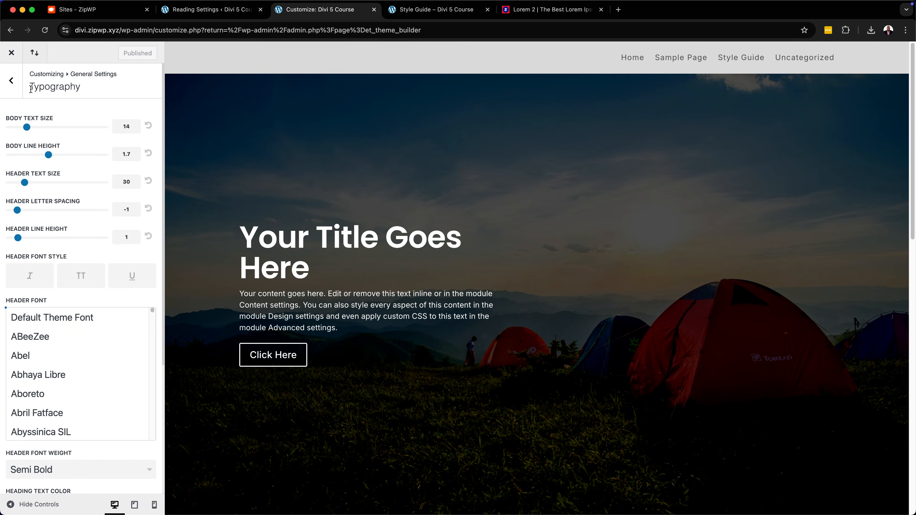
{"action": "left_click", "coordinate": [11, 54]}
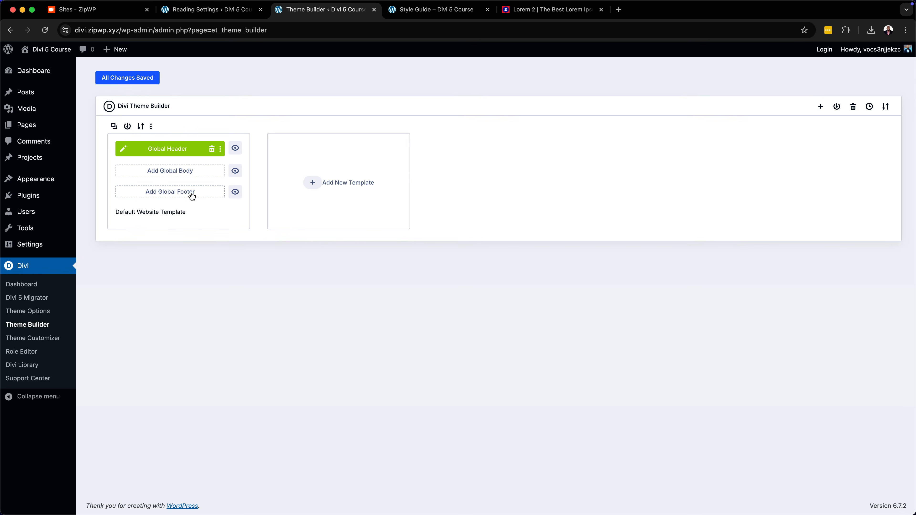
Build a blank Global Footer and set its section background to light grey #ededed
{"action": "left_click", "coordinate": [192, 196]}
{"action": "left_click", "coordinate": [192, 197]}
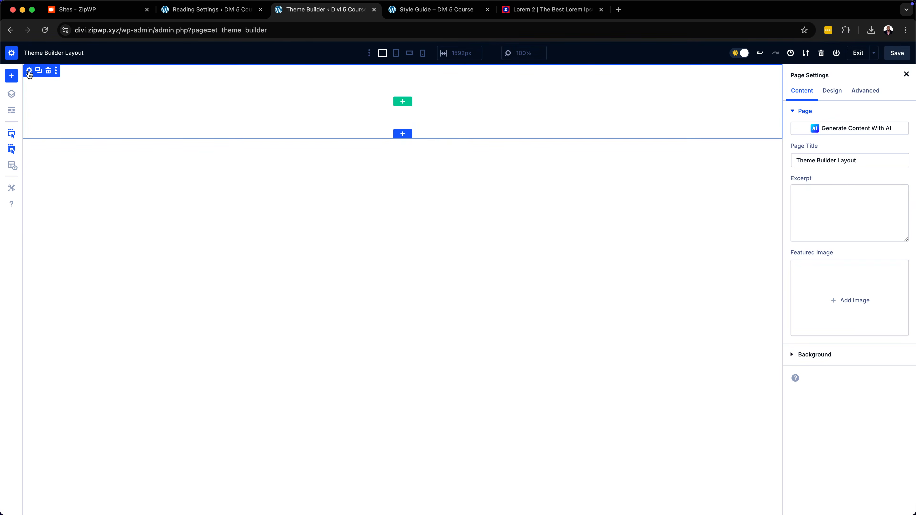
{"action": "left_click", "coordinate": [30, 71]}
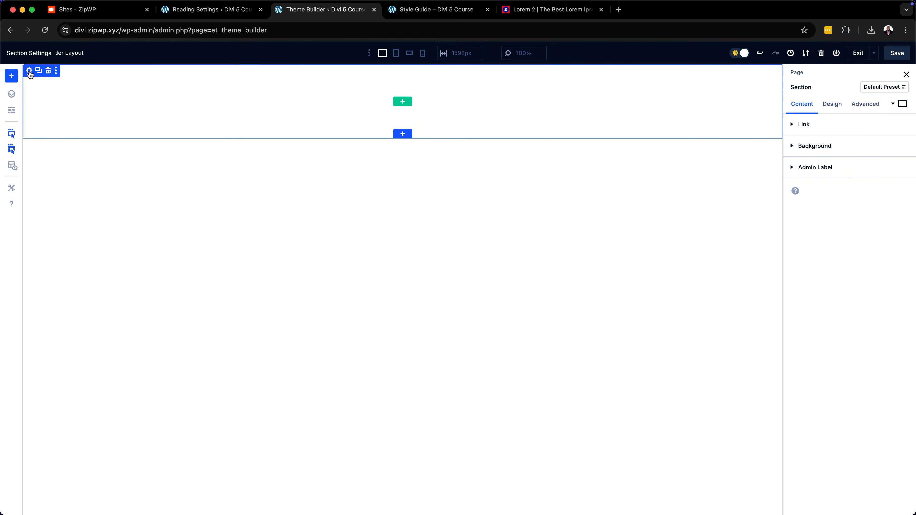
{"action": "left_click", "coordinate": [827, 149]}
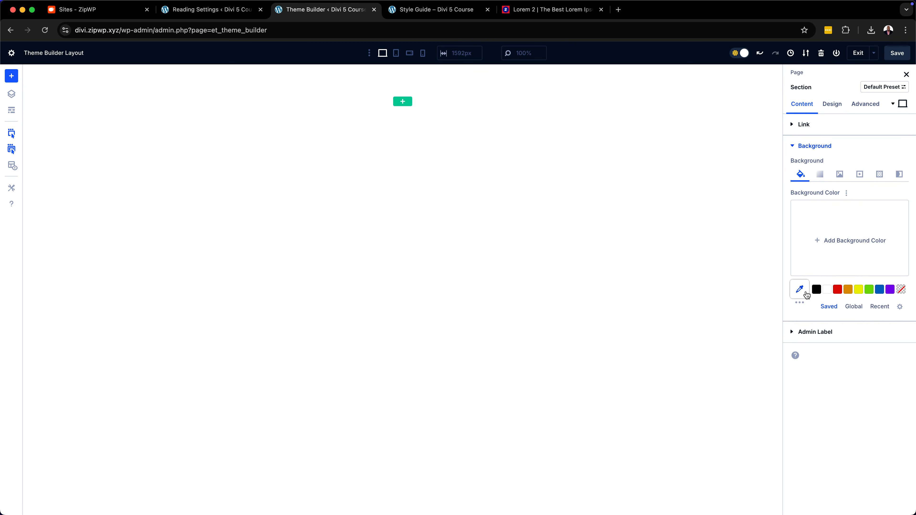
{"action": "left_click", "coordinate": [817, 290]}
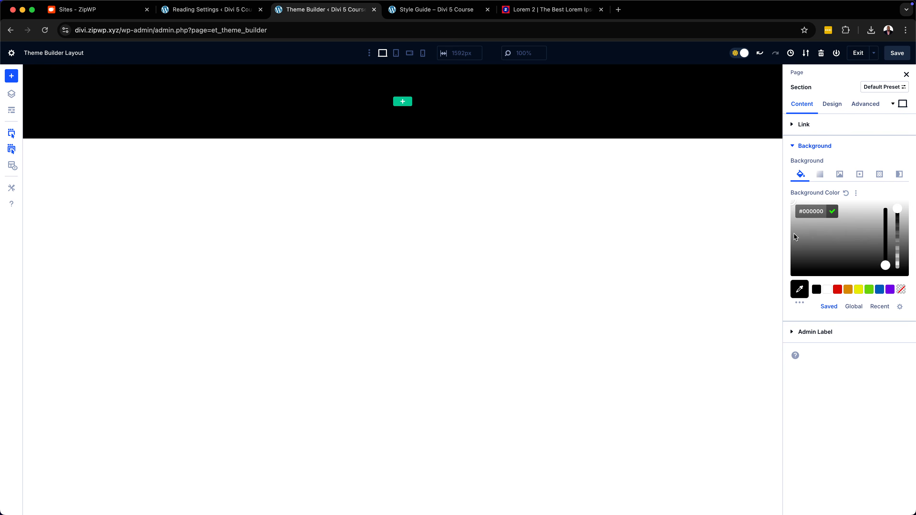
{"action": "left_click_drag", "start_coordinate": [796, 237], "coordinate": [789, 208]}
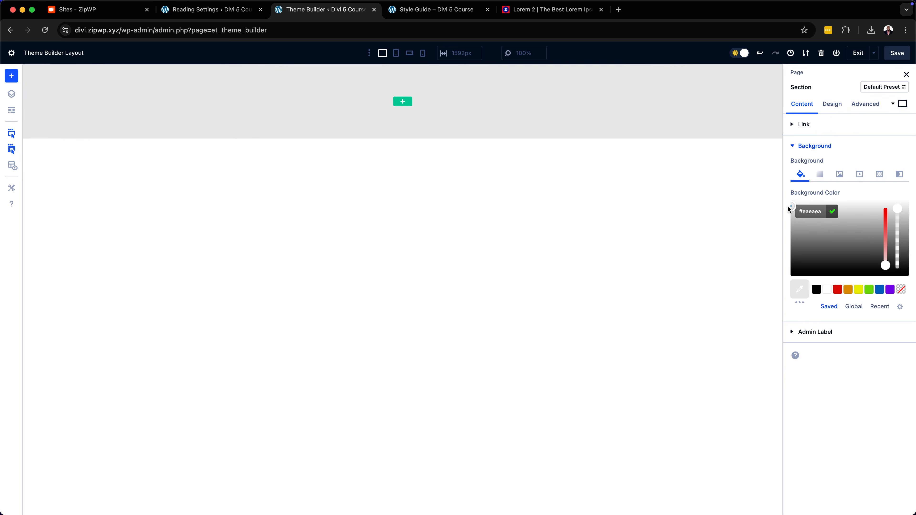
{"action": "left_click_drag", "start_coordinate": [789, 209], "coordinate": [787, 207]}
{"action": "left_click", "coordinate": [398, 104]}
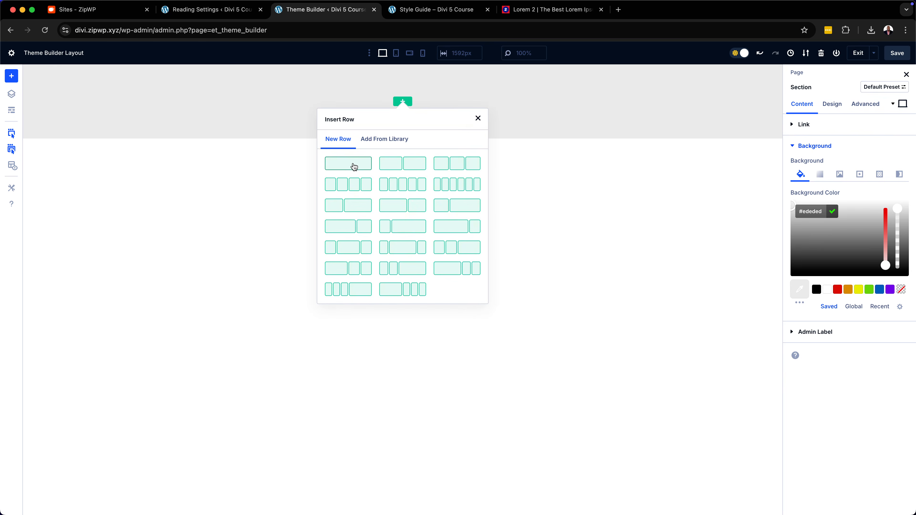
Add a one-column row containing a Text module
{"action": "left_click", "coordinate": [354, 165]}
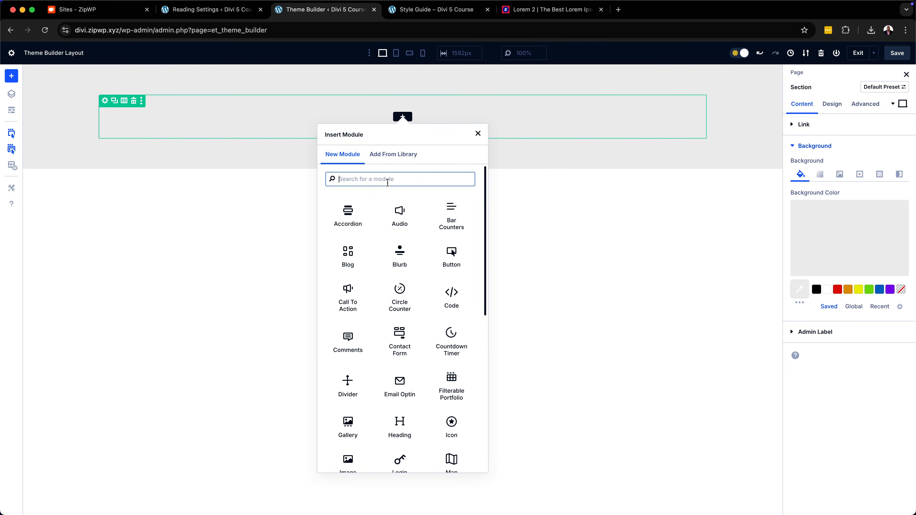
{"action": "type", "text": "text"}
{"action": "key", "text": "Return"}
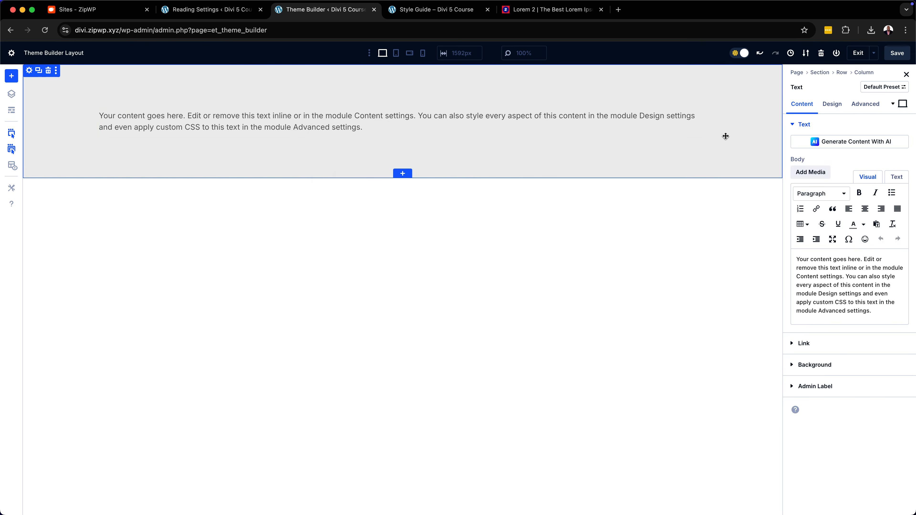
Replace the Text module's placeholder with lorem text copied from the generator page
{"action": "left_click", "coordinate": [548, 11]}
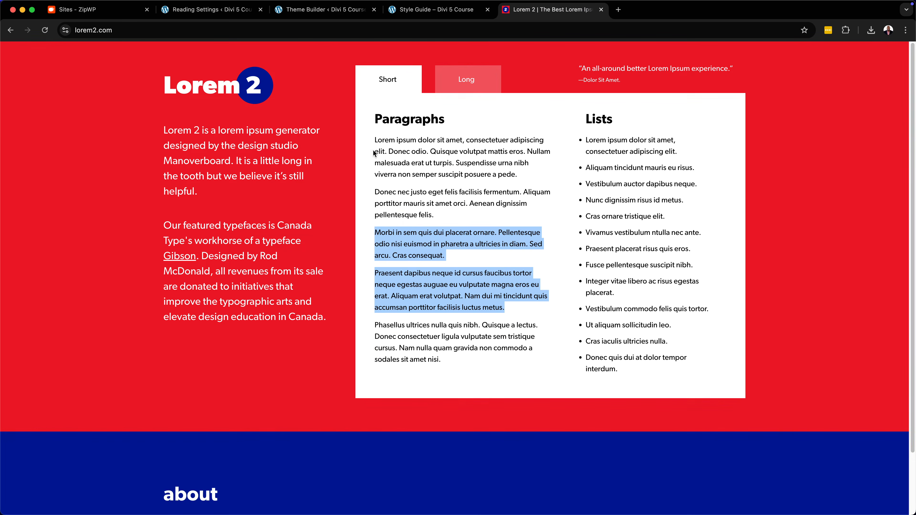
{"action": "left_click_drag", "start_coordinate": [389, 150], "coordinate": [522, 183]}
{"action": "key", "text": "super+c"}
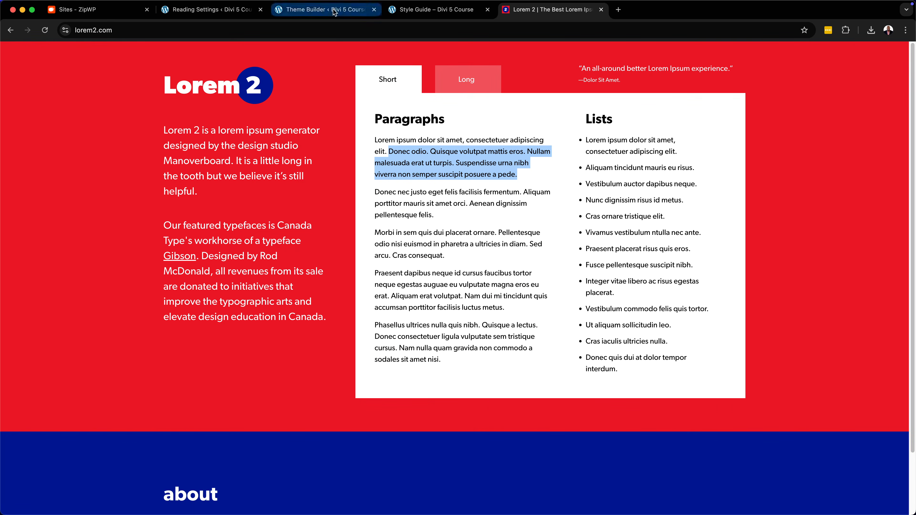
{"action": "left_click", "coordinate": [325, 9]}
{"action": "left_click_drag", "start_coordinate": [872, 311], "coordinate": [797, 233]}
{"action": "key", "text": "super+v"}
Break the text into five lines, 'Donec odio.' to 'erat ut turpis.', deleting the leftover sentence
{"action": "left_click", "coordinate": [831, 259]}
{"action": "key", "text": "Return"}
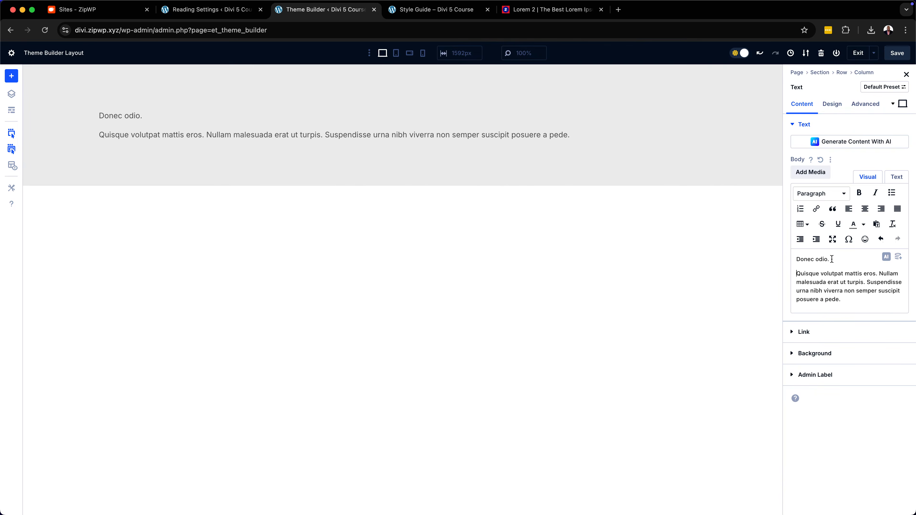
{"action": "left_click", "coordinate": [843, 274]}
{"action": "key", "text": "Return"}
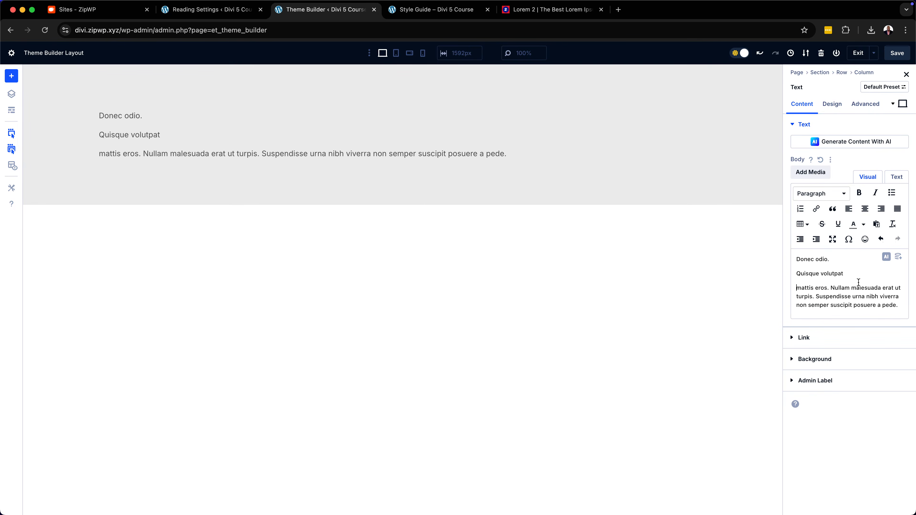
{"action": "left_click", "coordinate": [830, 287]}
{"action": "key", "text": "Return"}
{"action": "left_click", "coordinate": [848, 302]}
{"action": "key", "text": "Return"}
{"action": "left_click", "coordinate": [834, 317]}
{"action": "key", "text": "Return"}
{"action": "left_click_drag", "start_coordinate": [876, 340], "coordinate": [795, 331]}
{"action": "key", "text": "BackSpace"}
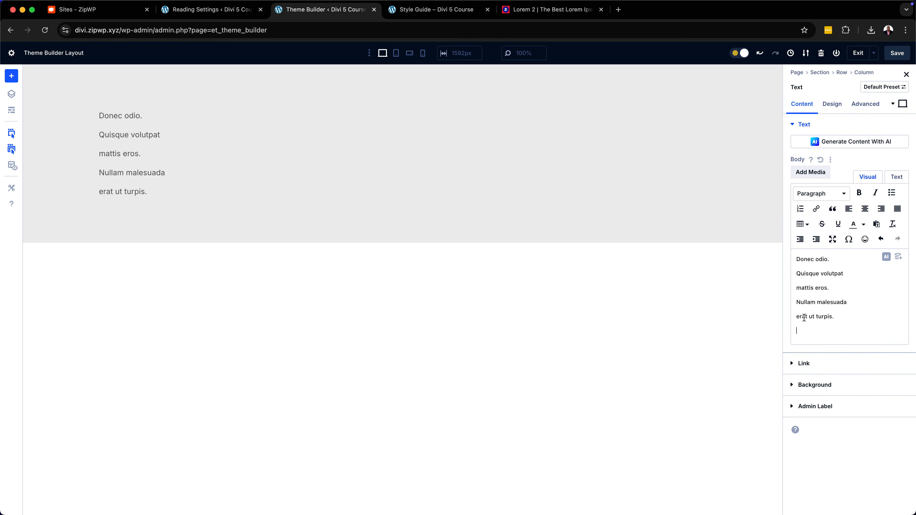
{"action": "left_click", "coordinate": [461, 8]}
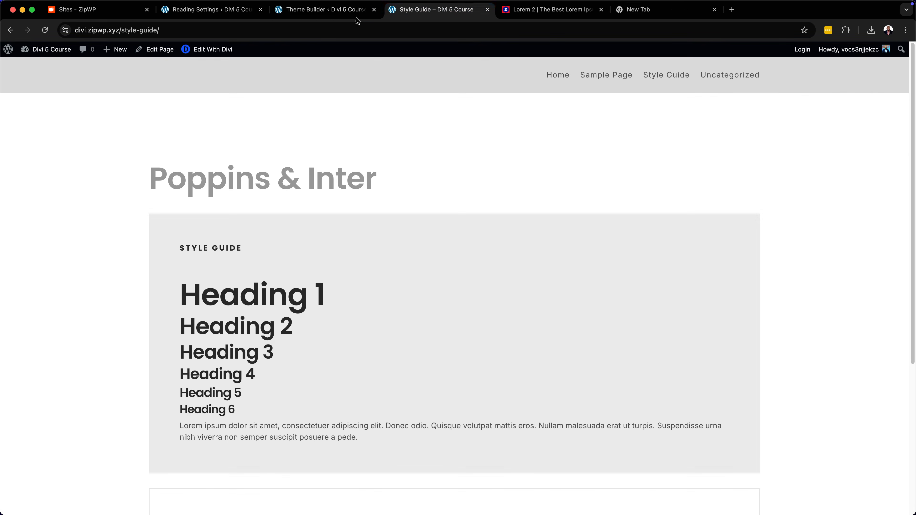
{"action": "left_click", "coordinate": [335, 10]}
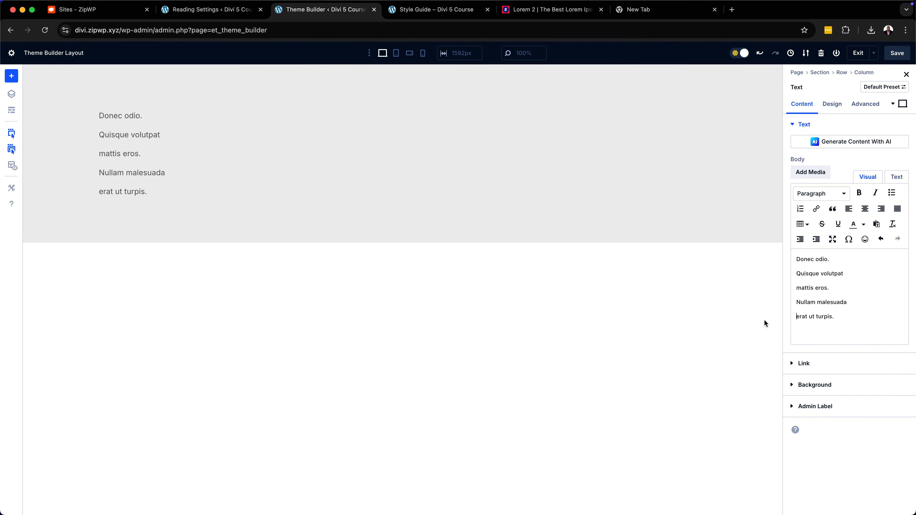
Make 'Donec odio.' a Heading 4
{"action": "type", "text": "Y"}
{"action": "left_click", "coordinate": [797, 288]}
{"action": "type", "text": "T"}
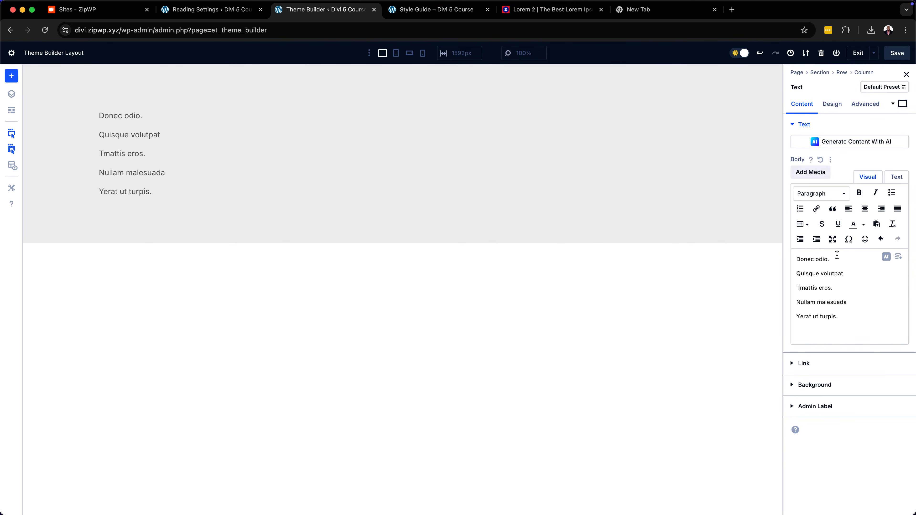
{"action": "left_click_drag", "start_coordinate": [836, 259], "coordinate": [786, 258]}
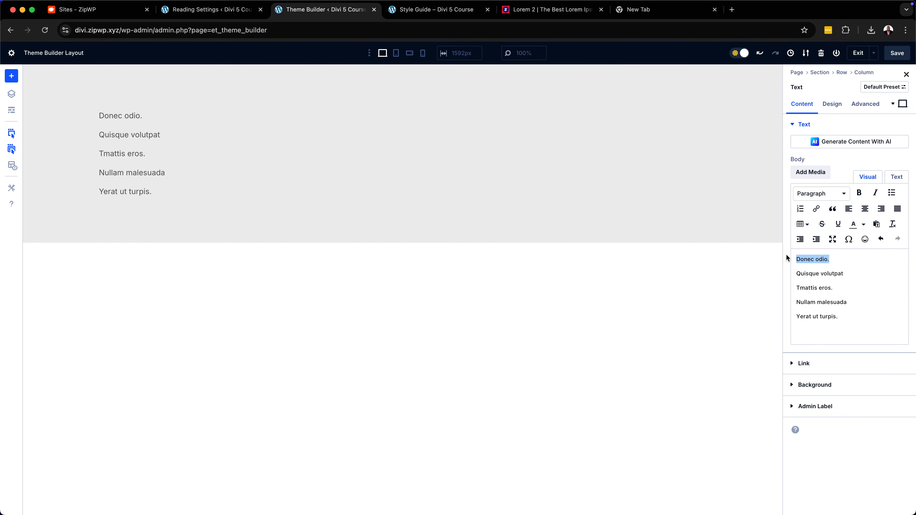
{"action": "left_click", "coordinate": [811, 194]}
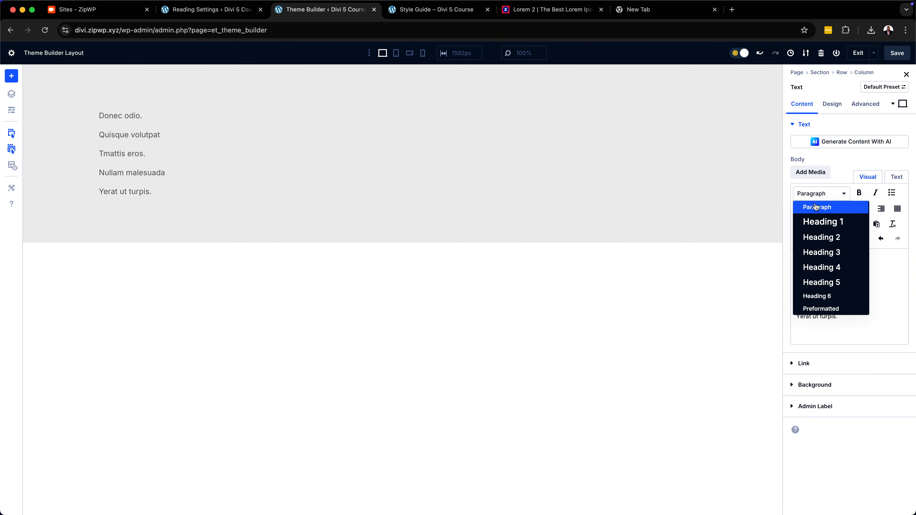
{"action": "left_click", "coordinate": [838, 267]}
Link 'Quisque volutpat' and 'Tmattis eros.' to #
{"action": "left_click_drag", "start_coordinate": [850, 285], "coordinate": [794, 286]}
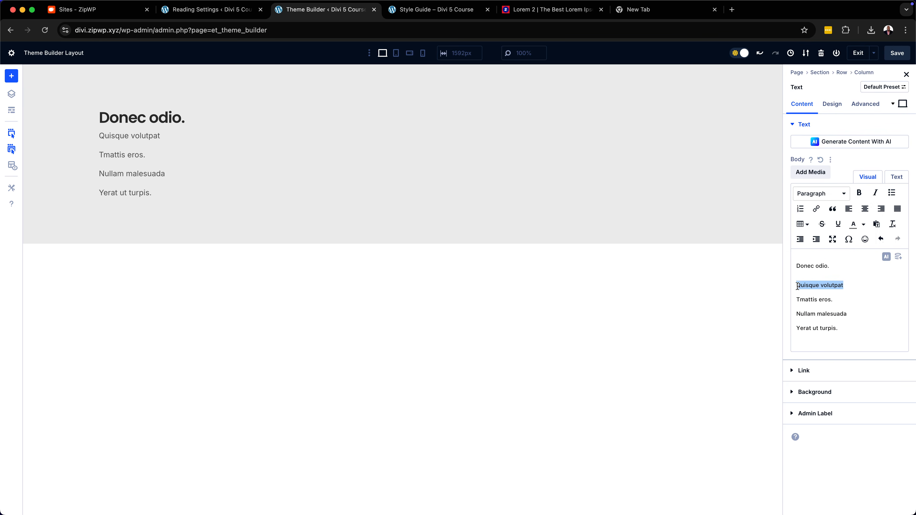
{"action": "left_click", "coordinate": [817, 210]}
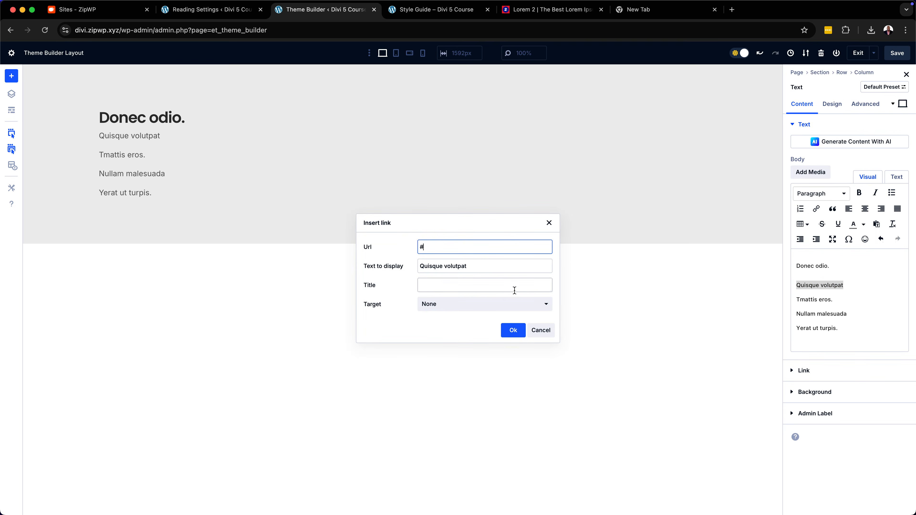
{"action": "left_click", "coordinate": [518, 329]}
{"action": "left_click_drag", "start_coordinate": [836, 299], "coordinate": [788, 298]}
{"action": "left_click", "coordinate": [817, 209]}
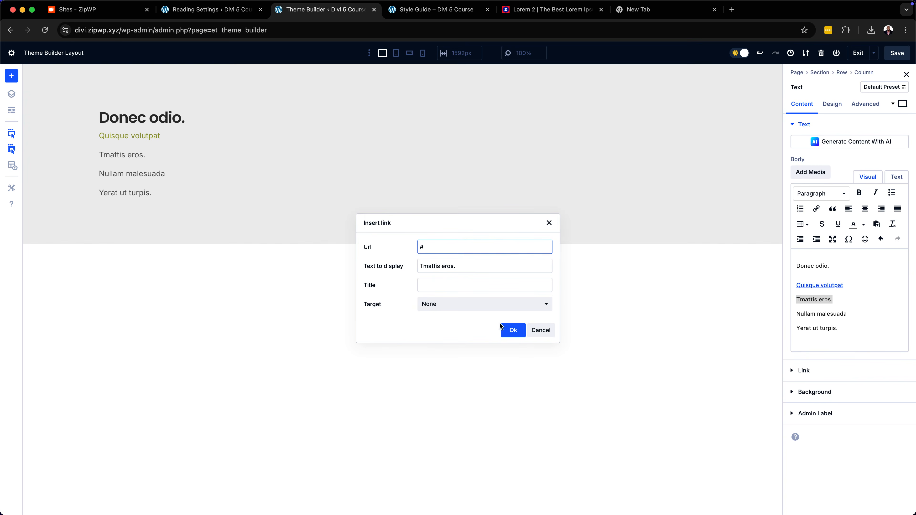
{"action": "left_click", "coordinate": [510, 330]}
Link 'Nullam malesuada' and 'Yerat ut turpis.' to #
{"action": "left_click_drag", "start_coordinate": [861, 314], "coordinate": [795, 314]}
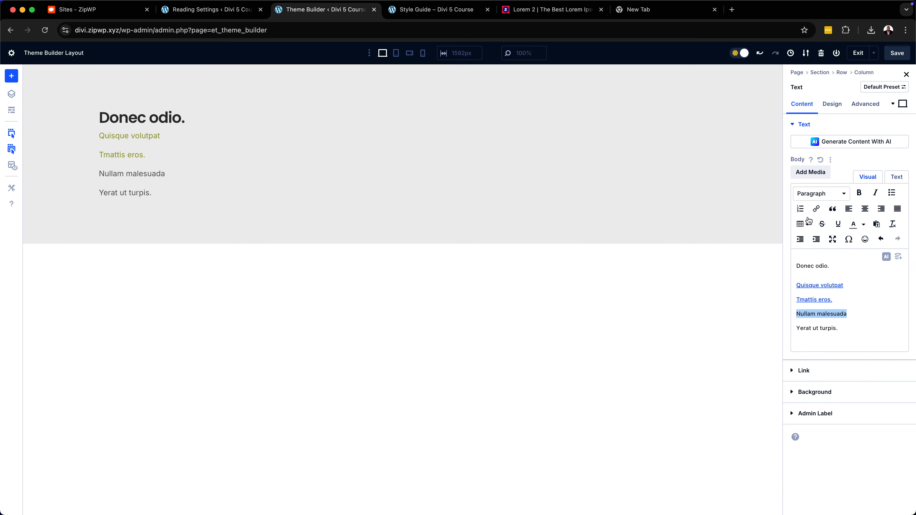
{"action": "left_click", "coordinate": [816, 209]}
{"action": "type", "text": "#"}
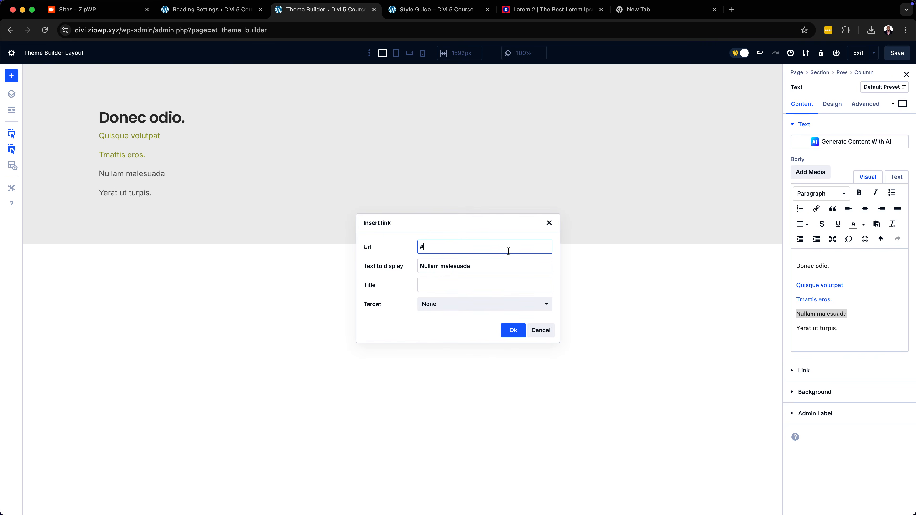
{"action": "left_click", "coordinate": [513, 329]}
{"action": "left_click_drag", "start_coordinate": [852, 328], "coordinate": [776, 325]}
{"action": "left_click", "coordinate": [818, 210]}
{"action": "type", "text": "#"}
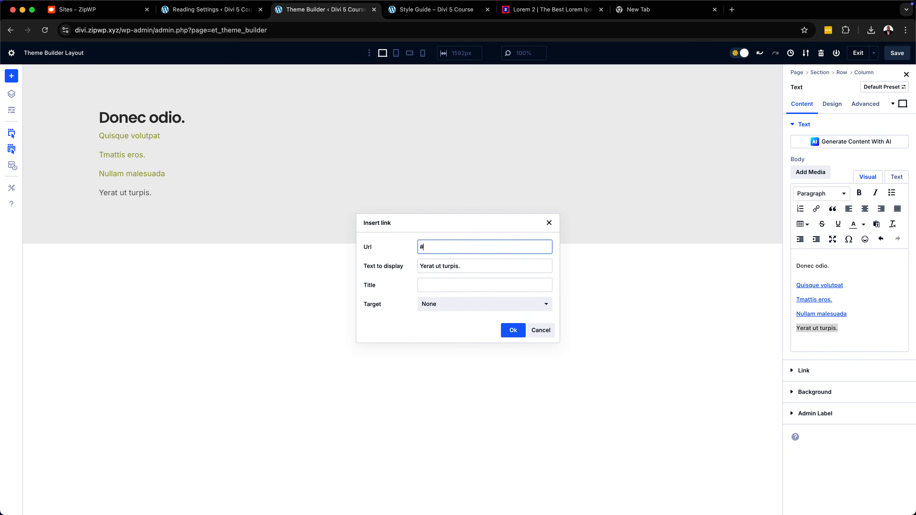
{"action": "left_click", "coordinate": [510, 330]}
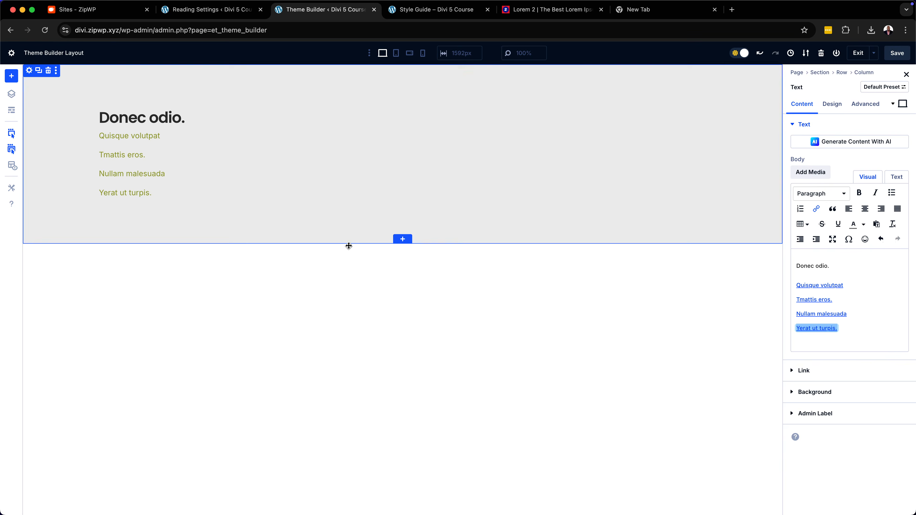
Set the Text module's link text colour to black
{"action": "left_click", "coordinate": [840, 106]}
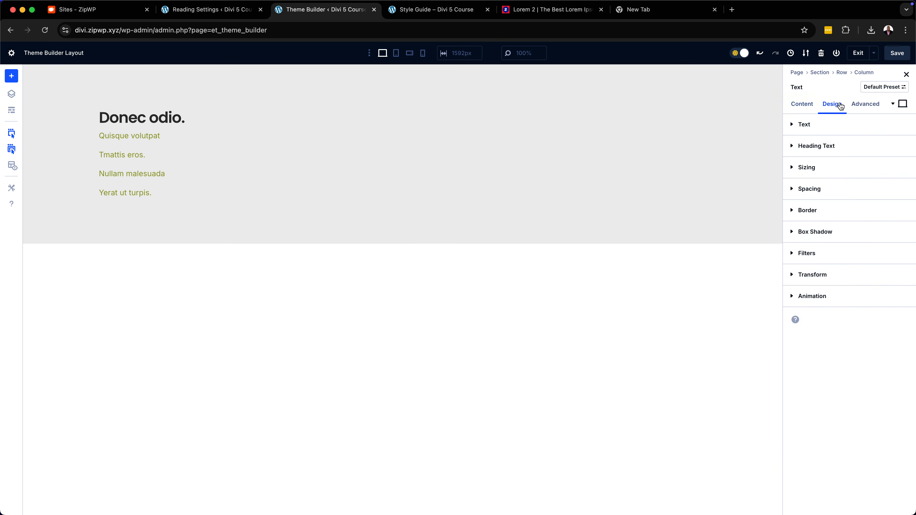
{"action": "left_click", "coordinate": [834, 125]}
{"action": "left_click", "coordinate": [826, 142]}
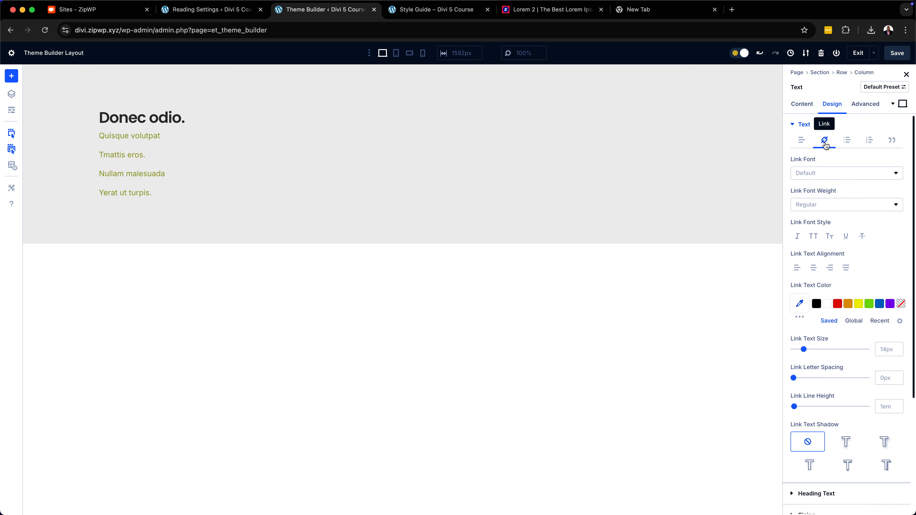
{"action": "scroll", "coordinate": [863, 258], "scroll_direction": "down", "scroll_amount": 1}
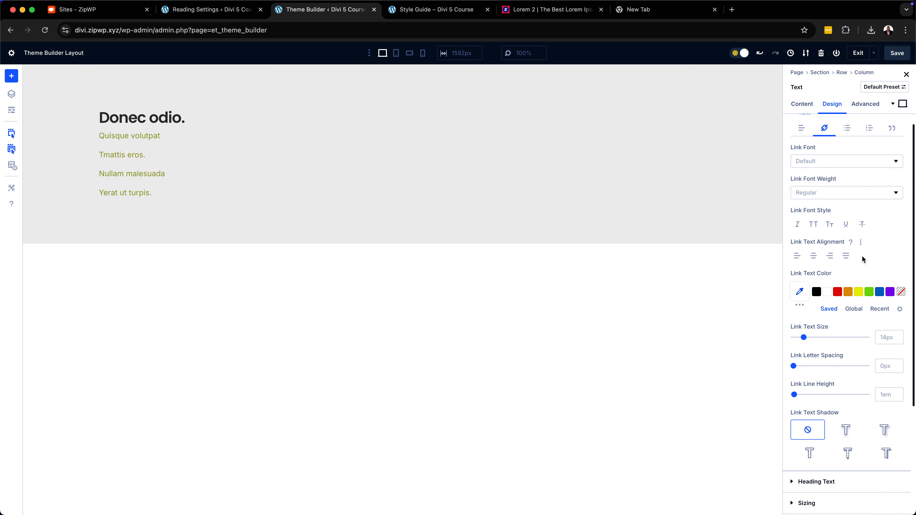
{"action": "scroll", "coordinate": [862, 258], "scroll_direction": "down", "scroll_amount": 1}
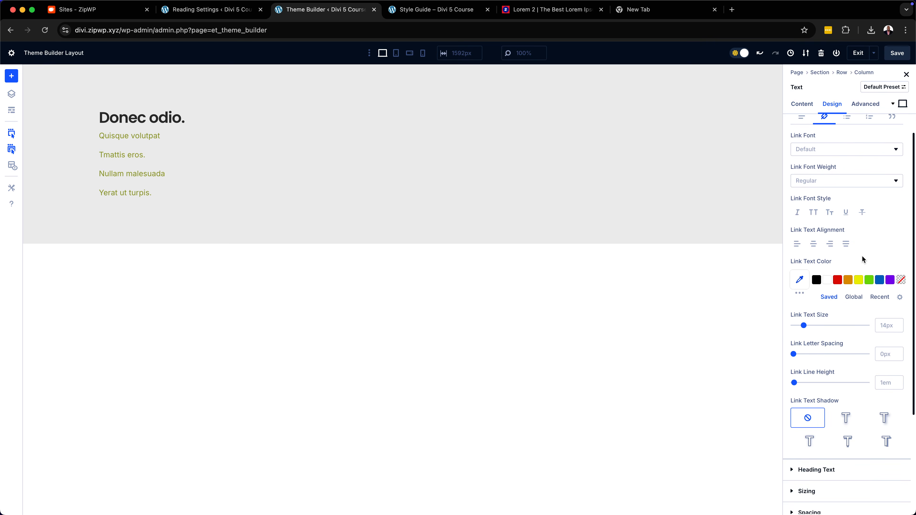
{"action": "scroll", "coordinate": [845, 262], "scroll_direction": "down", "scroll_amount": 1}
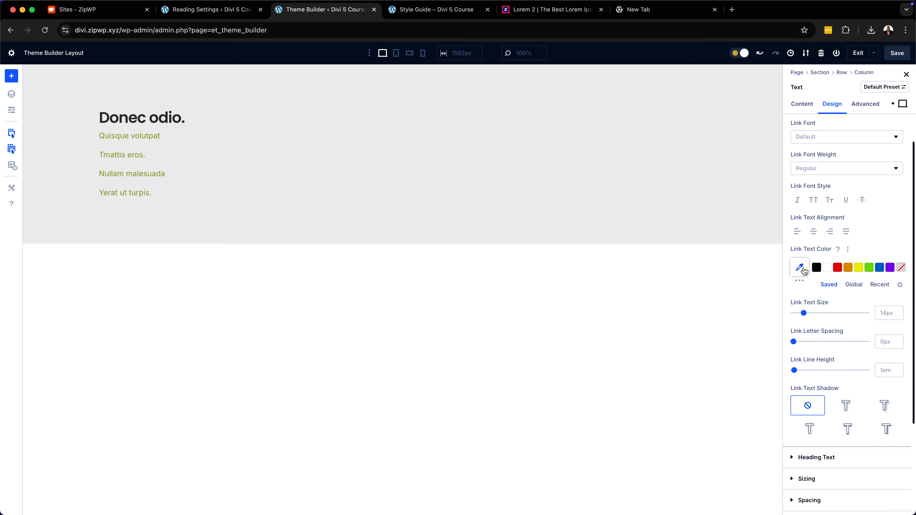
{"action": "left_click", "coordinate": [817, 270]}
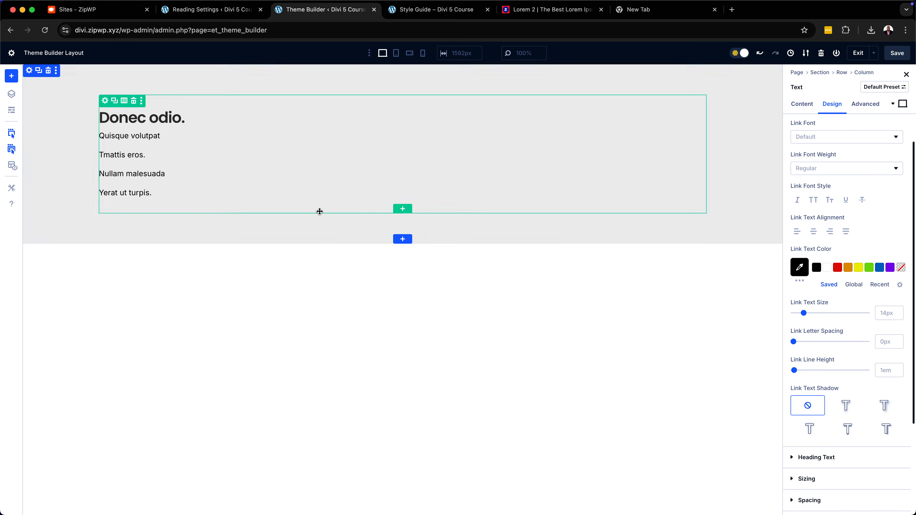
Set the hover link colour to green #7cdb24 and save the footer layout
{"action": "left_click", "coordinate": [902, 105]}
{"action": "left_click", "coordinate": [832, 154]}
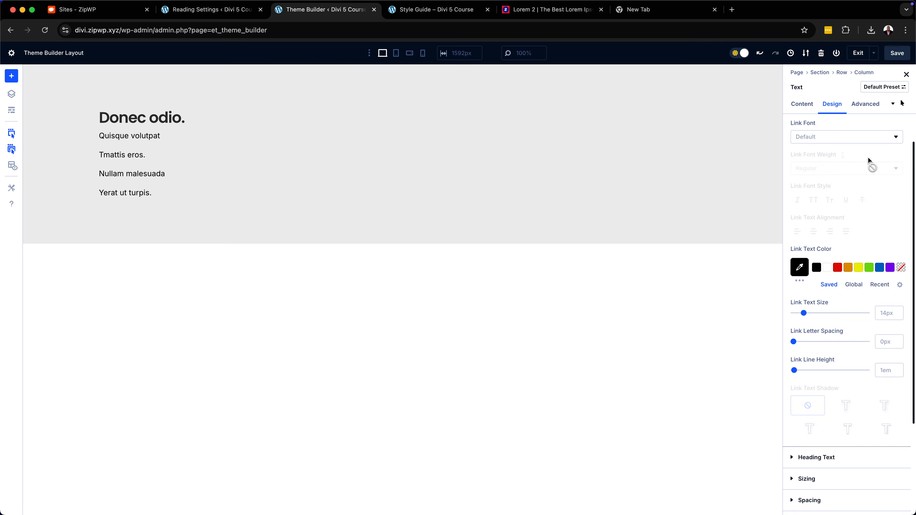
{"action": "left_click", "coordinate": [869, 268]}
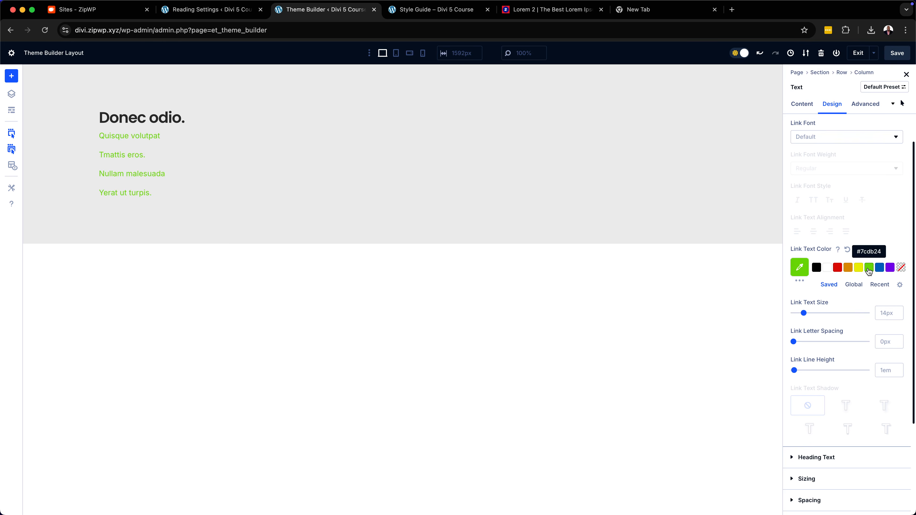
{"action": "left_click", "coordinate": [901, 105]}
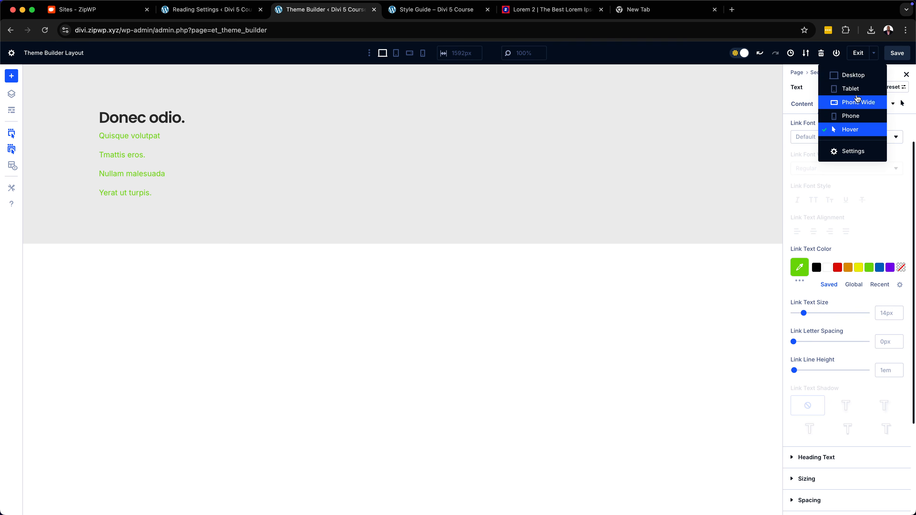
{"action": "left_click", "coordinate": [858, 75]}
{"action": "left_click", "coordinate": [895, 54]}
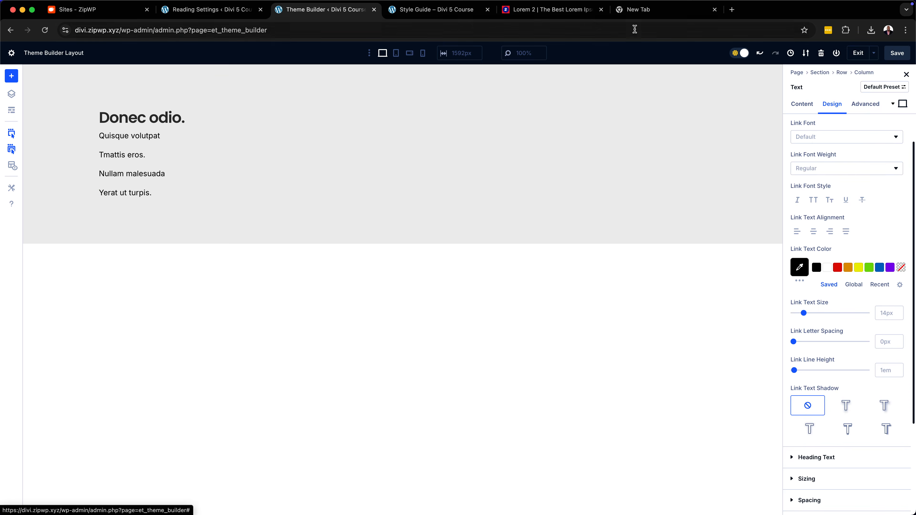
Reload the Style Guide page to preview the footer before saving templates
{"action": "left_click", "coordinate": [436, 11]}
{"action": "key", "text": "super+r"}
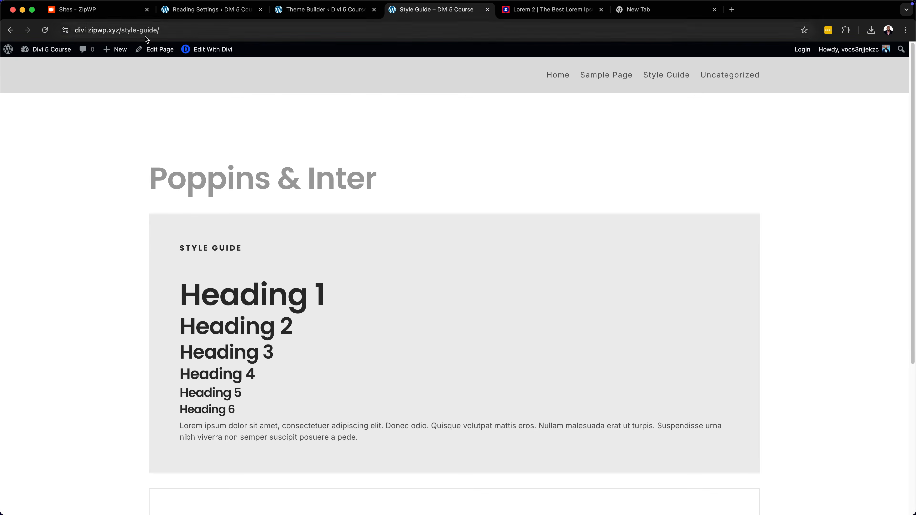
{"action": "scroll", "coordinate": [396, 349], "scroll_direction": "down", "scroll_amount": 6}
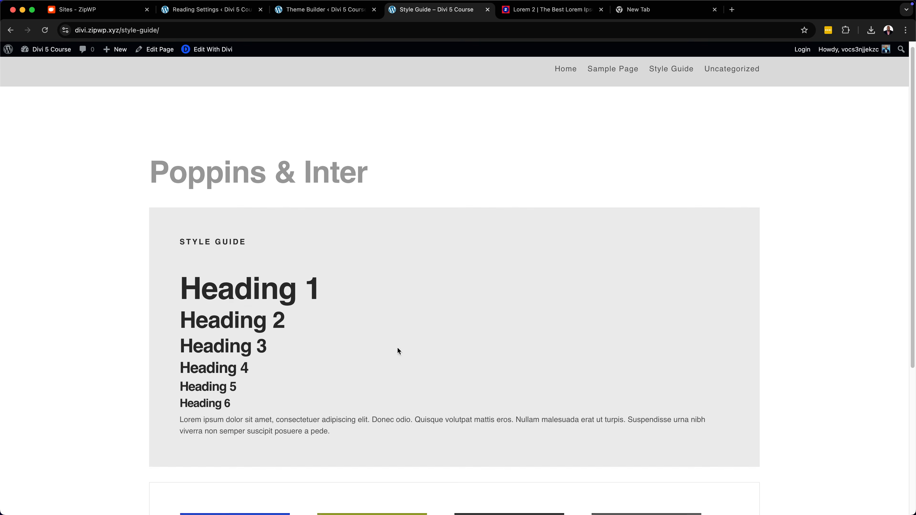
{"action": "left_click", "coordinate": [345, 10]}
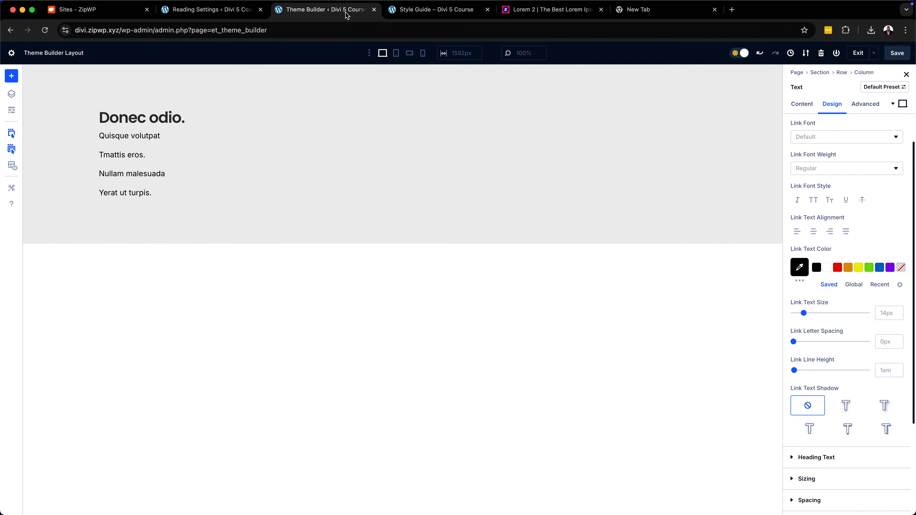
Save the Theme Builder templates and reload the Style Guide to see the grey footer
{"action": "left_click", "coordinate": [858, 52]}
{"action": "left_click", "coordinate": [140, 82]}
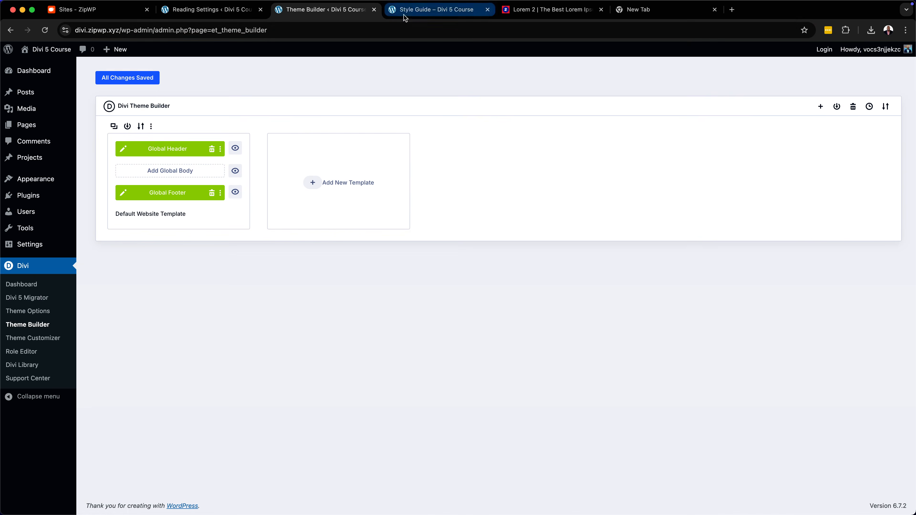
{"action": "left_click", "coordinate": [410, 11]}
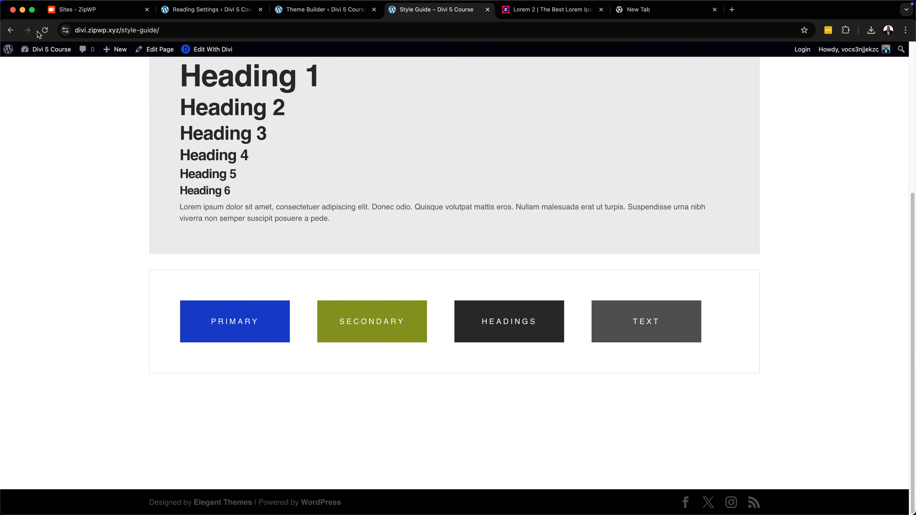
{"action": "left_click", "coordinate": [45, 31]}
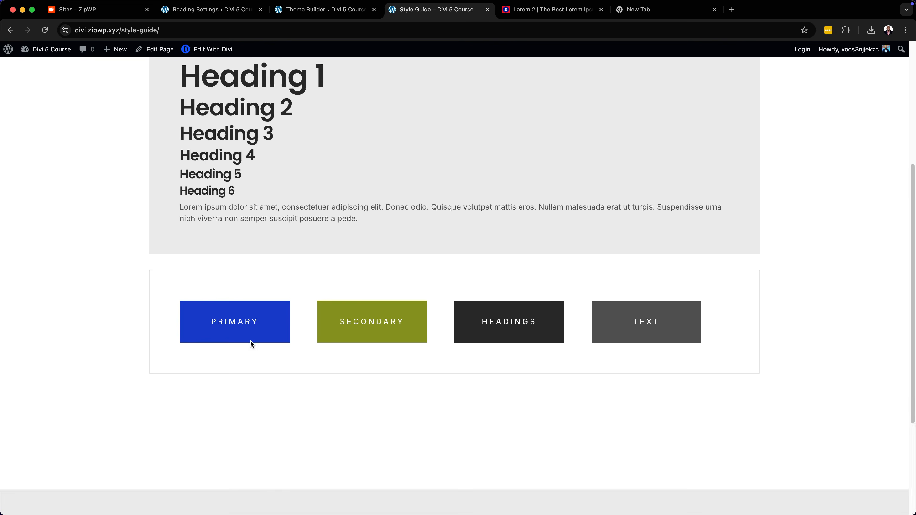
{"action": "scroll", "coordinate": [251, 344], "scroll_direction": "down", "scroll_amount": 5}
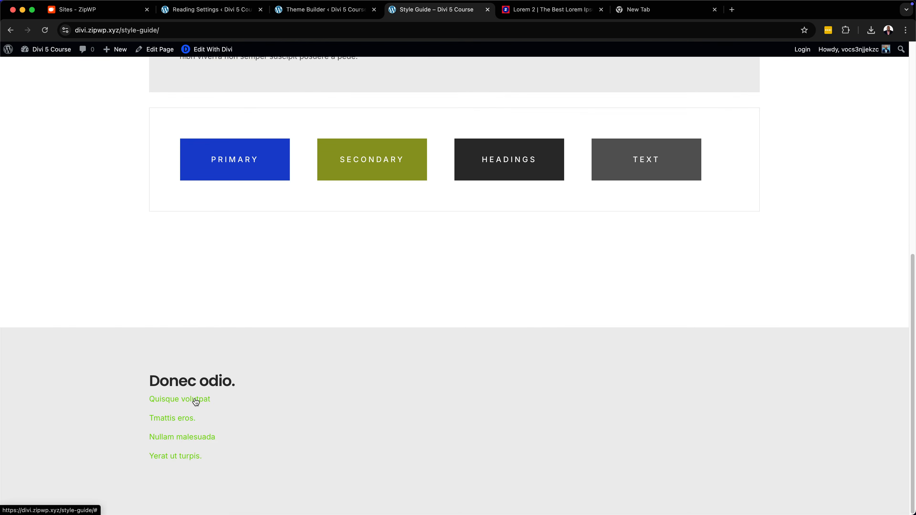
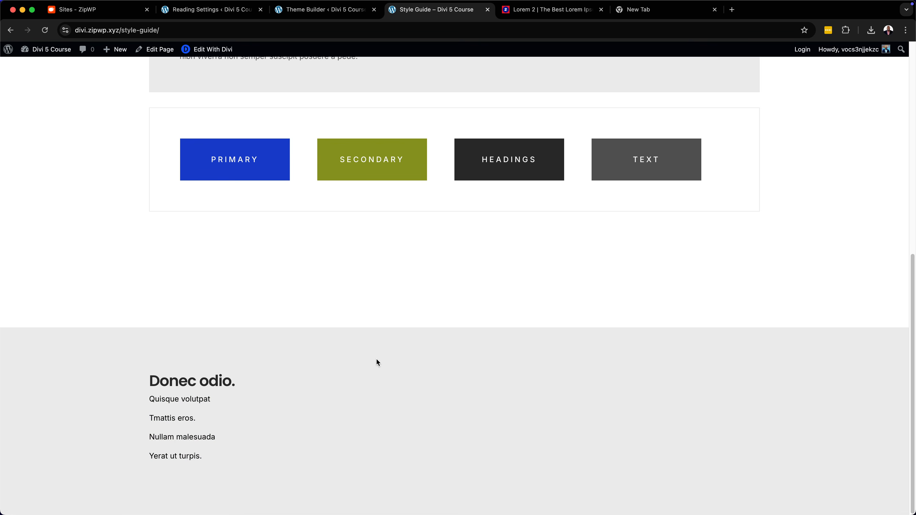
Return to the Theme Builder, showing the Default Website Template's Global Header and Global Footer
{"action": "left_click", "coordinate": [348, 10]}
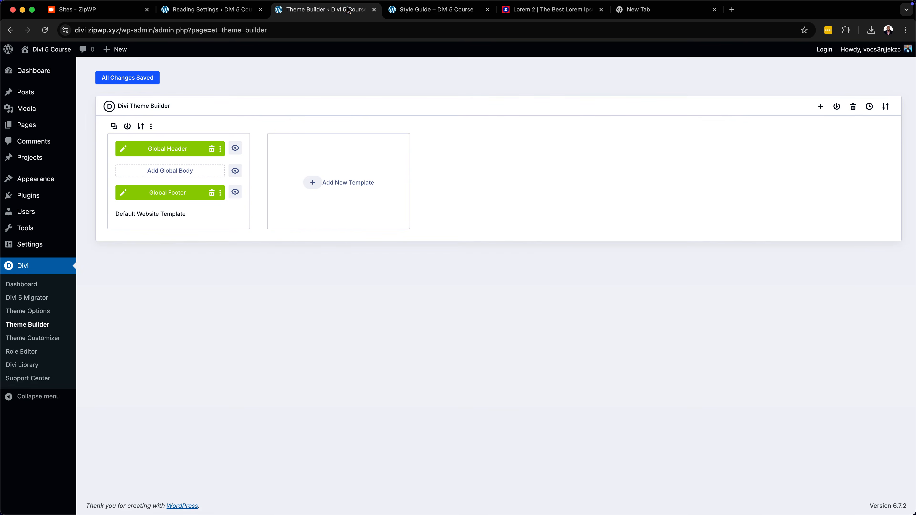
Edit the Global Footer and duplicate its row's column three times to make four columns
{"action": "left_click", "coordinate": [123, 194]}
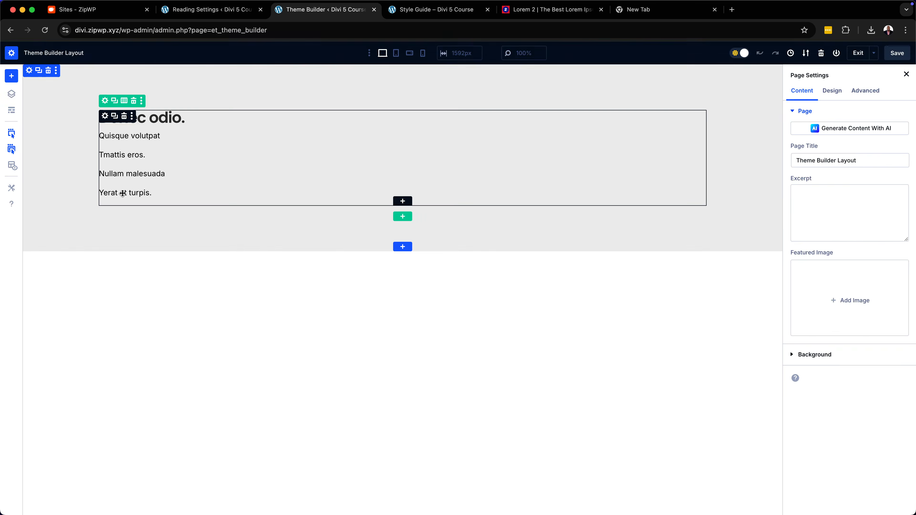
{"action": "left_click", "coordinate": [106, 101]}
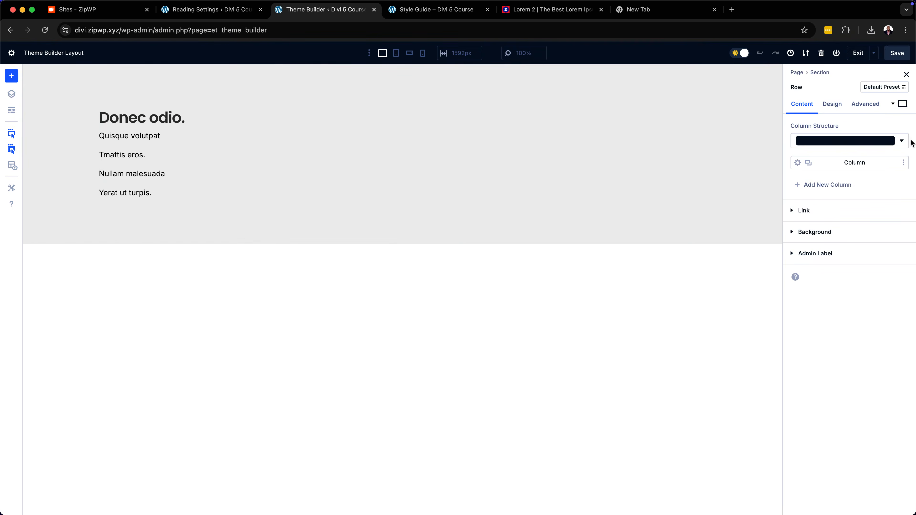
{"action": "left_click", "coordinate": [808, 163]}
{"action": "left_click", "coordinate": [808, 163]}
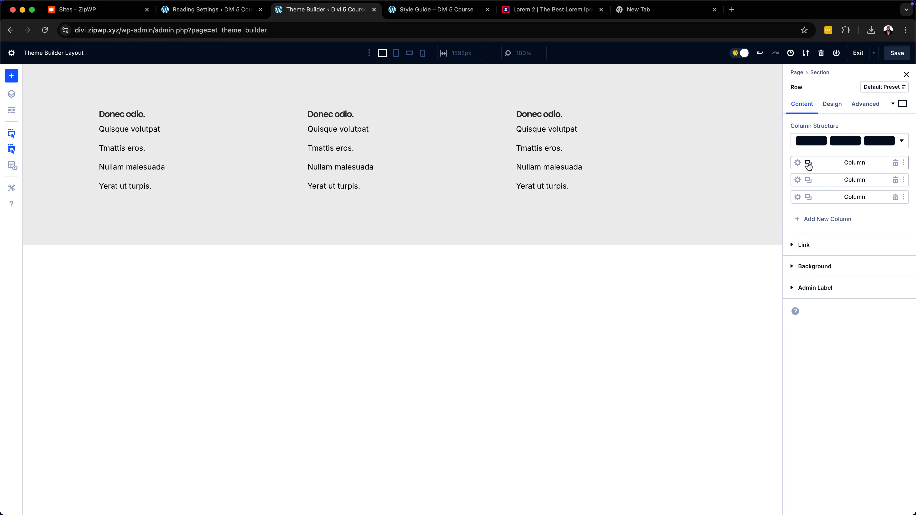
{"action": "left_click", "coordinate": [808, 163]}
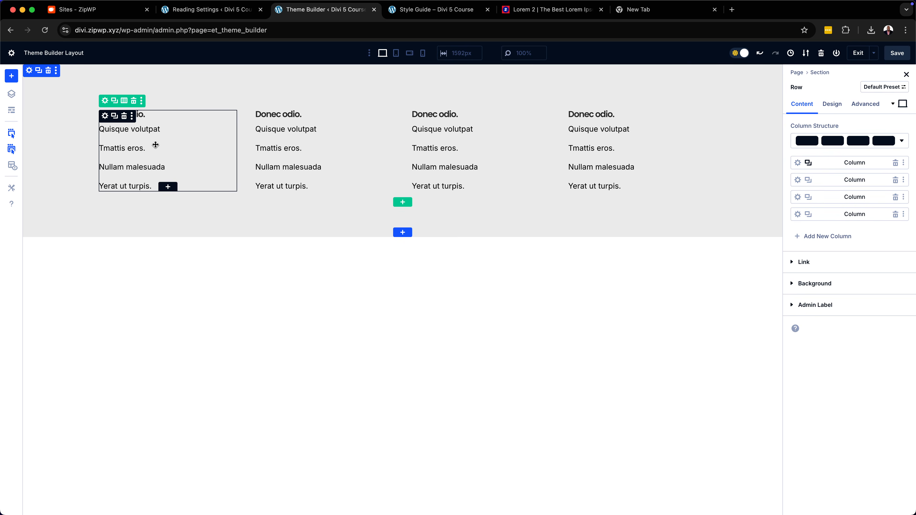
Replace the first footer column's module with a new Text module
{"action": "left_click", "coordinate": [124, 117]}
{"action": "left_click", "coordinate": [170, 117]}
{"action": "type", "text": "text"}
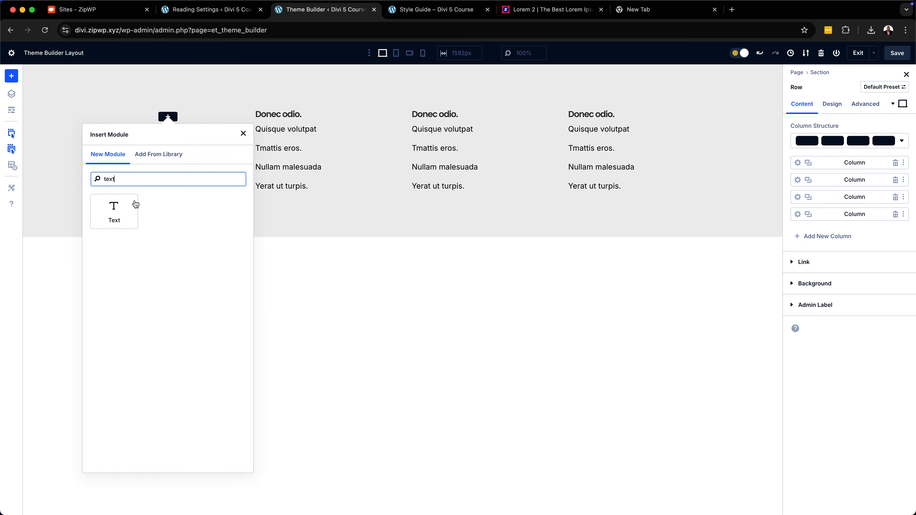
{"action": "left_click", "coordinate": [123, 217]}
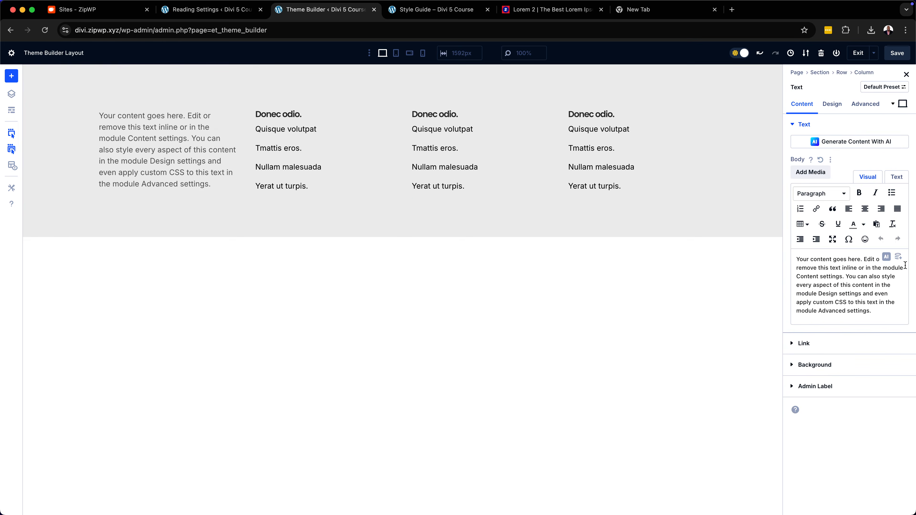
Set the Text module to the dynamic Site Title wrapped in <h3>, save, and view the Style Guide
{"action": "left_click", "coordinate": [899, 257]}
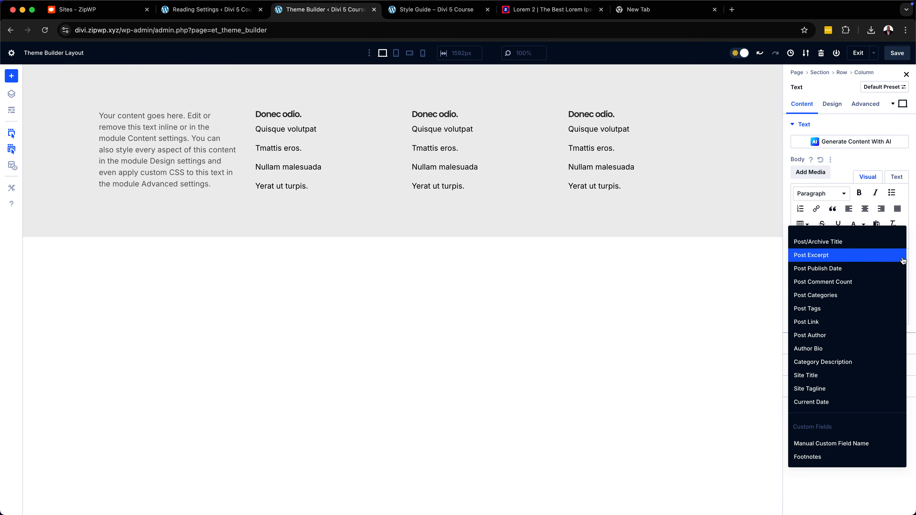
{"action": "left_click", "coordinate": [832, 380]}
{"action": "left_click", "coordinate": [810, 143]}
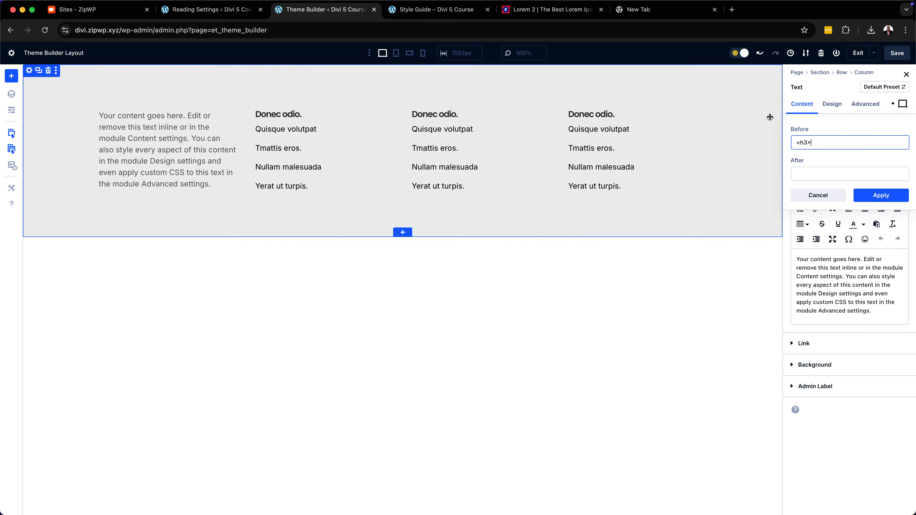
{"action": "left_click", "coordinate": [841, 172]}
{"action": "type", "text": "</h3>"}
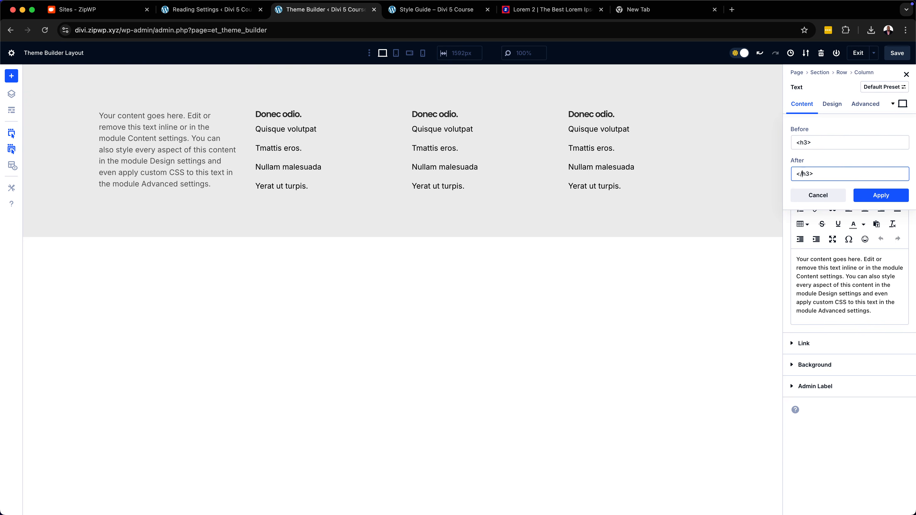
{"action": "left_click", "coordinate": [875, 197]}
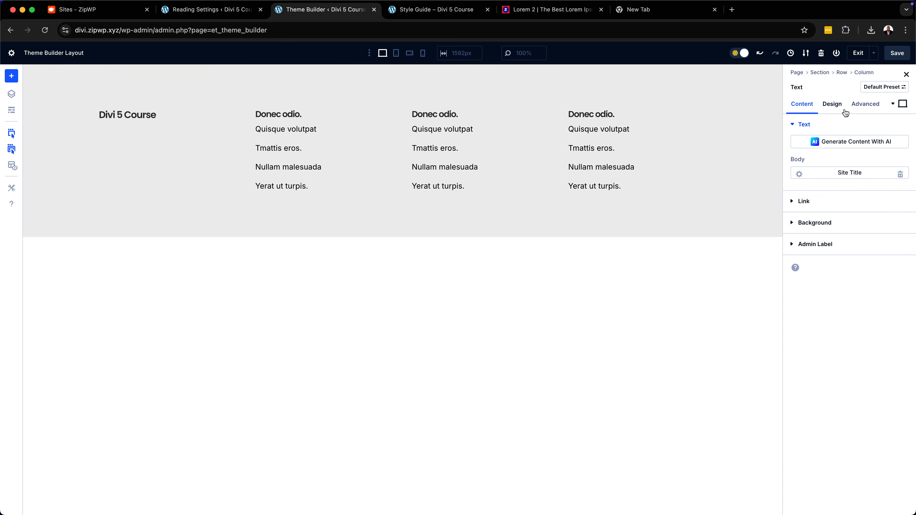
{"action": "left_click", "coordinate": [898, 55]}
{"action": "left_click", "coordinate": [421, 13]}
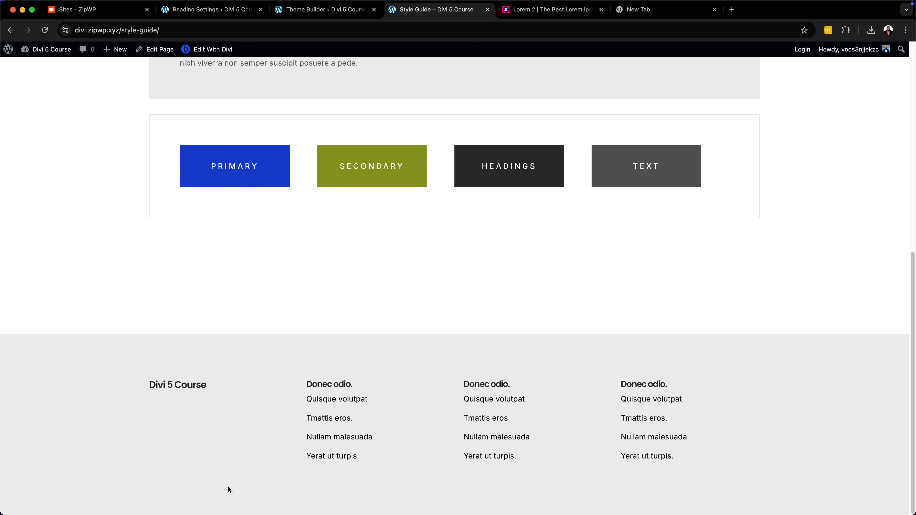
{"action": "scroll", "coordinate": [352, 256], "scroll_direction": "up", "scroll_amount": 10}
{"action": "scroll", "coordinate": [352, 256], "scroll_direction": "down", "scroll_amount": 10}
{"action": "scroll", "coordinate": [352, 257], "scroll_direction": "up", "scroll_amount": 10}
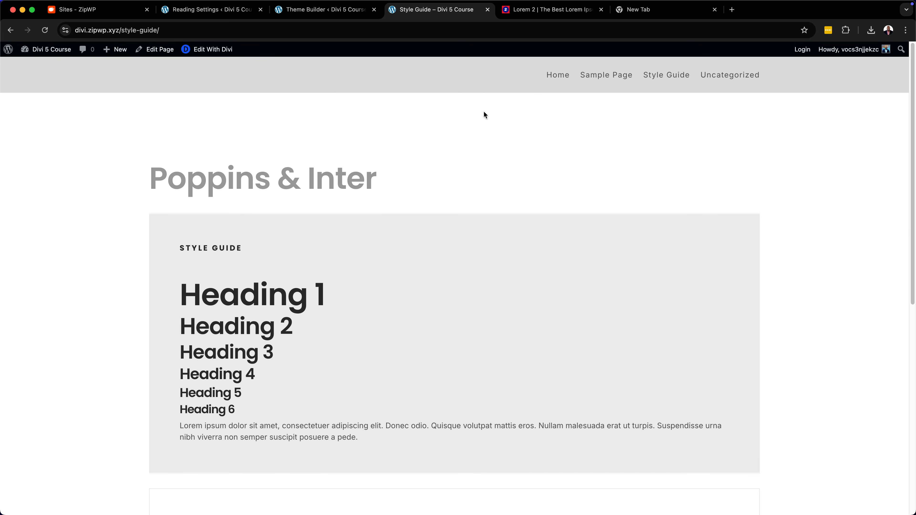
{"action": "scroll", "coordinate": [499, 215], "scroll_direction": "down", "scroll_amount": 6}
{"action": "scroll", "coordinate": [809, 302], "scroll_direction": "up", "scroll_amount": 6}
{"action": "scroll", "coordinate": [812, 306], "scroll_direction": "down", "scroll_amount": 6}
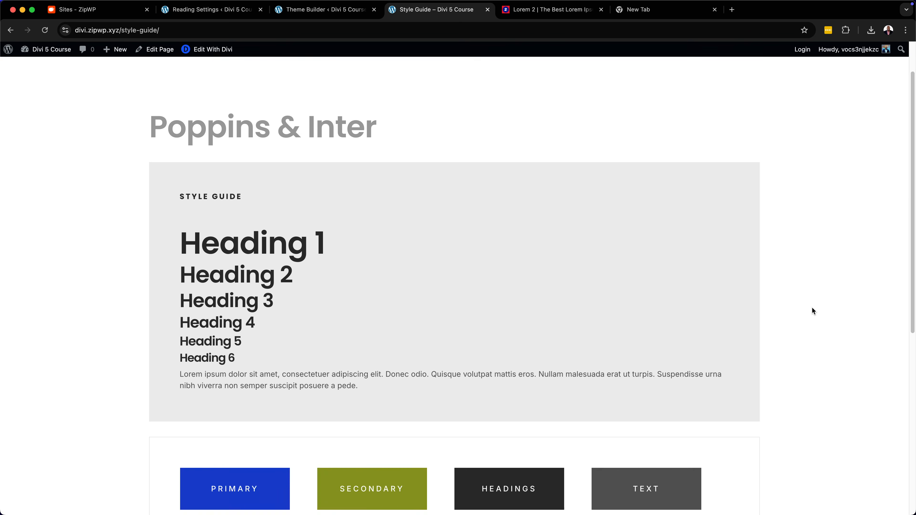
{"action": "scroll", "coordinate": [812, 308], "scroll_direction": "down", "scroll_amount": 3}
{"action": "scroll", "coordinate": [812, 307], "scroll_direction": "up", "scroll_amount": 9}
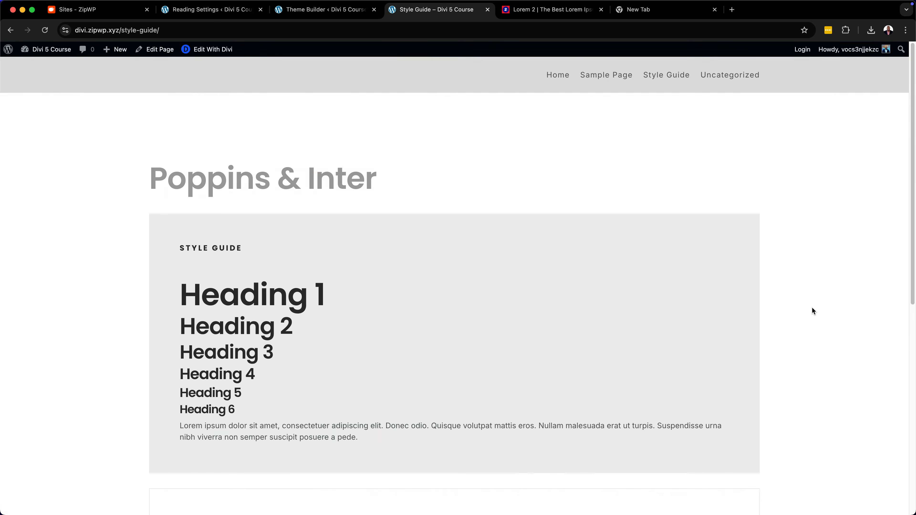
{"action": "scroll", "coordinate": [688, 185], "scroll_direction": "down", "scroll_amount": 9}
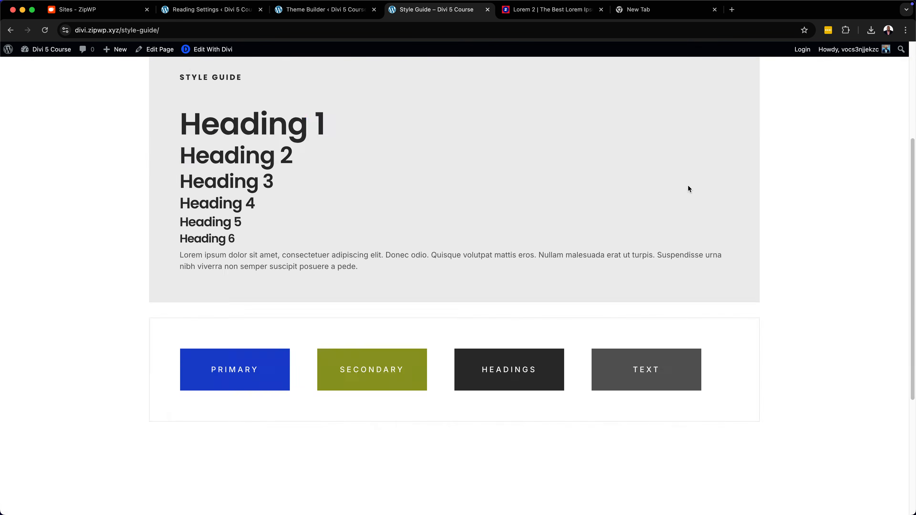
{"action": "scroll", "coordinate": [688, 184], "scroll_direction": "up", "scroll_amount": 9}
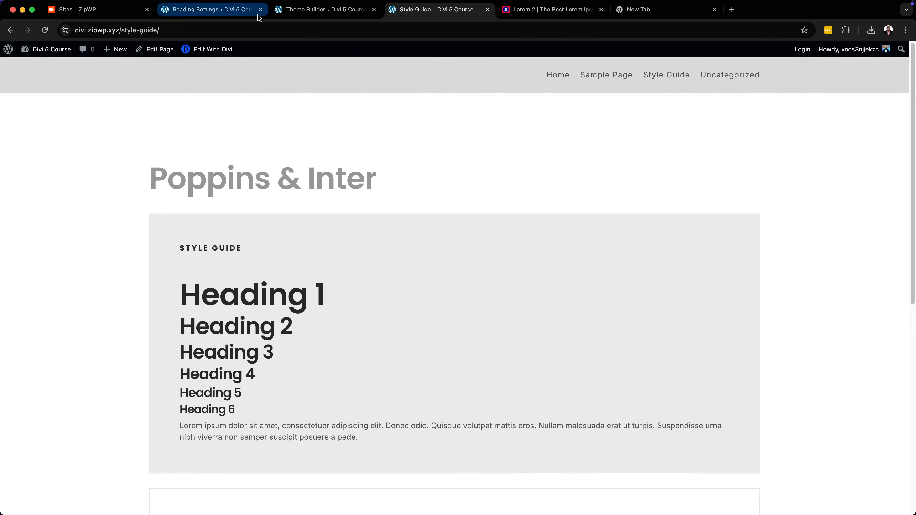
{"action": "left_click", "coordinate": [312, 10]}
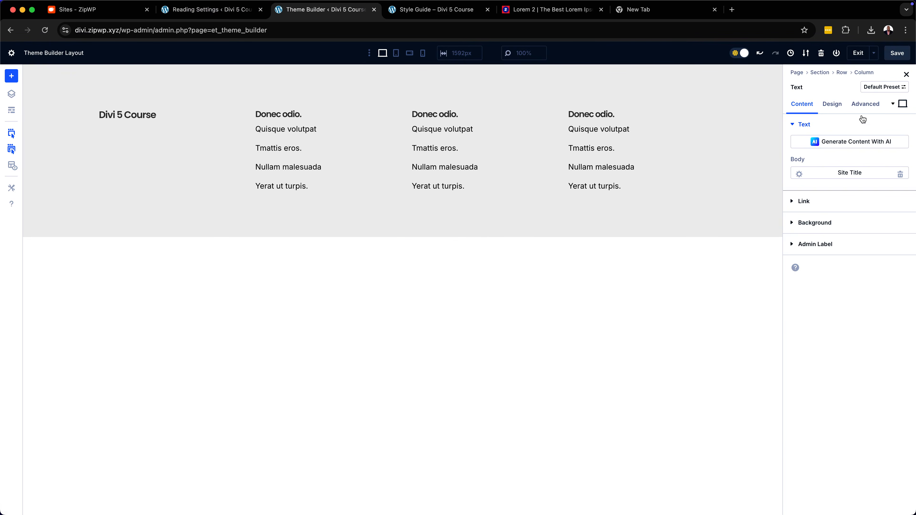
Set the Global Header section's Sticky Position to Stick to Top and save the header
{"action": "left_click", "coordinate": [858, 52]}
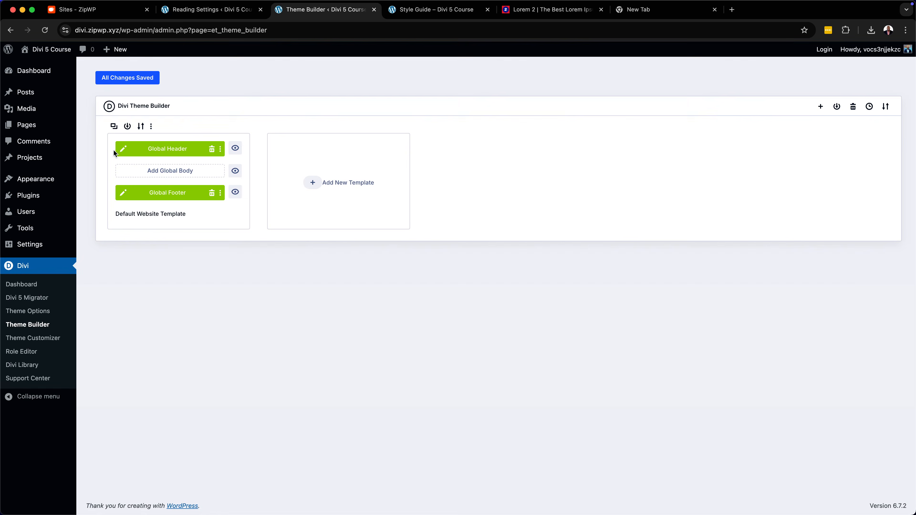
{"action": "left_click", "coordinate": [124, 149]}
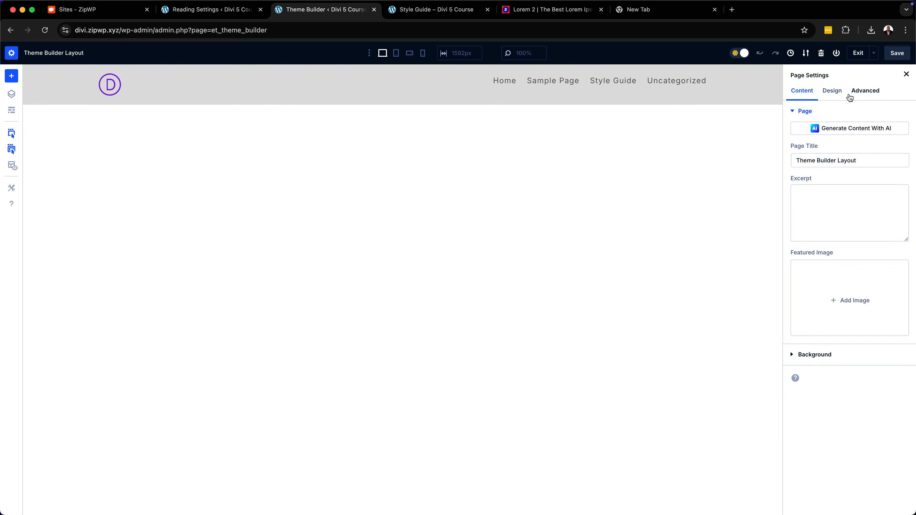
{"action": "left_click", "coordinate": [865, 91]}
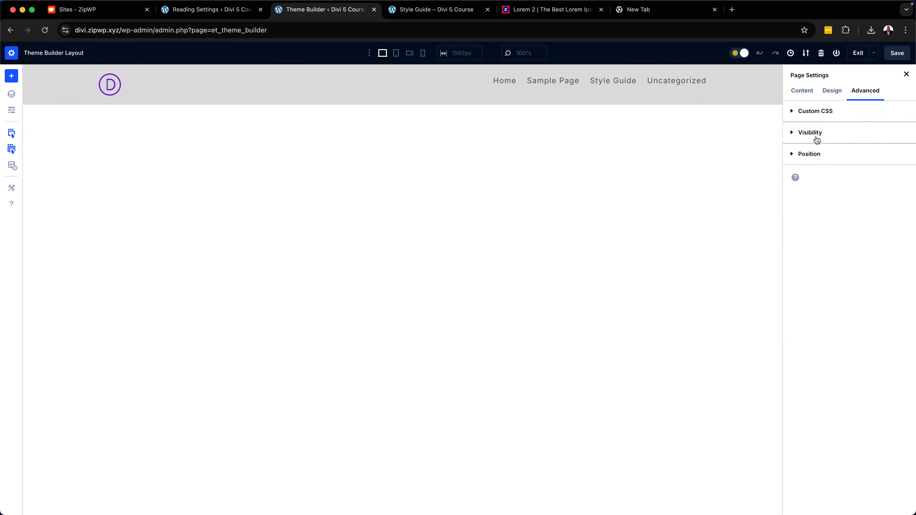
{"action": "left_click", "coordinate": [30, 71]}
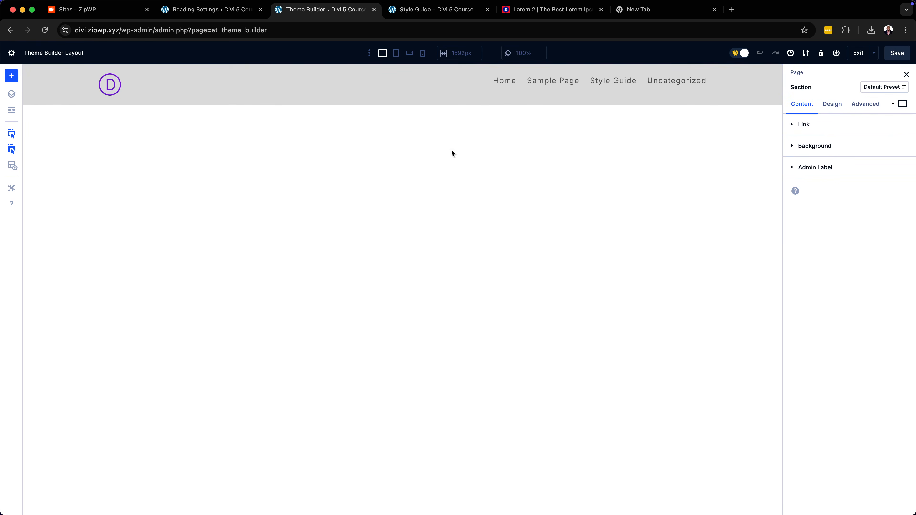
{"action": "left_click", "coordinate": [873, 104]}
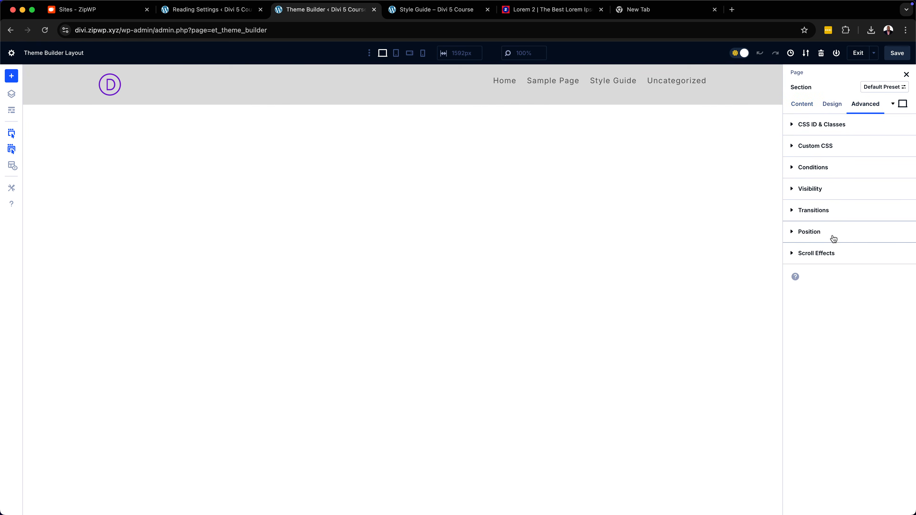
{"action": "left_click", "coordinate": [827, 254]}
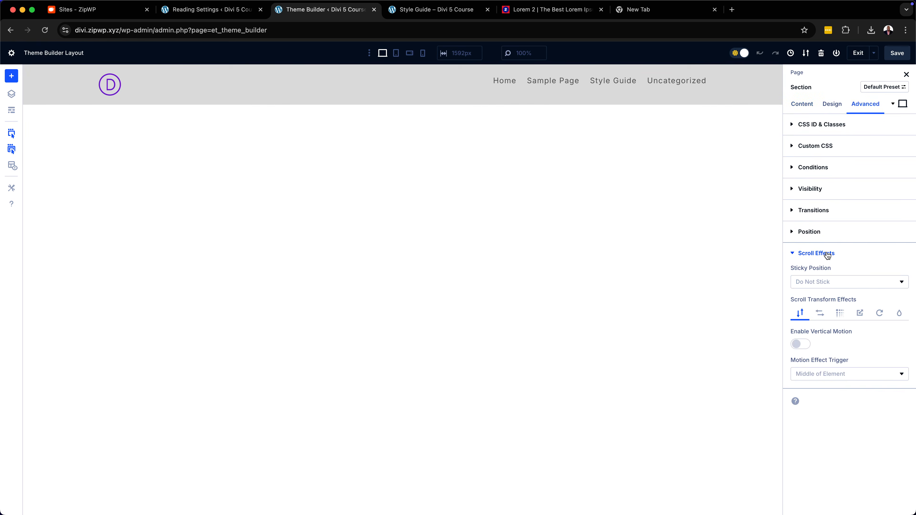
{"action": "left_click", "coordinate": [876, 283]}
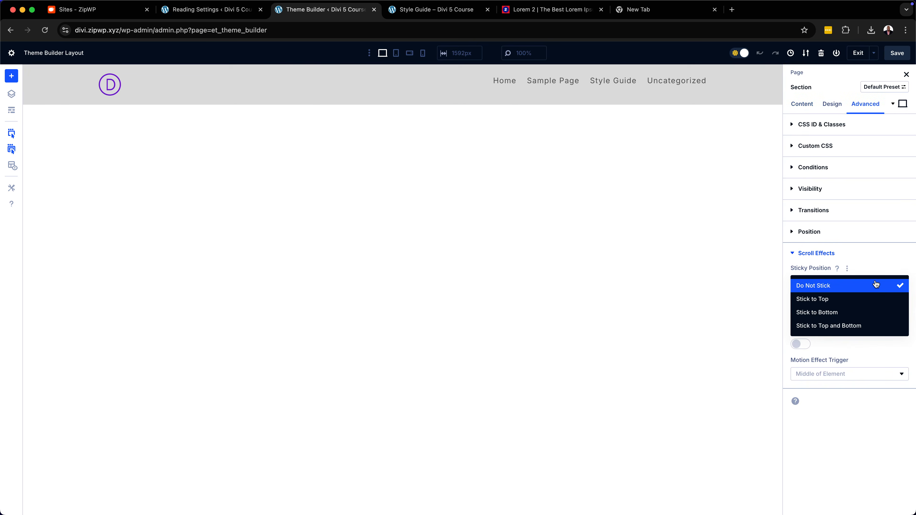
{"action": "left_click", "coordinate": [869, 299]}
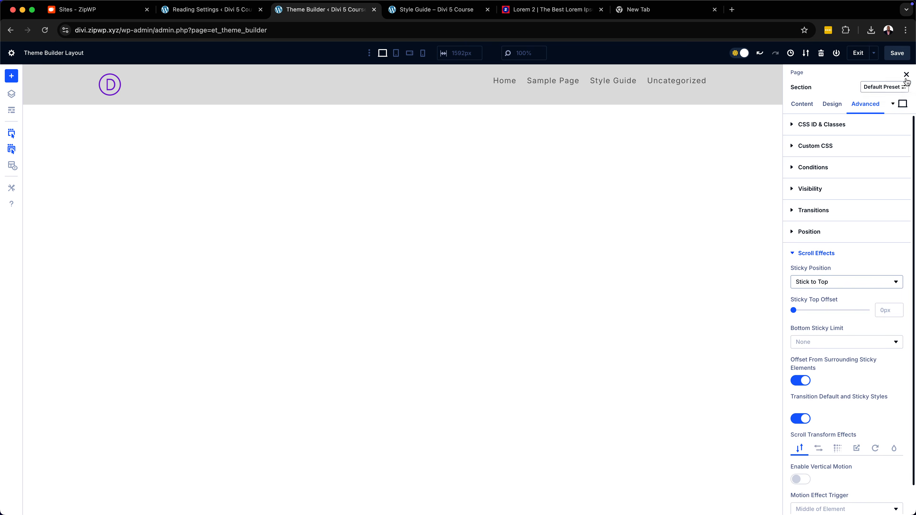
{"action": "left_click", "coordinate": [905, 54]}
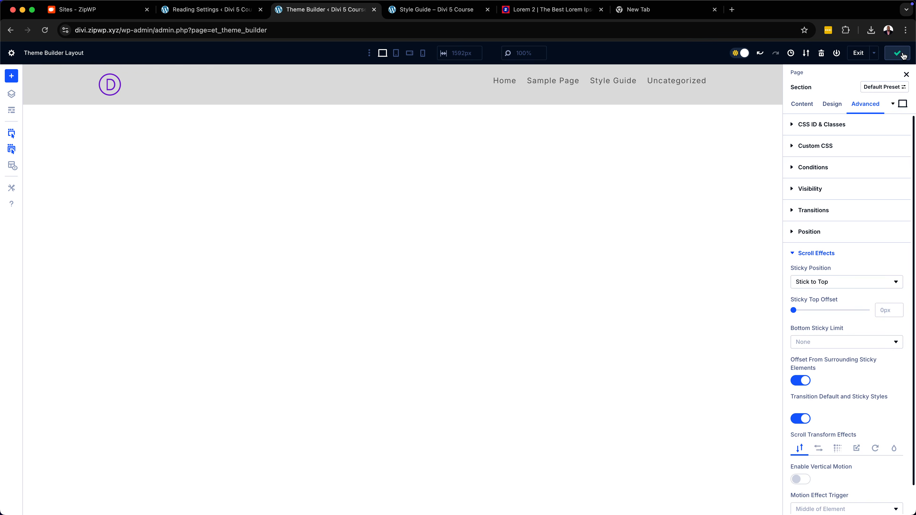
Check the sticky header on the reloaded Style Guide, then return to the Theme Builder
{"action": "left_click", "coordinate": [857, 54]}
{"action": "left_click", "coordinate": [442, 12]}
{"action": "left_click", "coordinate": [42, 32]}
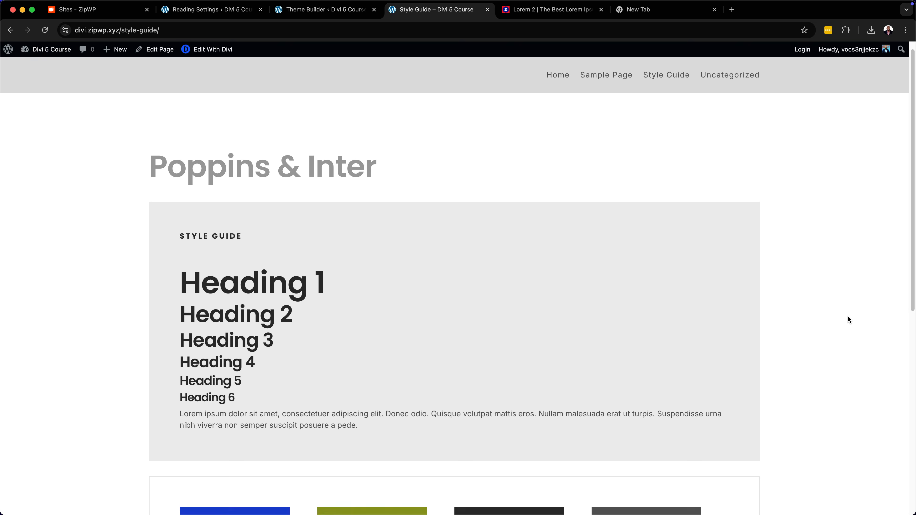
{"action": "scroll", "coordinate": [847, 317], "scroll_direction": "down", "scroll_amount": 10}
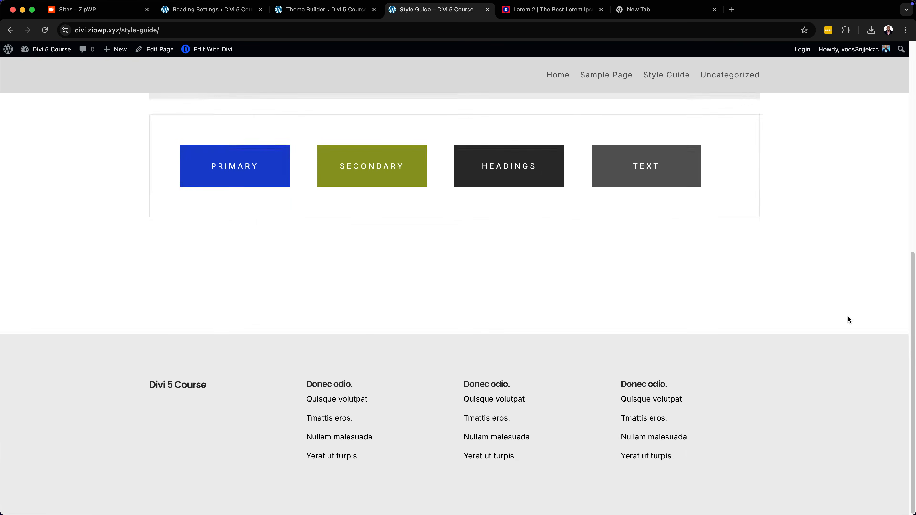
{"action": "scroll", "coordinate": [848, 317], "scroll_direction": "up", "scroll_amount": 10}
{"action": "scroll", "coordinate": [848, 317], "scroll_direction": "down", "scroll_amount": 5}
{"action": "scroll", "coordinate": [847, 315], "scroll_direction": "up", "scroll_amount": 5}
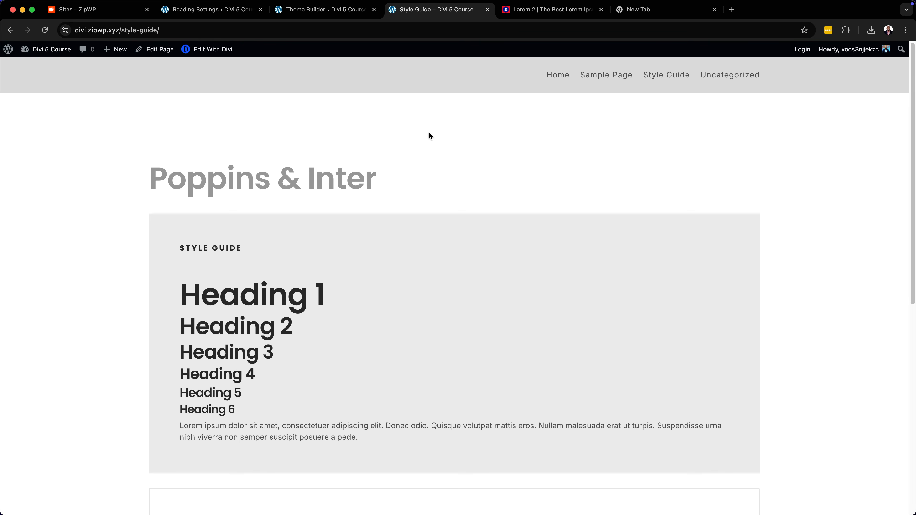
{"action": "left_click", "coordinate": [350, 13]}
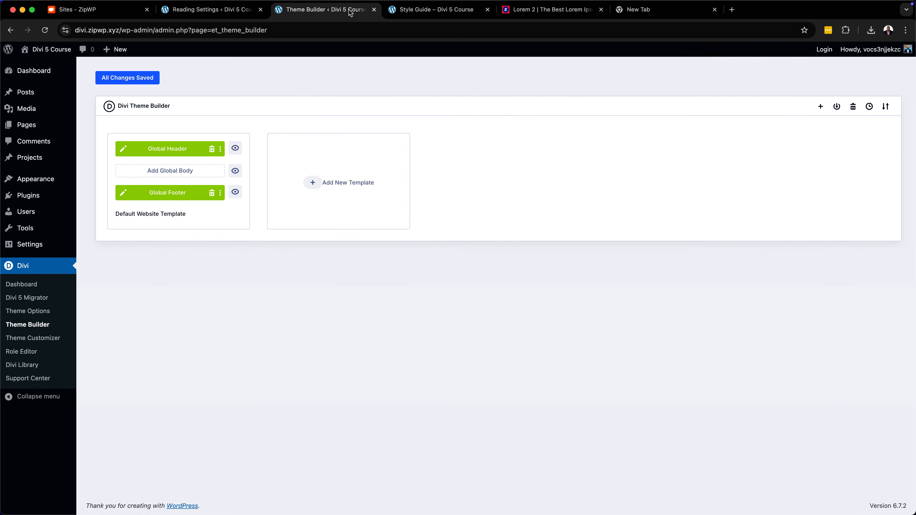
Search Add New Plugin for 'seopress', then install and activate SEOPress
{"action": "mouse_move", "coordinate": [148, 219]}
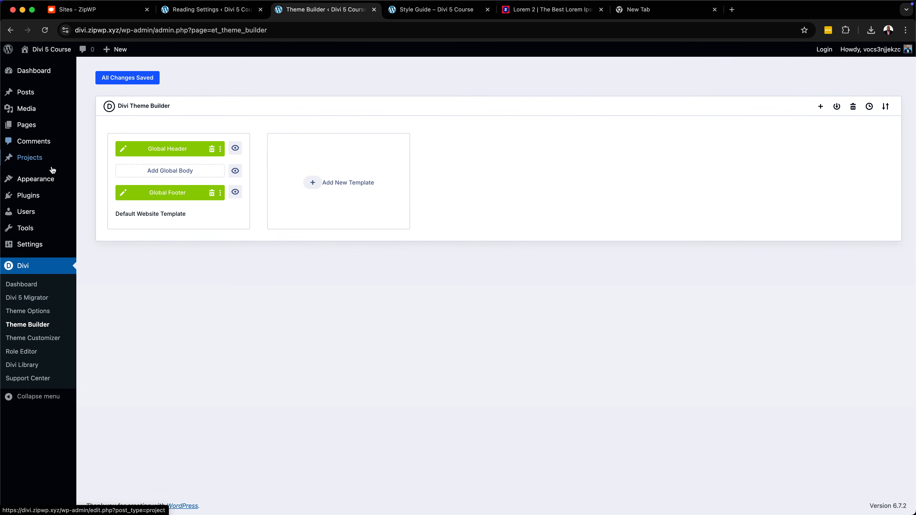
{"action": "mouse_move", "coordinate": [39, 200]}
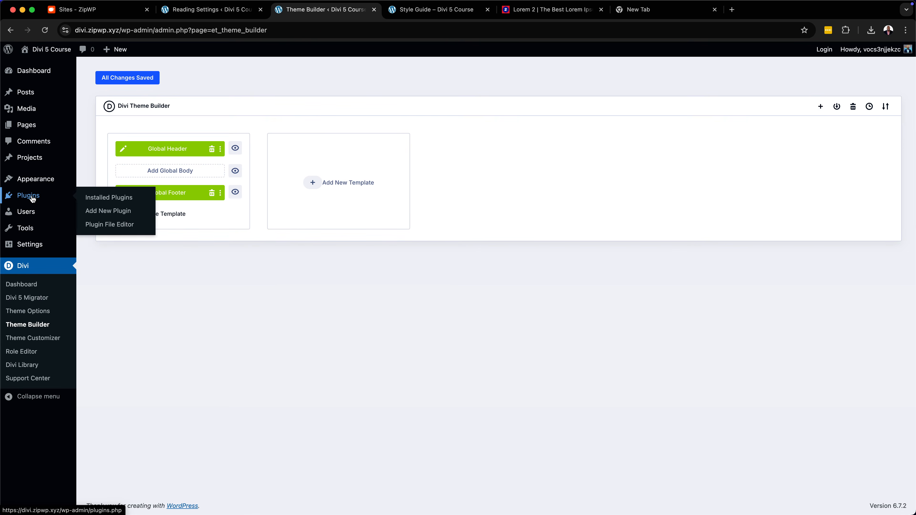
{"action": "left_click", "coordinate": [108, 210]}
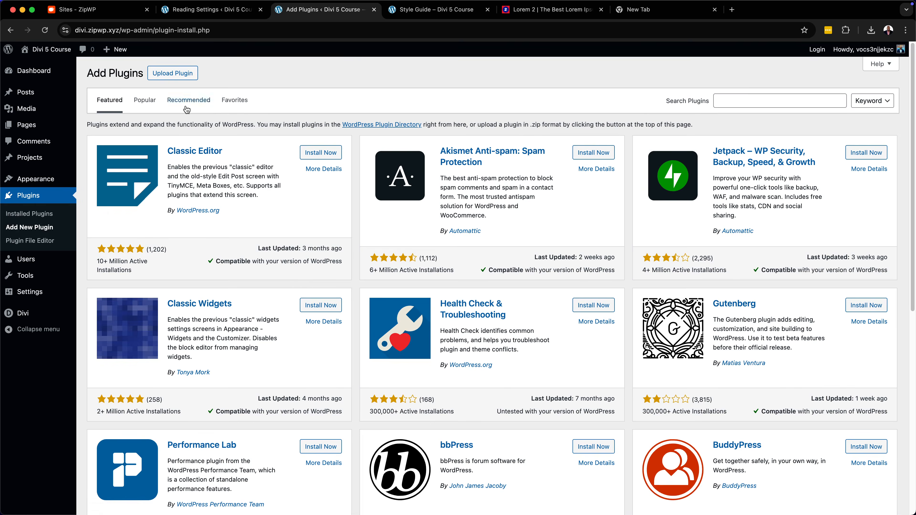
{"action": "left_click", "coordinate": [742, 99]}
{"action": "type", "text": "se"}
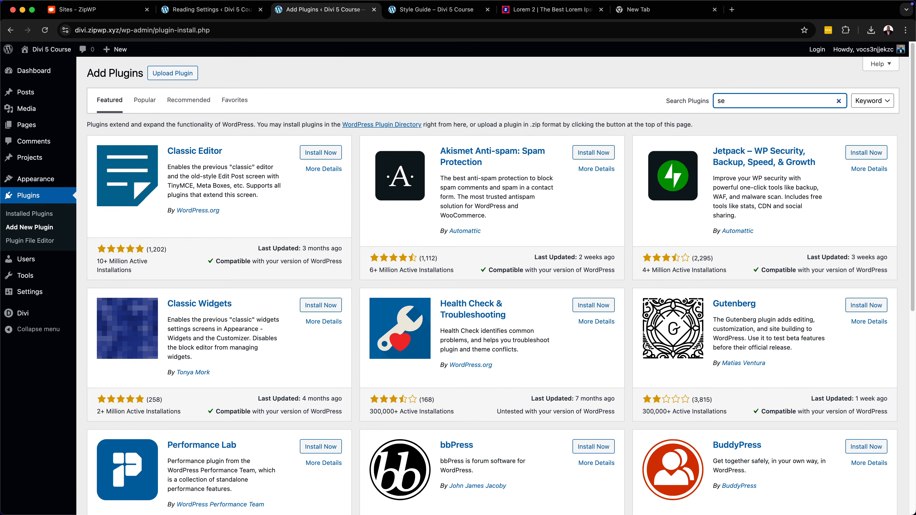
{"action": "type", "text": "o press"}
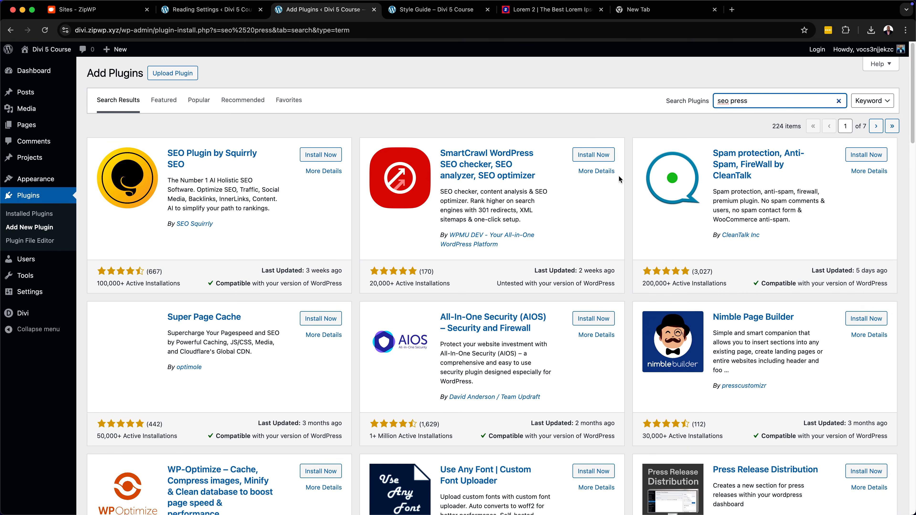
{"action": "left_click", "coordinate": [730, 100]}
{"action": "key", "text": "BackSpace"}
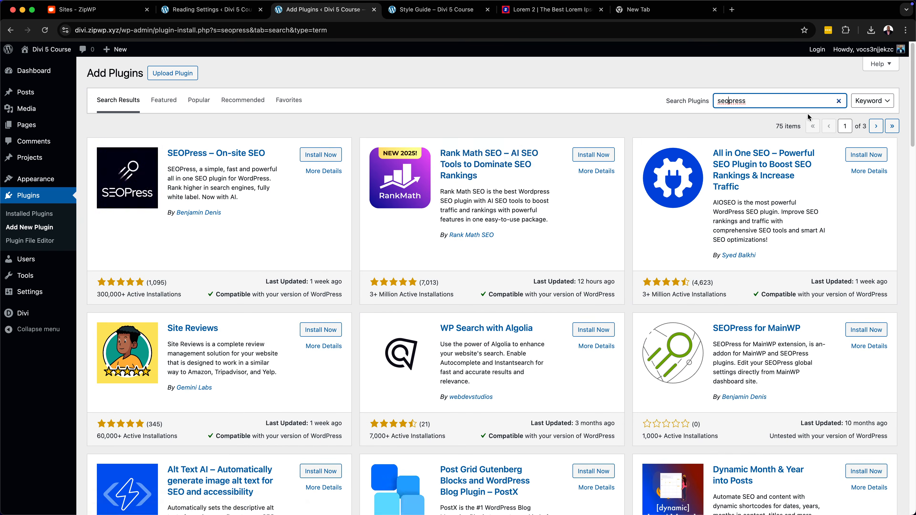
{"action": "left_click", "coordinate": [329, 159]}
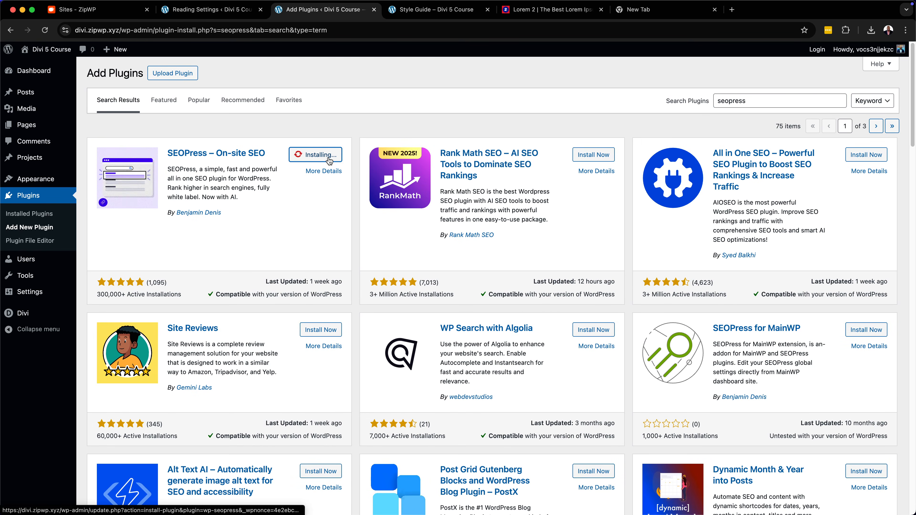
{"action": "left_click", "coordinate": [330, 156]}
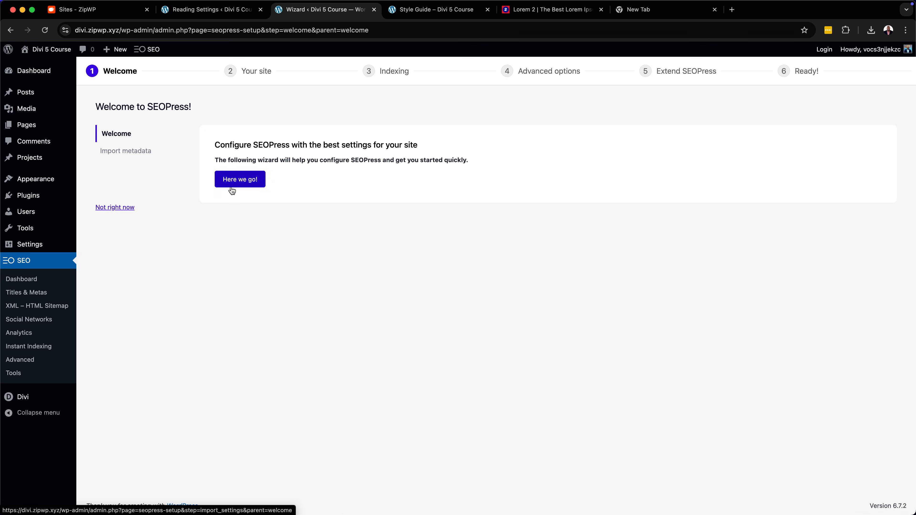
Skip the SEOPress setup wizard and open the Home page from All Pages for editing
{"action": "left_click", "coordinate": [132, 209]}
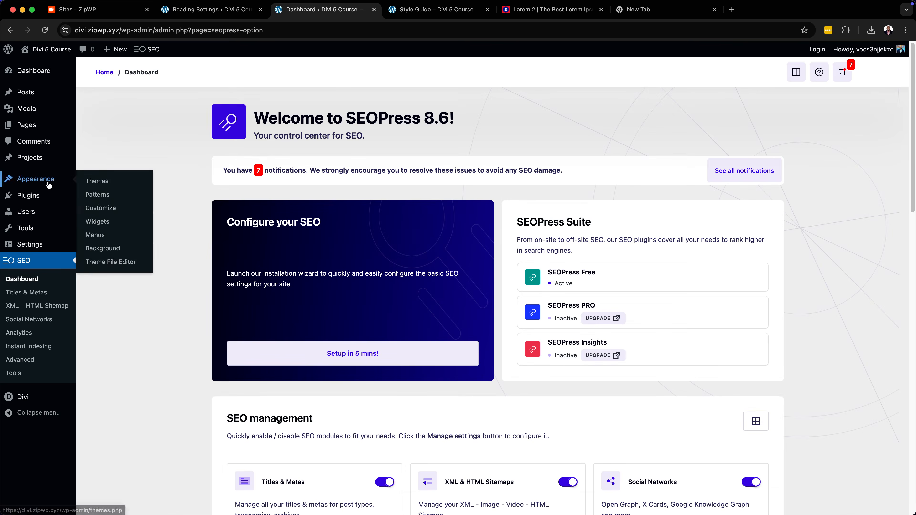
{"action": "left_click", "coordinate": [102, 129]}
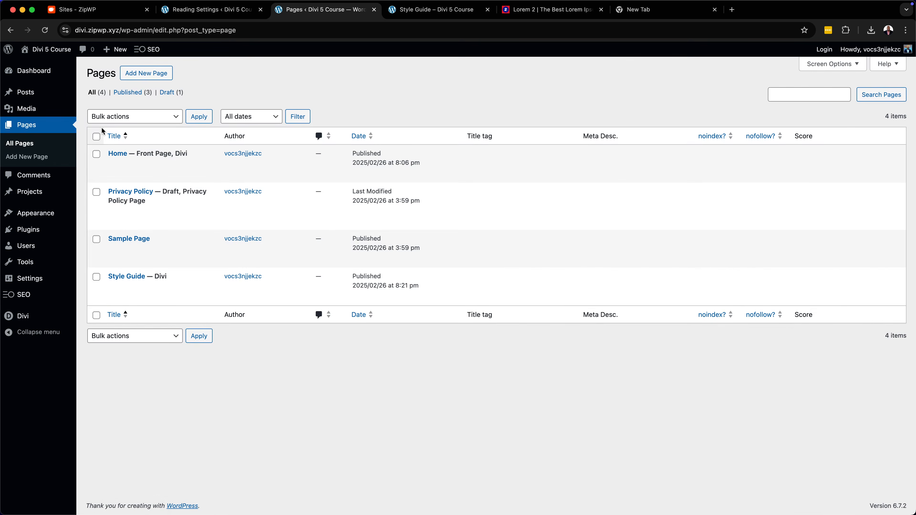
{"action": "mouse_move", "coordinate": [123, 162]}
{"action": "left_click", "coordinate": [114, 166]}
{"action": "scroll", "coordinate": [283, 299], "scroll_direction": "down", "scroll_amount": 2}
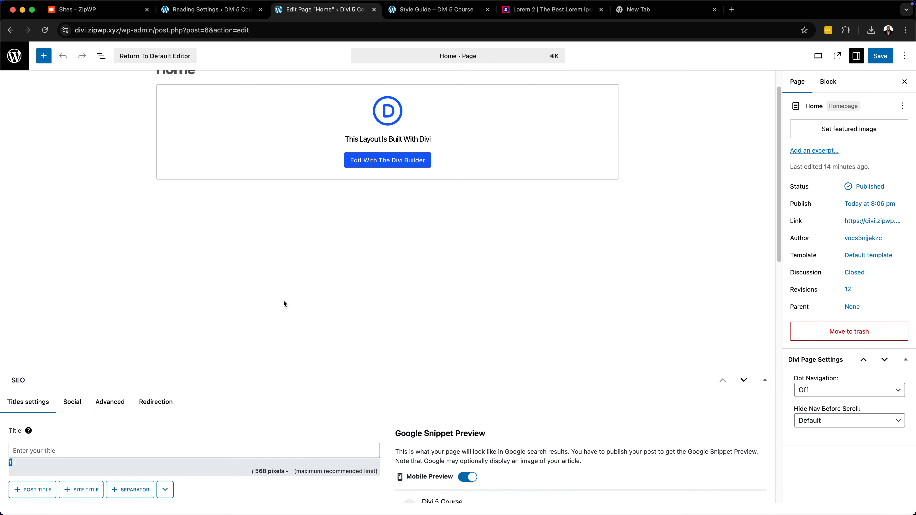
{"action": "scroll", "coordinate": [283, 304], "scroll_direction": "down", "scroll_amount": 2}
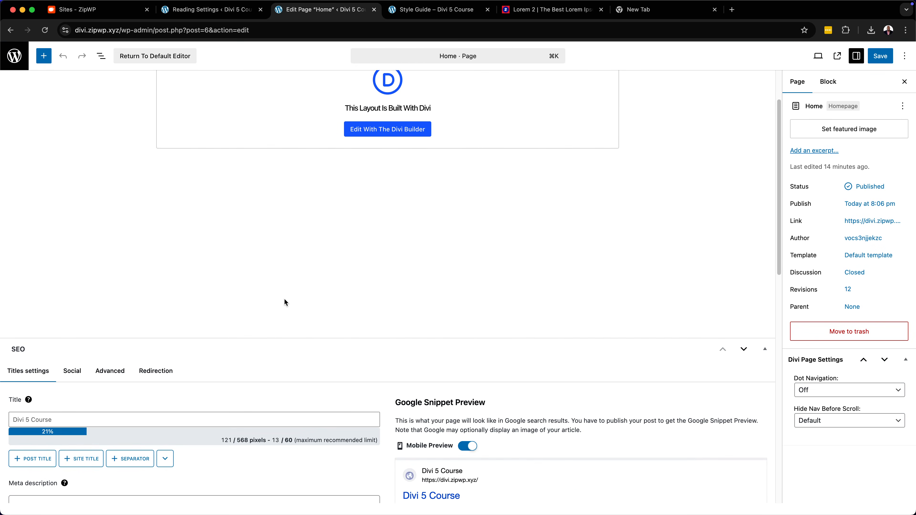
{"action": "scroll", "coordinate": [284, 299], "scroll_direction": "up", "scroll_amount": 4}
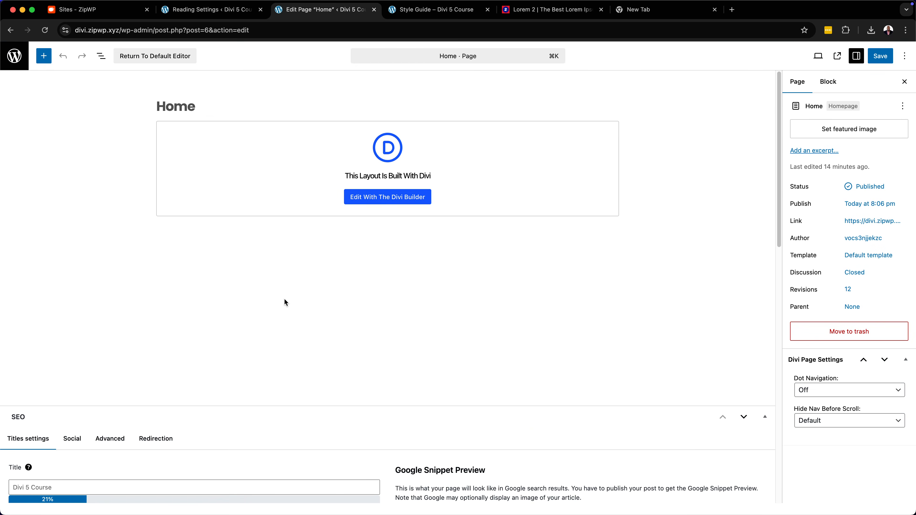
Open the Home page in the Divi visual builder, then exit back to the page editor
{"action": "left_click", "coordinate": [394, 199]}
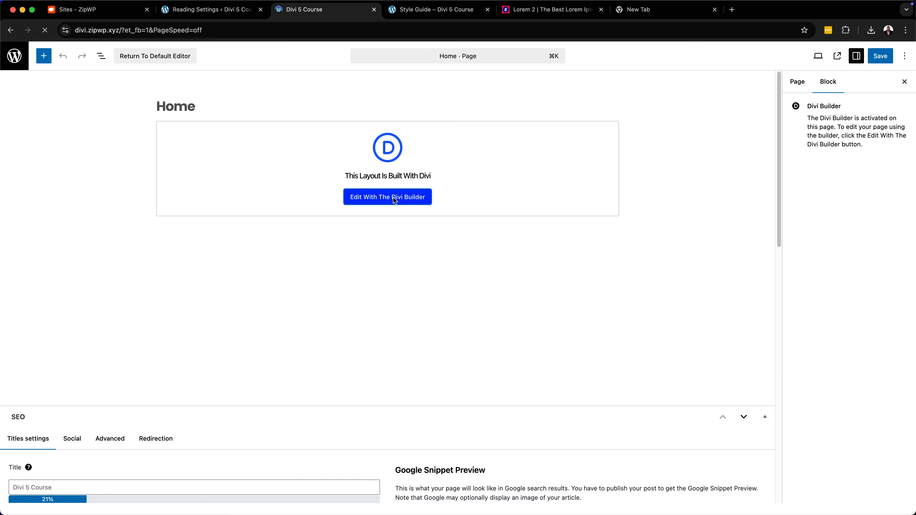
{"action": "scroll", "coordinate": [577, 339], "scroll_direction": "down", "scroll_amount": 15}
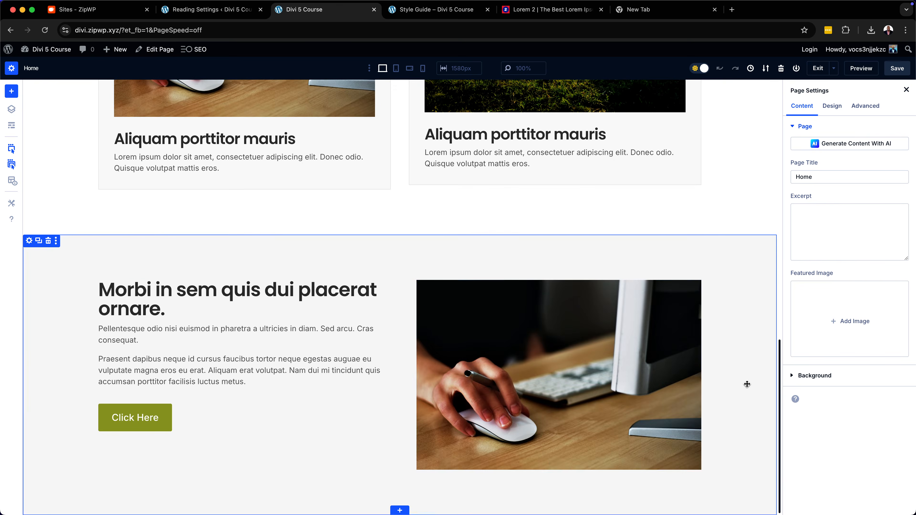
{"action": "scroll", "coordinate": [747, 383], "scroll_direction": "up", "scroll_amount": 12}
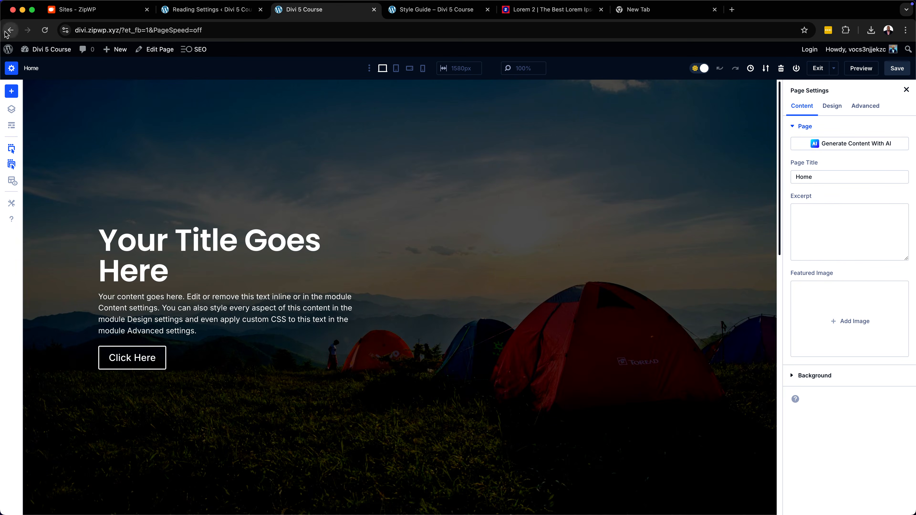
{"action": "left_click", "coordinate": [821, 71]}
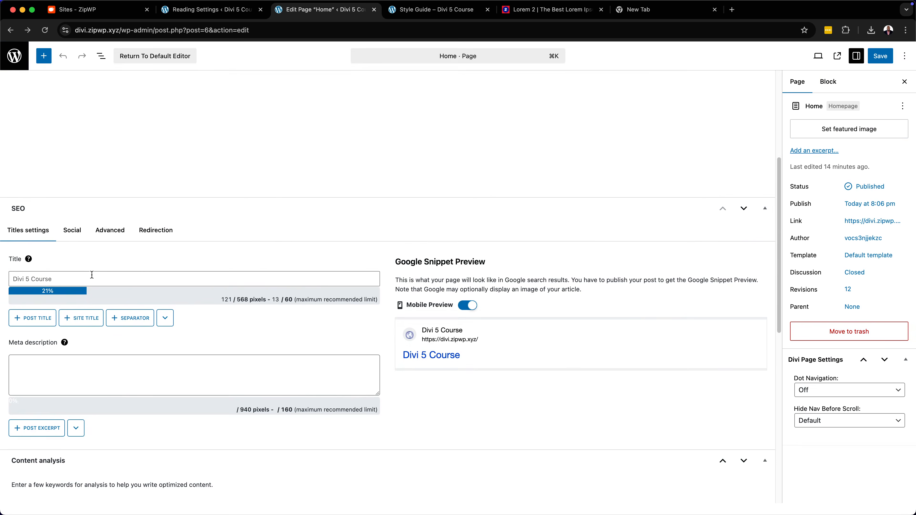
Enter 'Divi Full Course' as the SEOPress title and check desktop and mobile snippet previews
{"action": "left_click", "coordinate": [88, 277]}
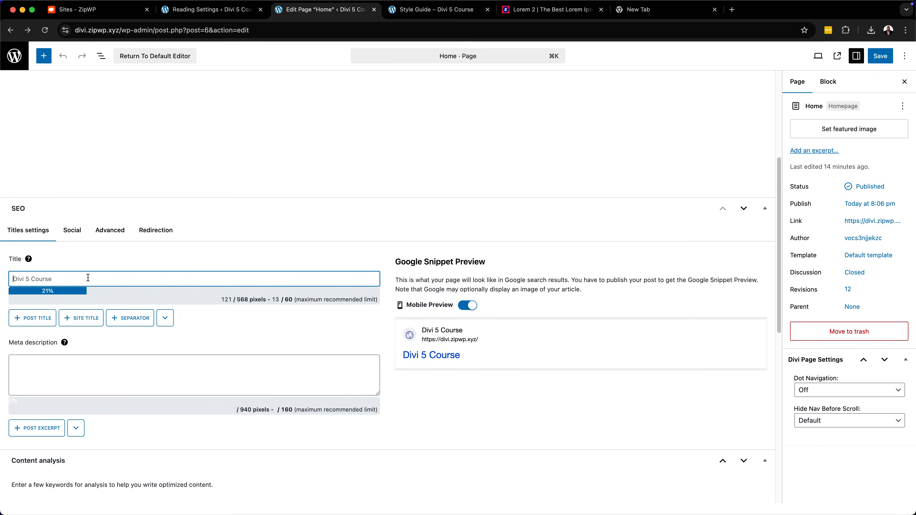
{"action": "type", "text": "Divi W"}
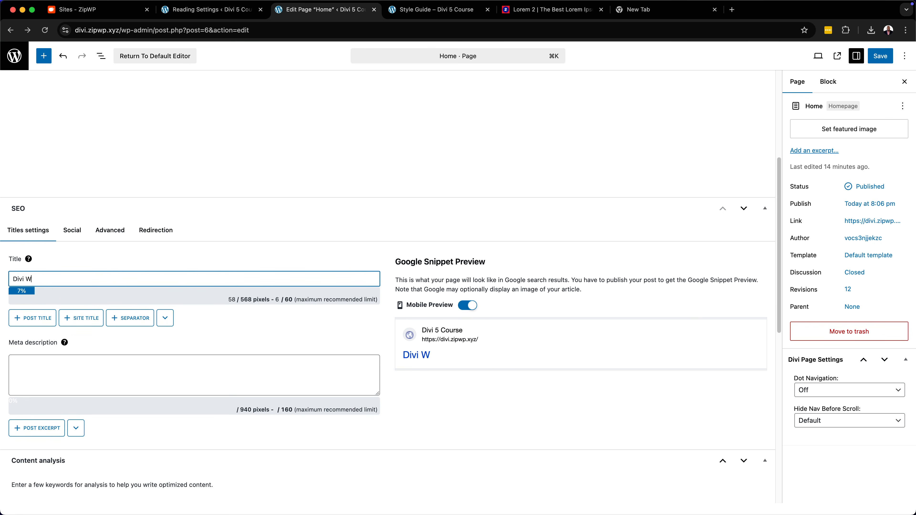
{"action": "key", "text": "BackSpace"}
{"action": "type", "text": "Full Course"}
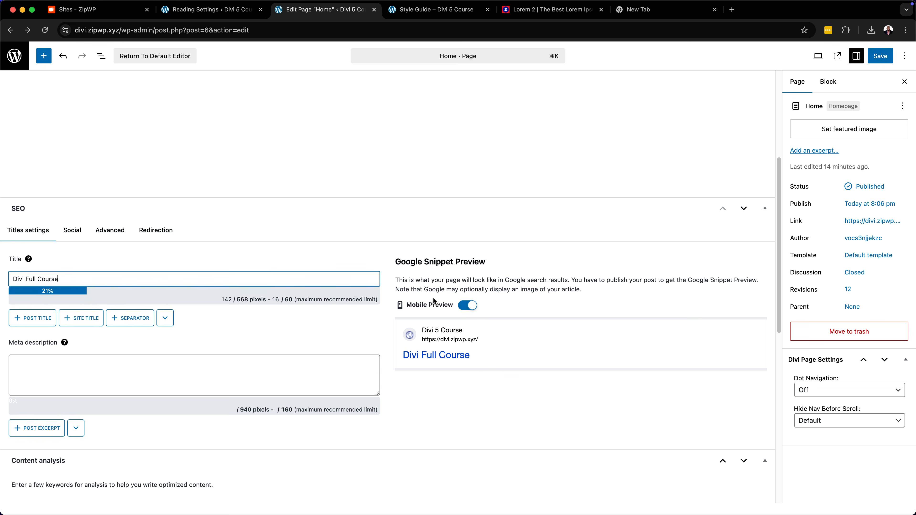
{"action": "left_click", "coordinate": [463, 305]}
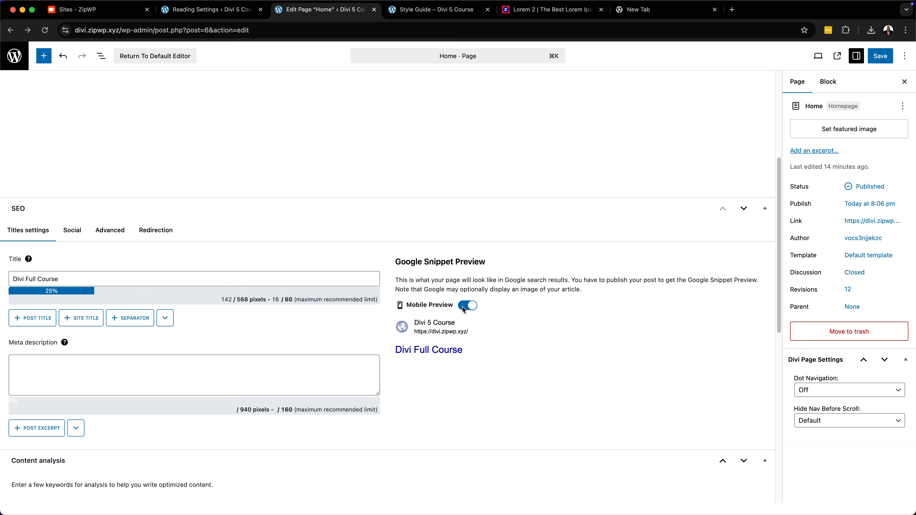
{"action": "left_click", "coordinate": [469, 304]}
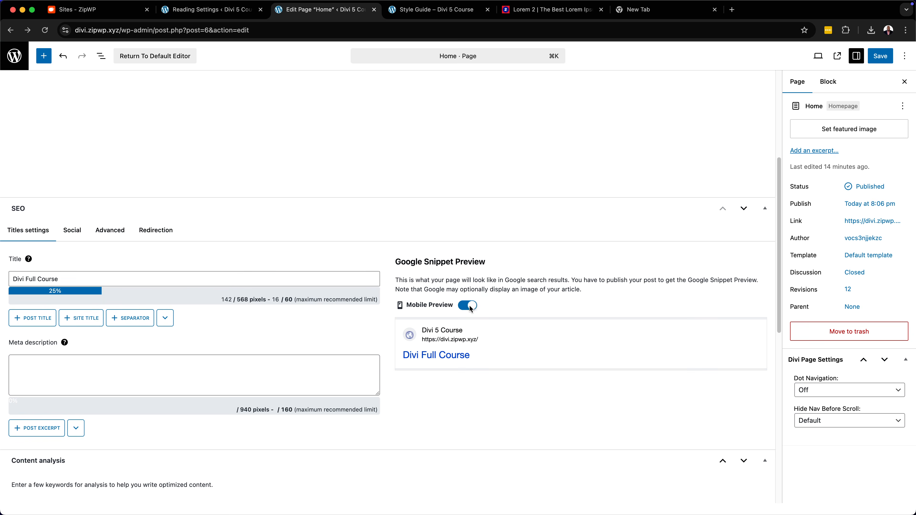
Copy the title and paste 'Divi Full Course' into the meta description
{"action": "triple_click", "coordinate": [123, 281]}
{"action": "key", "text": "super+c"}
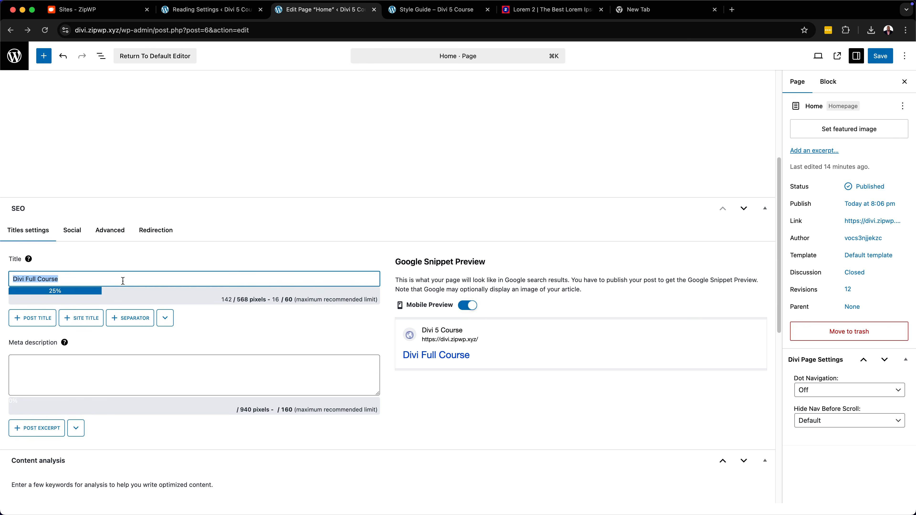
{"action": "left_click", "coordinate": [109, 365]}
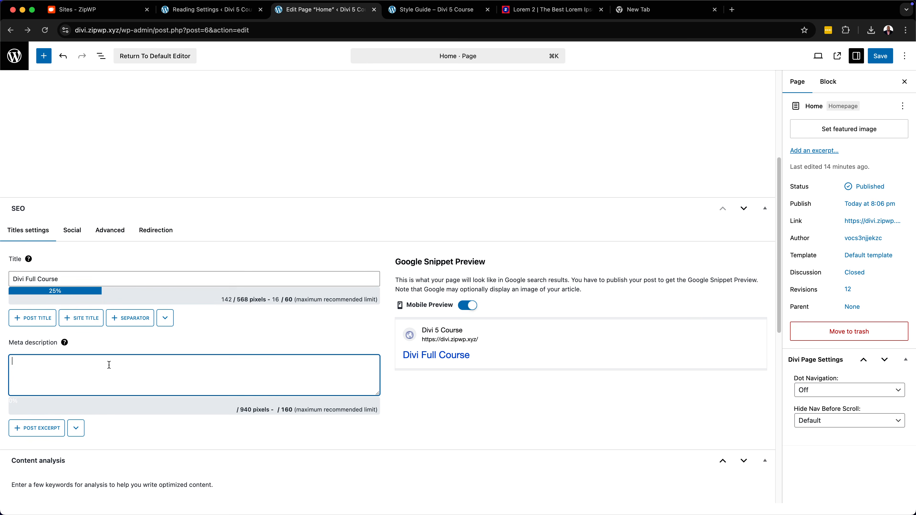
{"action": "key", "text": "super+v"}
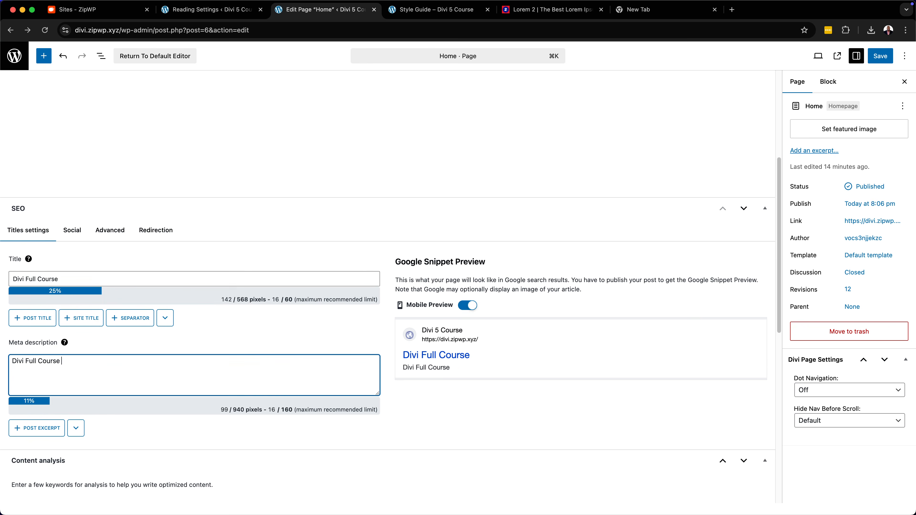
Append a copied Lorem 2 paragraph to the meta description and trim it to 126 characters
{"action": "left_click_drag", "start_coordinate": [353, 12], "coordinate": [451, 14]}
{"action": "left_click", "coordinate": [547, 12]}
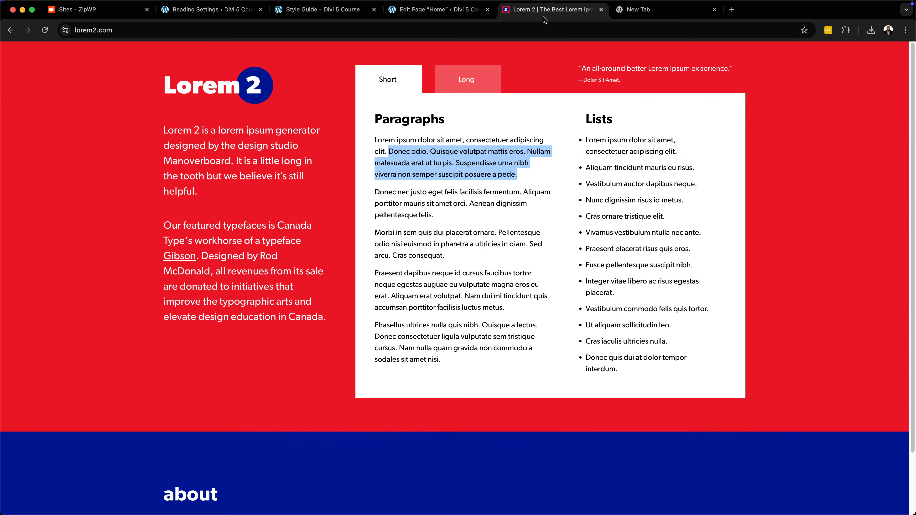
{"action": "right_click", "coordinate": [456, 173]}
{"action": "left_click", "coordinate": [480, 181]}
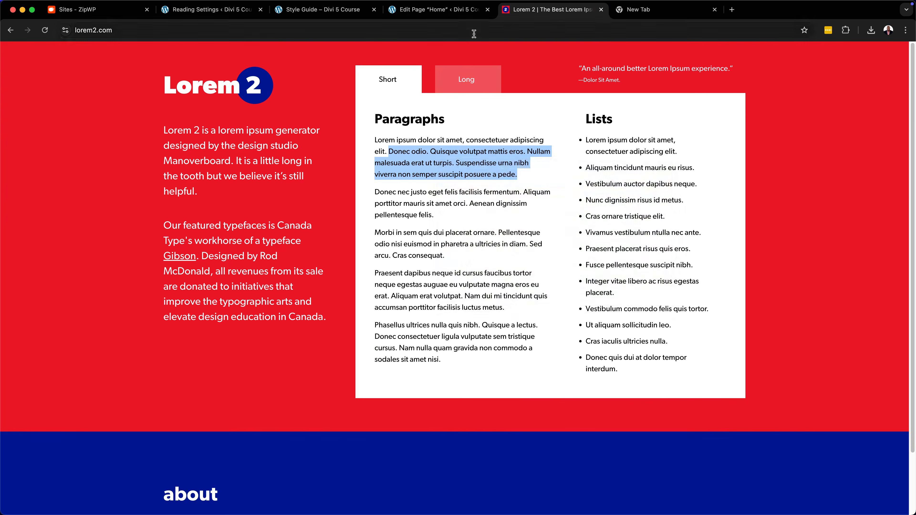
{"action": "left_click", "coordinate": [471, 10]}
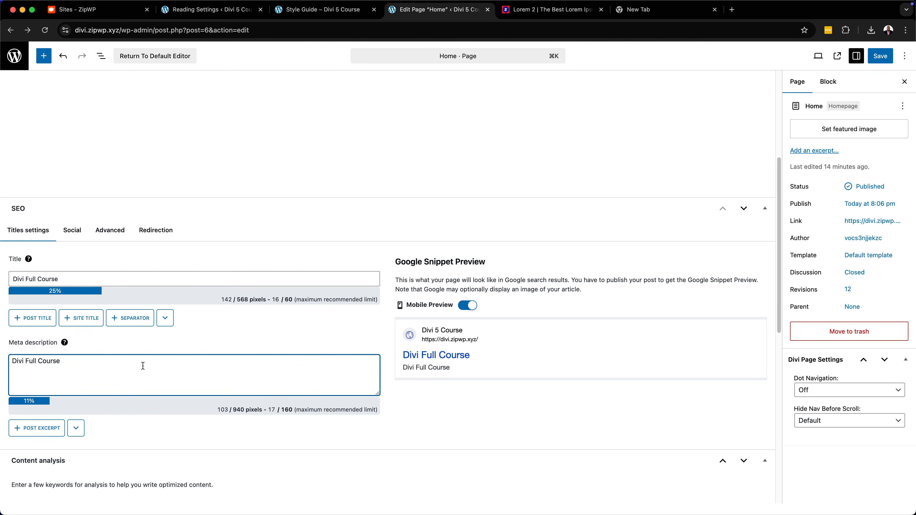
{"action": "key", "text": "super+v"}
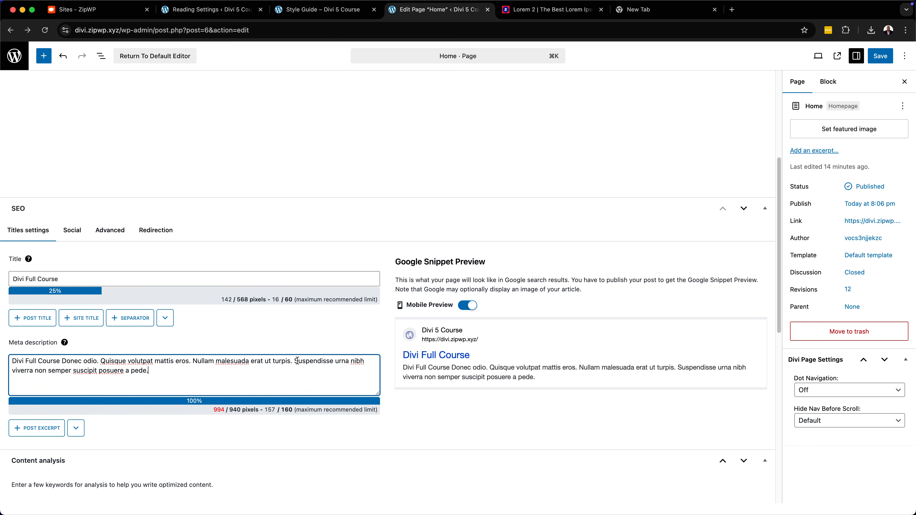
{"action": "left_click_drag", "start_coordinate": [152, 371], "coordinate": [48, 371]}
{"action": "key", "text": "BackSpace"}
{"action": "key", "text": "BackSpace"}
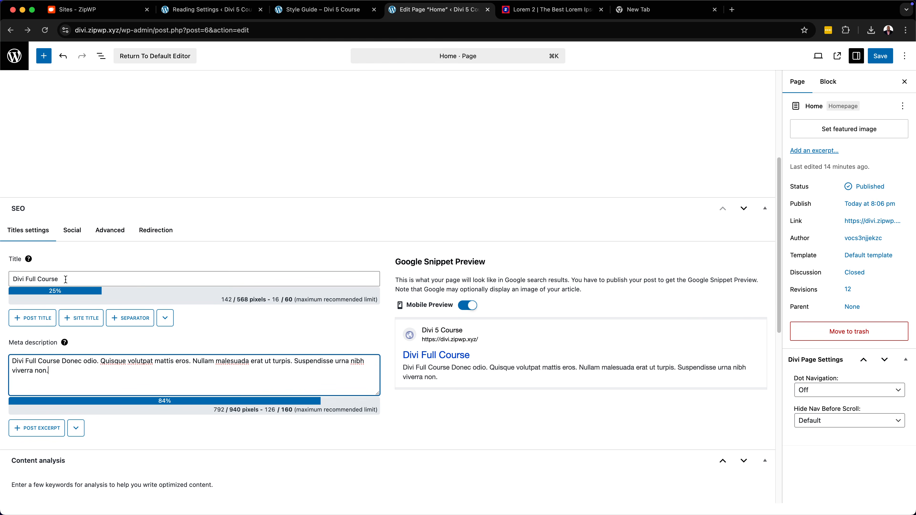
Review the SEOPress content analysis results, then save the Home page
{"action": "scroll", "coordinate": [136, 448], "scroll_direction": "down", "scroll_amount": 5}
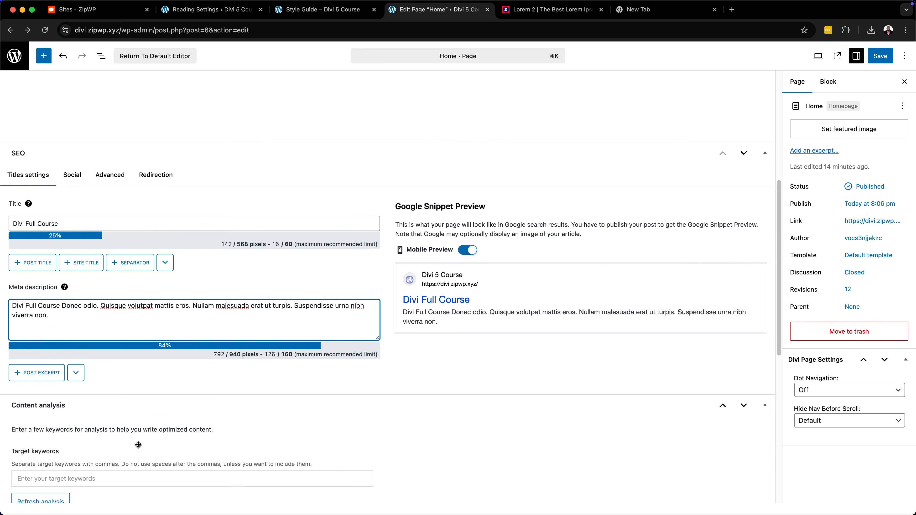
{"action": "scroll", "coordinate": [138, 445], "scroll_direction": "down", "scroll_amount": 3}
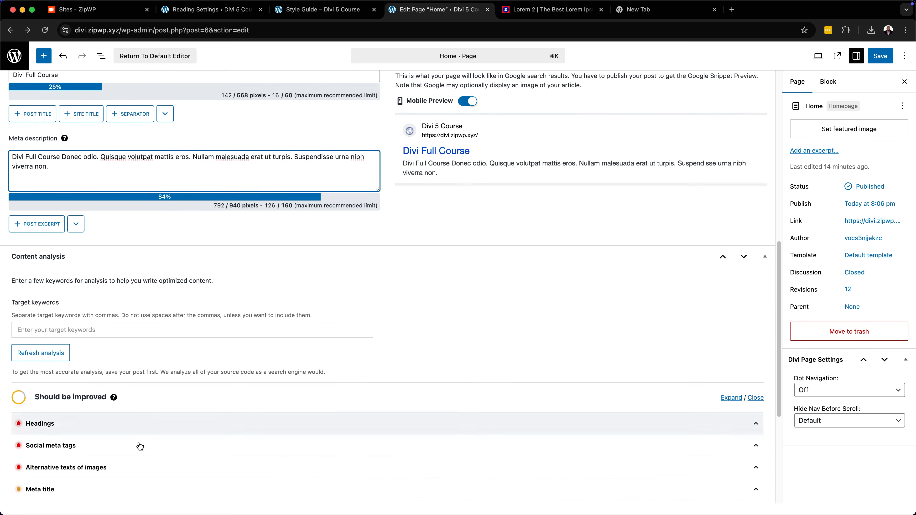
{"action": "scroll", "coordinate": [140, 445], "scroll_direction": "down", "scroll_amount": 2}
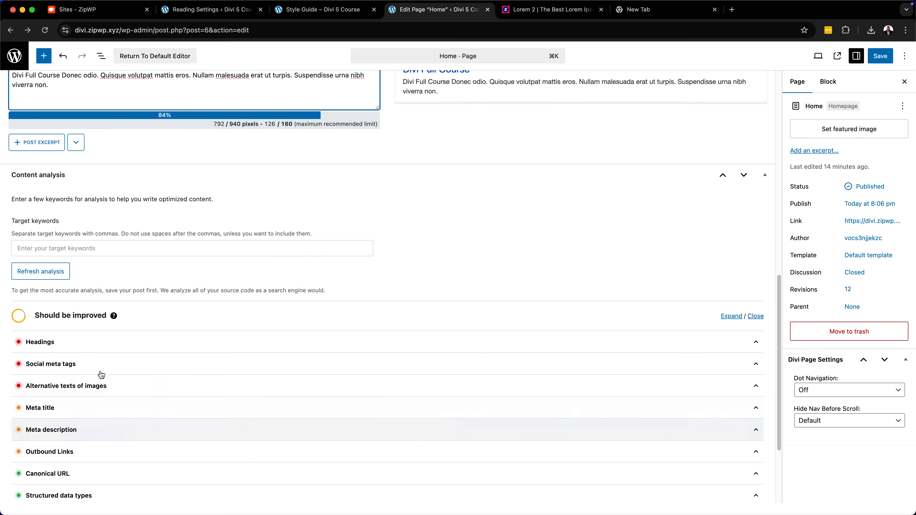
{"action": "scroll", "coordinate": [141, 367], "scroll_direction": "down", "scroll_amount": 2}
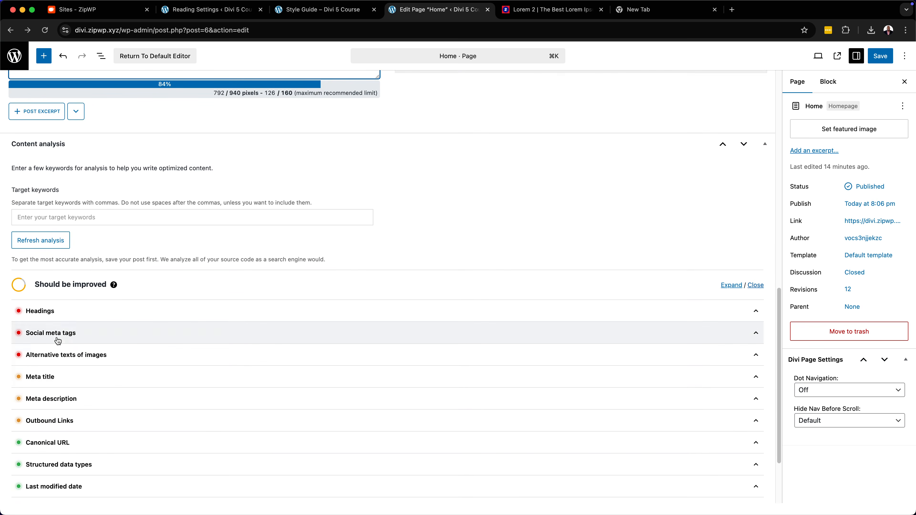
{"action": "scroll", "coordinate": [122, 387], "scroll_direction": "down", "scroll_amount": 3}
{"action": "scroll", "coordinate": [121, 387], "scroll_direction": "up", "scroll_amount": 15}
{"action": "scroll", "coordinate": [122, 380], "scroll_direction": "up", "scroll_amount": 3}
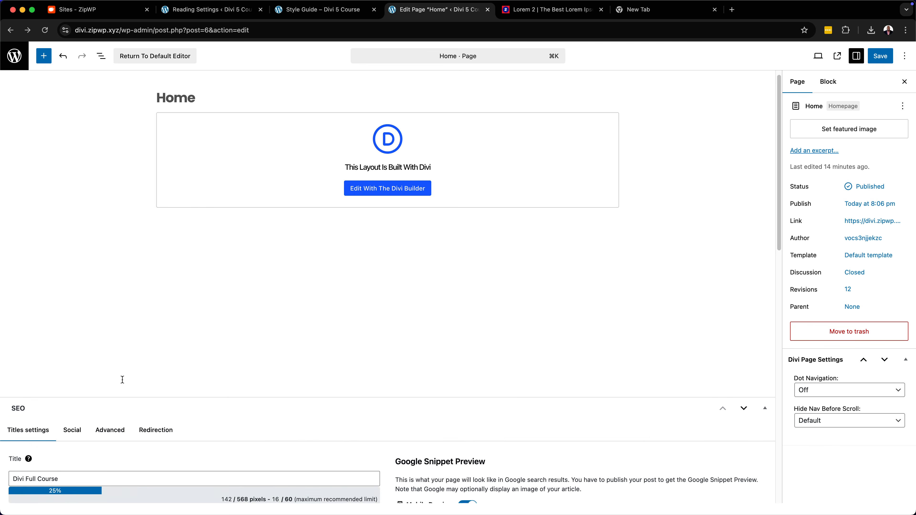
{"action": "left_click", "coordinate": [881, 58]}
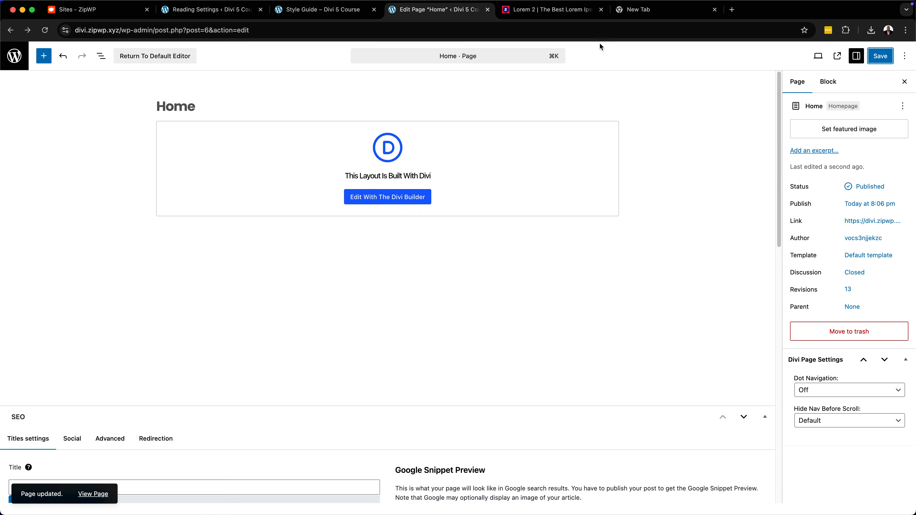
Search Google for 'divi 5 course' in the new tab and scroll through the results
{"action": "left_click", "coordinate": [684, 12]}
{"action": "left_click", "coordinate": [674, 31]}
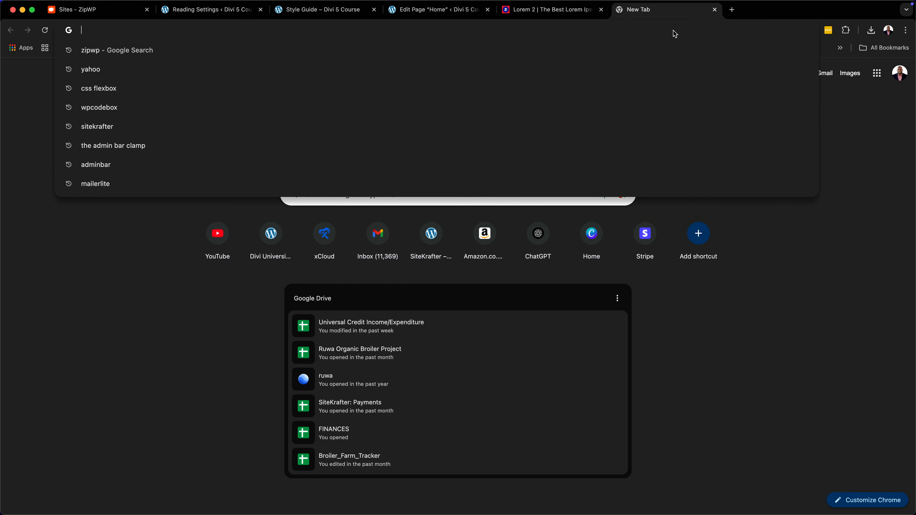
{"action": "type", "text": "divi 5 course"}
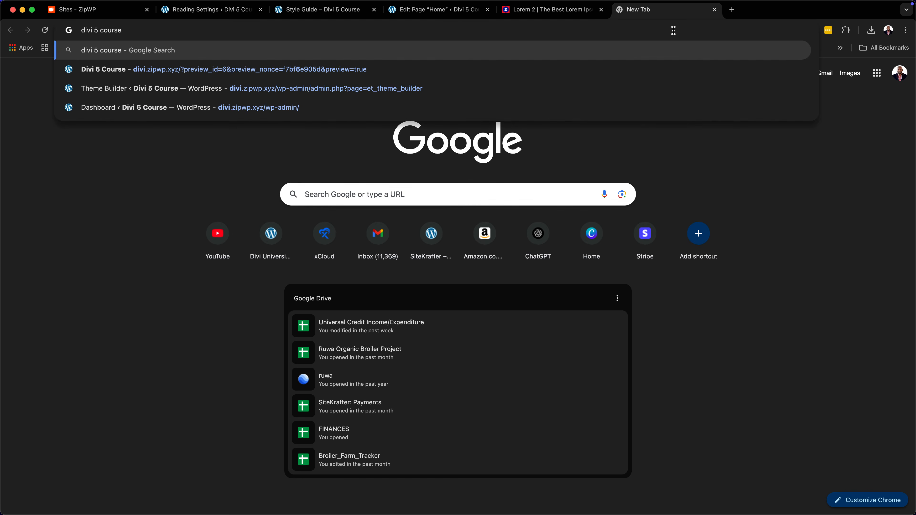
{"action": "key", "text": "Return"}
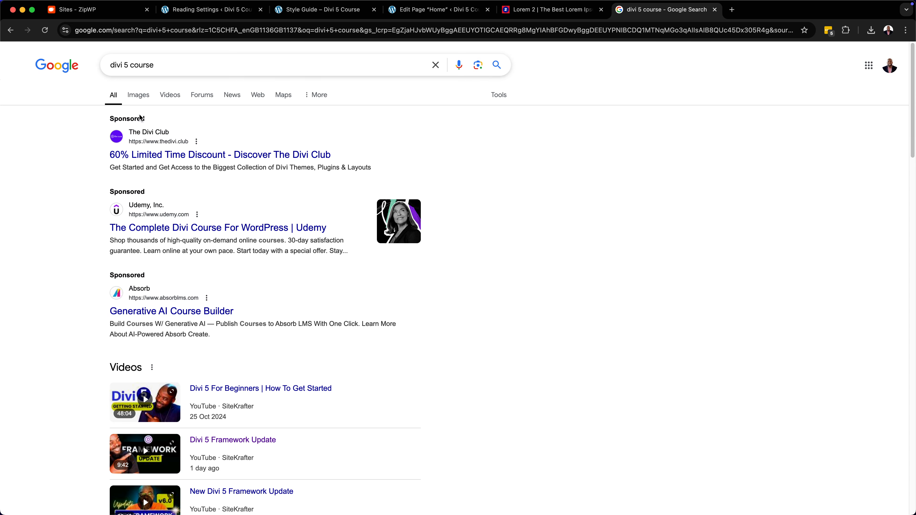
{"action": "scroll", "coordinate": [304, 325], "scroll_direction": "down", "scroll_amount": 2}
{"action": "scroll", "coordinate": [303, 325], "scroll_direction": "down", "scroll_amount": 5}
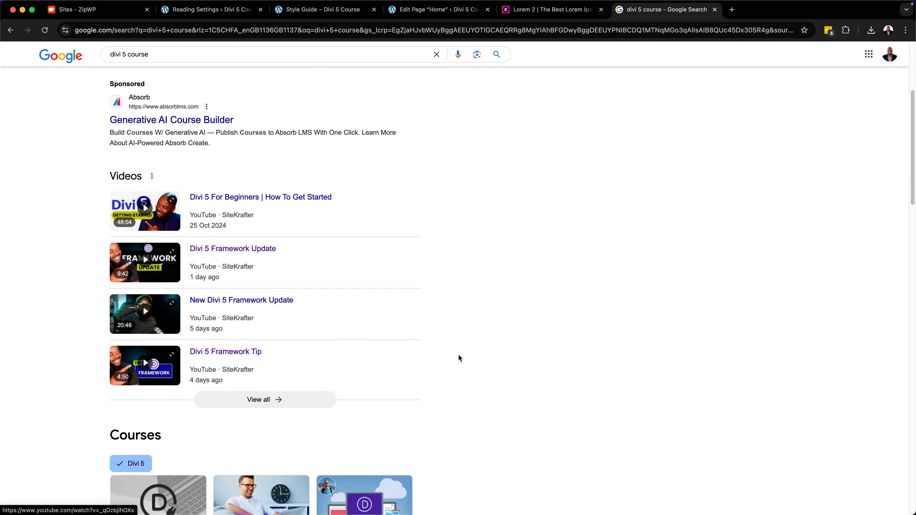
{"action": "scroll", "coordinate": [491, 362], "scroll_direction": "down", "scroll_amount": 10}
{"action": "scroll", "coordinate": [491, 362], "scroll_direction": "down", "scroll_amount": 10}
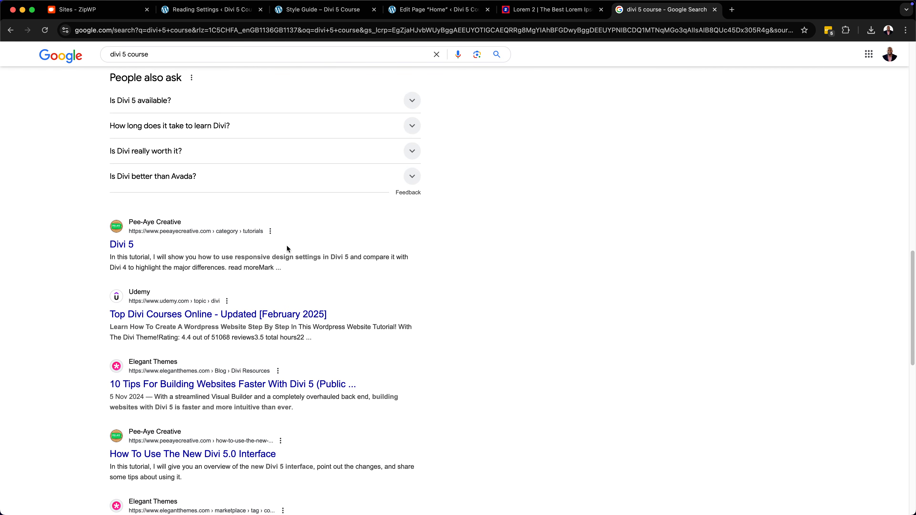
Back in the Home page editor, select and review the SEO title and meta description texts
{"action": "left_click", "coordinate": [470, 14]}
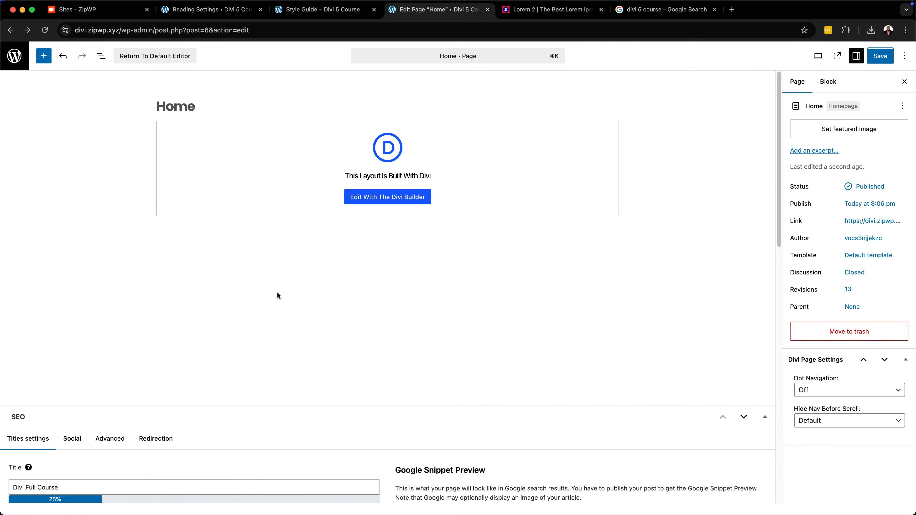
{"action": "scroll", "coordinate": [274, 303], "scroll_direction": "down", "scroll_amount": 8}
{"action": "scroll", "coordinate": [273, 315], "scroll_direction": "down", "scroll_amount": 1}
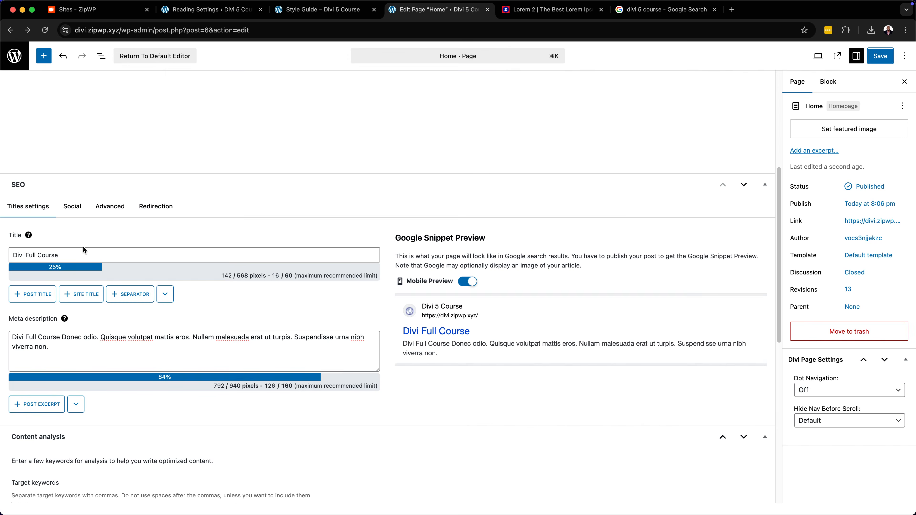
{"action": "left_click_drag", "start_coordinate": [74, 255], "coordinate": [13, 255]}
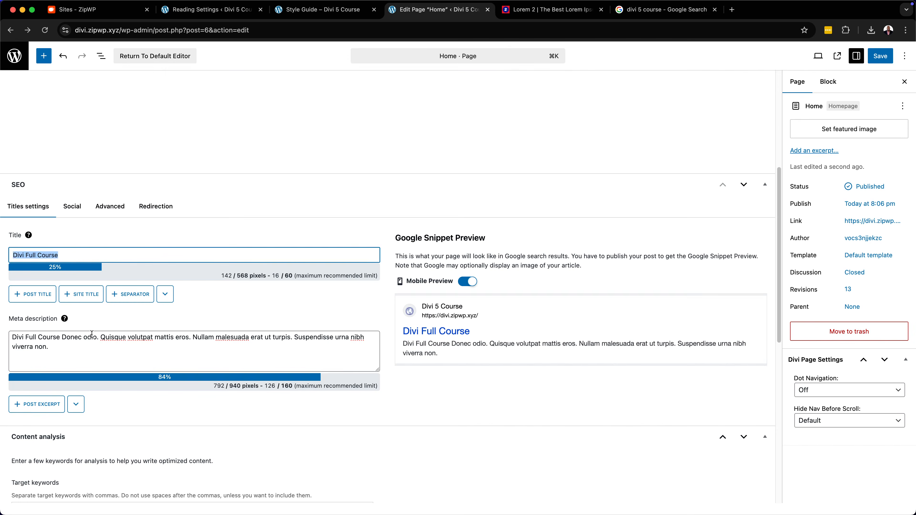
{"action": "left_click_drag", "start_coordinate": [68, 353], "coordinate": [16, 332]}
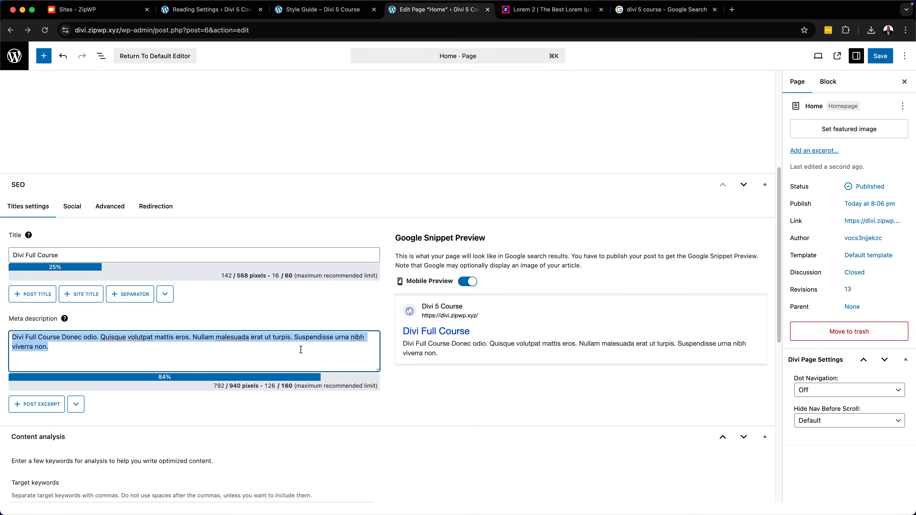
{"action": "left_click", "coordinate": [363, 352]}
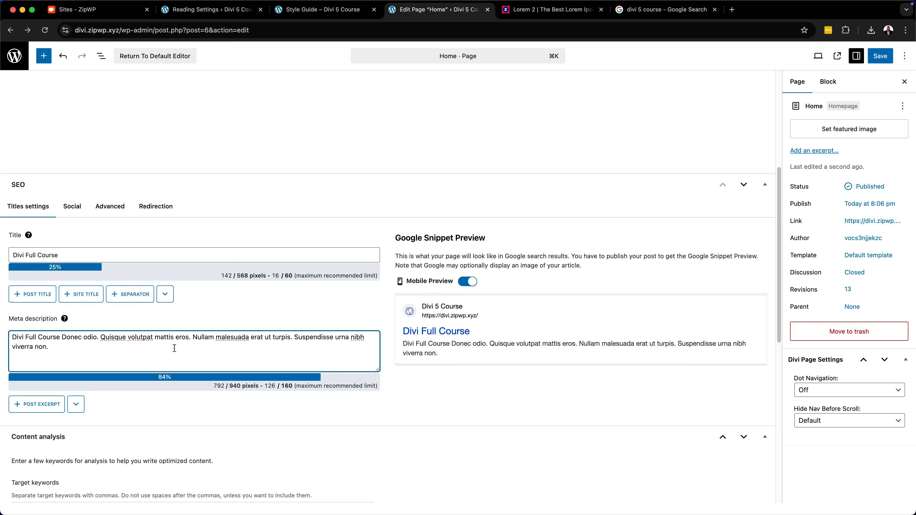
Enter the SEO title 'Divi Full Course' as the target keyword and refresh the content analysis
{"action": "scroll", "coordinate": [171, 350], "scroll_direction": "down", "scroll_amount": 5}
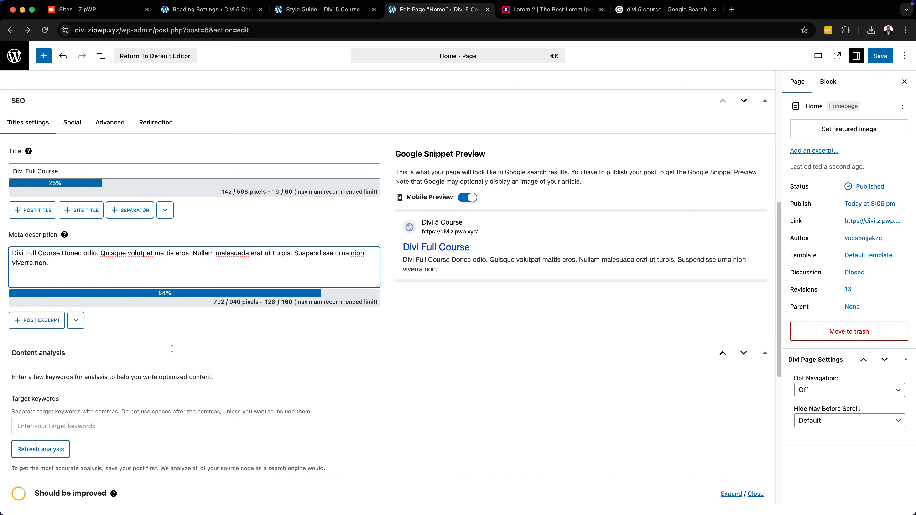
{"action": "scroll", "coordinate": [156, 301], "scroll_direction": "up", "scroll_amount": 1}
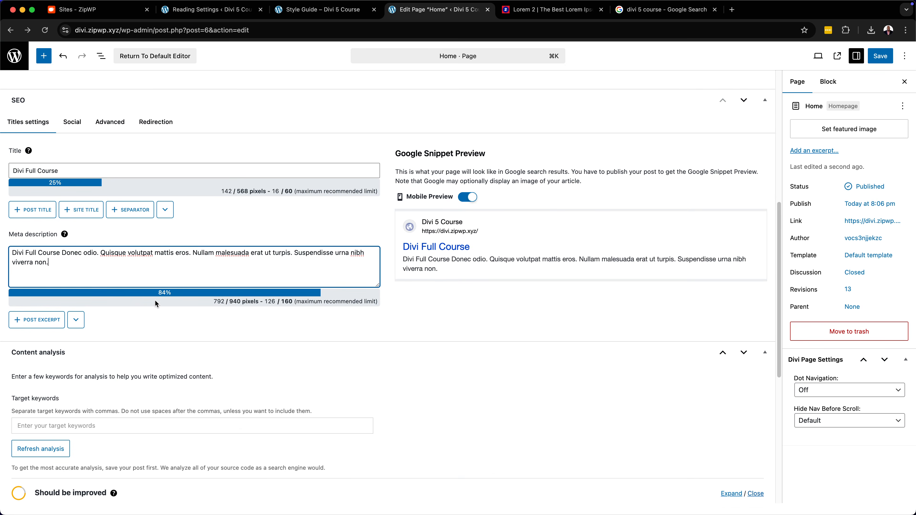
{"action": "double_click", "coordinate": [91, 166]}
{"action": "triple_click", "coordinate": [90, 166]}
{"action": "key", "text": "super+c"}
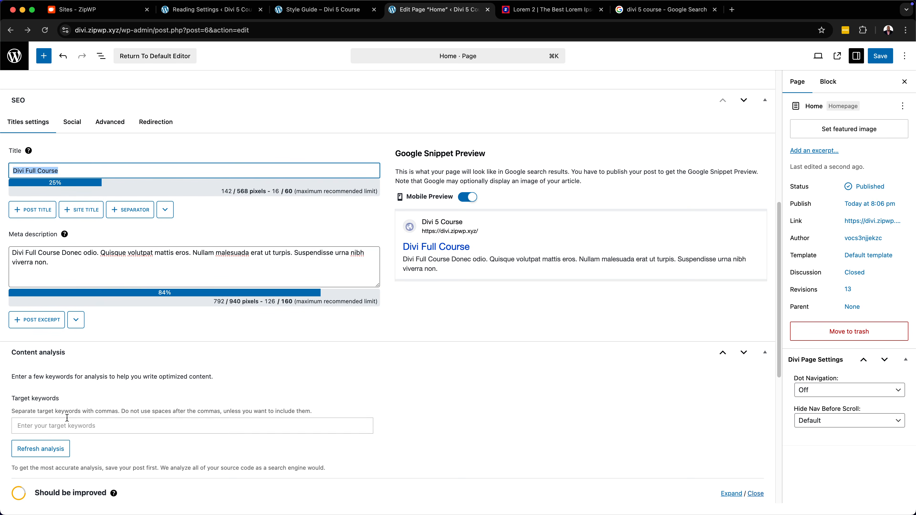
{"action": "left_click", "coordinate": [57, 428]}
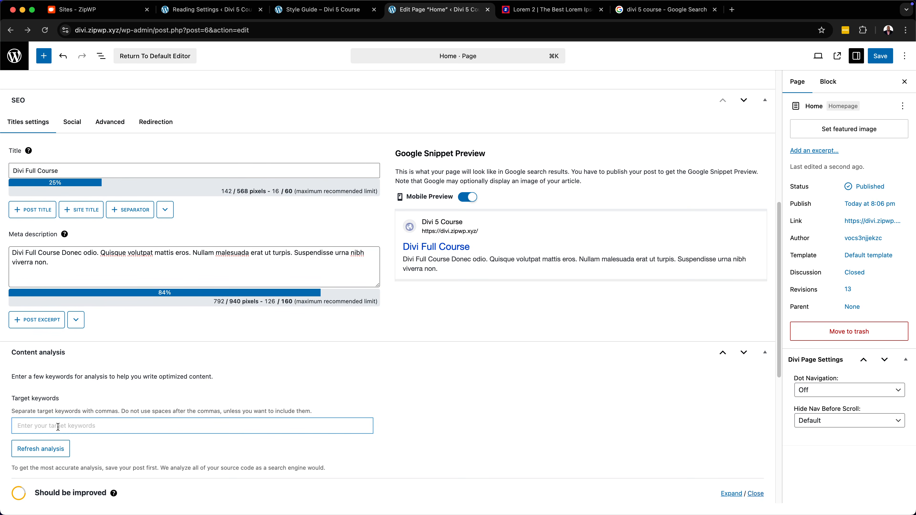
{"action": "key", "text": "super+v"}
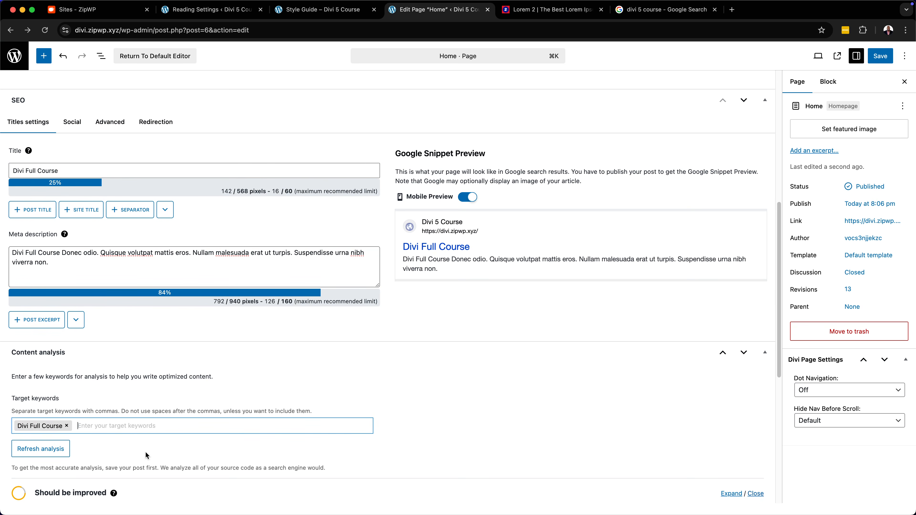
{"action": "left_click", "coordinate": [58, 453]}
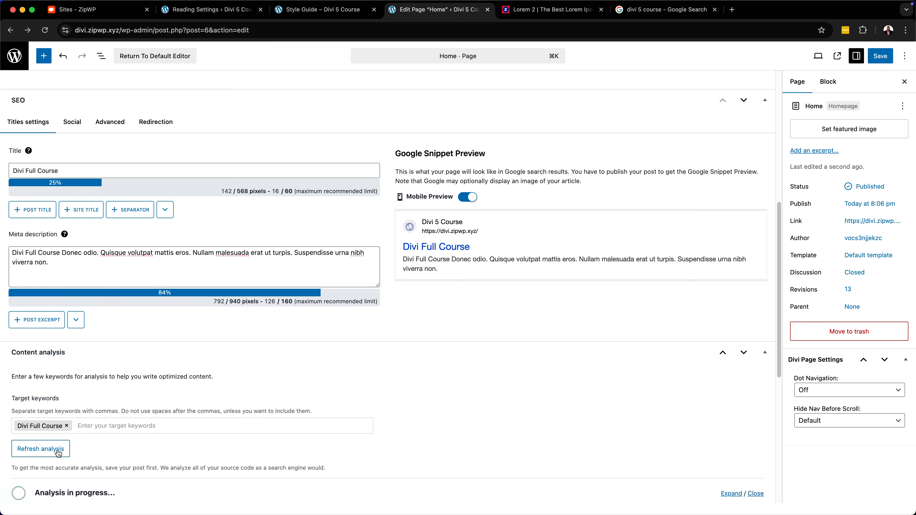
Save the page, then expand the Headings and Social meta tags analysis details
{"action": "left_click", "coordinate": [880, 57]}
{"action": "scroll", "coordinate": [416, 424], "scroll_direction": "down", "scroll_amount": 5}
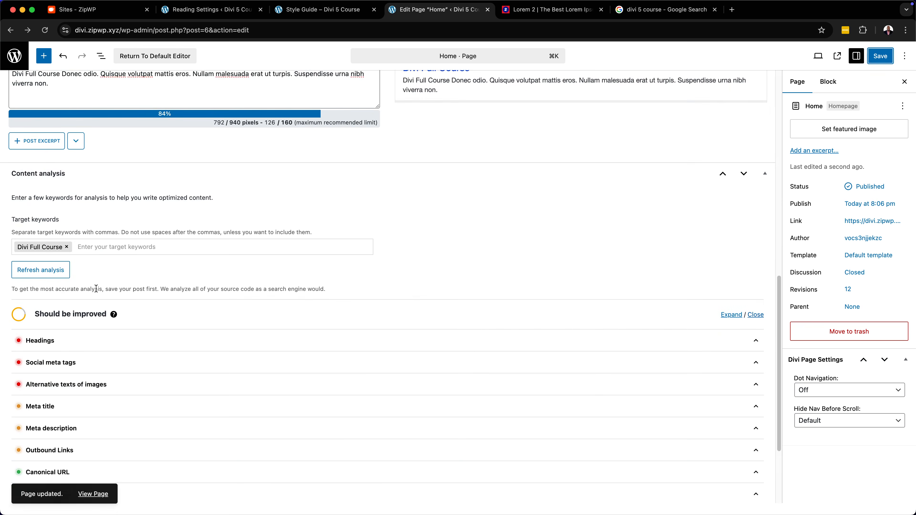
{"action": "scroll", "coordinate": [63, 316], "scroll_direction": "down", "scroll_amount": 2}
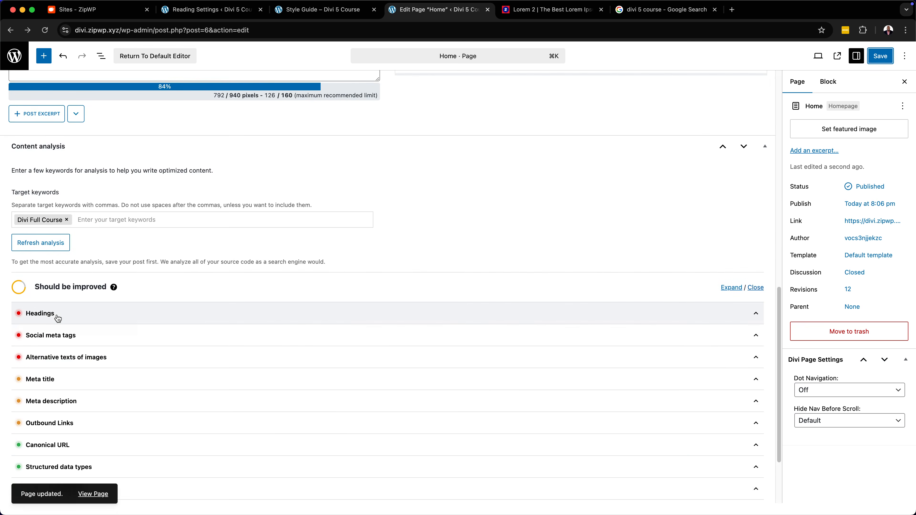
{"action": "left_click", "coordinate": [58, 318]}
{"action": "scroll", "coordinate": [195, 346], "scroll_direction": "down", "scroll_amount": 3}
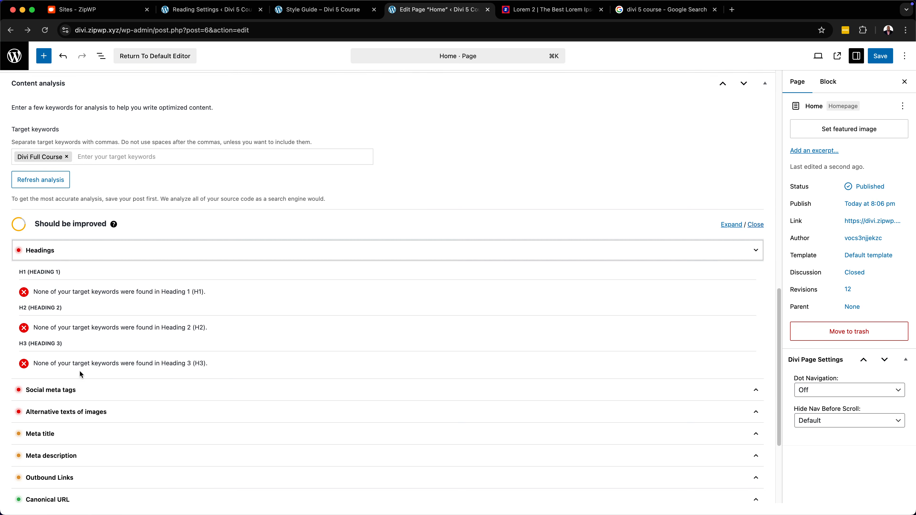
{"action": "left_click", "coordinate": [78, 393]}
Review the analysis findings, including the keyword missing from headings, and save the Home page again
{"action": "scroll", "coordinate": [243, 425], "scroll_direction": "down", "scroll_amount": 1}
{"action": "scroll", "coordinate": [243, 422], "scroll_direction": "down", "scroll_amount": 5}
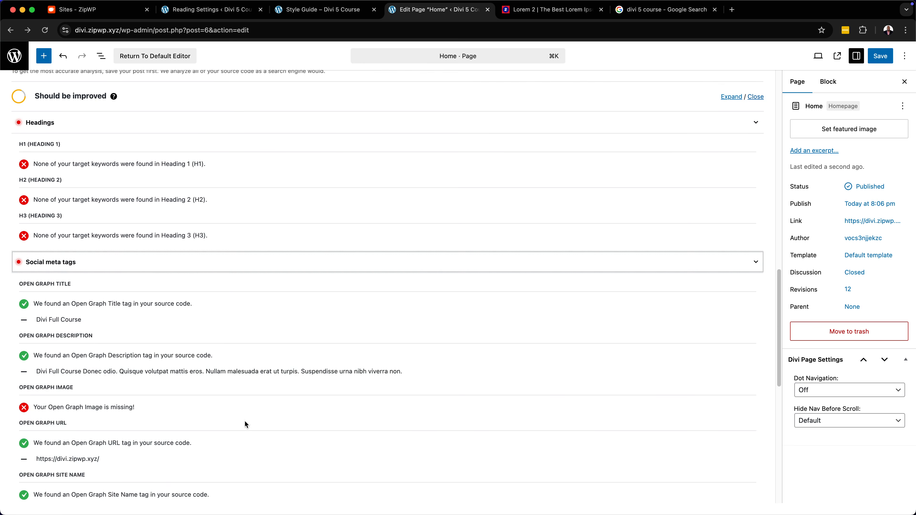
{"action": "scroll", "coordinate": [247, 419], "scroll_direction": "down", "scroll_amount": 7}
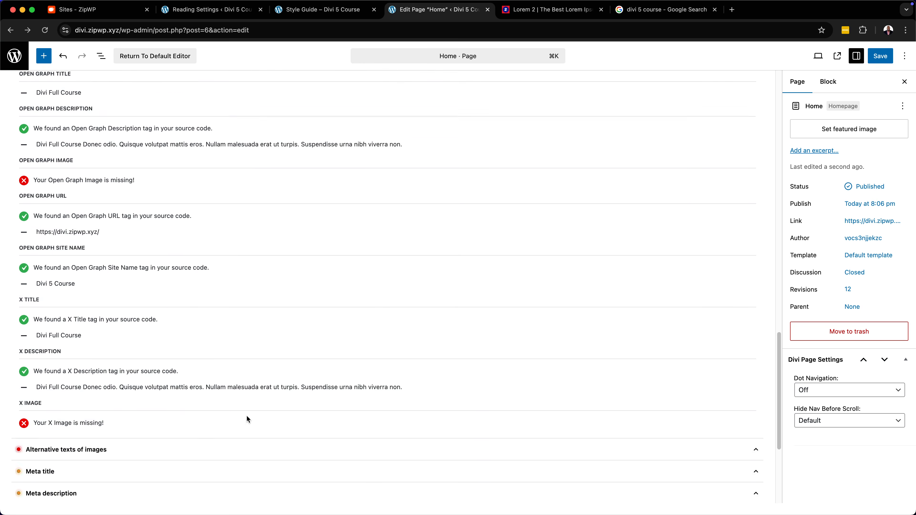
{"action": "scroll", "coordinate": [249, 418], "scroll_direction": "up", "scroll_amount": 15}
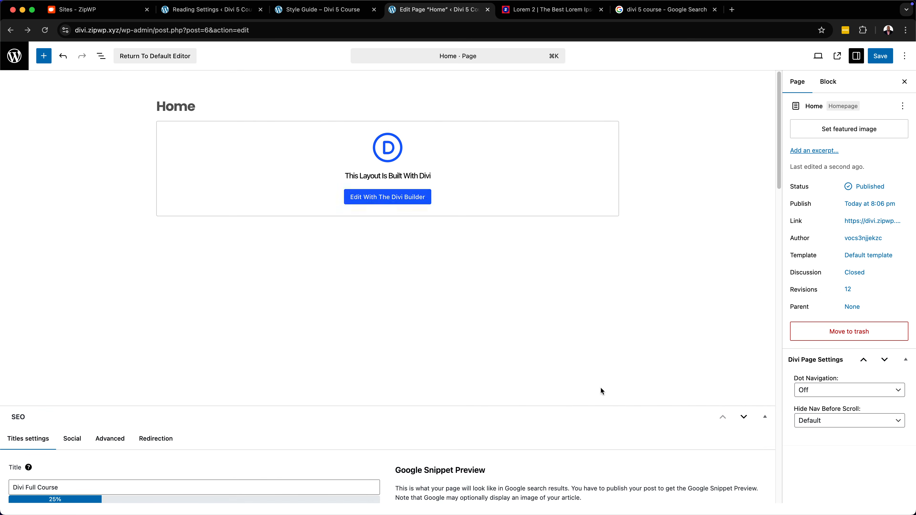
{"action": "scroll", "coordinate": [413, 252], "scroll_direction": "down", "scroll_amount": 5}
{"action": "scroll", "coordinate": [645, 426], "scroll_direction": "up", "scroll_amount": 5}
{"action": "left_click", "coordinate": [889, 58]}
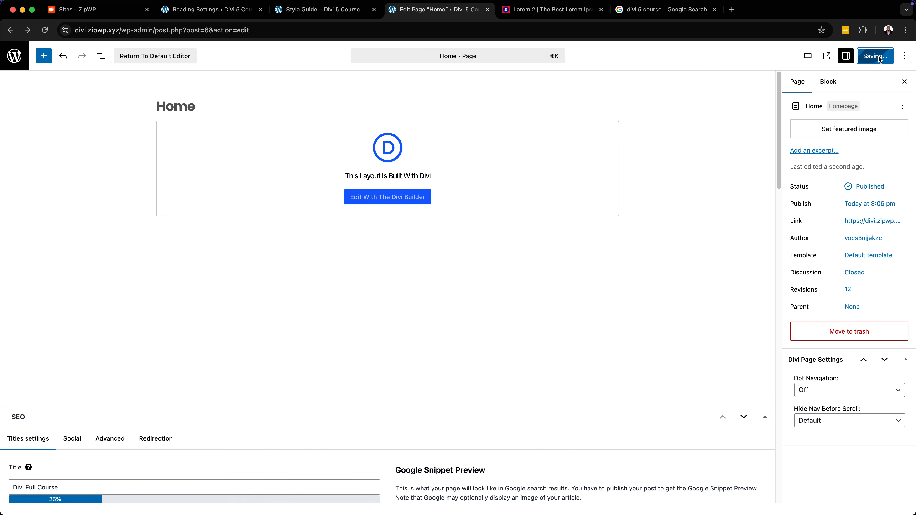